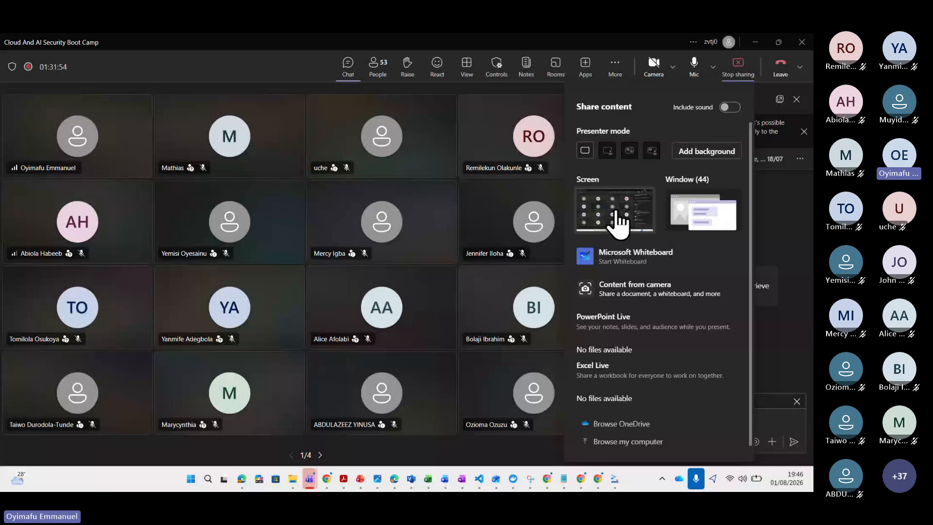
Step: Share the entire screen so the meeting sees slide 15, Authorization Methods by Storage Service
left_click(617, 221)
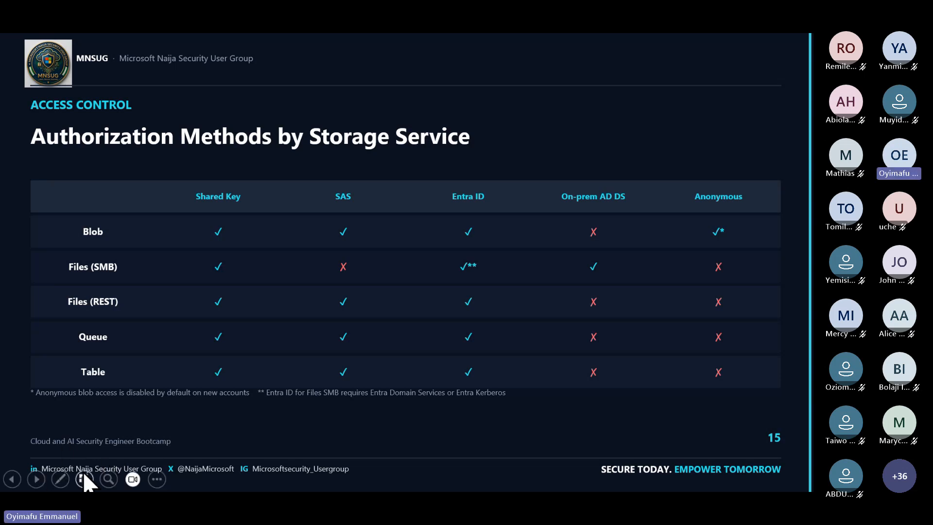
Step: Advance to slide 16, Identity-Based Authentication for Azure Files, then bring up the Start menu
left_click(37, 479)
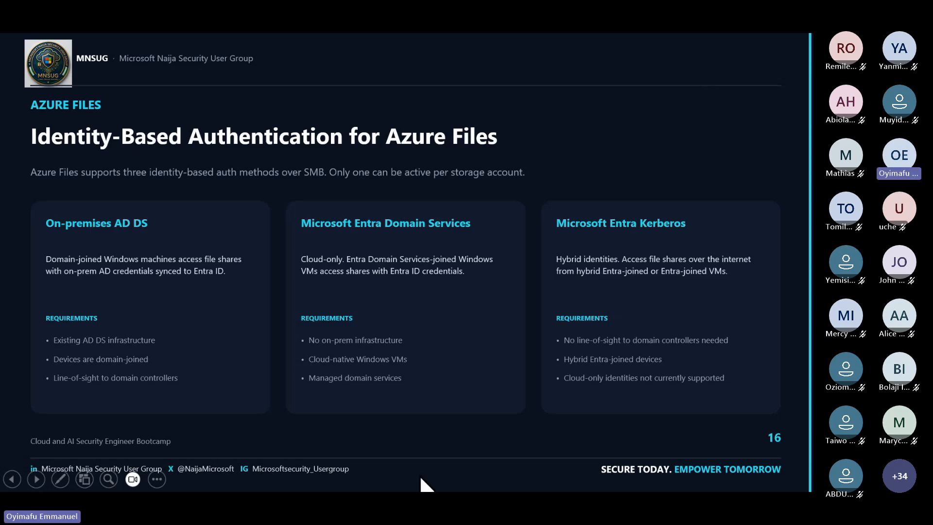
key("super")
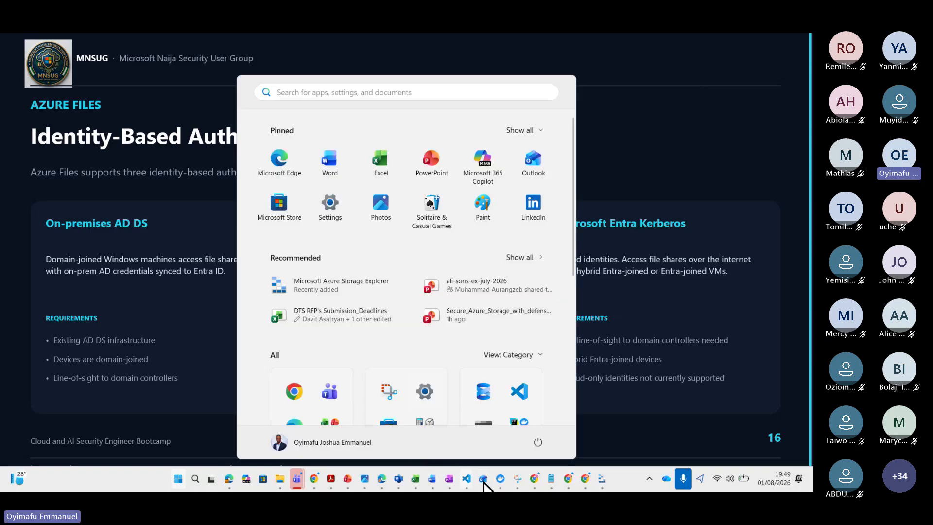
Step: Return to the Azure portal home page in Edge, keeping page zoom at 110%
left_click(381, 479)
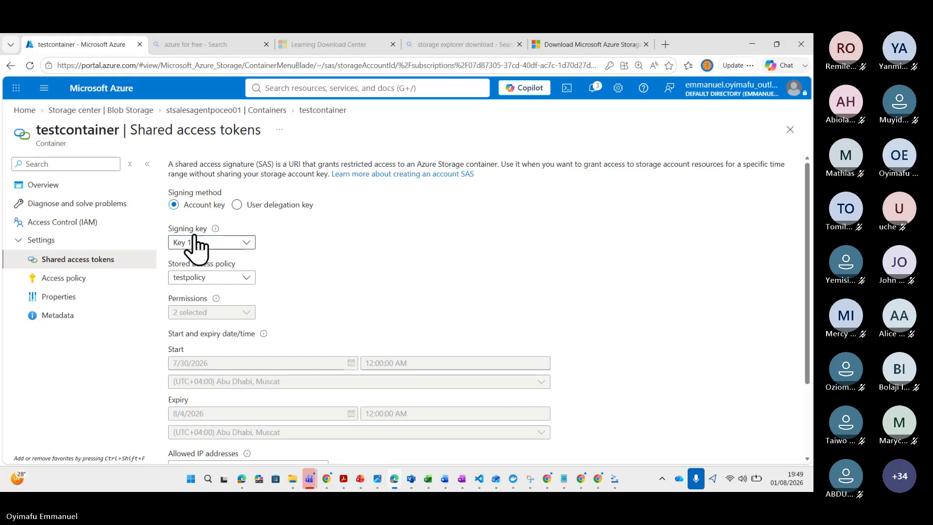
left_click(275, 91)
left_click(117, 92)
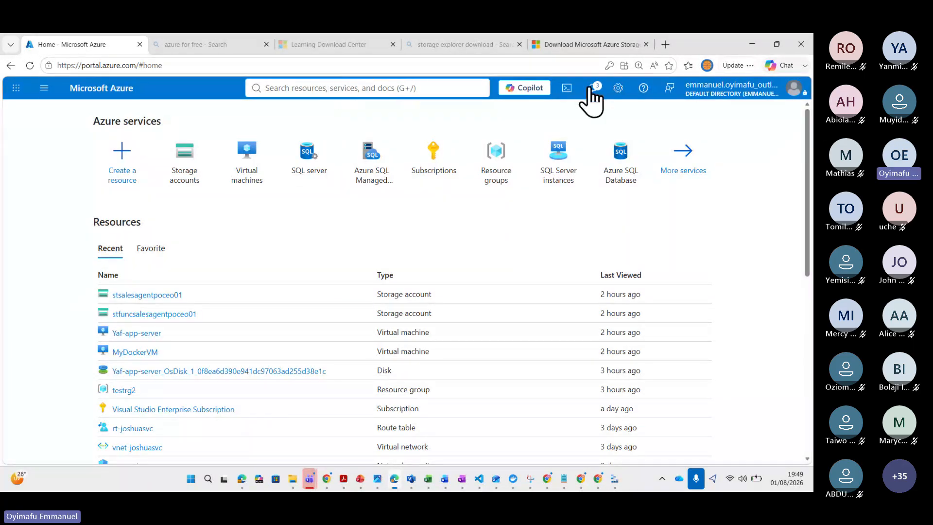
left_click(751, 67)
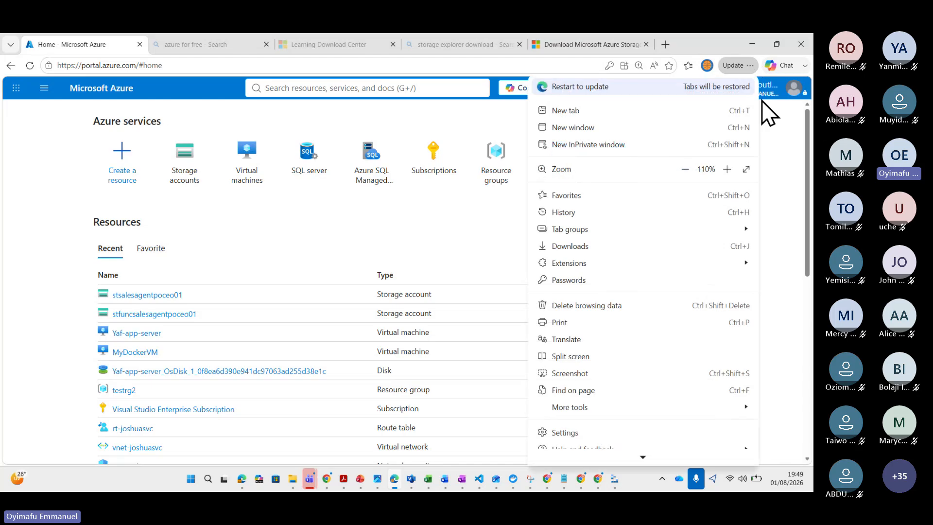
left_click(685, 170)
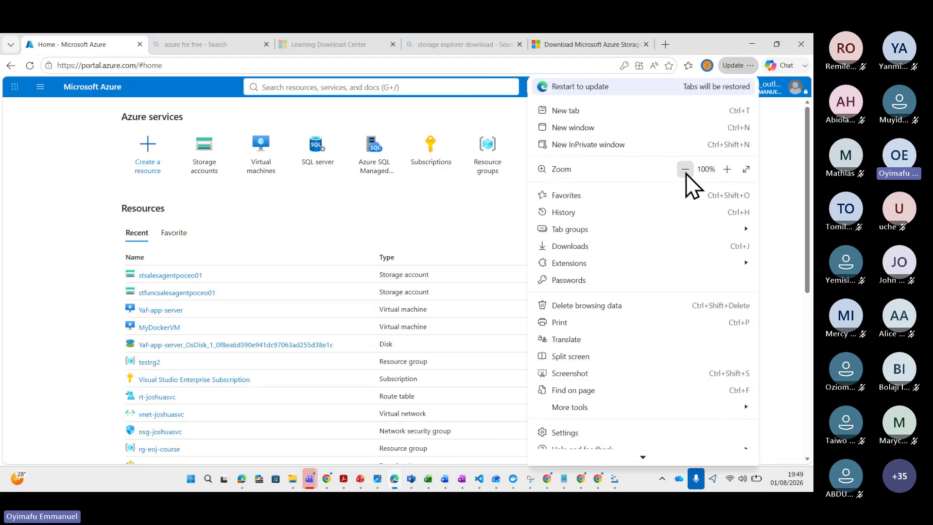
left_click(726, 170)
left_click(427, 219)
Step: Search 'storage account' and open the Storage accounts list
left_click(368, 88)
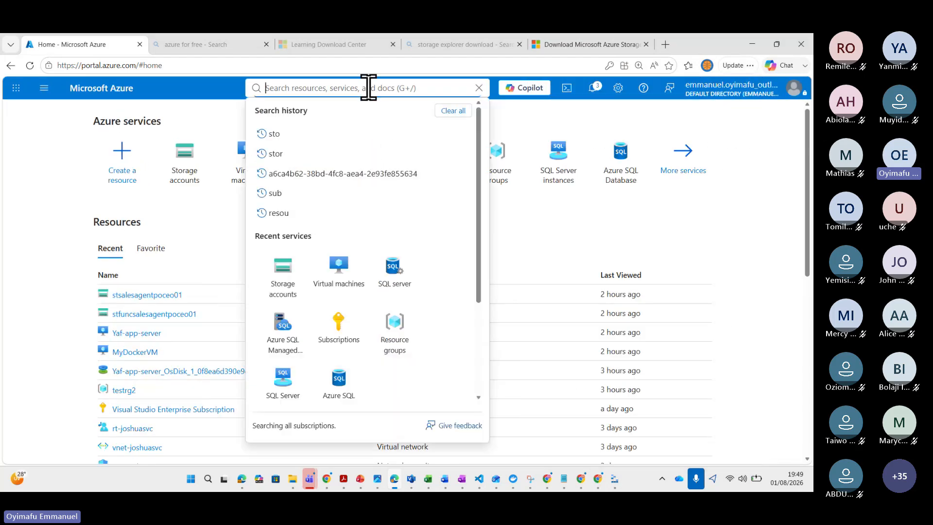
type("sto")
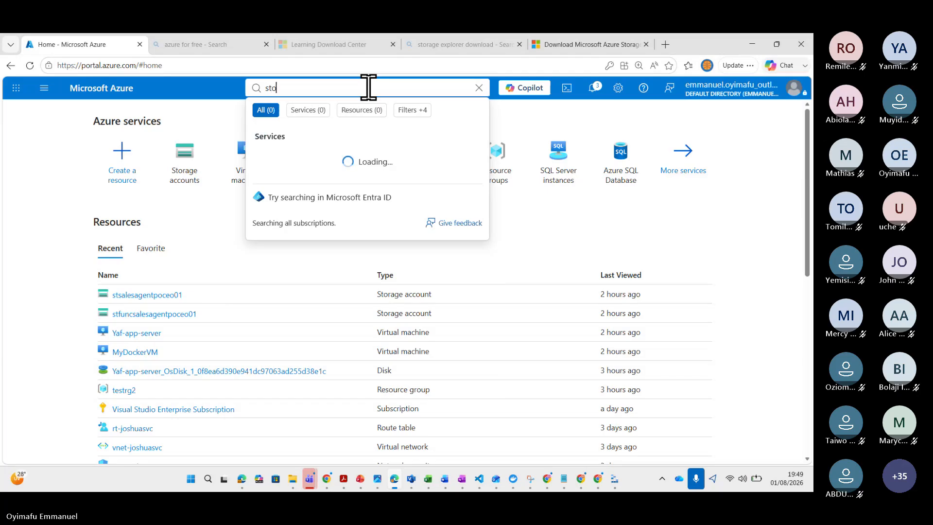
type("rage account")
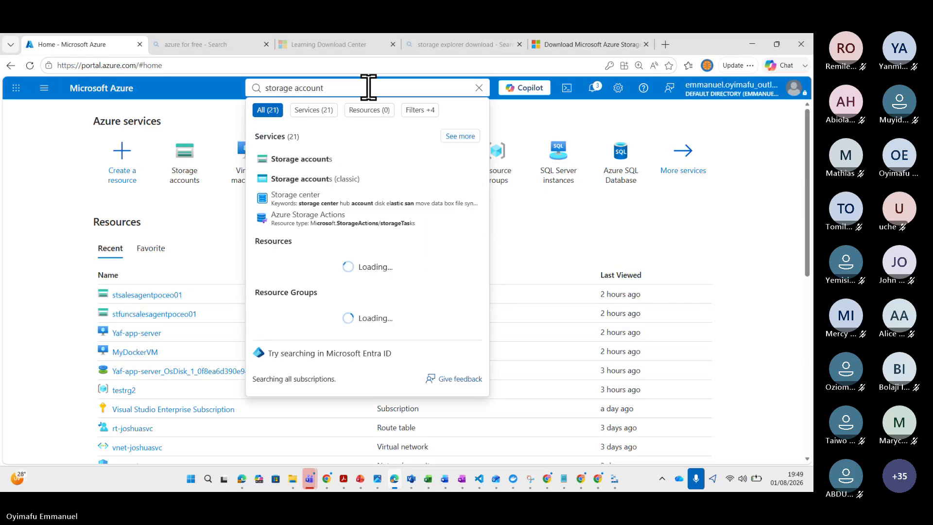
left_click(327, 162)
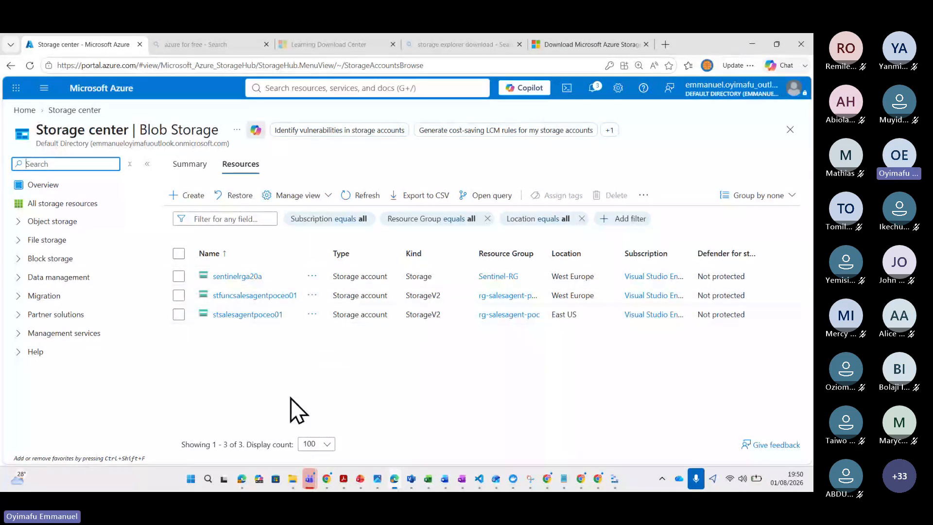
Step: Start a new storage account under the Visual Studio Enterprise Subscription
left_click(189, 198)
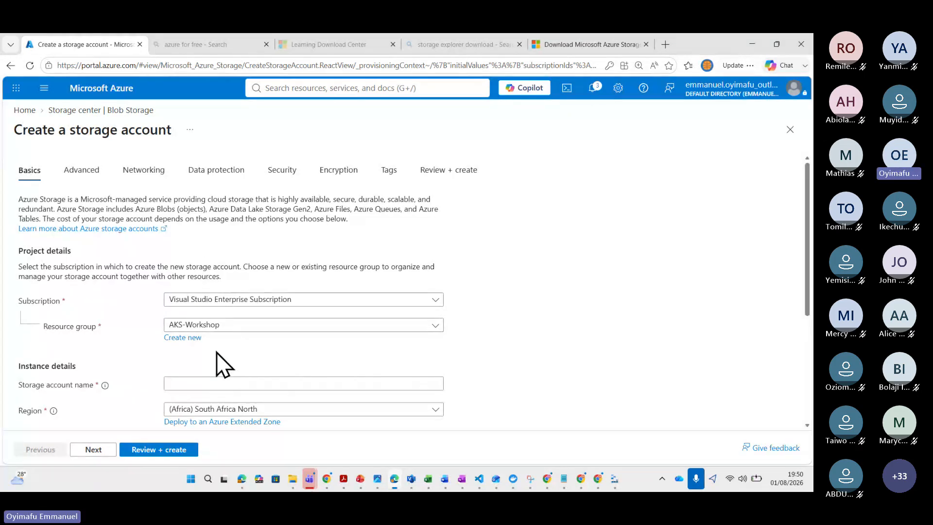
left_click(284, 300)
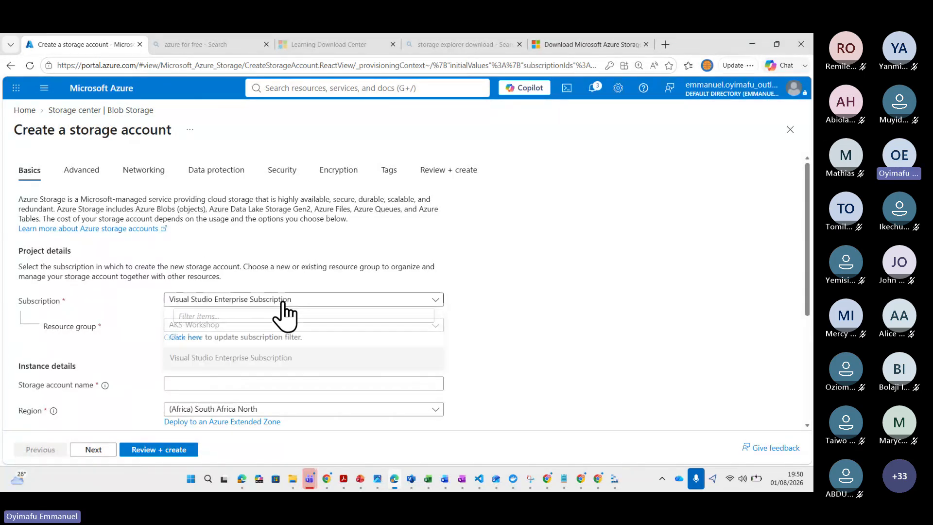
left_click(283, 302)
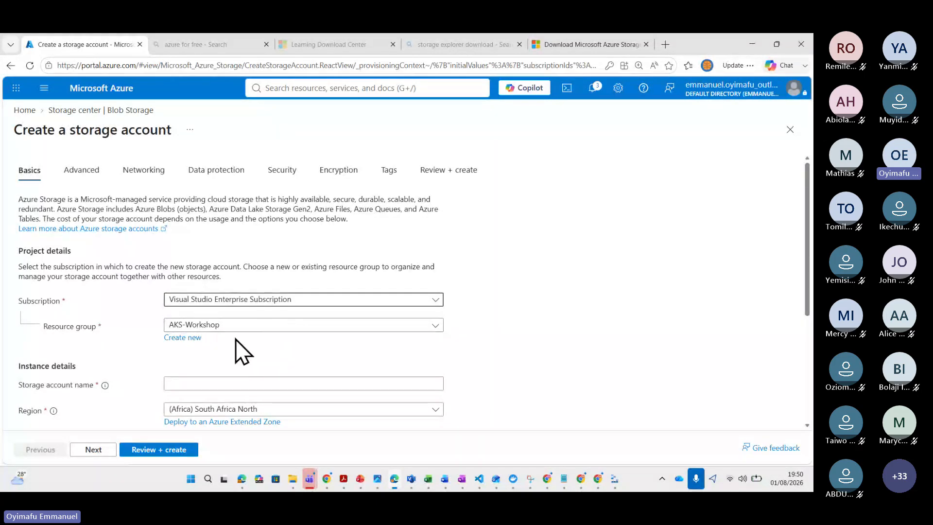
Step: Create a new resource group named msnaijasc500bootcamp, correcting the typo
left_click(191, 337)
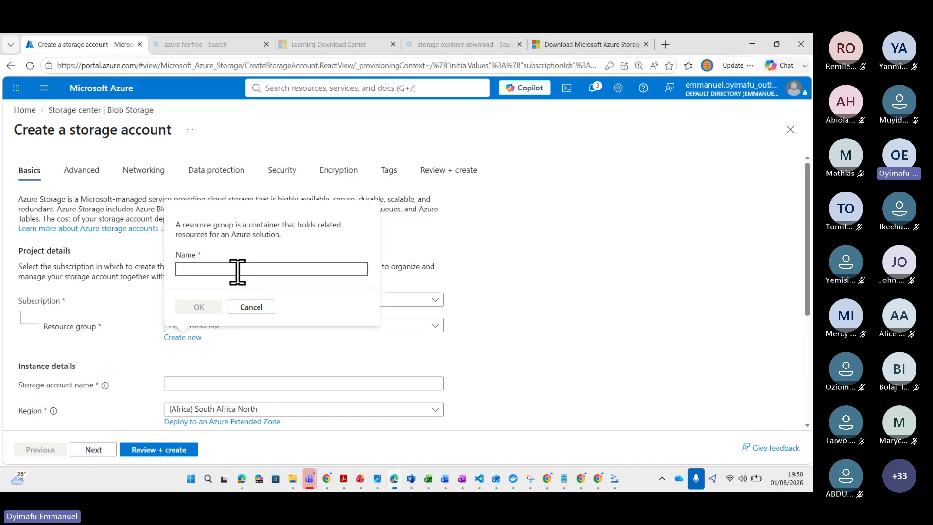
type("M")
key("BackSpace")
type("msnaija")
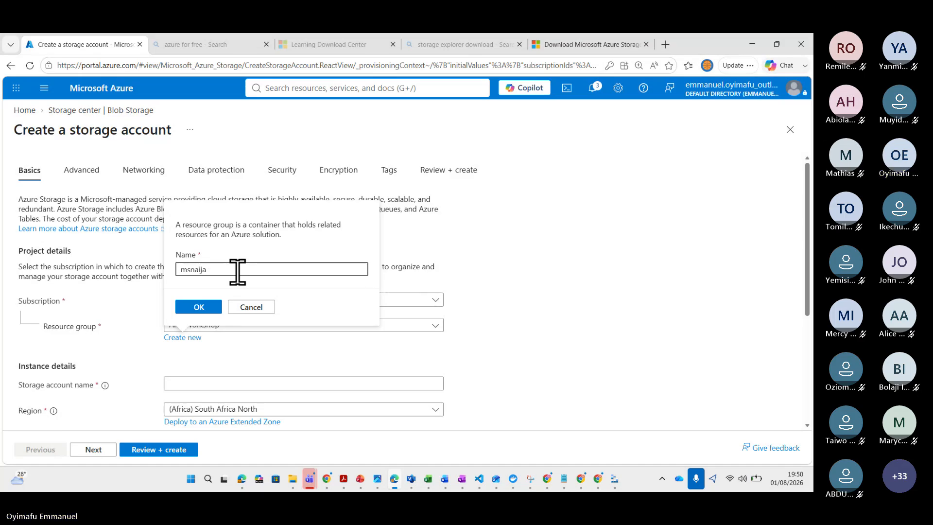
type("sc")
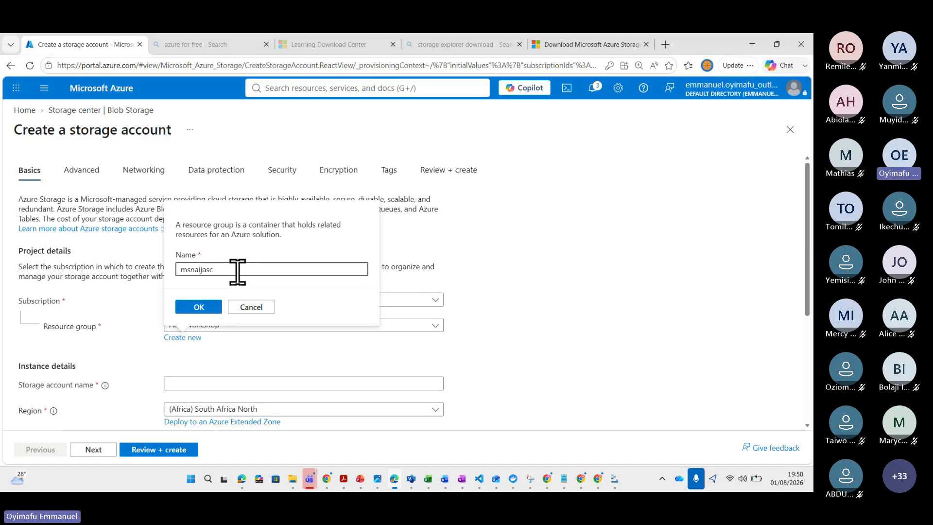
type("500bo")
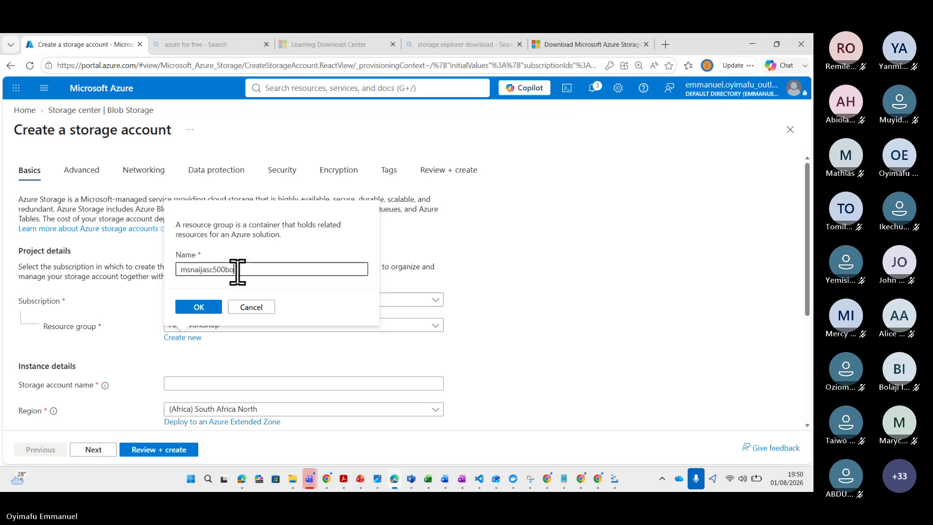
type("otcamp")
left_click(243, 268)
key("BackSpace")
left_click(196, 307)
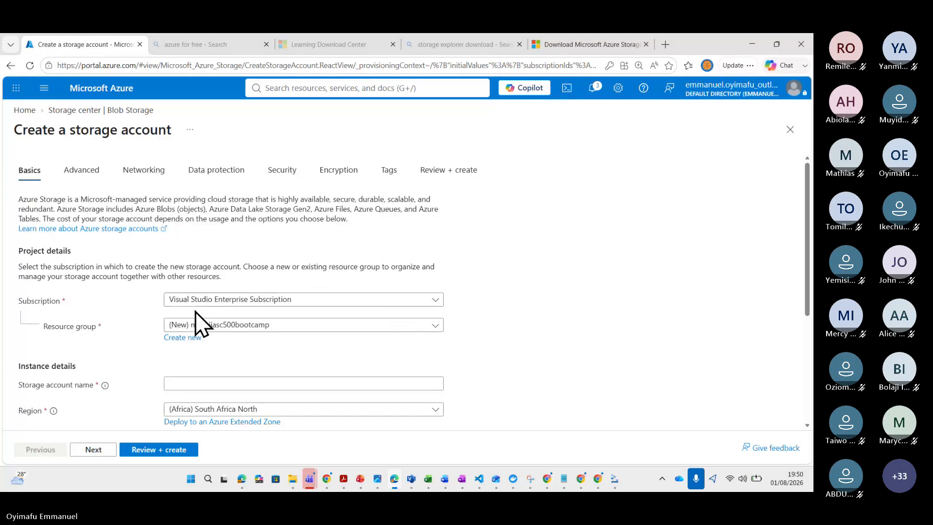
scroll(195, 316, "down", 1)
left_click(189, 330)
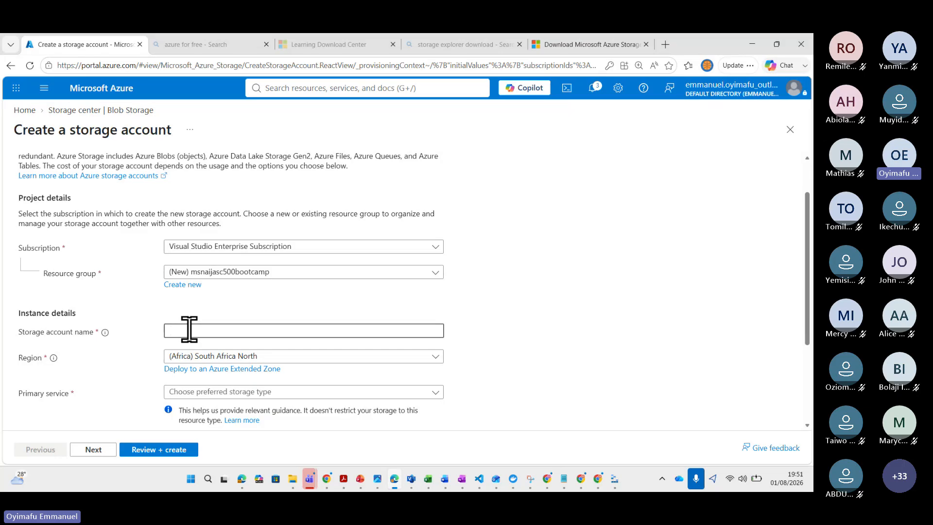
type("msnaija")
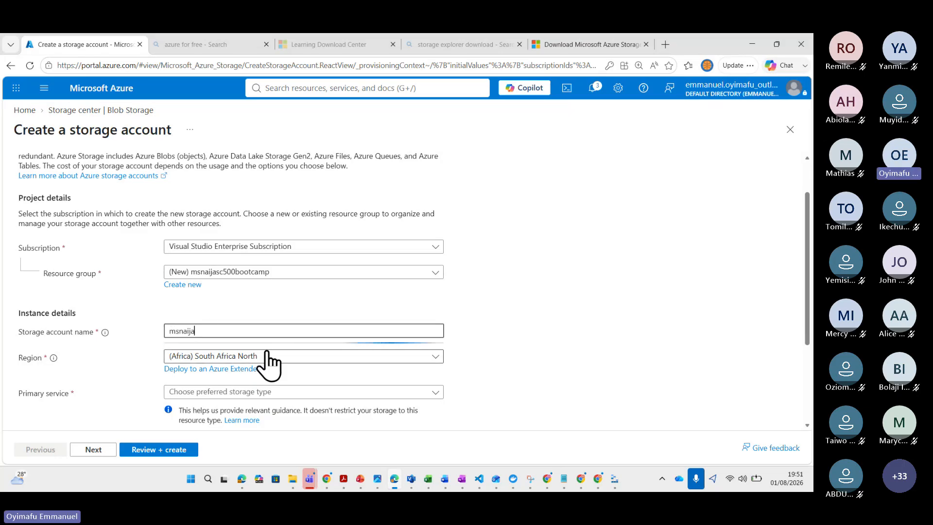
type("bootcam")
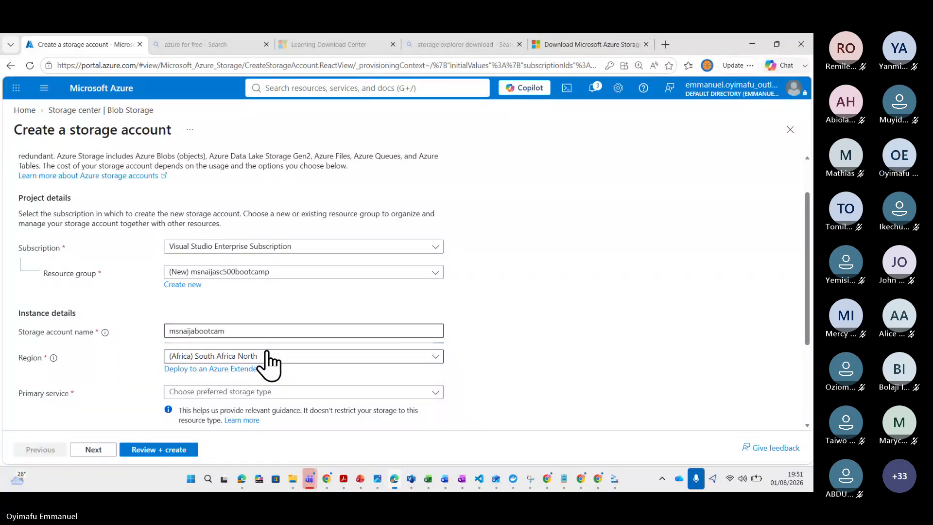
type("p")
scroll(280, 337, "down", 1)
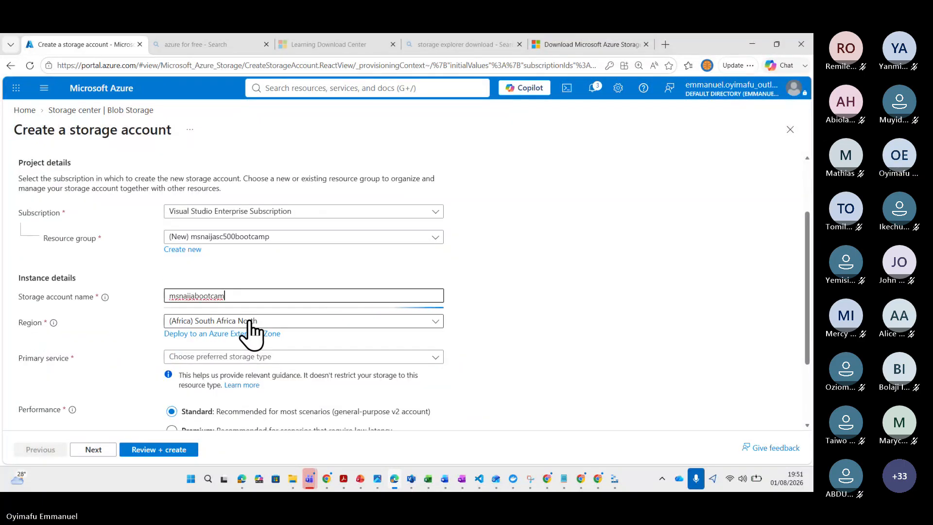
scroll(488, 318, "up", 2)
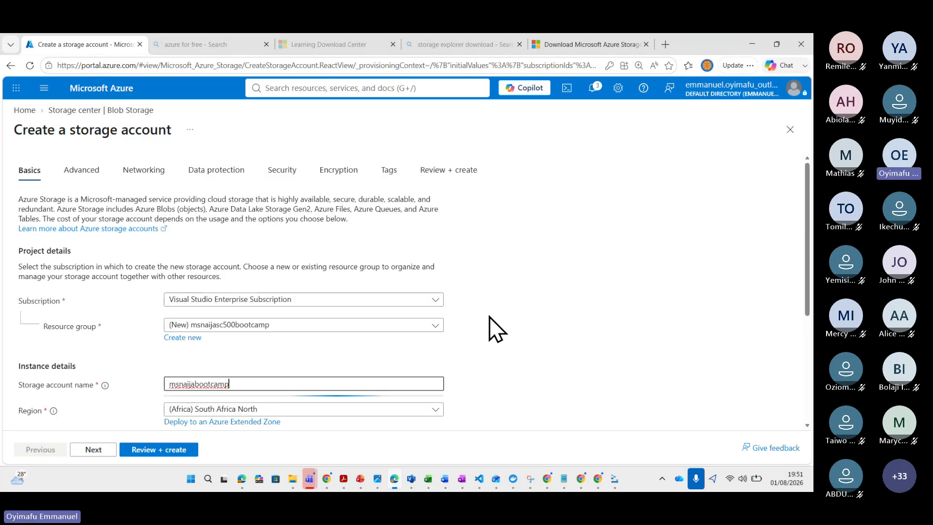
scroll(496, 369, "down", 5)
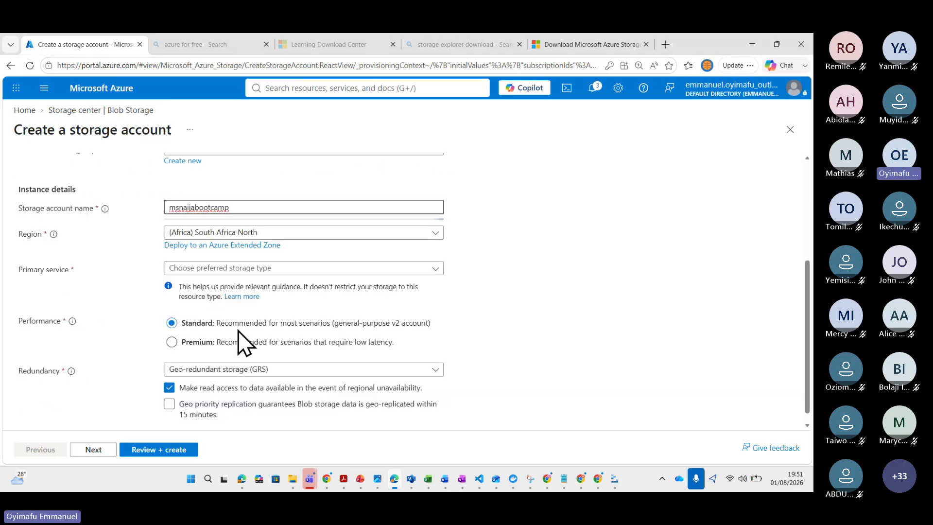
left_click(233, 233)
left_click(232, 236)
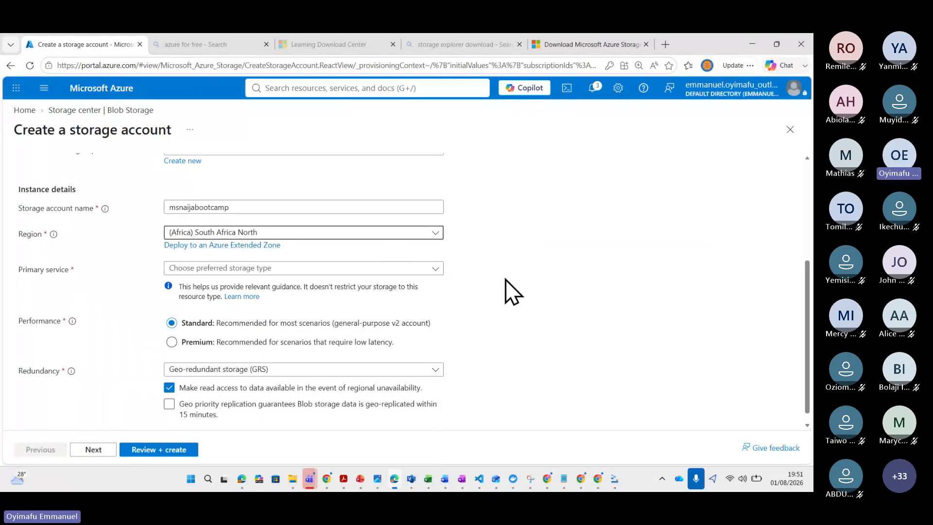
scroll(513, 288, "down", 1)
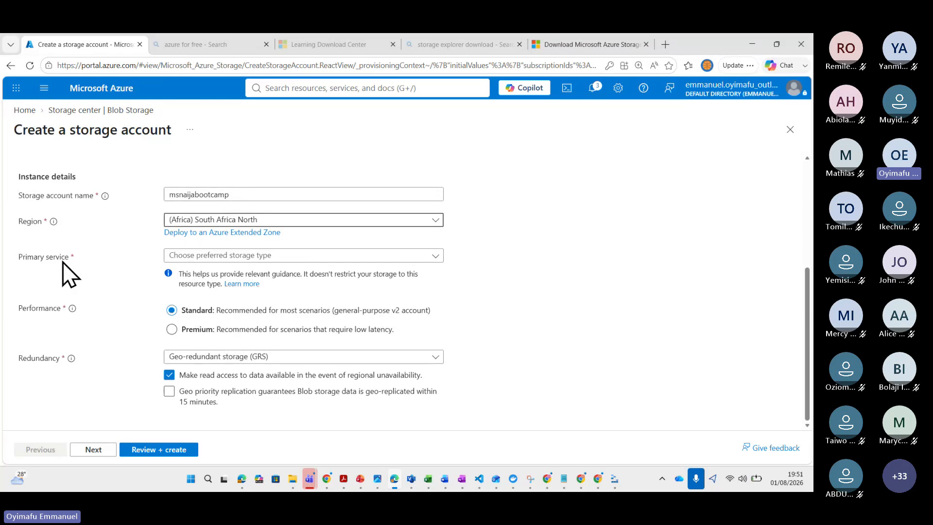
left_click(290, 257)
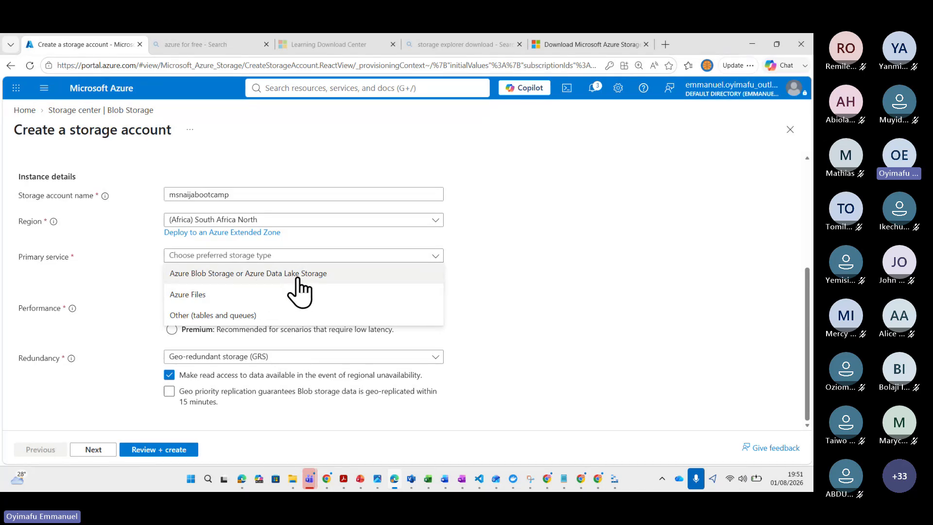
left_click(515, 265)
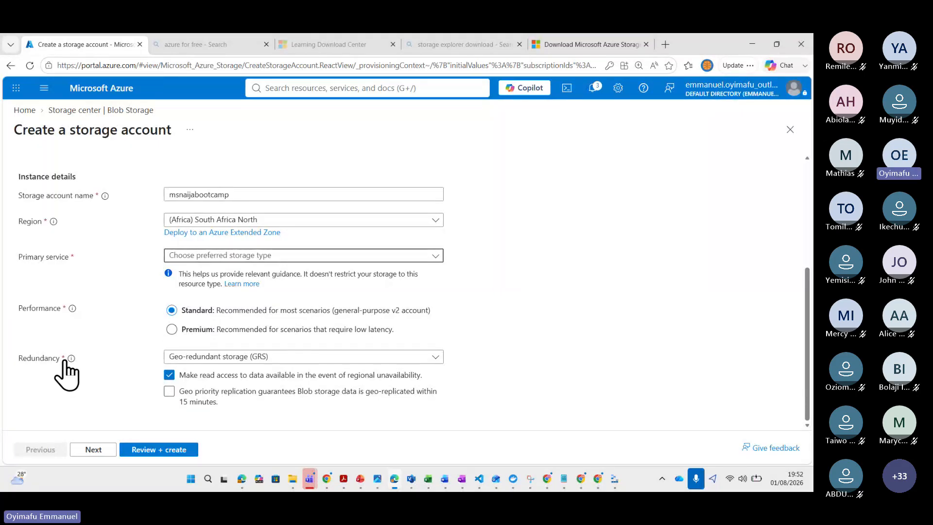
mouse_move(73, 362)
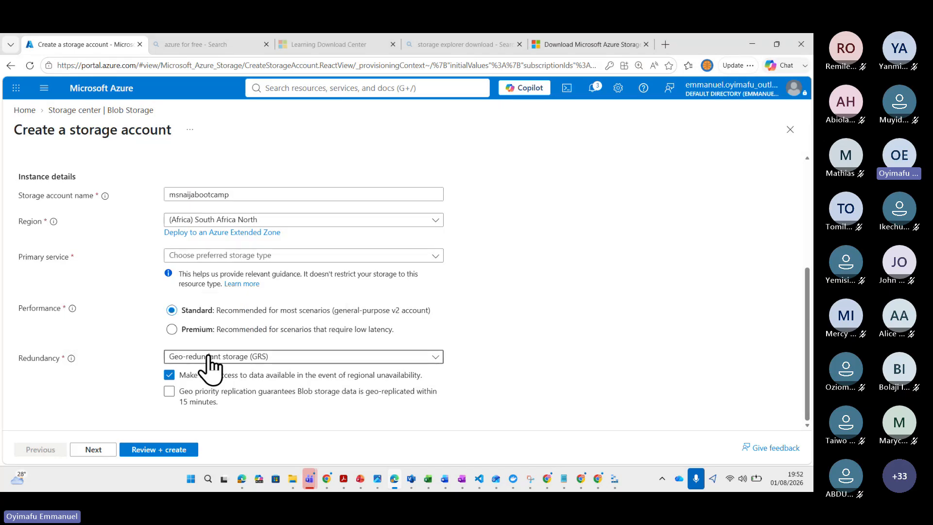
Step: Choose Locally redundant storage (LRS) redundancy and continue to the Advanced tab
left_click(210, 359)
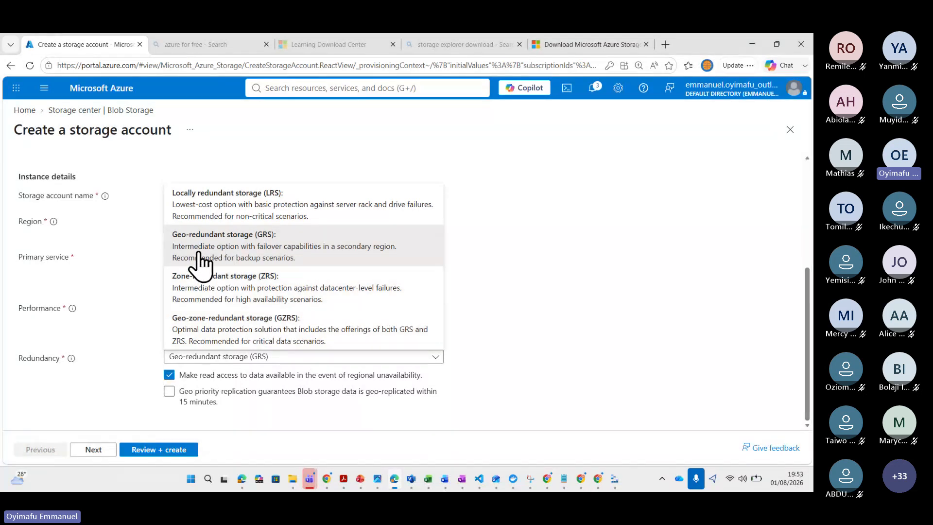
left_click(213, 197)
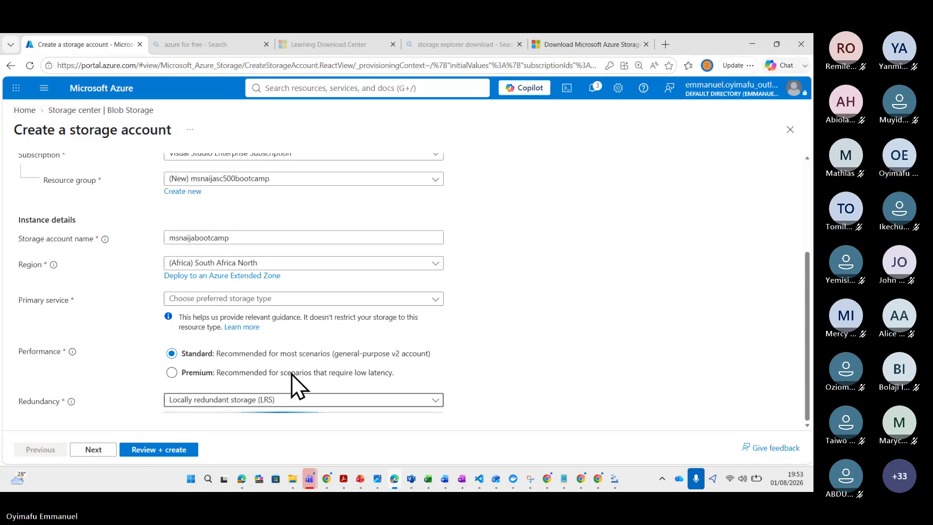
scroll(228, 367, "up", 3)
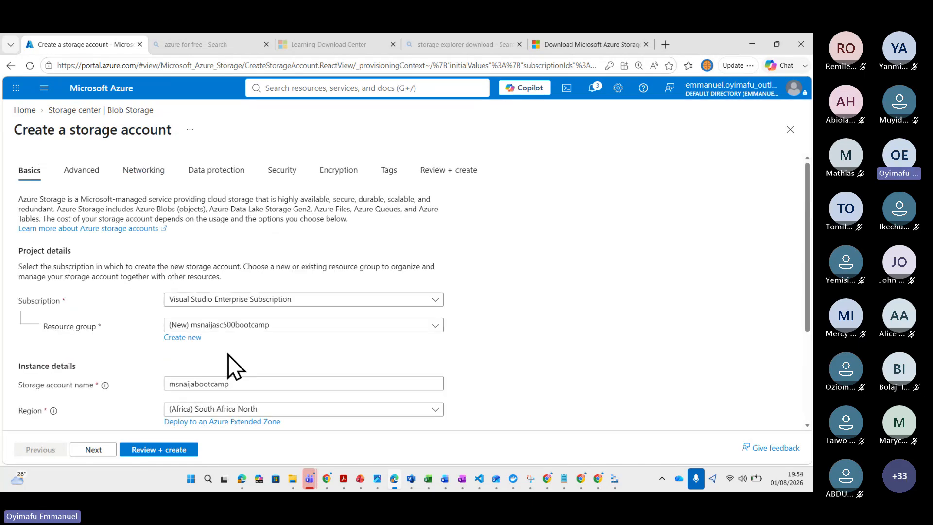
scroll(223, 358, "down", 3)
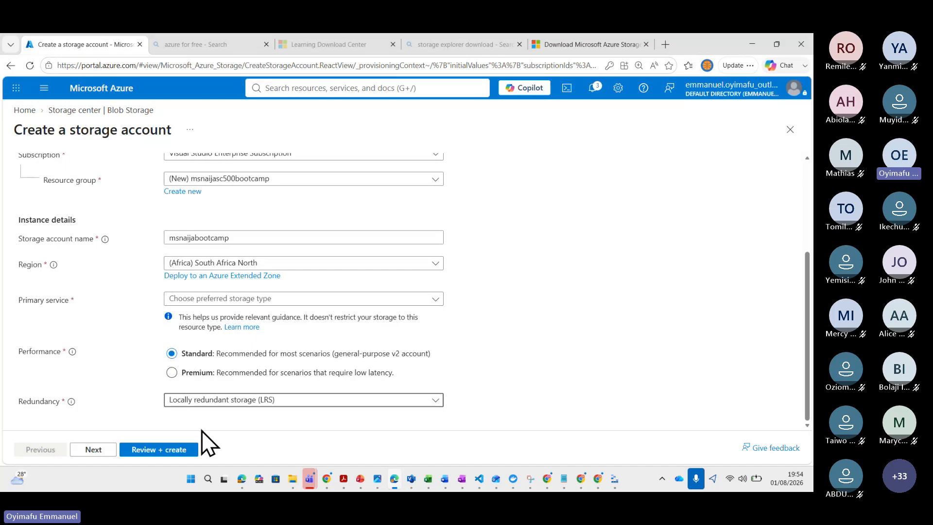
left_click(99, 450)
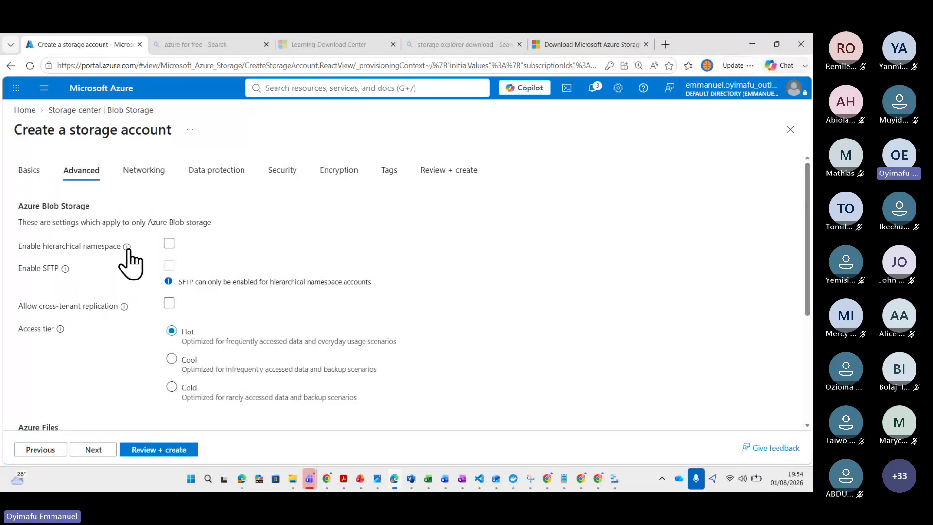
mouse_move(127, 247)
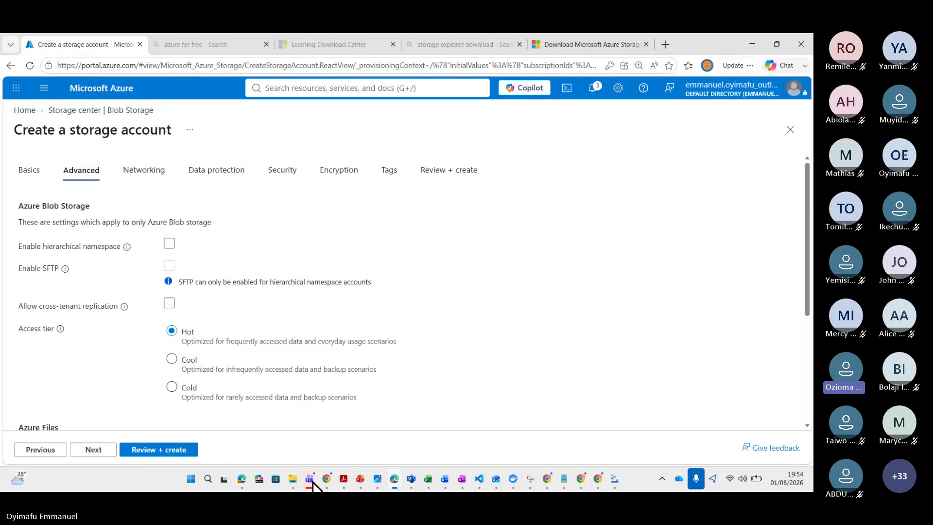
mouse_move(310, 478)
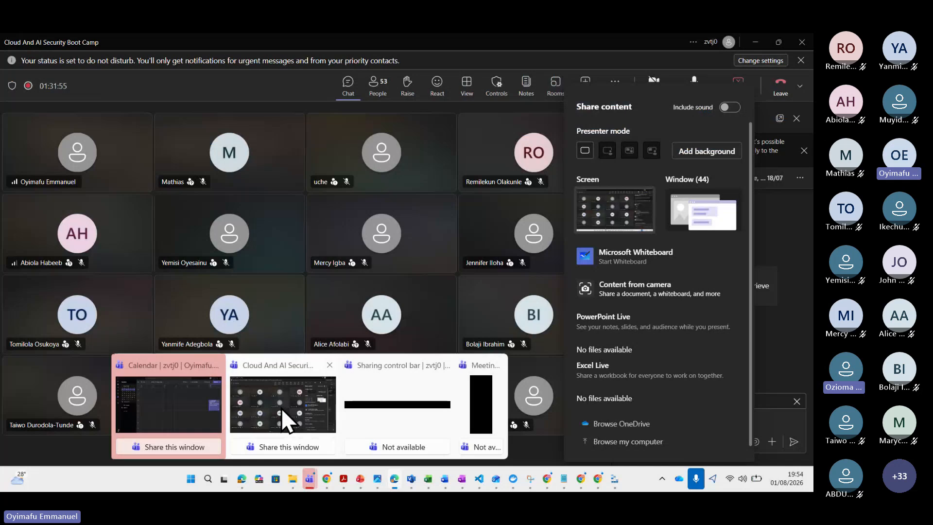
left_click(282, 411)
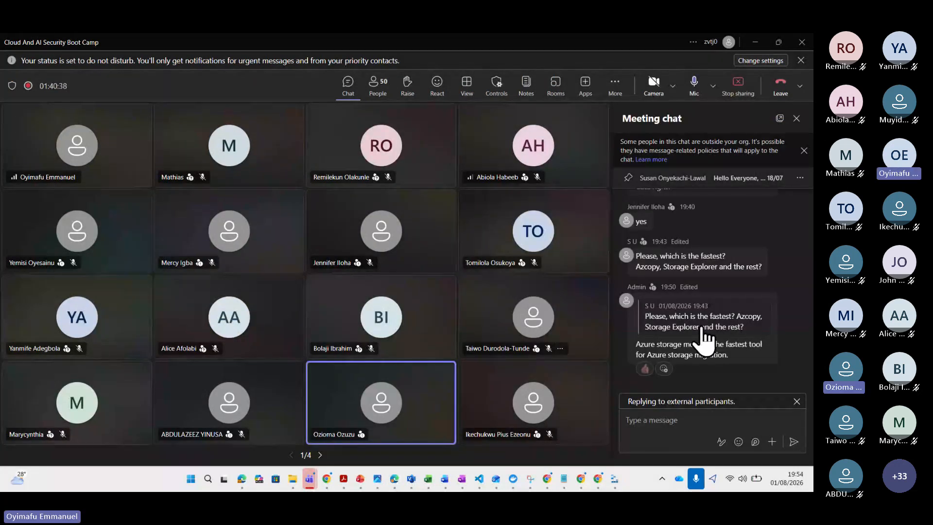
left_click(755, 43)
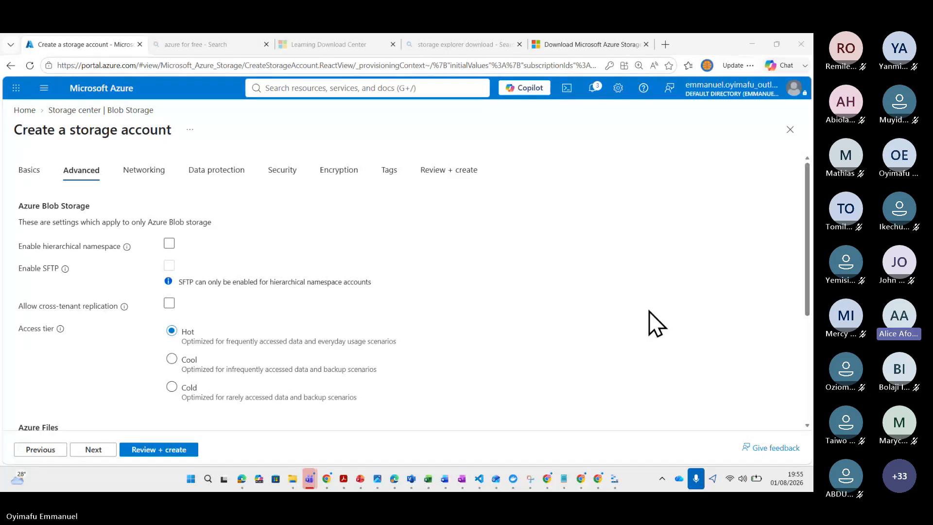
left_click(207, 396)
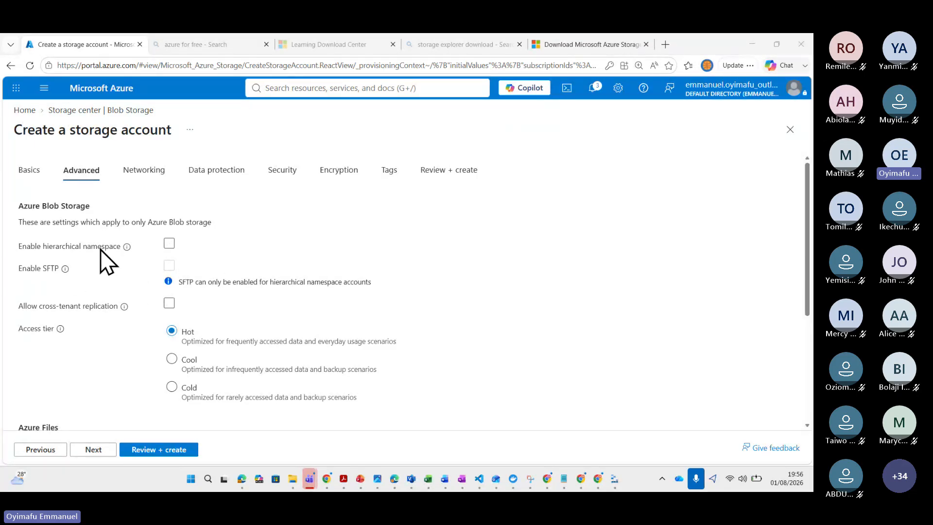
mouse_move(127, 248)
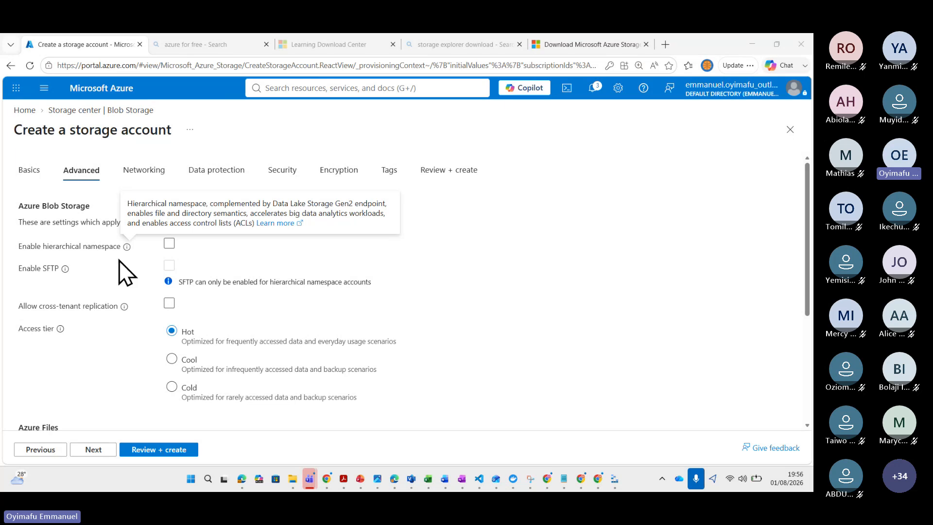
mouse_move(64, 270)
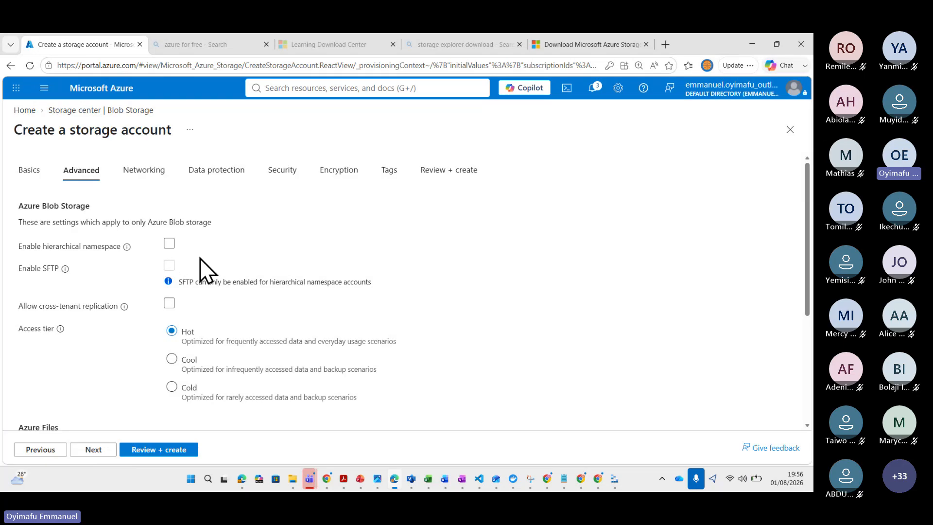
scroll(202, 273, "down", 1)
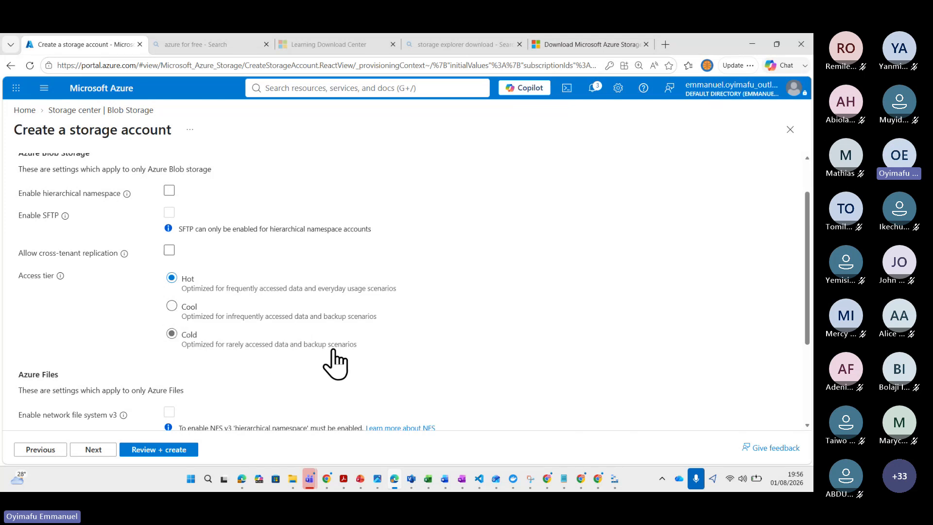
Step: Leave Advanced defaults (Hot access tier, hierarchical namespace off) and continue to Networking
scroll(282, 338, "down", 2)
scroll(281, 338, "up", 1)
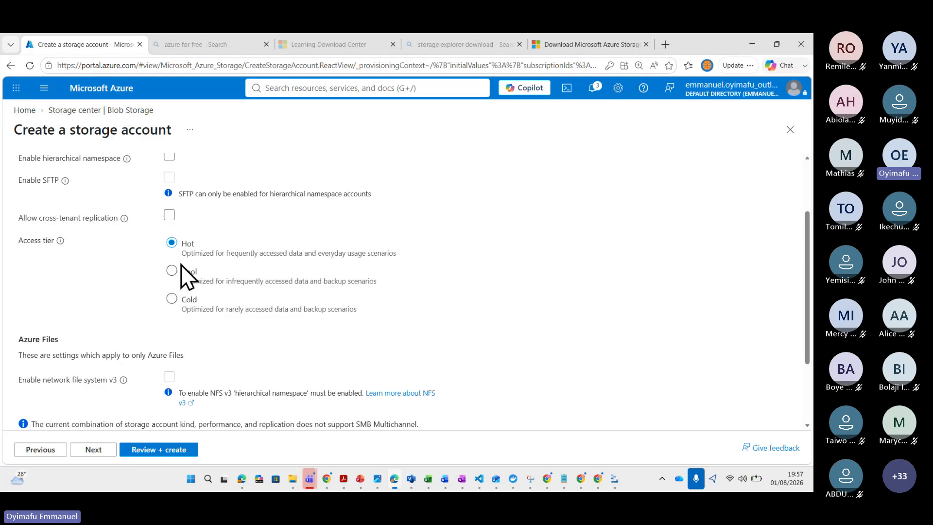
scroll(195, 335, "down", 1)
scroll(199, 330, "down", 1)
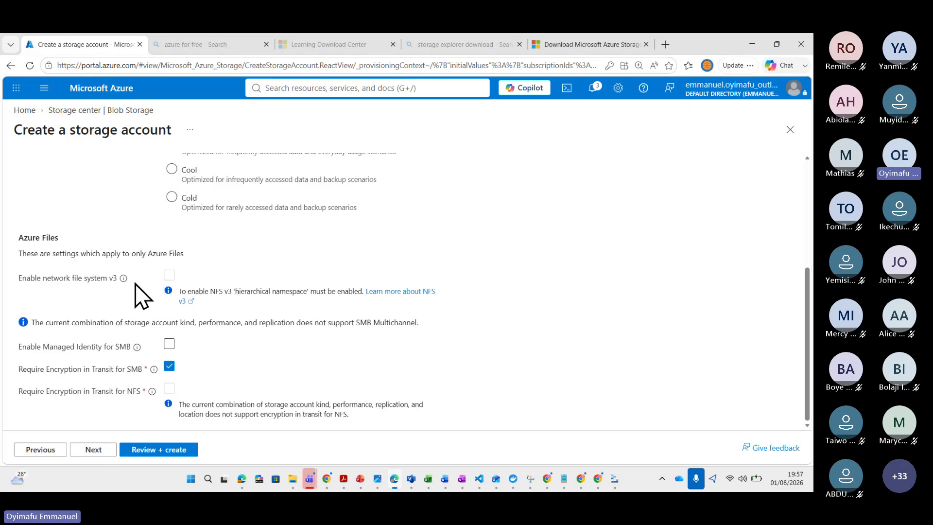
scroll(267, 298, "up", 4)
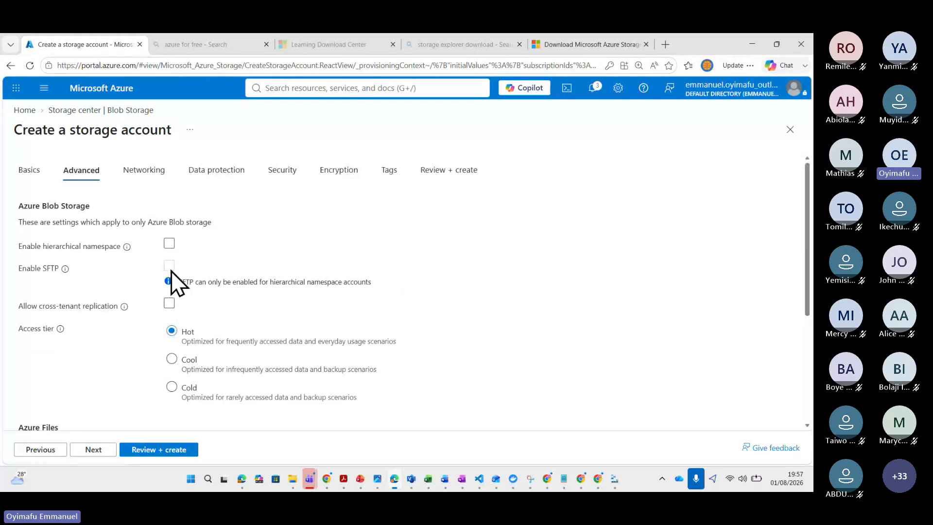
scroll(193, 340, "down", 4)
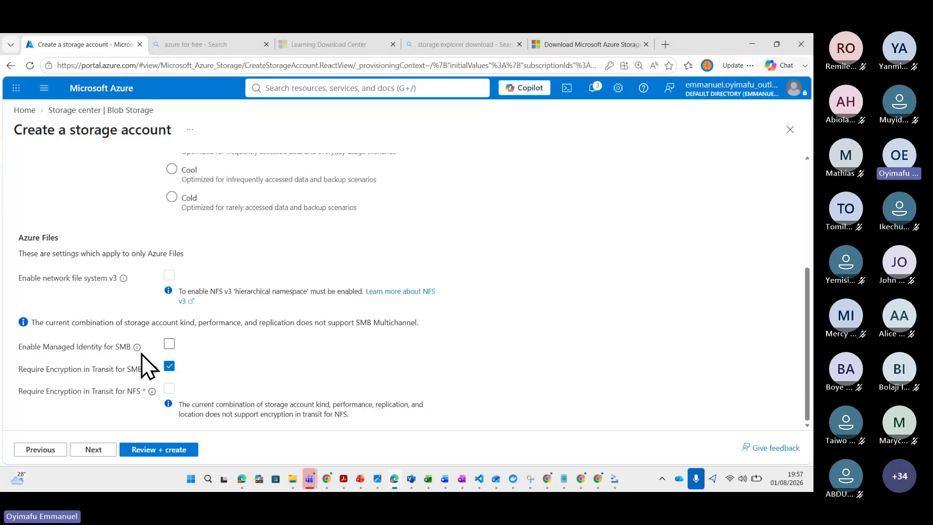
mouse_move(138, 348)
scroll(145, 423, "up", 3)
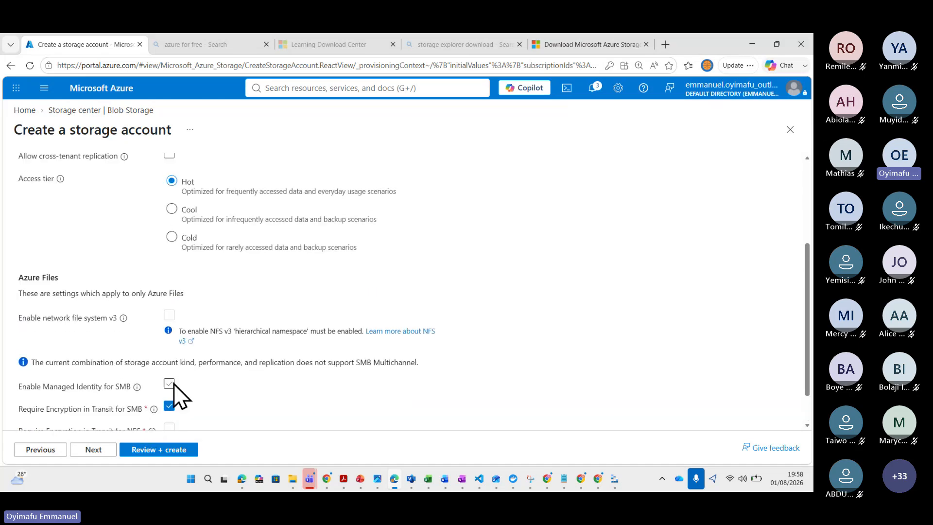
scroll(217, 335, "up", 2)
scroll(216, 313, "down", 4)
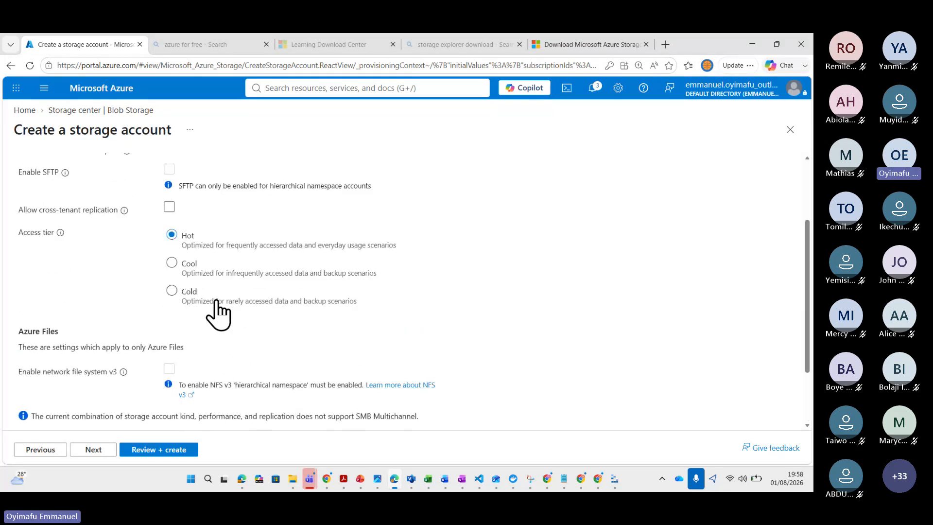
left_click(101, 449)
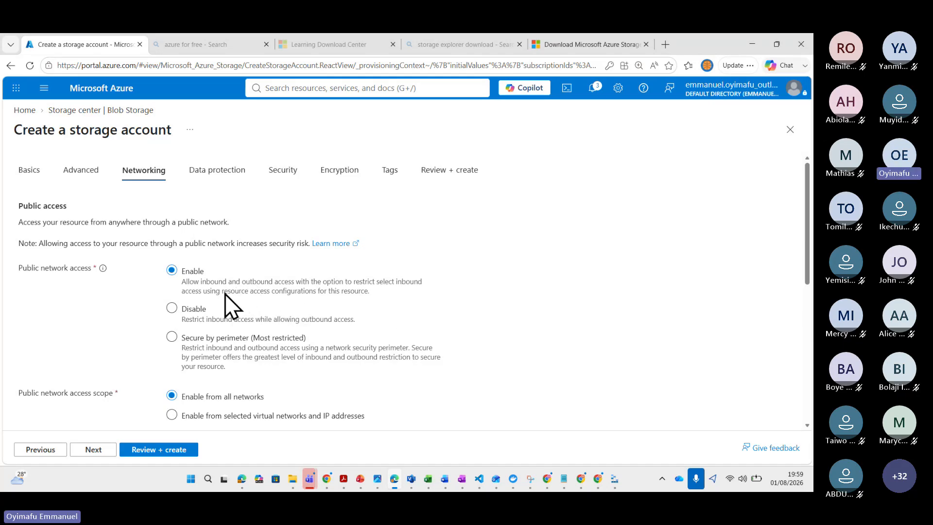
scroll(232, 299, "down", 1)
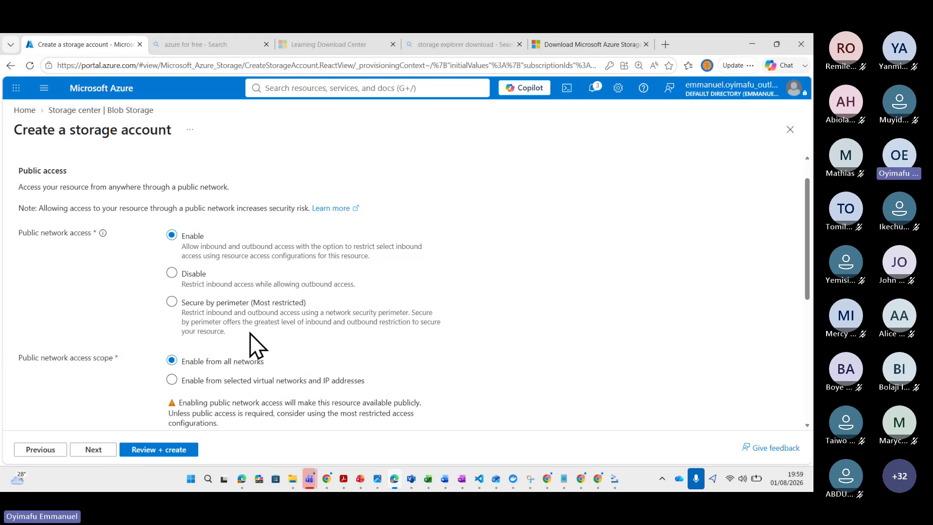
left_click(172, 273)
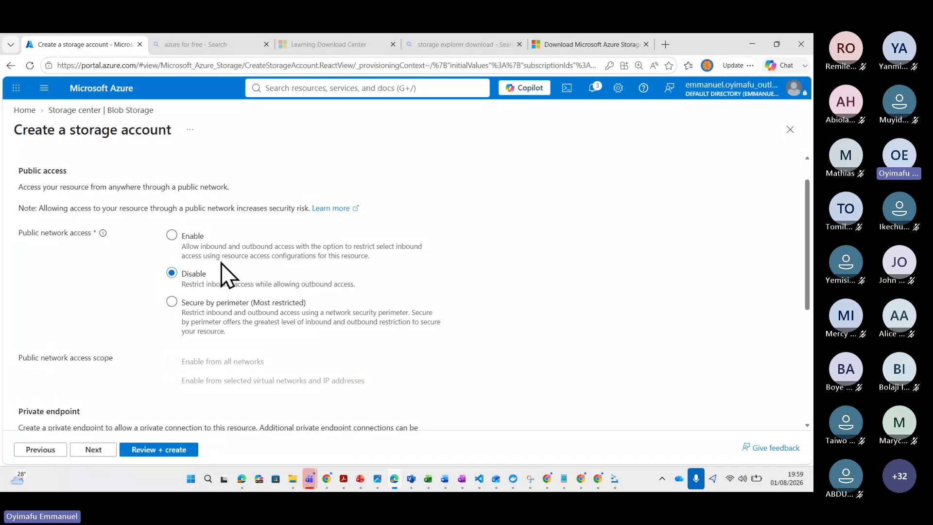
scroll(210, 294, "down", 2)
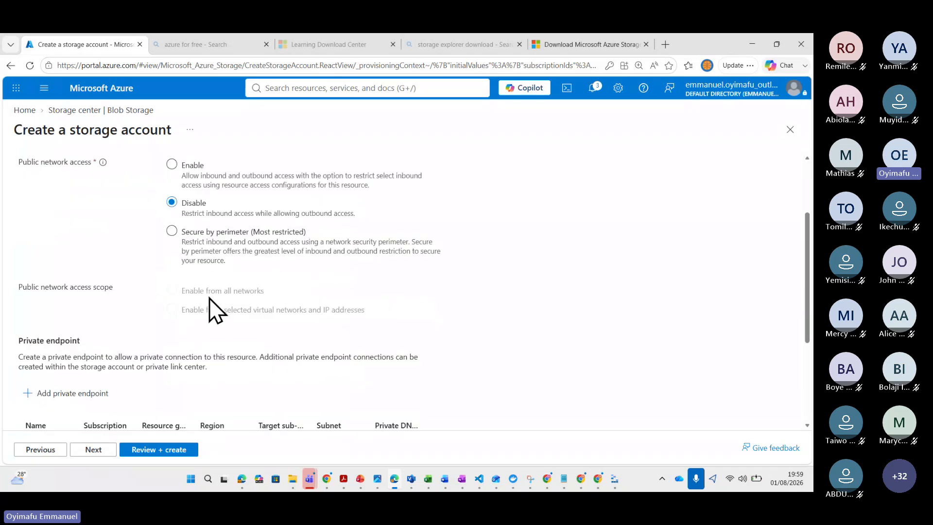
scroll(83, 264, "up", 3)
scroll(148, 306, "down", 7)
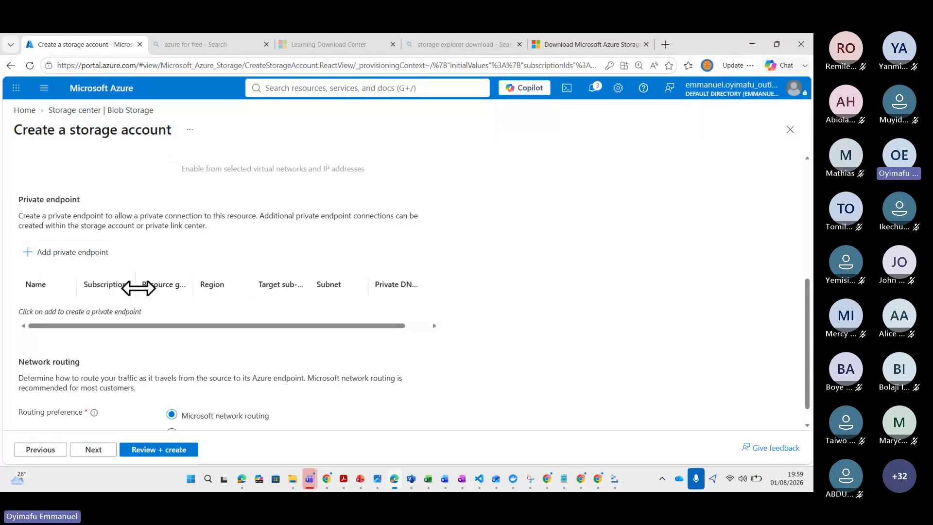
scroll(181, 329, "up", 5)
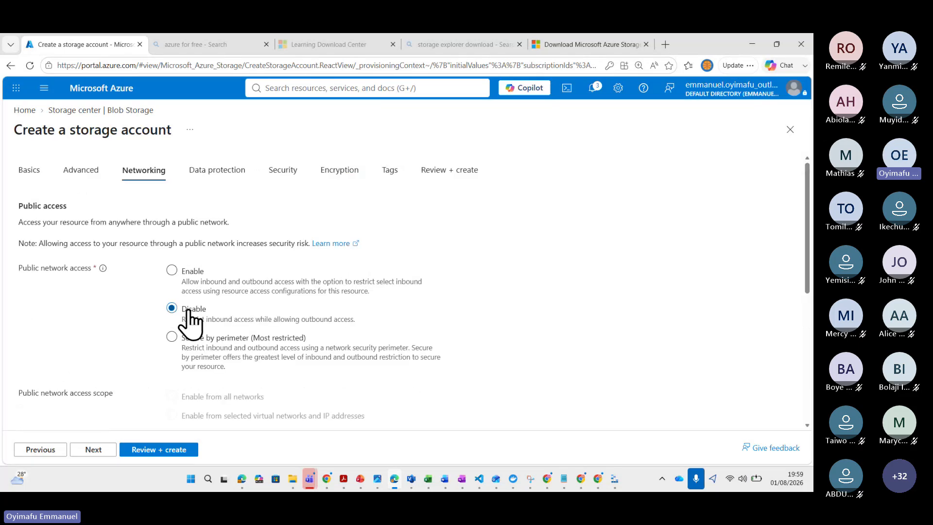
scroll(123, 336, "down", 3)
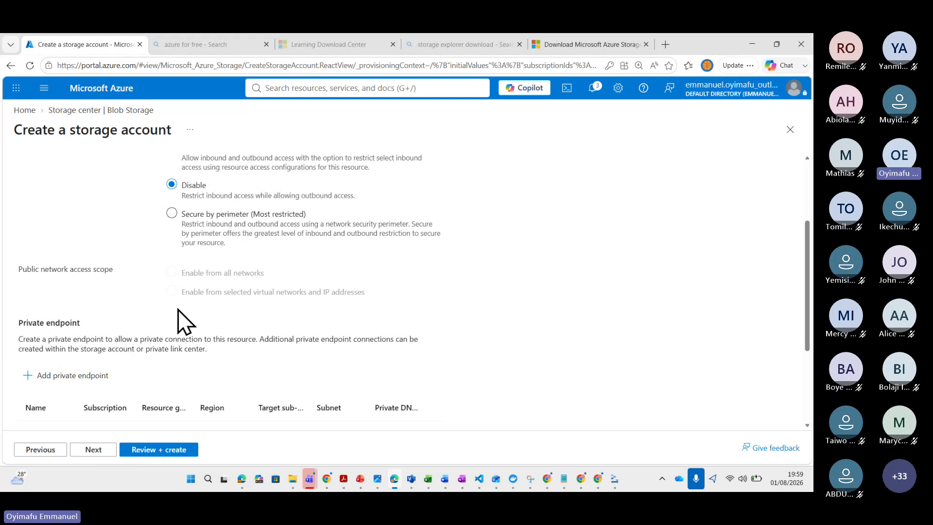
scroll(170, 317, "down", 1)
scroll(169, 318, "up", 4)
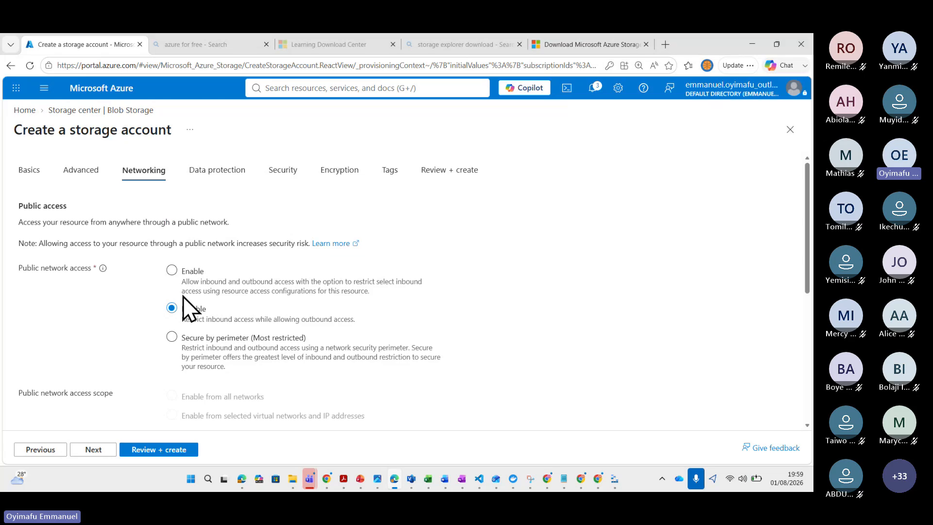
scroll(234, 355, "down", 4)
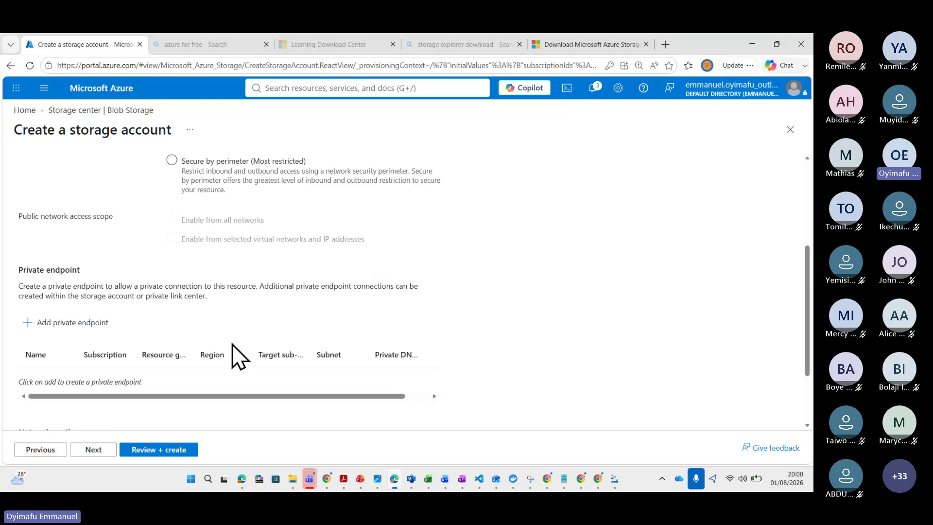
scroll(232, 344, "down", 1)
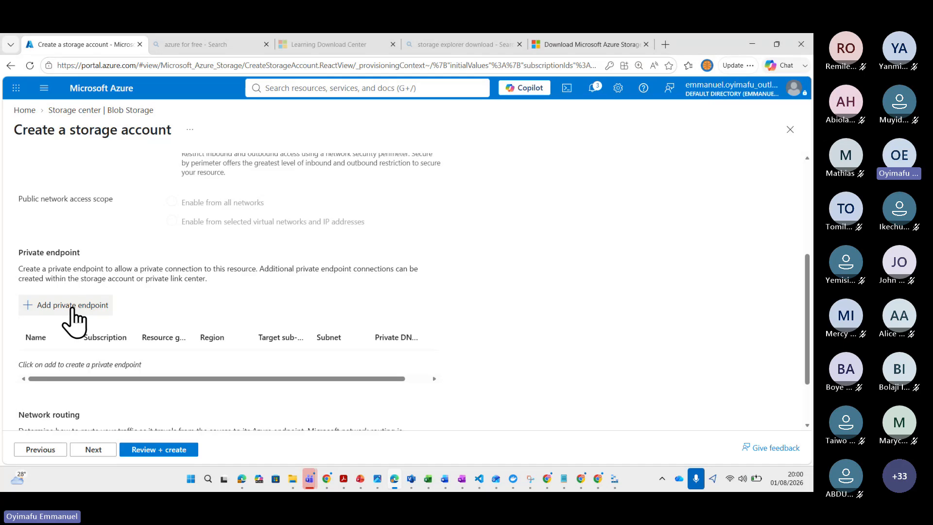
scroll(195, 292, "up", 4)
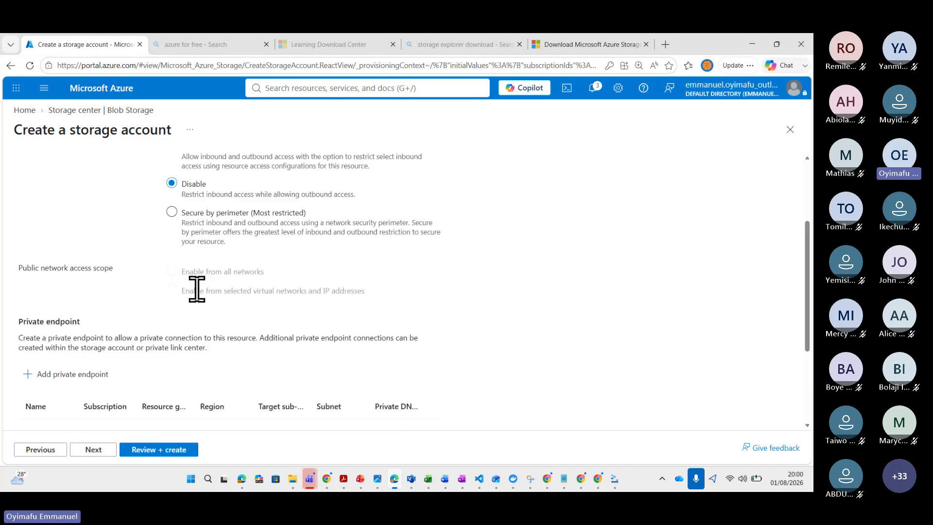
Step: Select Enable under Public network access, scoped to all networks
left_click(171, 252)
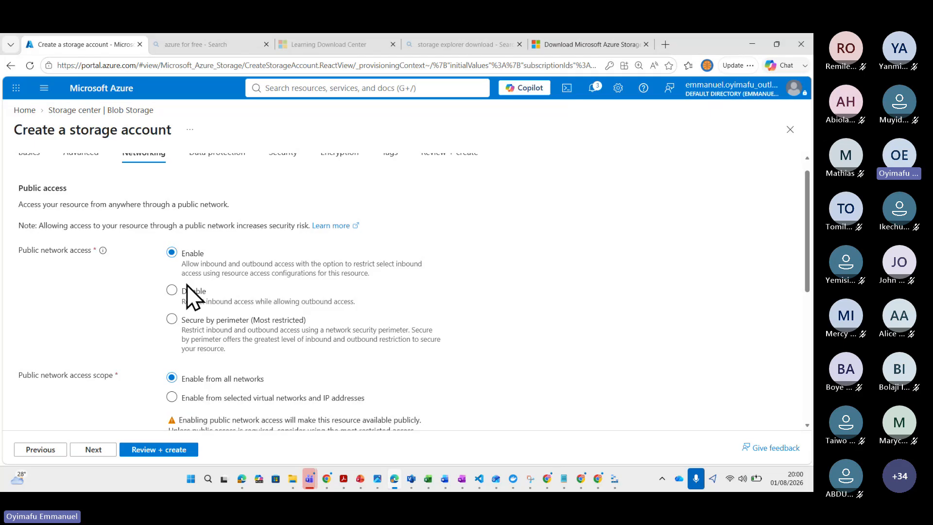
scroll(121, 276, "up", 1)
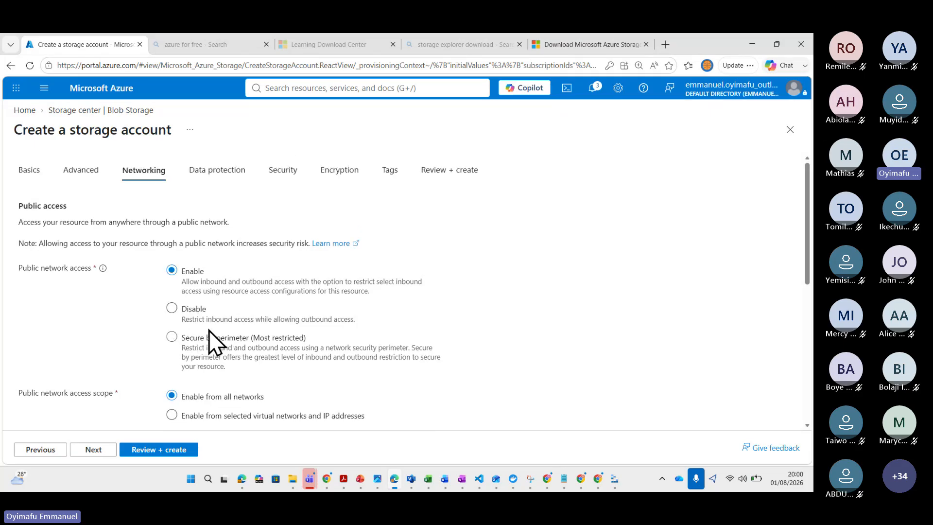
scroll(223, 336, "down", 2)
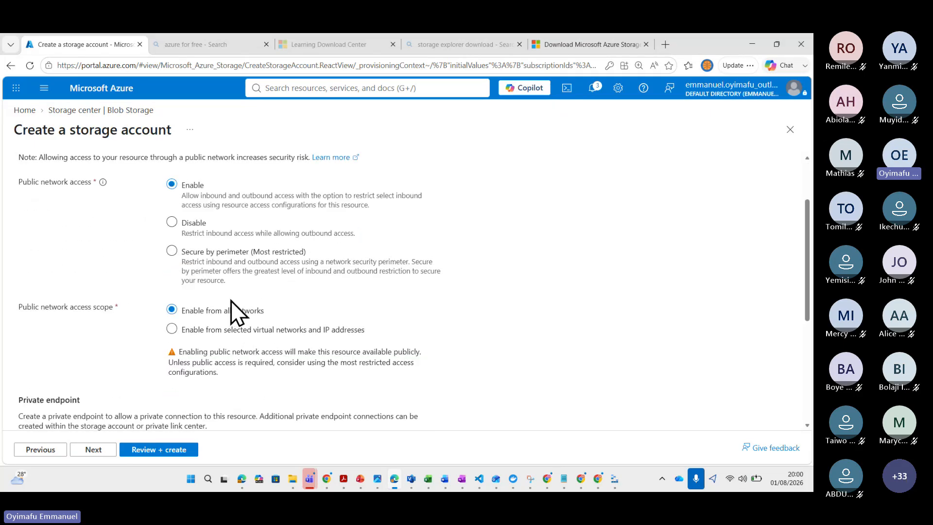
scroll(231, 301, "up", 1)
Step: Restrict public access to 'Enable from selected virtual networks and IP addresses'
scroll(214, 348, "down", 1)
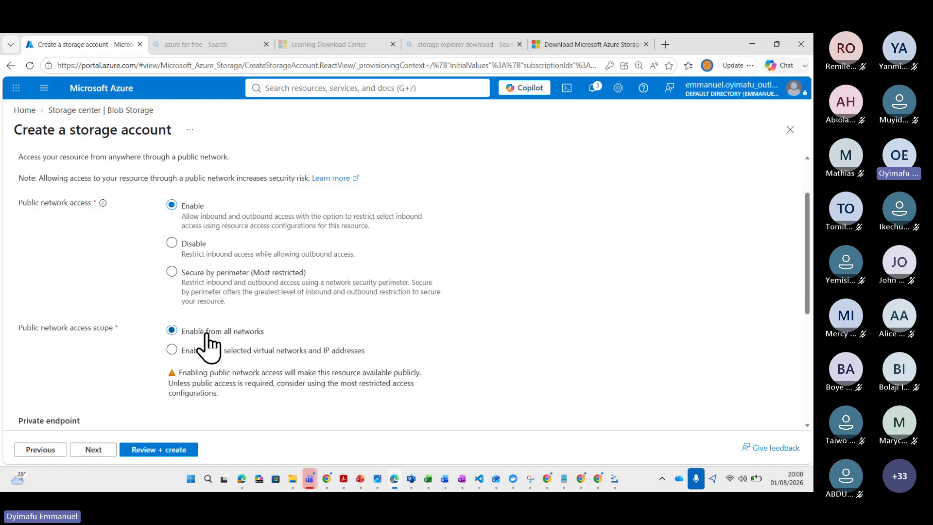
scroll(228, 347, "down", 1)
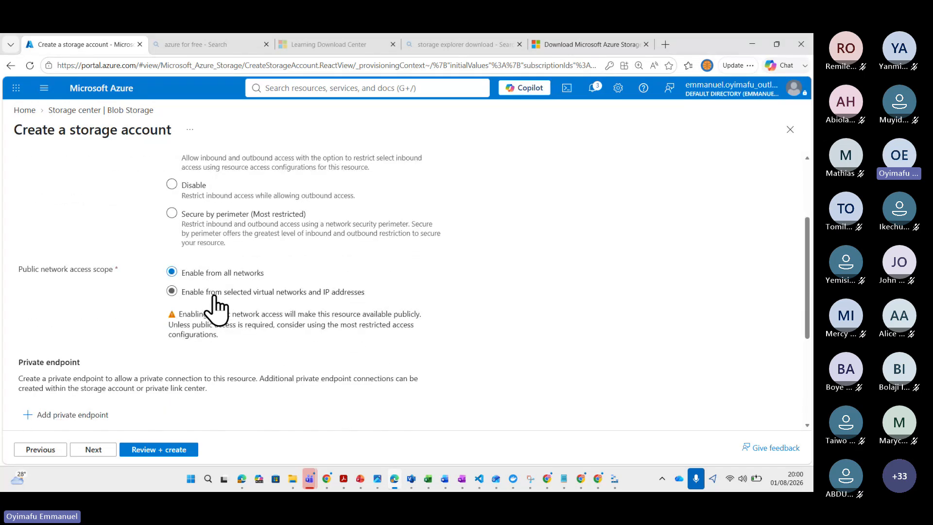
left_click(214, 295)
Step: Allow the existing virtual network with its ManagedInstance (10.0.0.0/24) subnet
scroll(415, 329, "down", 1)
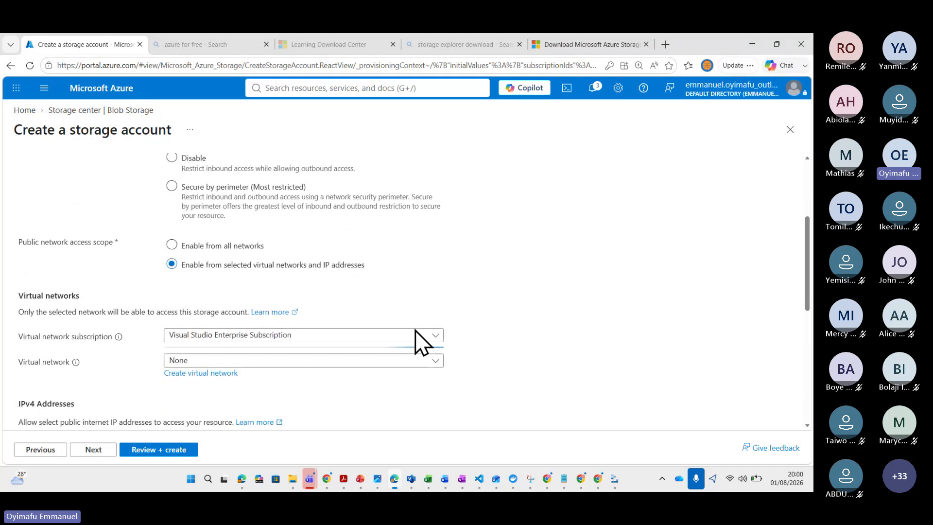
left_click(325, 335)
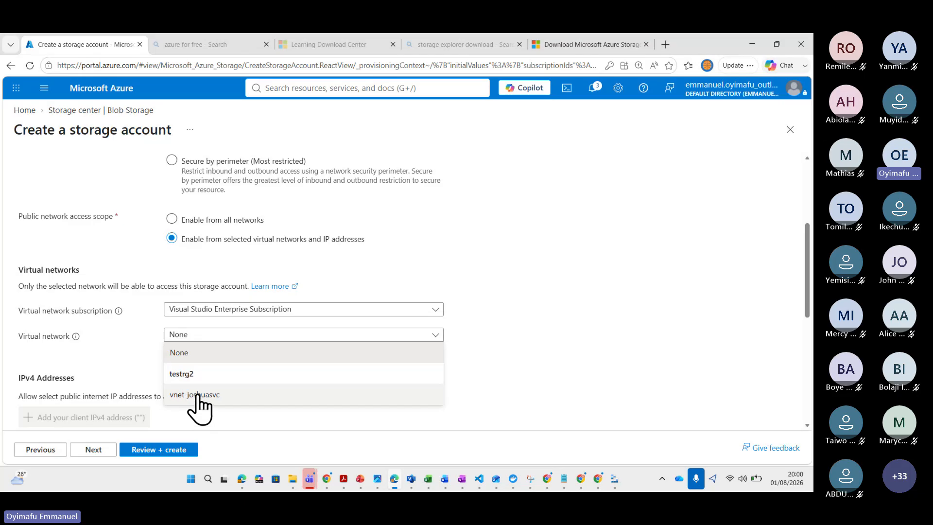
left_click(235, 393)
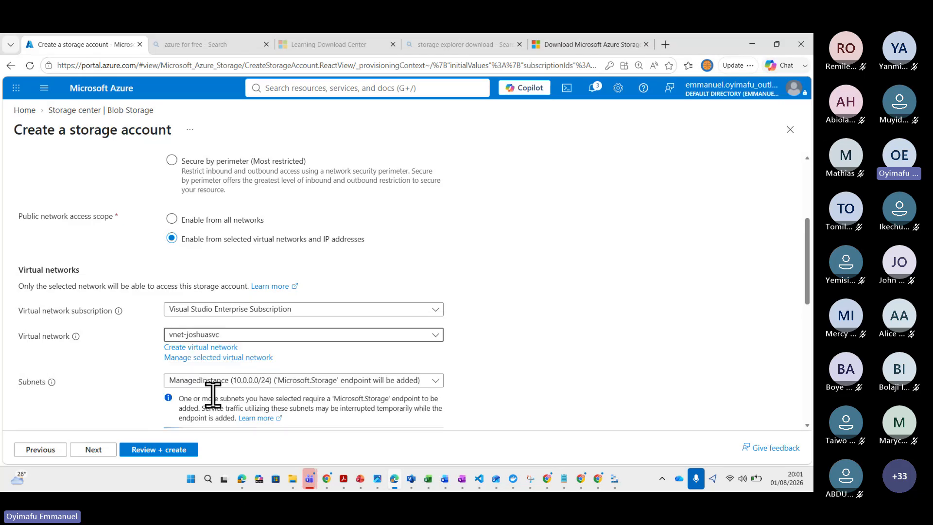
scroll(311, 362, "down", 2)
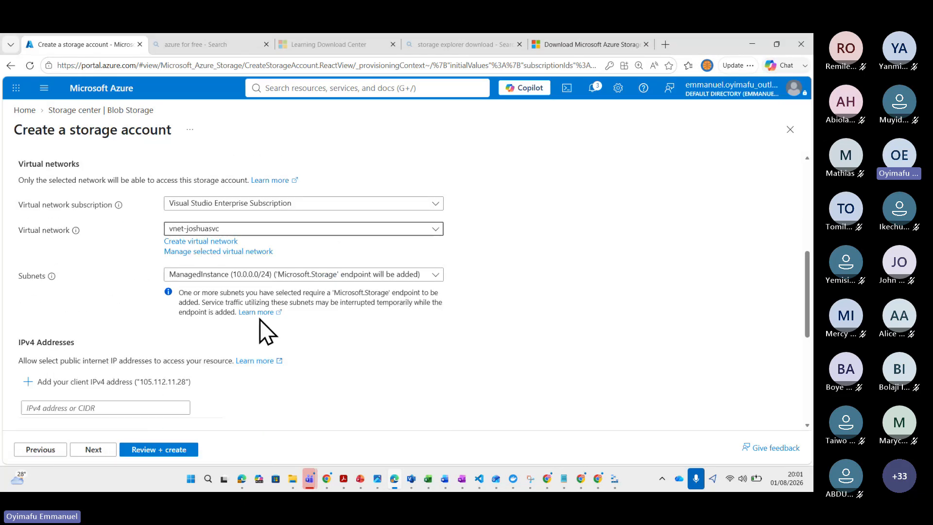
scroll(250, 325, "up", 1)
scroll(249, 321, "up", 1)
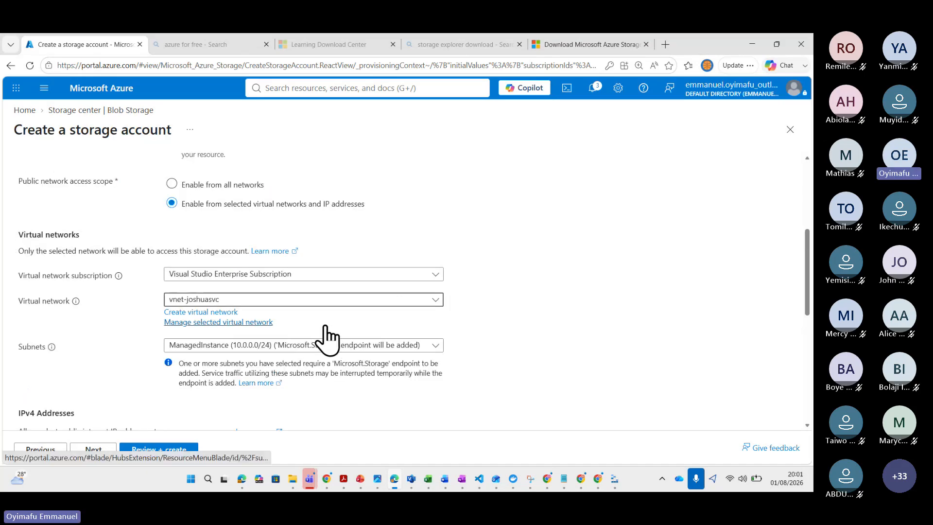
scroll(301, 277, "up", 2)
scroll(302, 288, "up", 3)
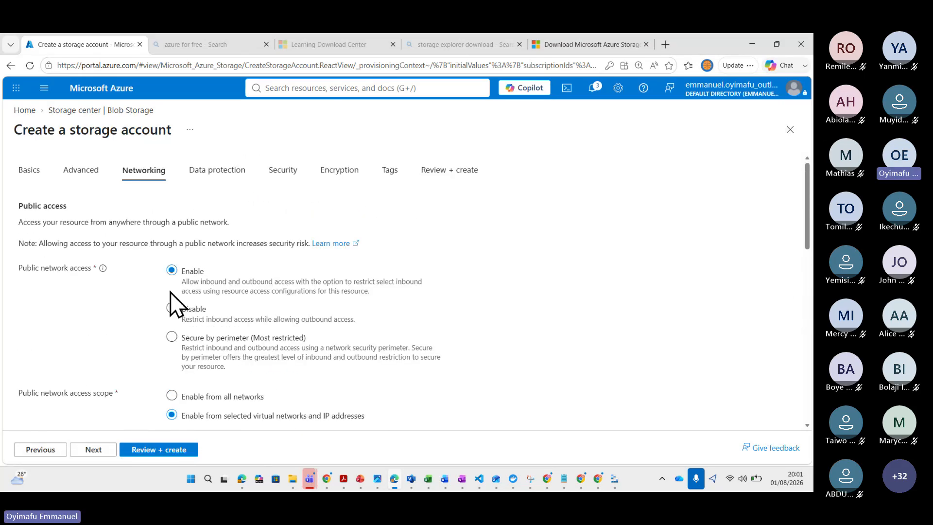
scroll(270, 322, "down", 4)
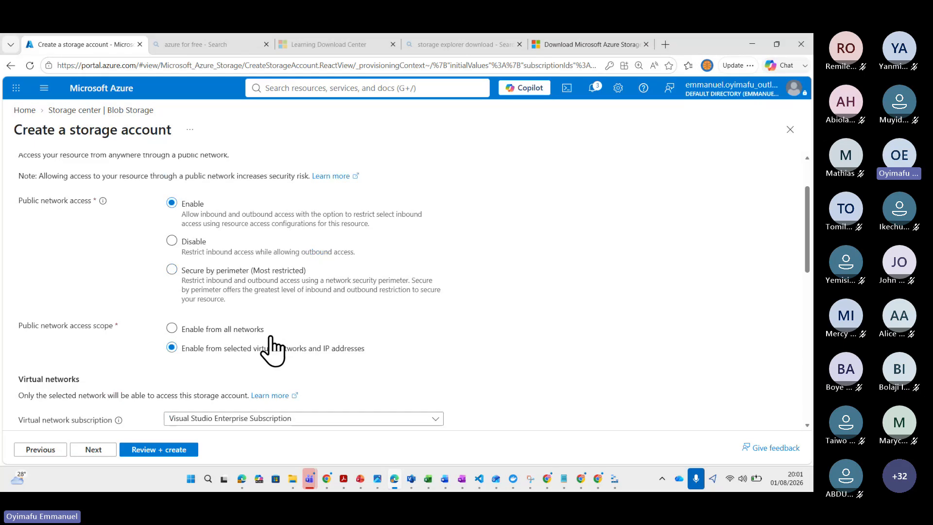
scroll(313, 319, "down", 1)
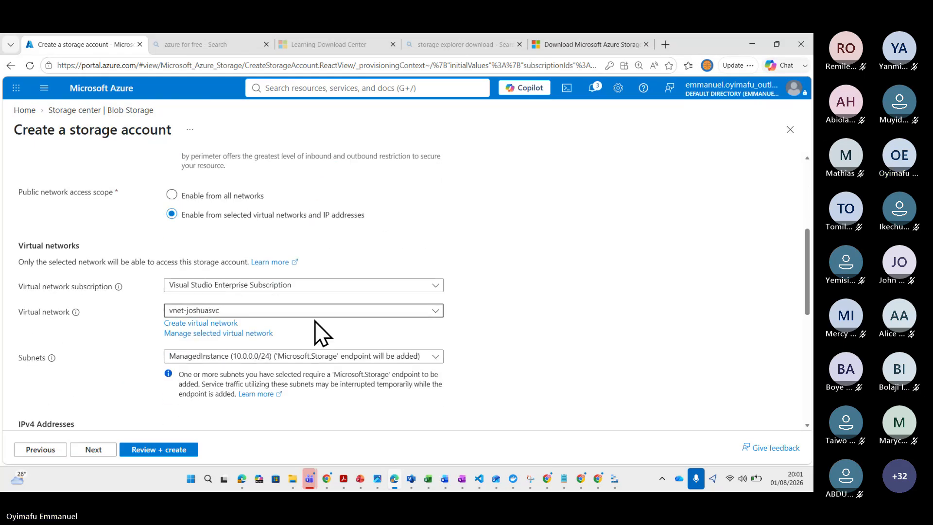
scroll(233, 323, "up", 2)
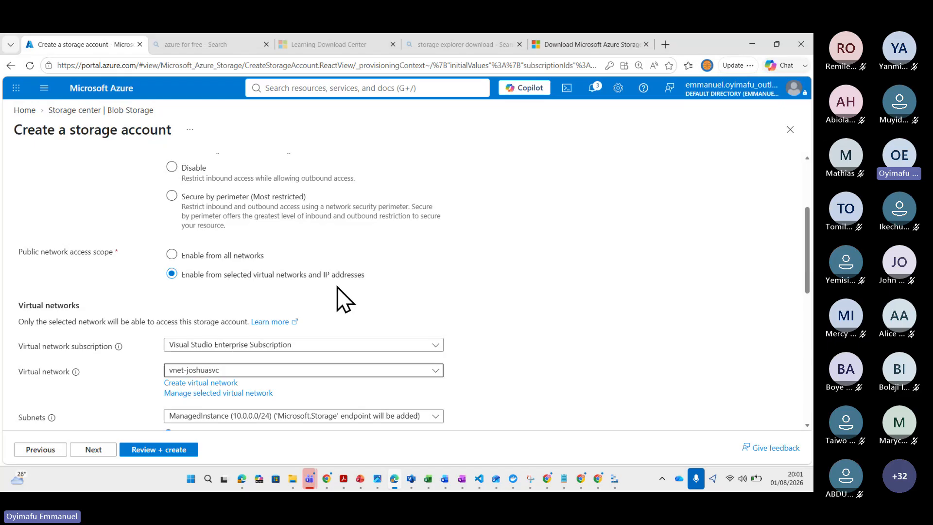
left_click(220, 255)
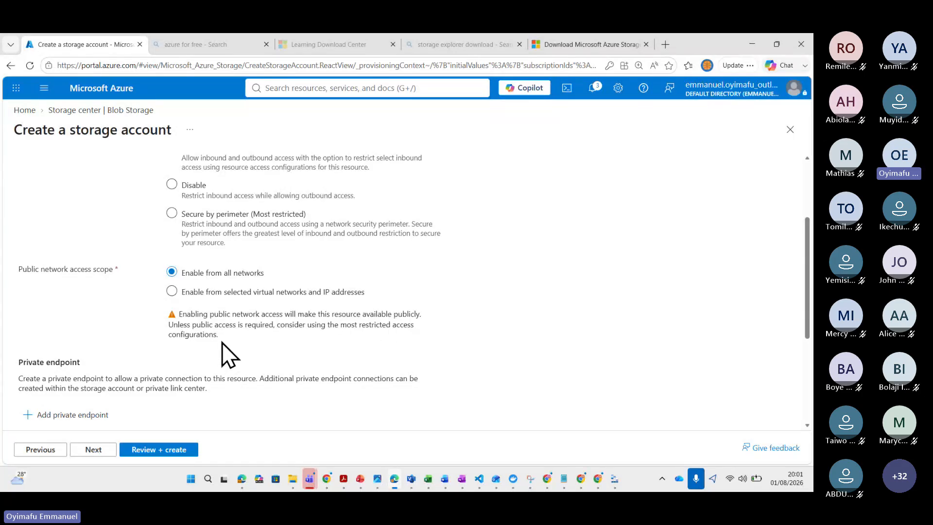
mouse_move(223, 341)
left_mouse_down()
mouse_move(158, 344)
mouse_move(194, 313)
mouse_move(215, 325)
left_mouse_up()
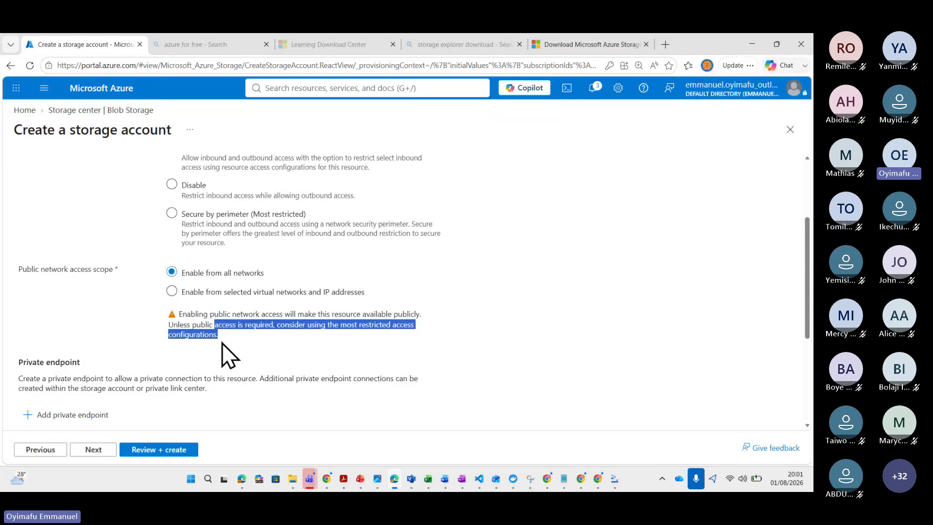
left_click(222, 343)
scroll(246, 327, "up", 3)
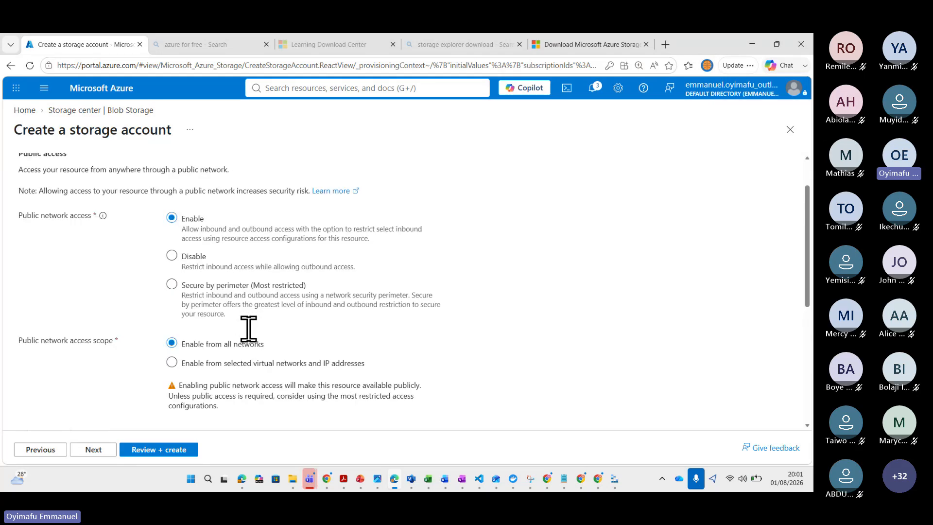
scroll(214, 340, "down", 2)
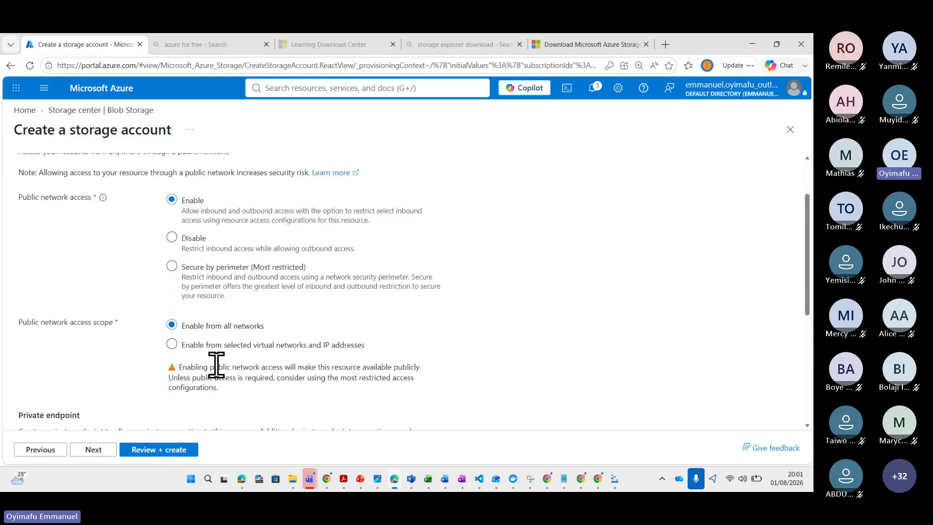
scroll(219, 359, "up", 3)
scroll(223, 337, "down", 4)
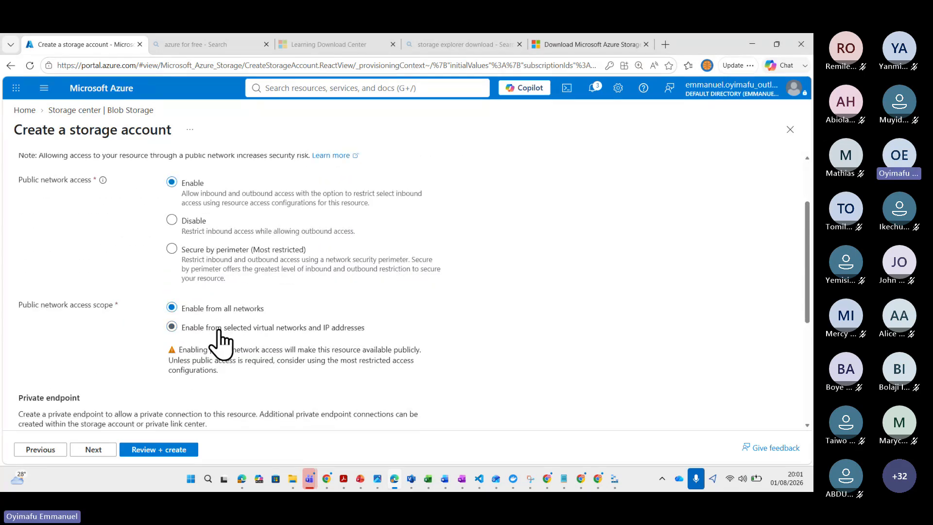
scroll(217, 335, "down", 5)
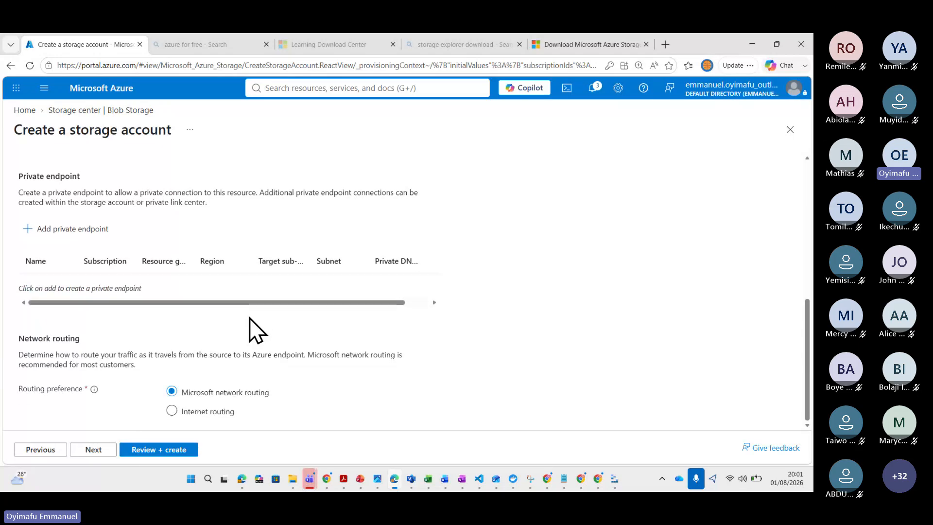
scroll(213, 345, "up", 6)
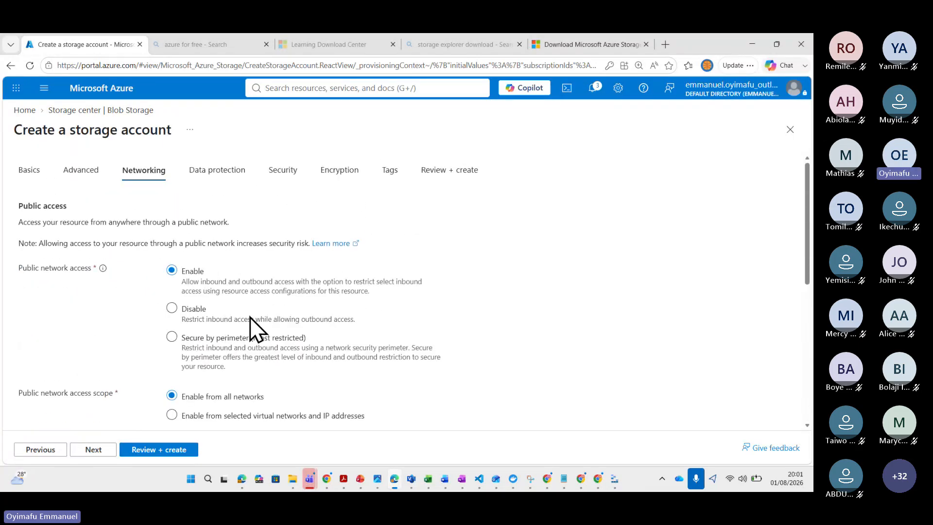
scroll(305, 319, "down", 2)
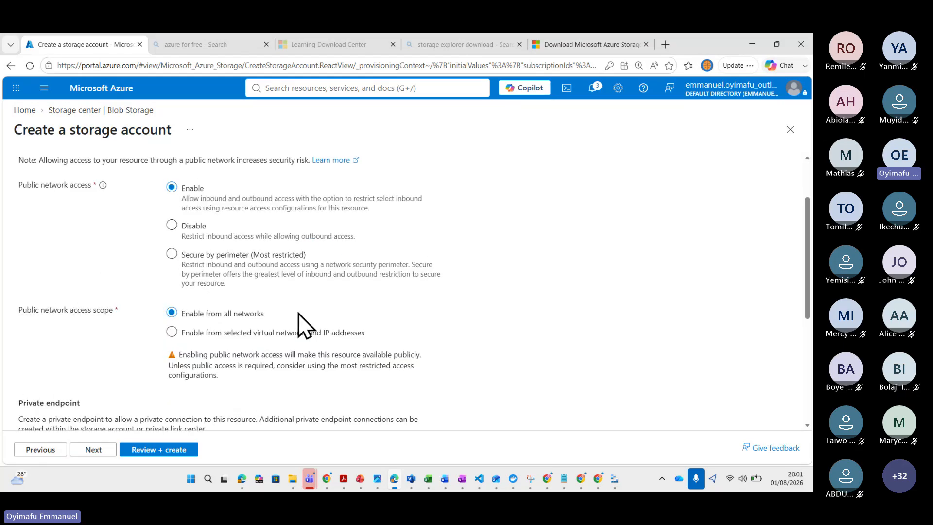
Step: Try setting Public network access to Disable
scroll(298, 313, "up", 2)
left_click(181, 296)
scroll(181, 297, "down", 5)
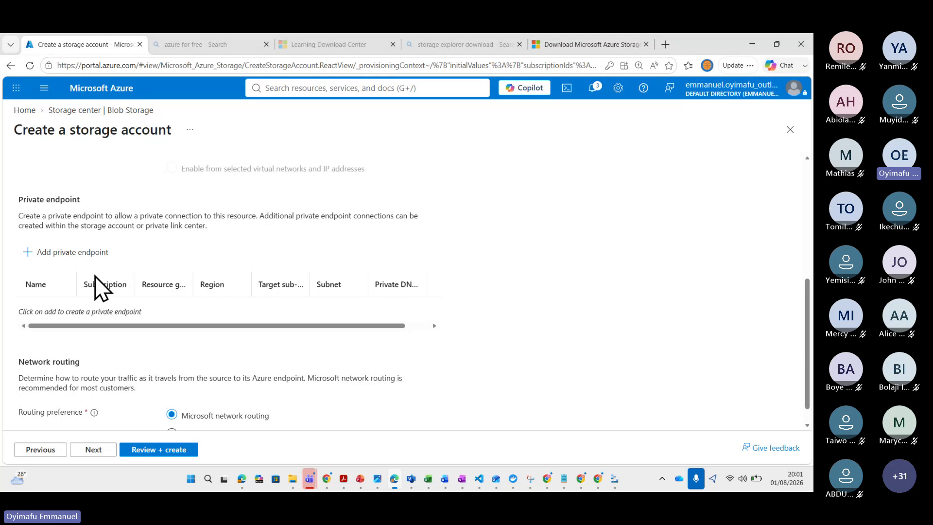
scroll(200, 254, "up", 4)
scroll(234, 278, "up", 1)
scroll(236, 281, "down", 2)
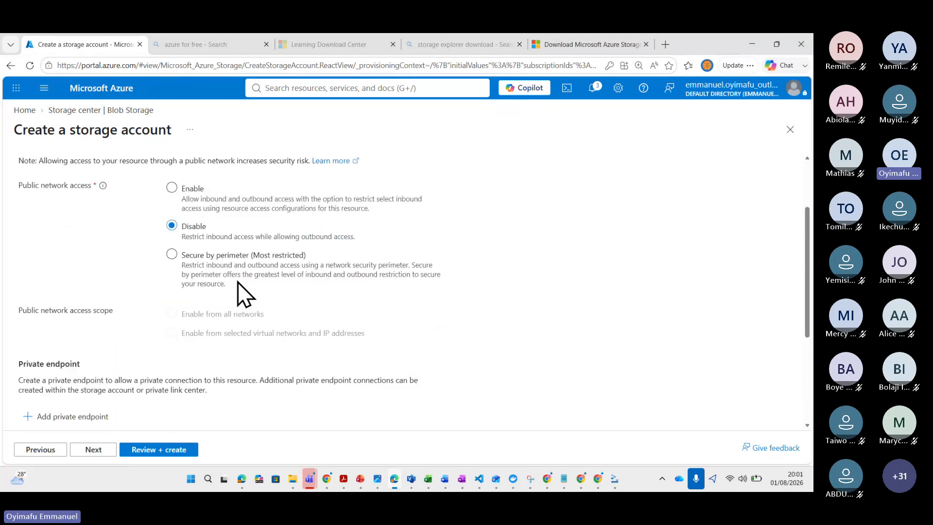
scroll(238, 283, "down", 2)
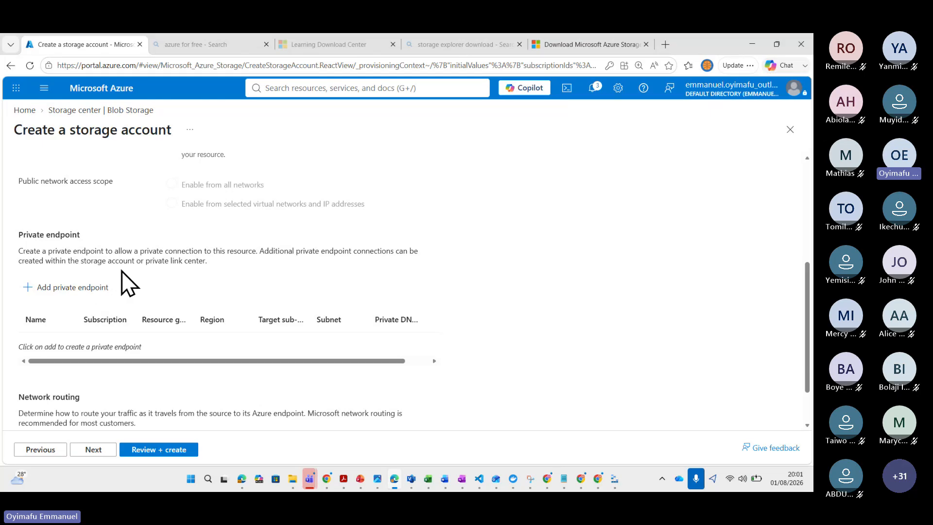
scroll(125, 281, "up", 1)
scroll(79, 359, "down", 1)
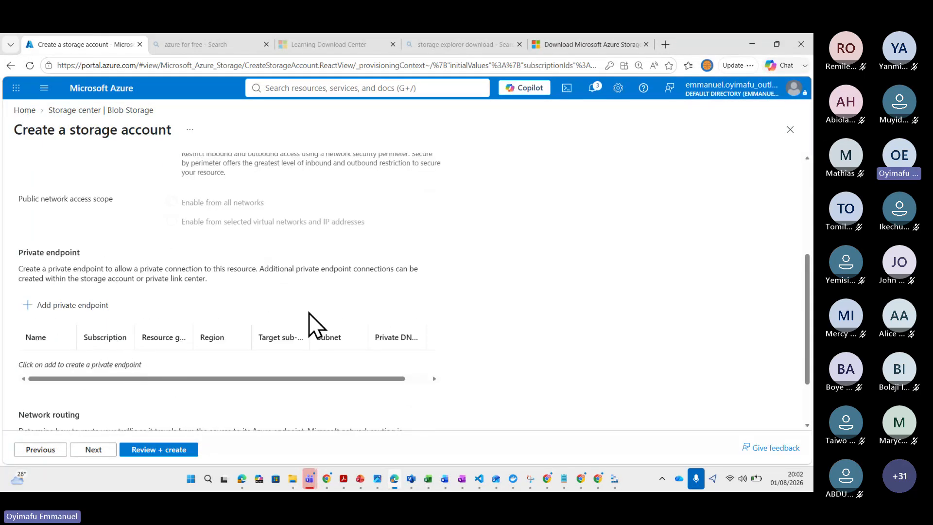
scroll(141, 258, "up", 1)
scroll(140, 257, "up", 1)
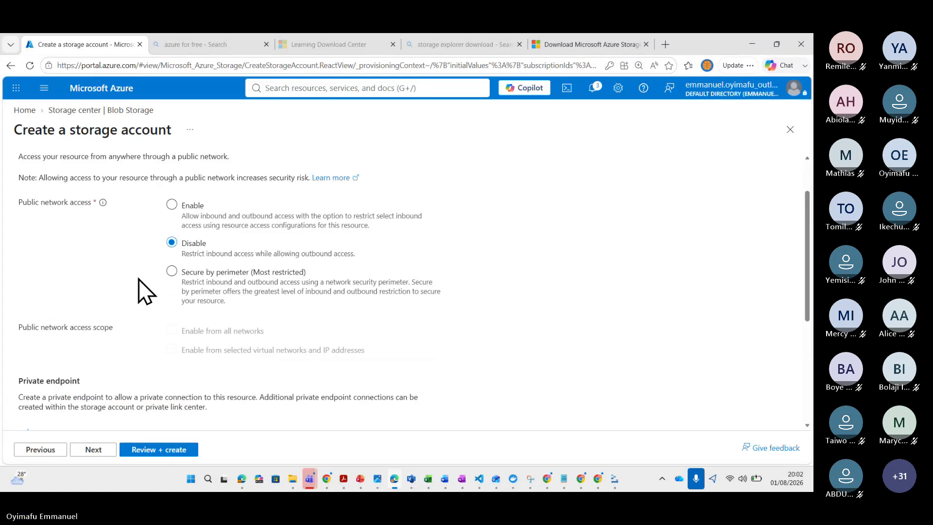
scroll(140, 282, "up", 3)
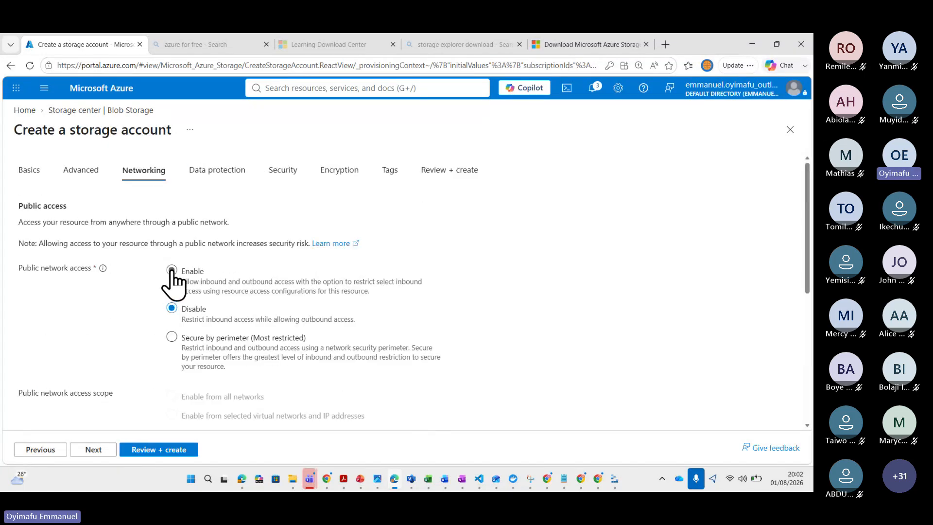
Step: Re-enable public access from all networks and continue to Data protection
left_click(171, 270)
scroll(177, 308, "down", 2)
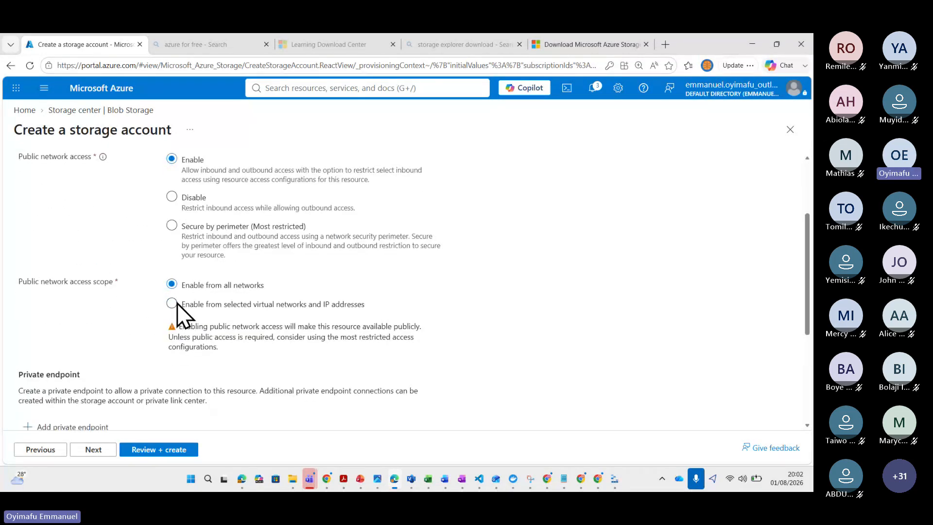
scroll(204, 272, "down", 2)
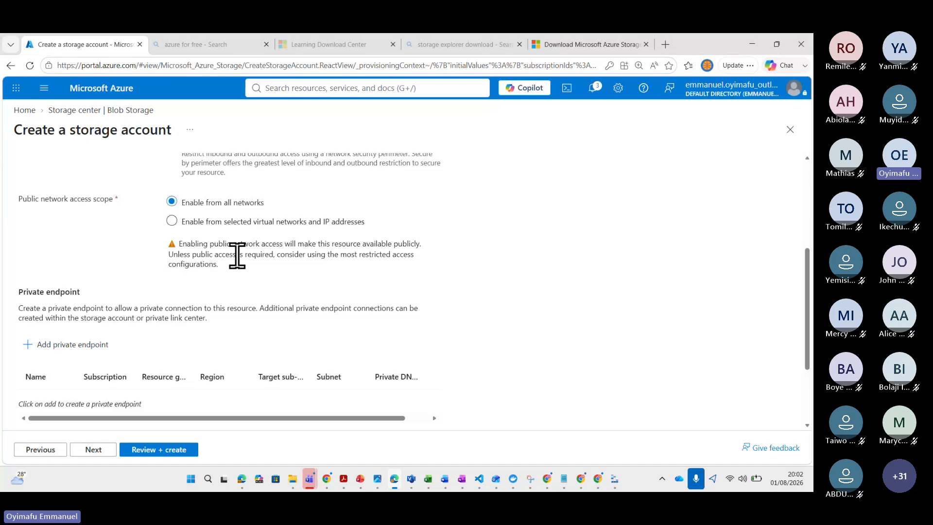
scroll(238, 254, "up", 3)
scroll(203, 306, "up", 1)
scroll(202, 306, "down", 4)
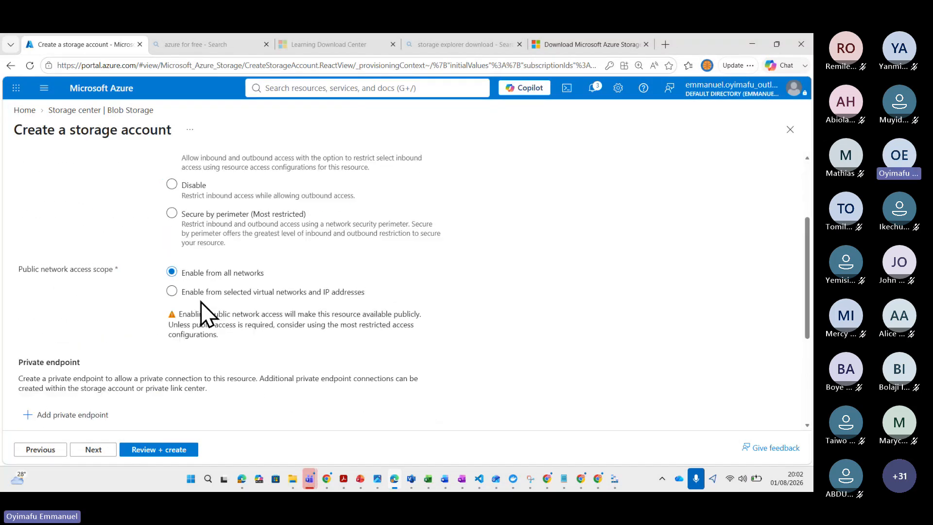
scroll(201, 302, "up", 3)
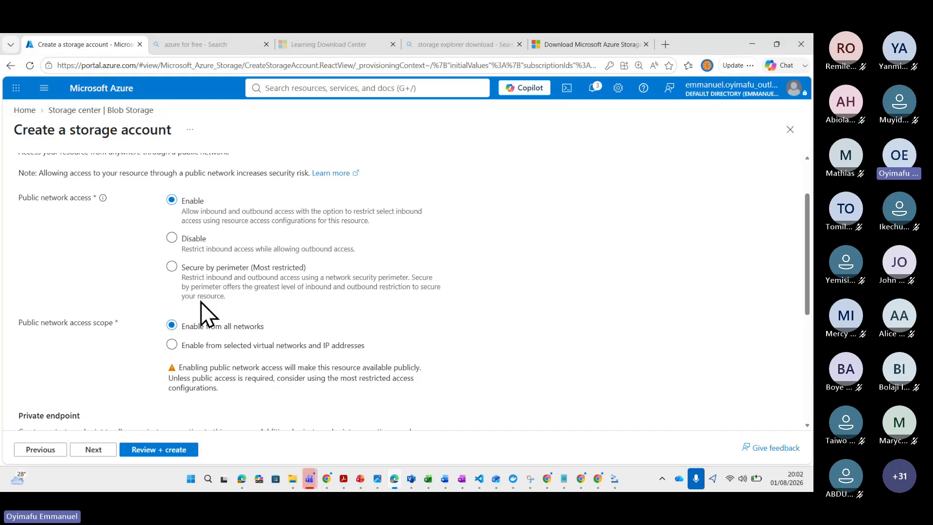
scroll(209, 304, "up", 2)
scroll(217, 308, "down", 2)
scroll(215, 329, "up", 2)
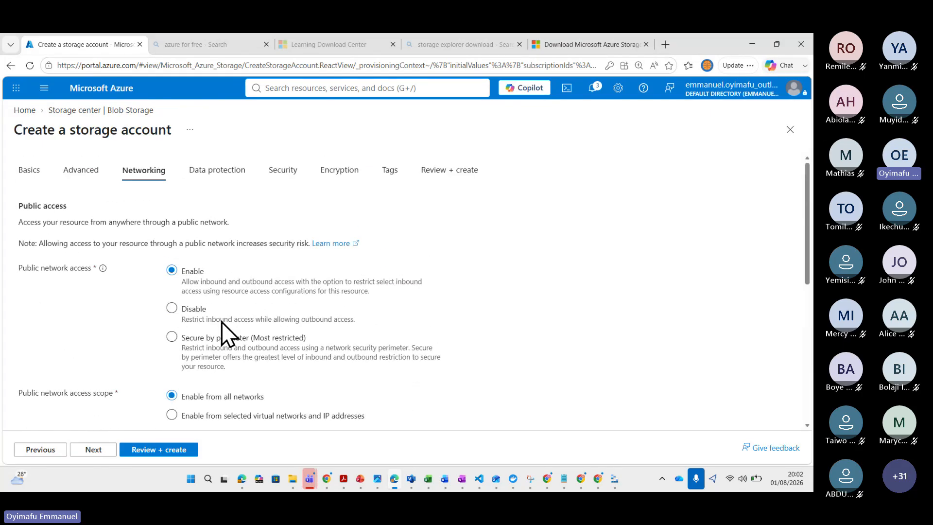
scroll(221, 322, "down", 2)
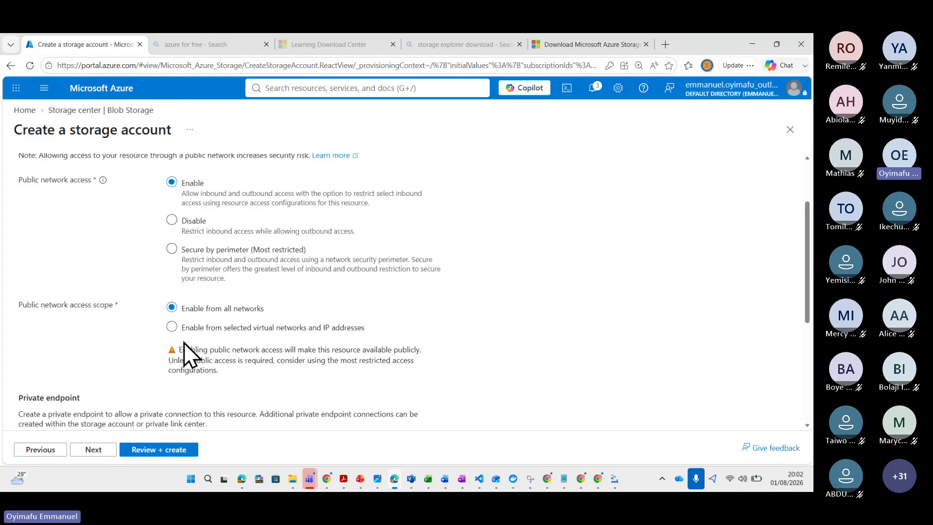
scroll(221, 325, "up", 1)
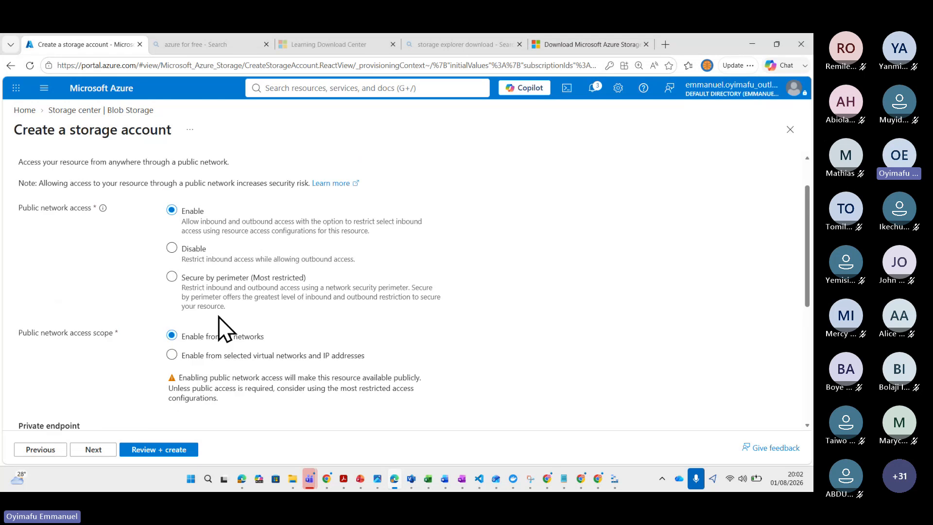
scroll(218, 321, "up", 1)
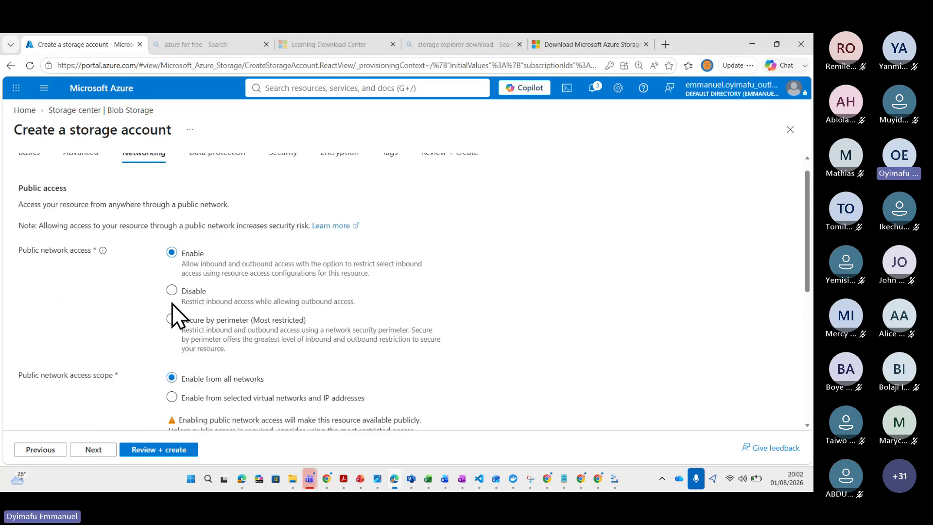
scroll(208, 372, "up", 1)
scroll(207, 365, "down", 3)
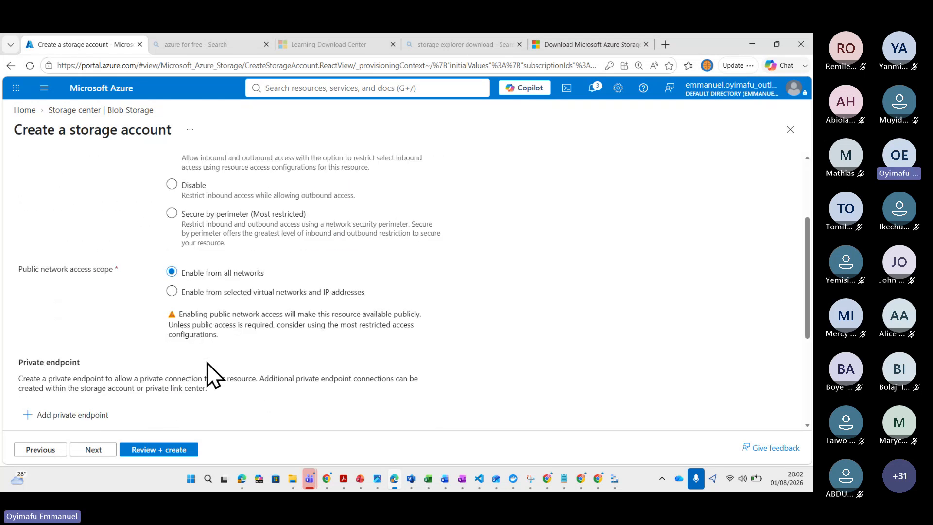
left_click(96, 448)
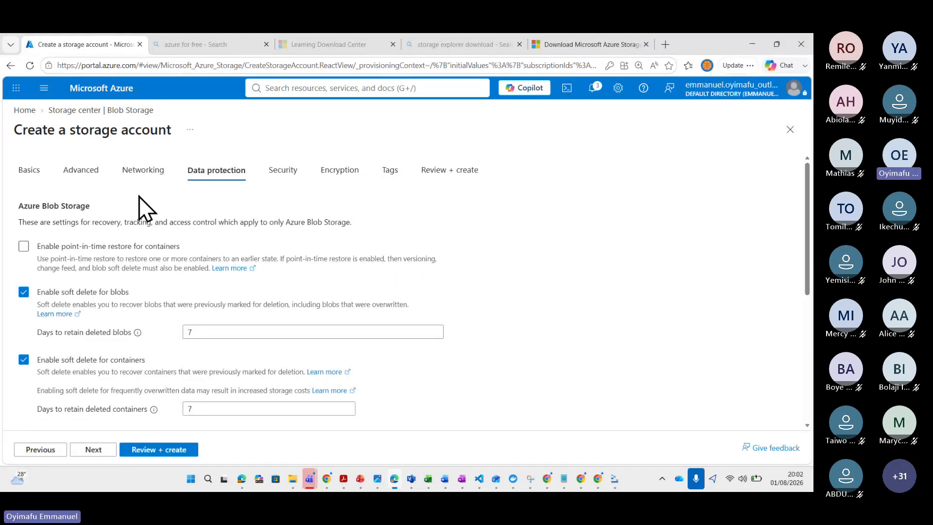
Step: Tick Enable versioning for blobs, leaving blob change feed off
left_click(141, 170)
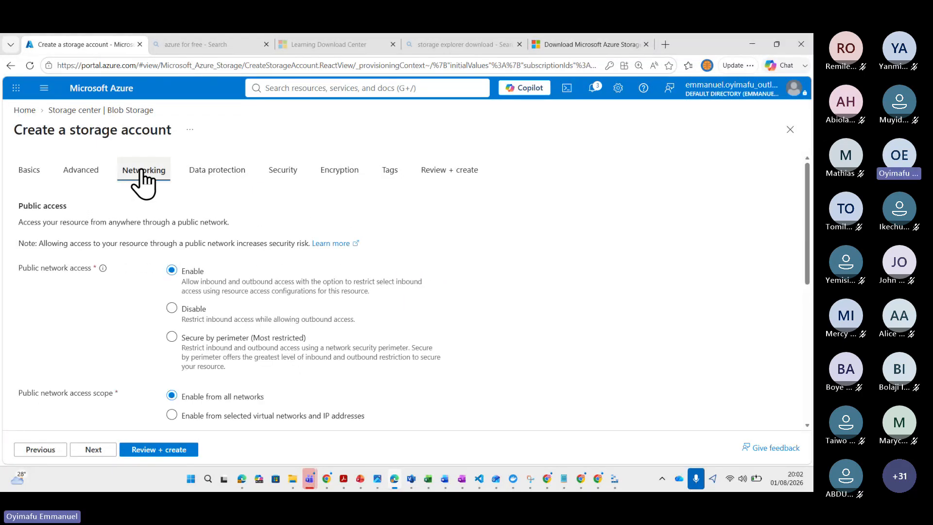
left_click(192, 172)
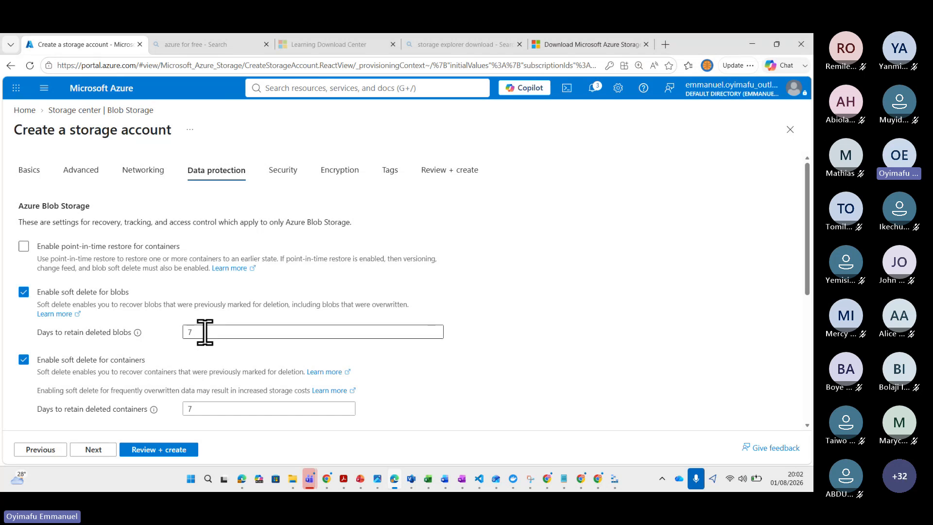
scroll(128, 298, "down", 2)
scroll(129, 224, "up", 2)
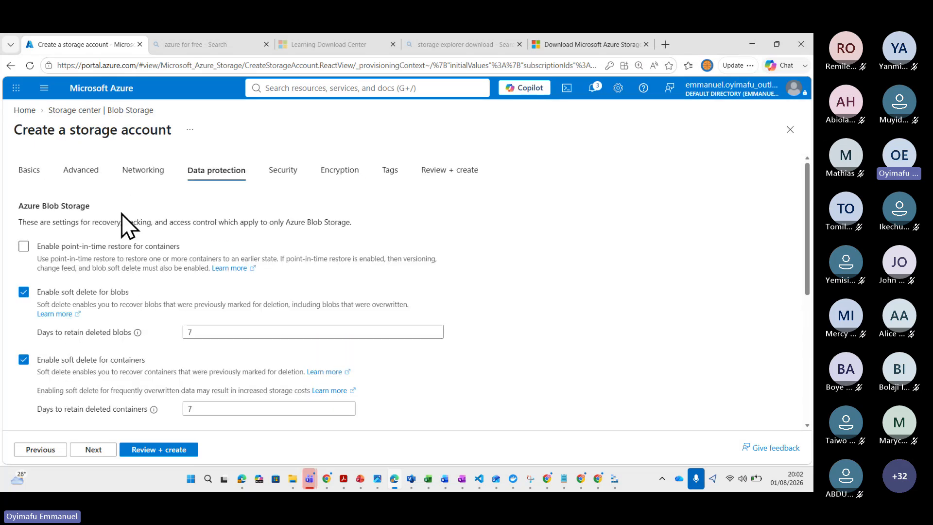
scroll(108, 300, "down", 2)
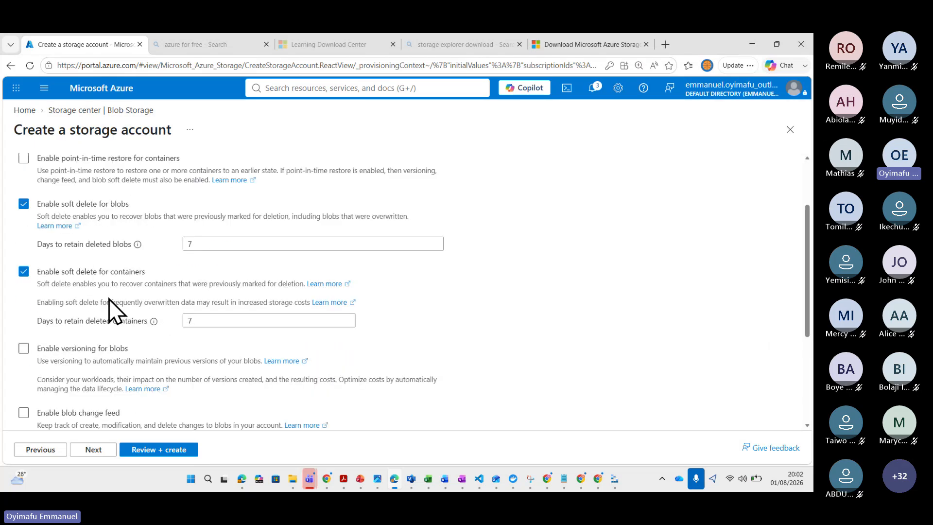
scroll(116, 304, "down", 1)
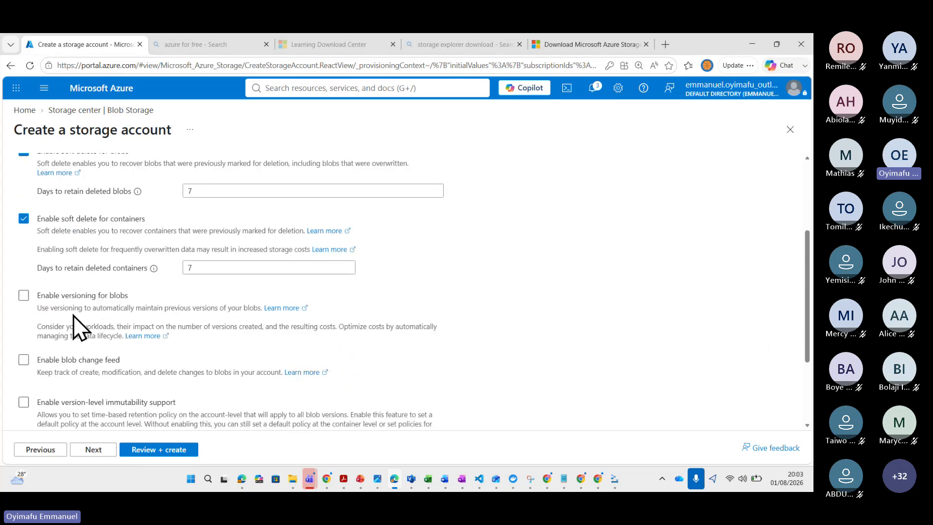
left_click(24, 297)
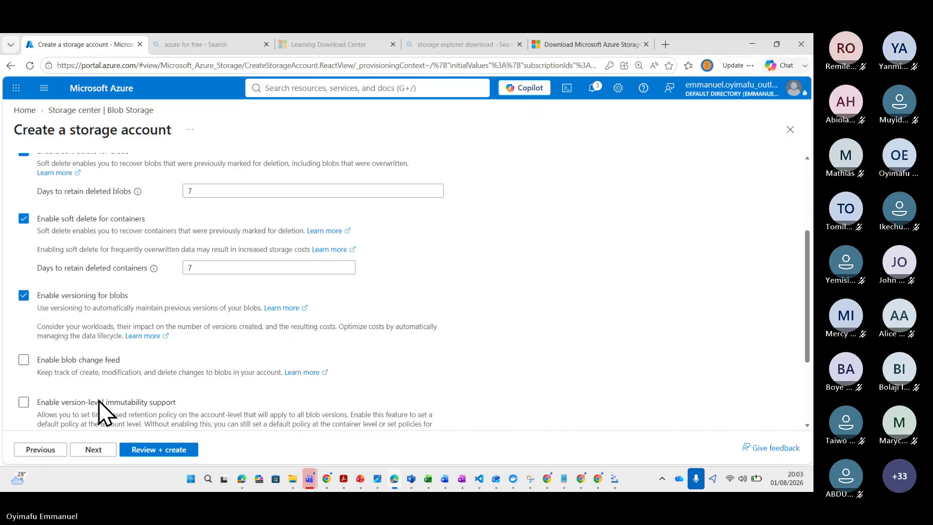
scroll(115, 395, "down", 3)
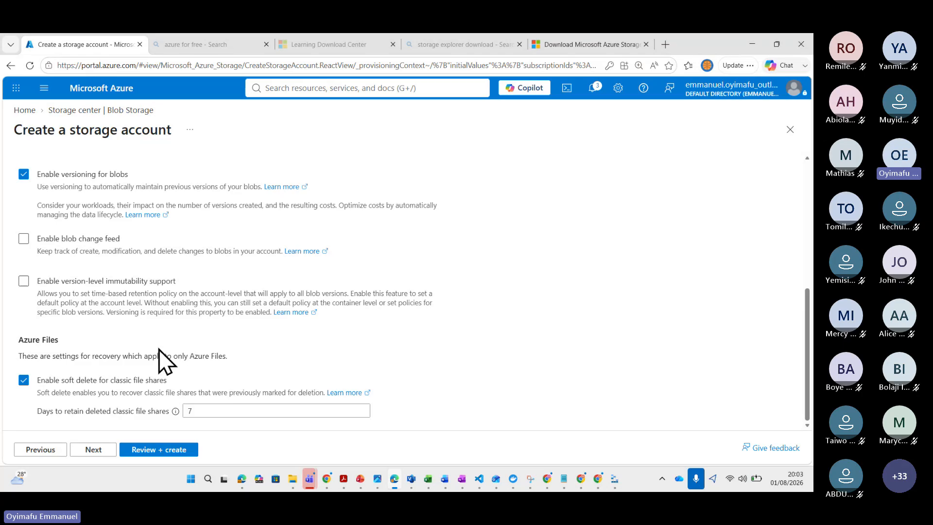
scroll(173, 313, "up", 3)
scroll(173, 313, "up", 3)
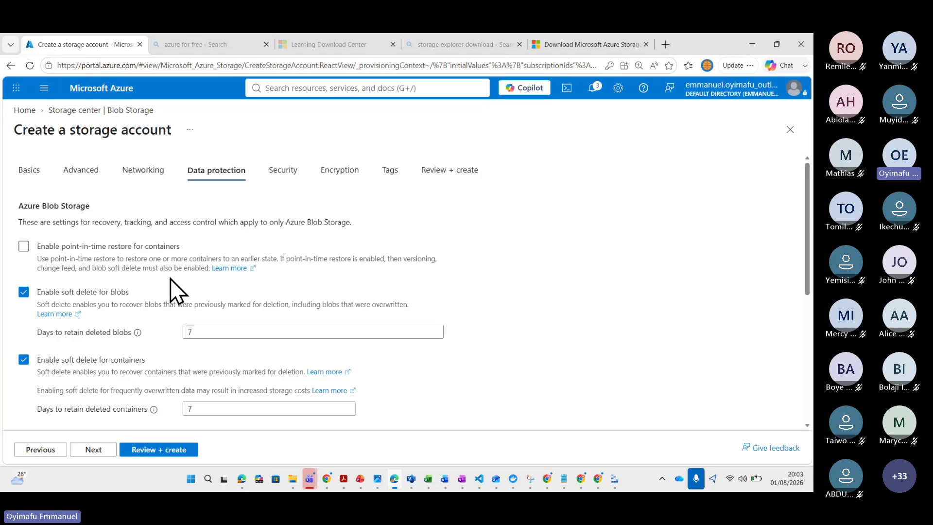
scroll(176, 298, "down", 5)
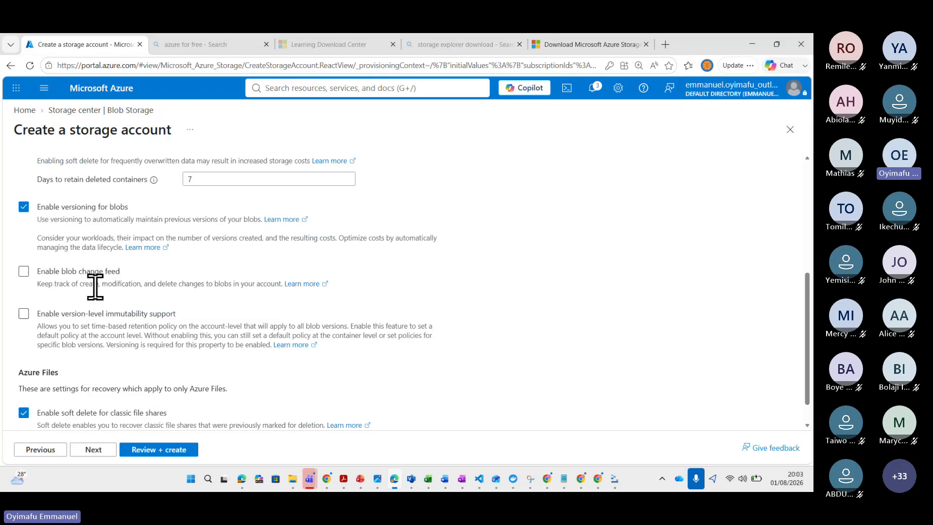
Step: Turn on the blob change feed, keeping all logs
left_click(49, 279)
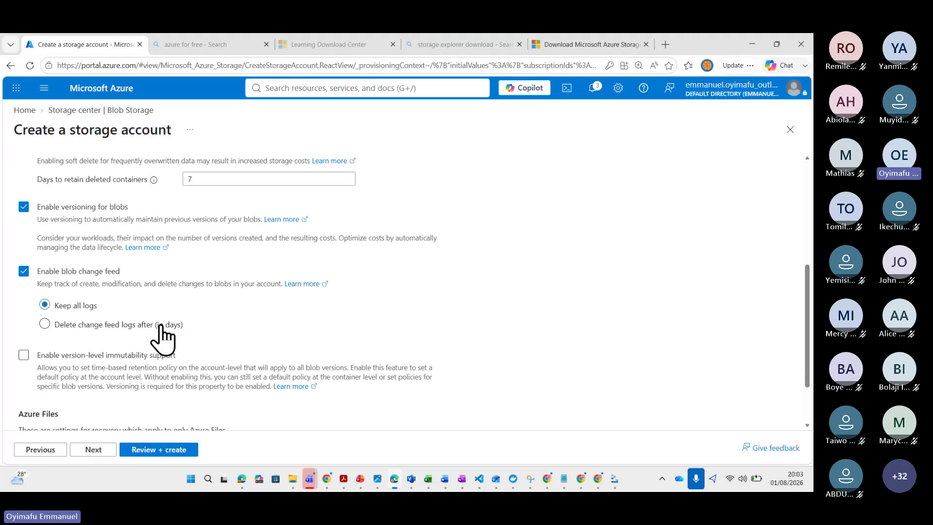
scroll(93, 348, "down", 1)
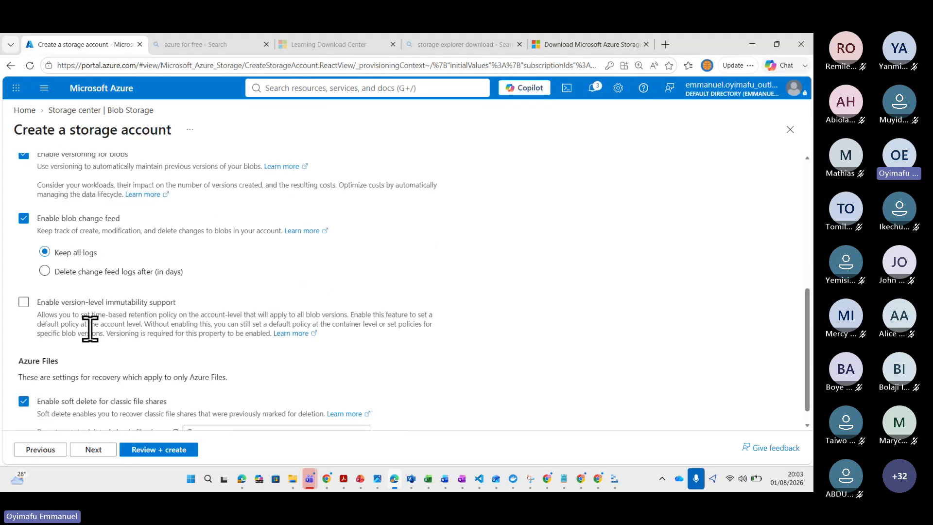
scroll(93, 336, "up", 5)
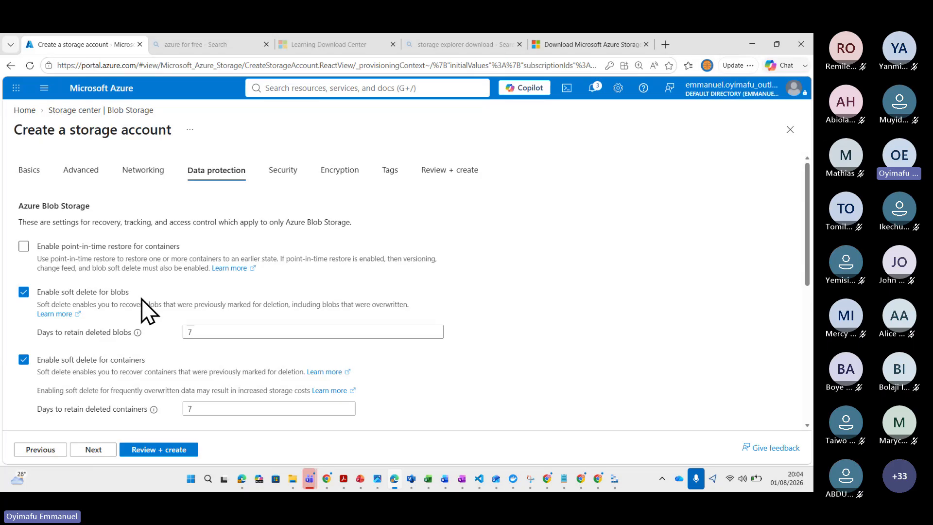
scroll(154, 289, "down", 1)
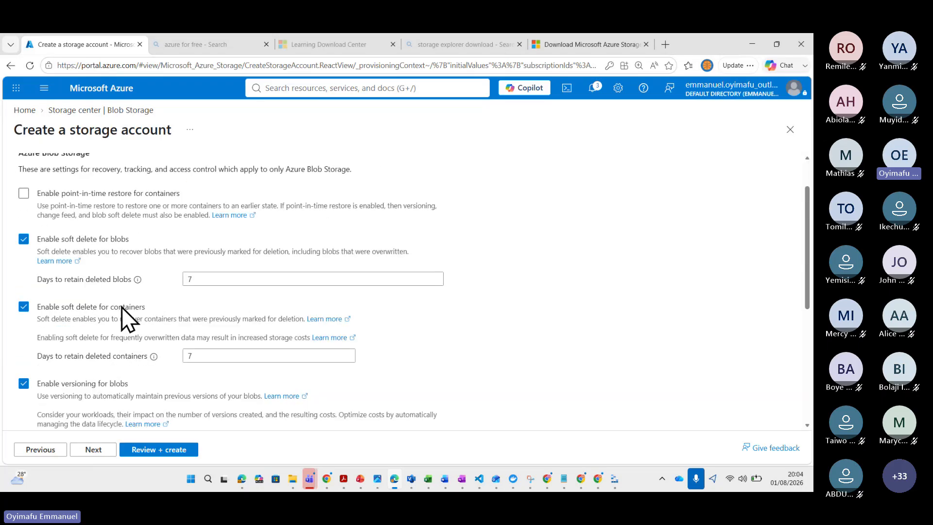
scroll(121, 307, "up", 1)
Step: Set the days to retain deleted blobs to 365
left_click(190, 314)
key("BackSpace")
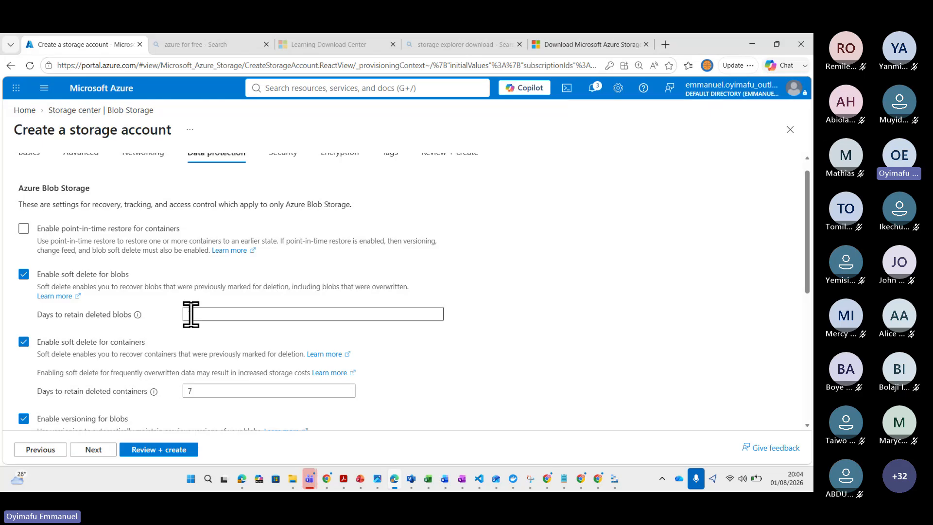
type("7")
type("89")
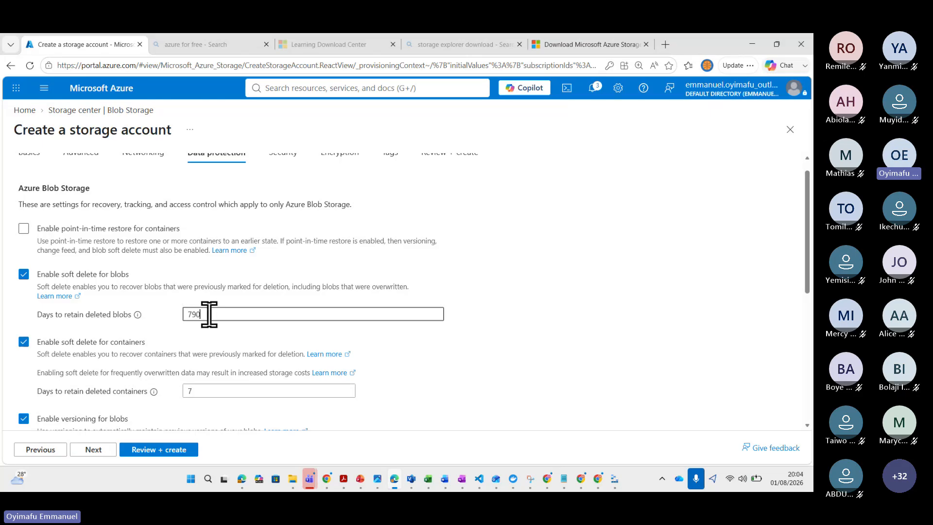
key("BackSpace")
key("BackSpace")
key("BackSpace")
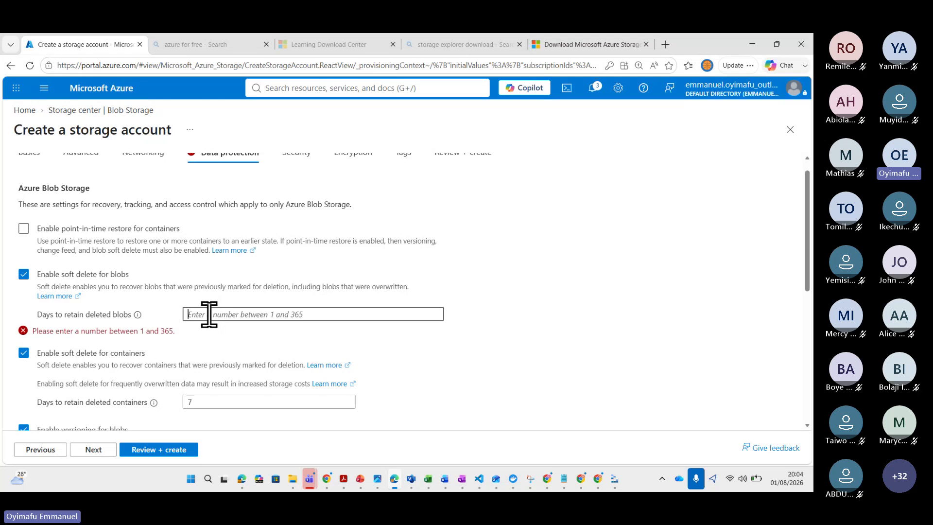
type("365")
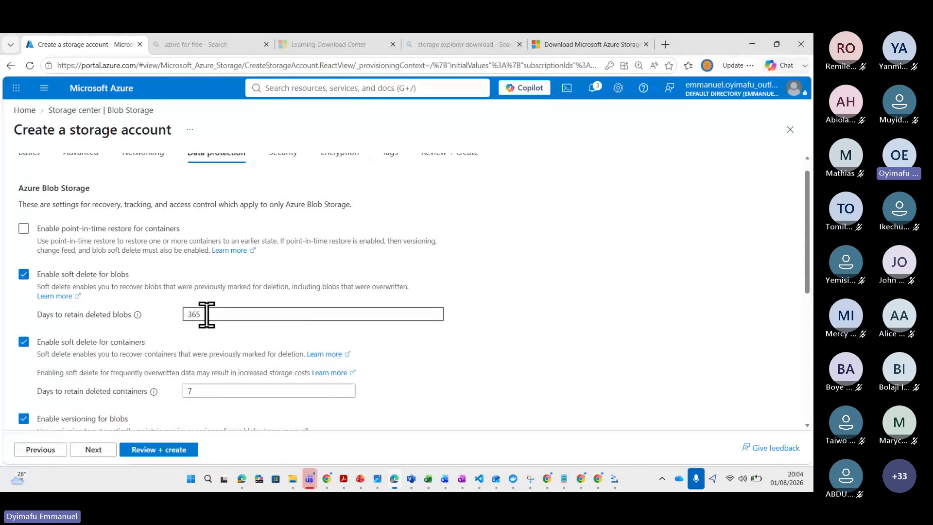
Step: Set the days to retain deleted containers to 365
scroll(204, 358, "down", 1)
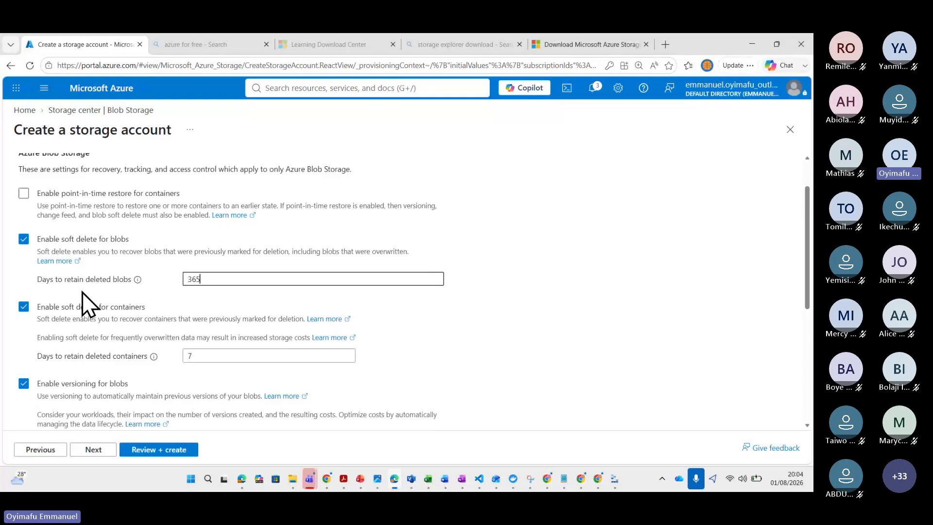
scroll(145, 358, "down", 1)
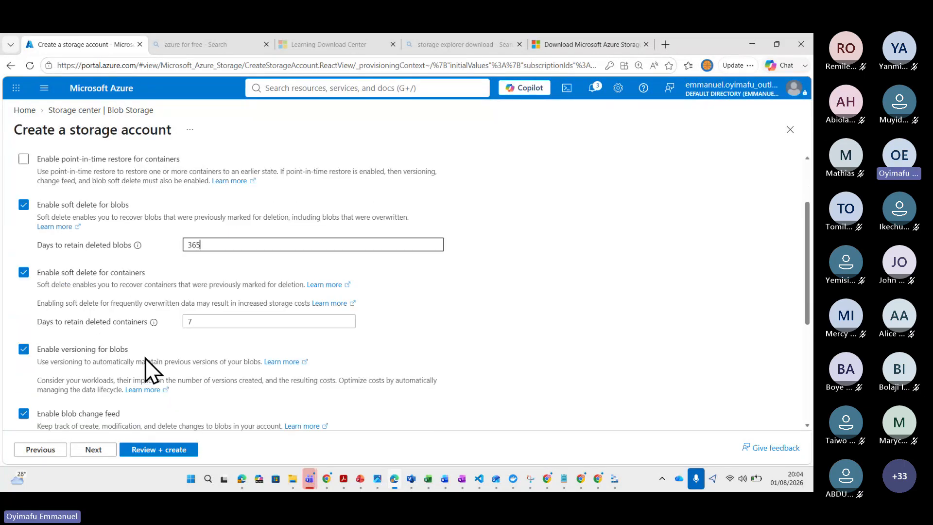
left_click(201, 320)
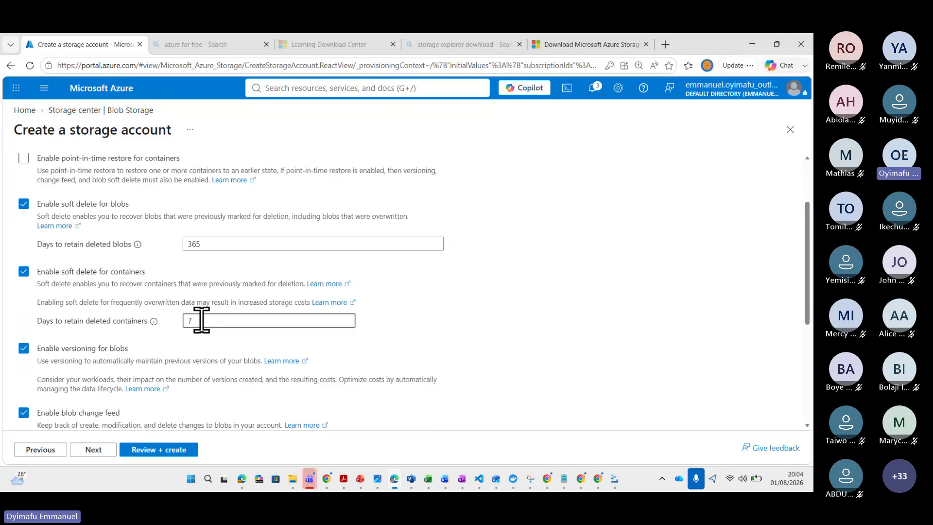
key("BackSpace")
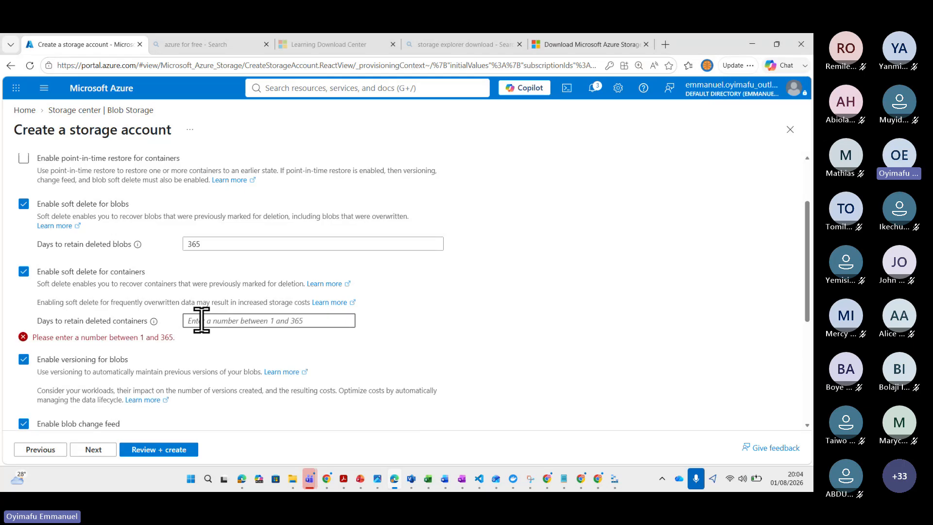
type("365")
scroll(222, 334, "down", 5)
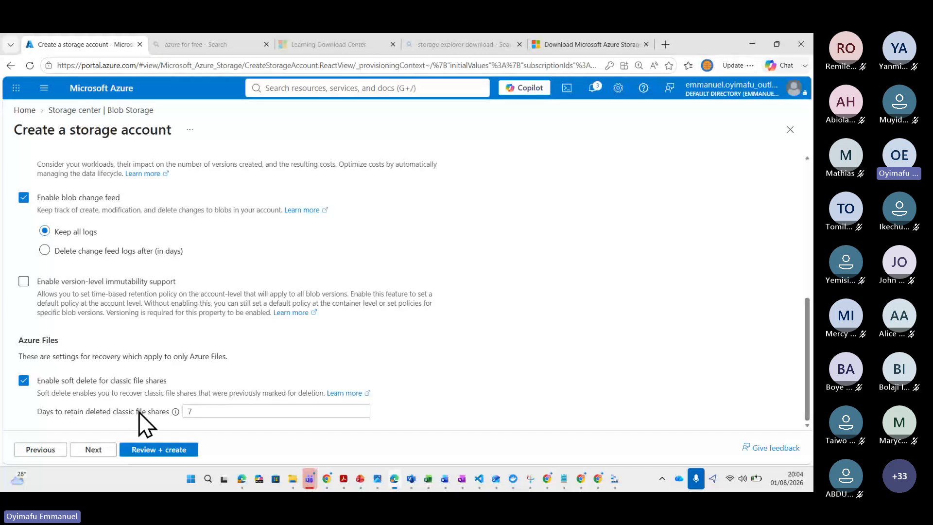
scroll(170, 369, "up", 2)
scroll(175, 355, "up", 5)
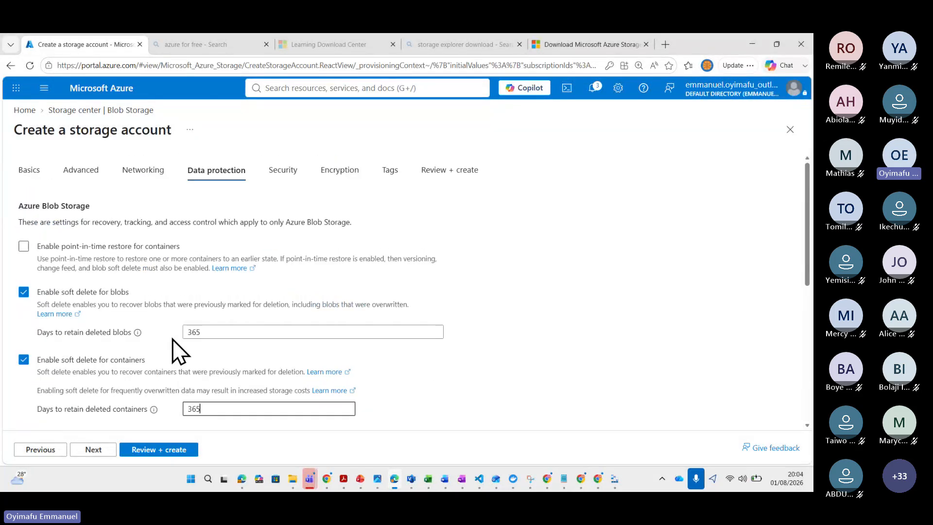
scroll(221, 233, "down", 2)
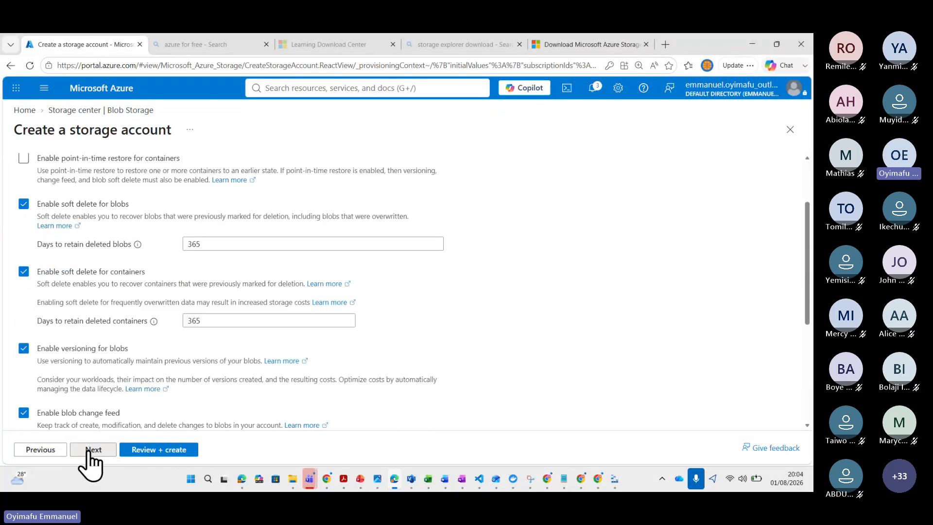
Step: Advance to the Security tab, leaving anonymous access on individual containers unticked
left_click(90, 449)
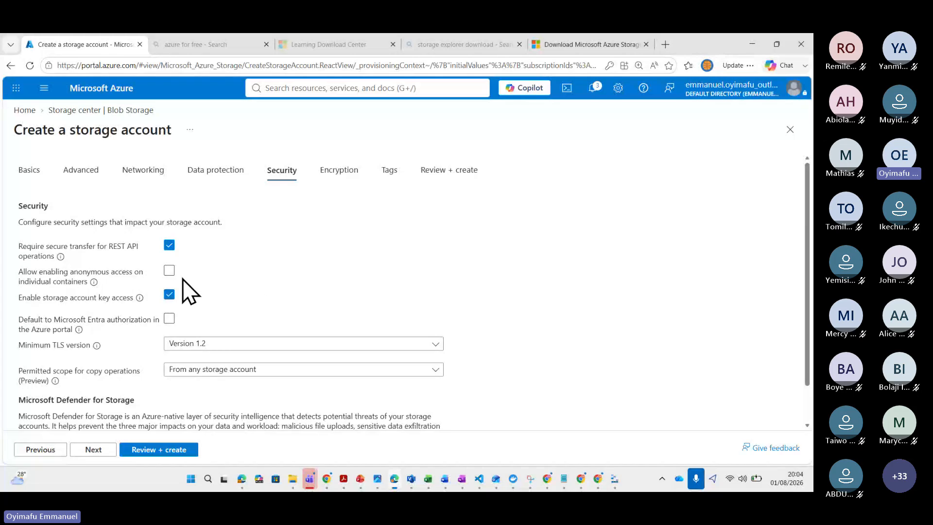
scroll(253, 298, "down", 1)
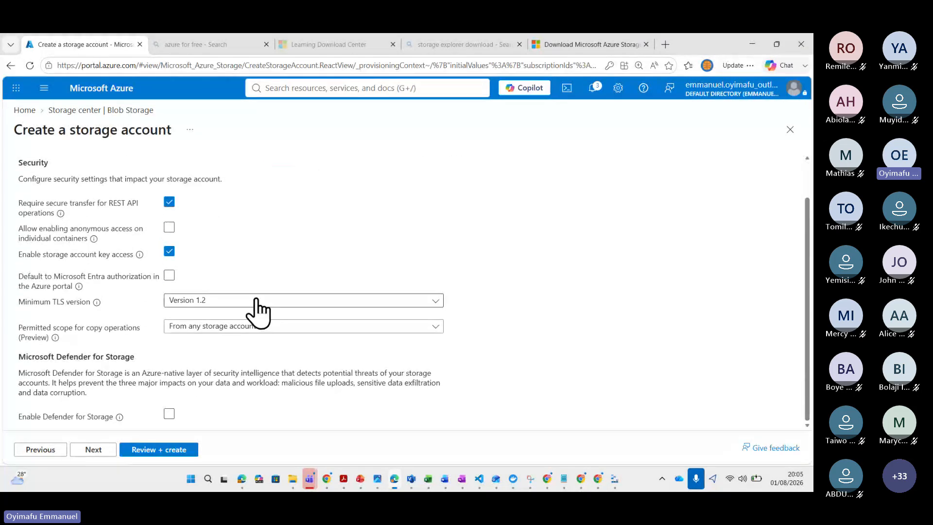
scroll(243, 298, "up", 1)
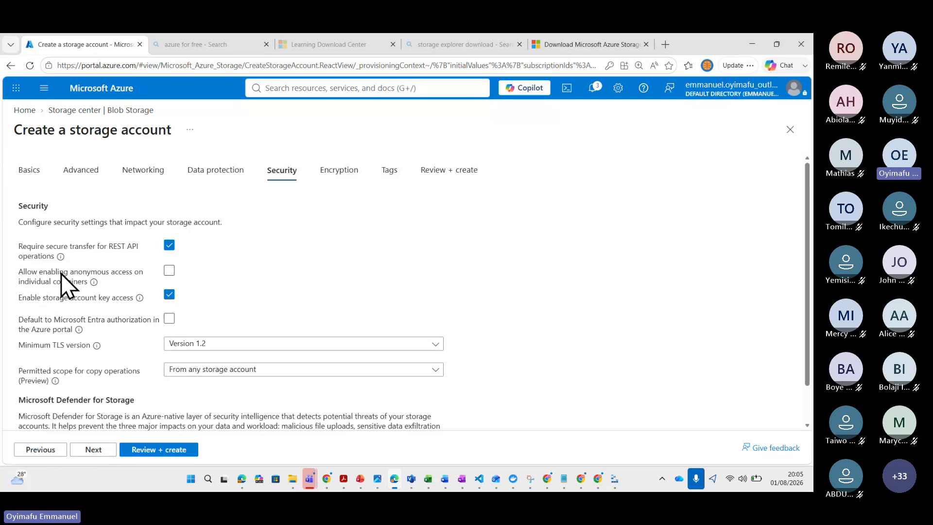
left_click(169, 271)
left_click(170, 271)
left_click(168, 245)
scroll(209, 313, "down", 2)
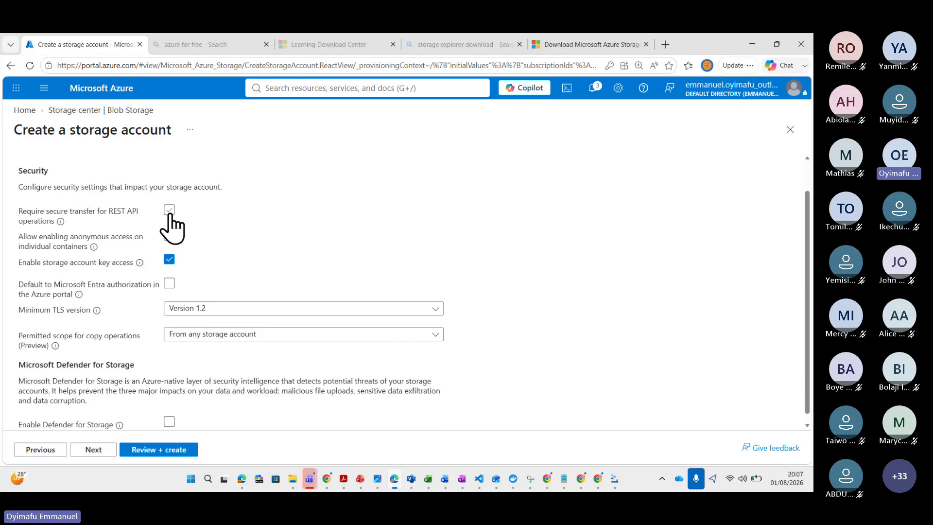
left_click(169, 210)
scroll(216, 247, "down", 1)
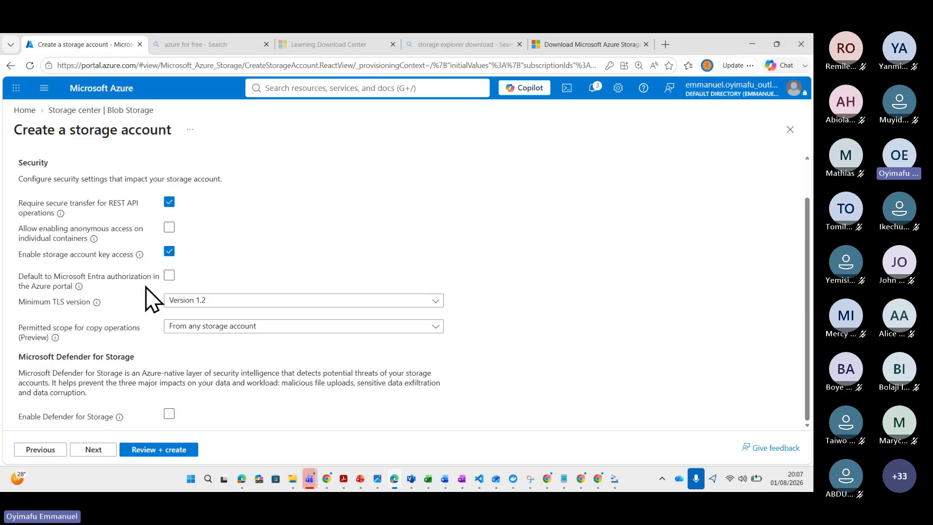
left_click(169, 276)
left_click(169, 275)
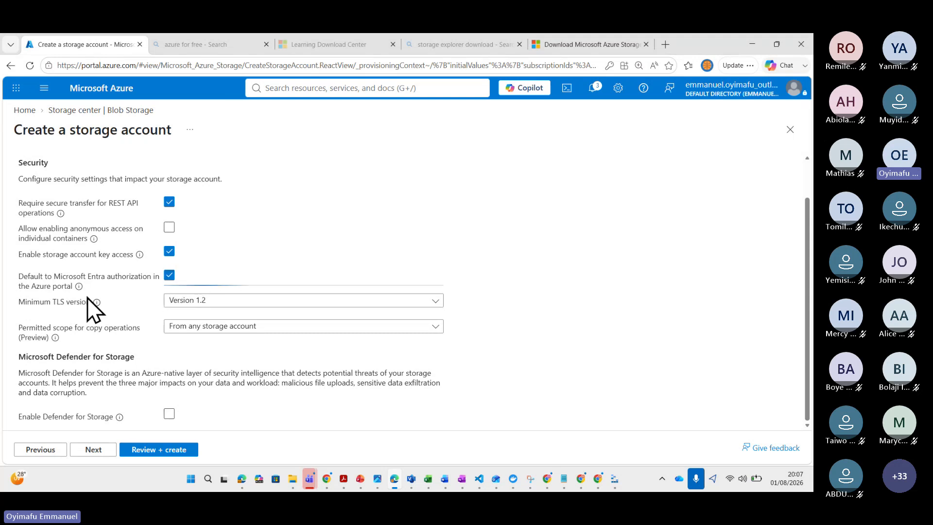
mouse_move(80, 287)
left_click(169, 277)
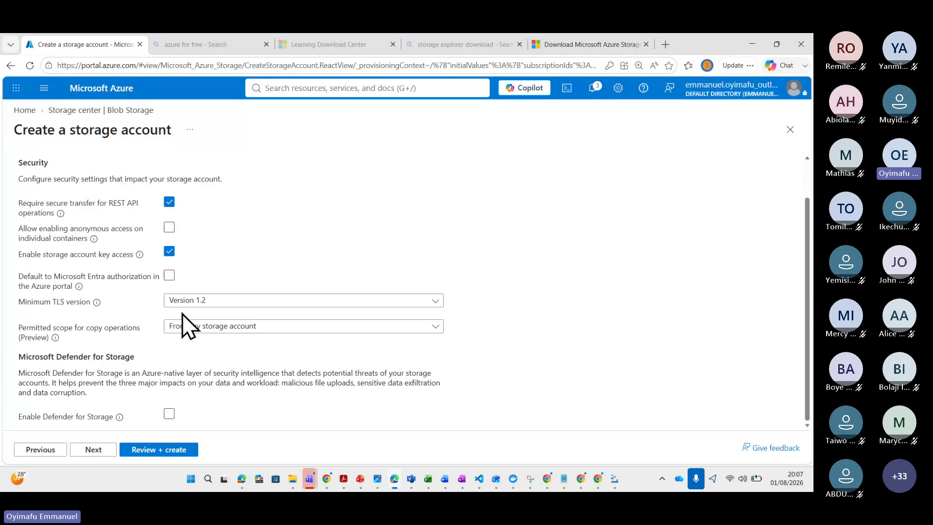
left_click(220, 303)
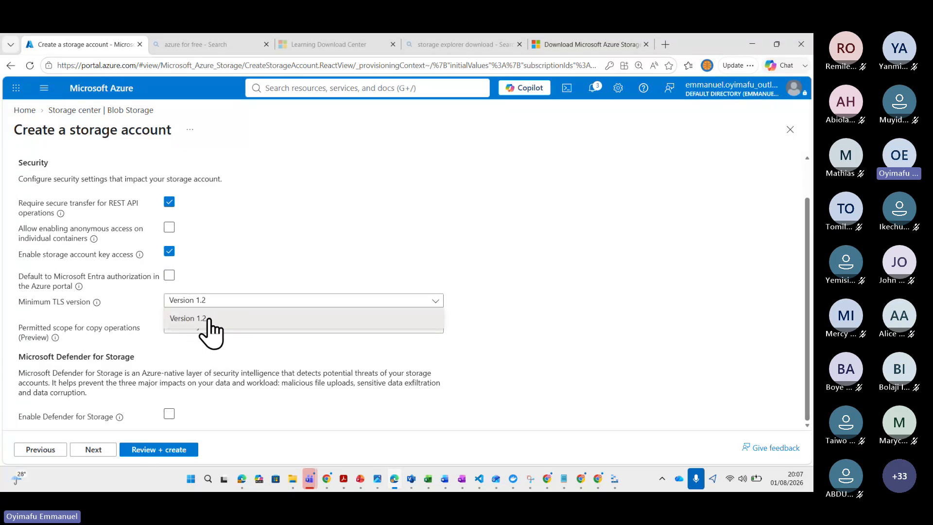
left_click(211, 320)
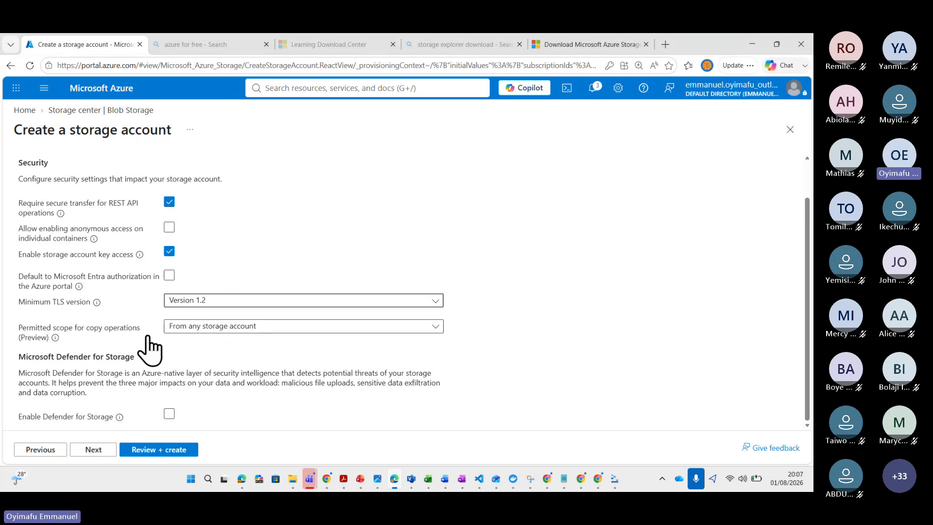
left_click(191, 328)
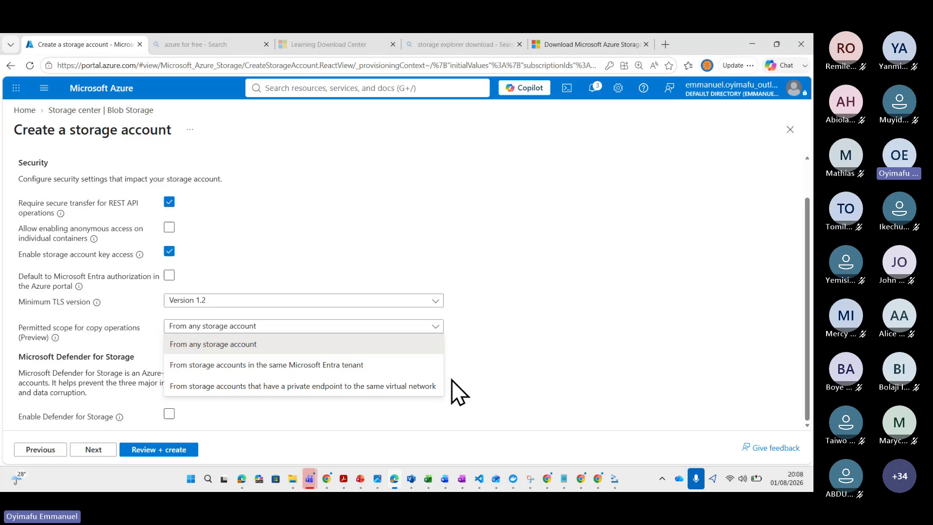
Step: Keep the permitted copy scope as 'From any storage account' and advance to the Encryption tab
left_click(457, 391)
mouse_move(54, 340)
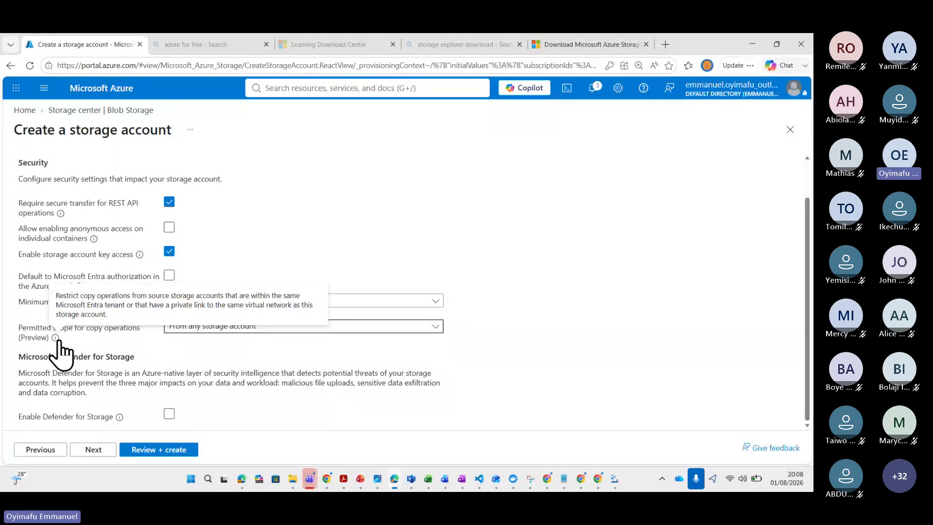
left_click(191, 326)
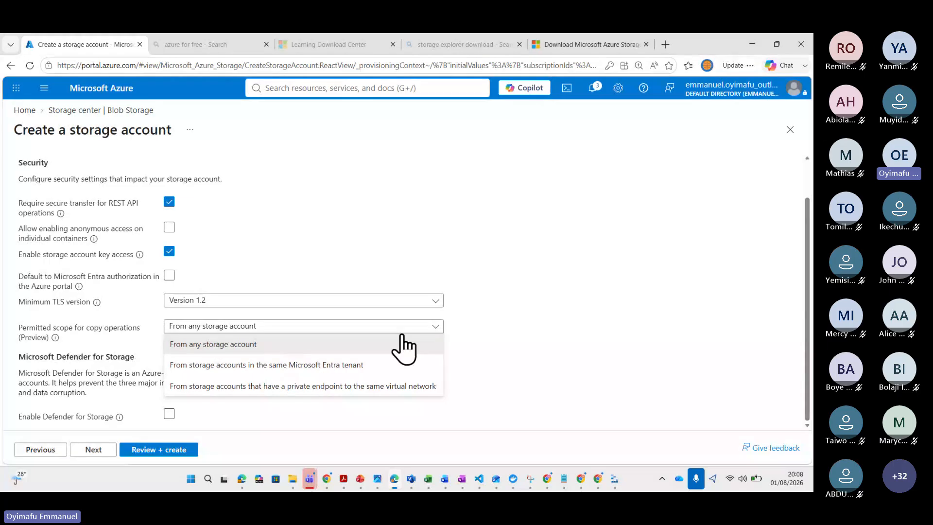
left_click(499, 333)
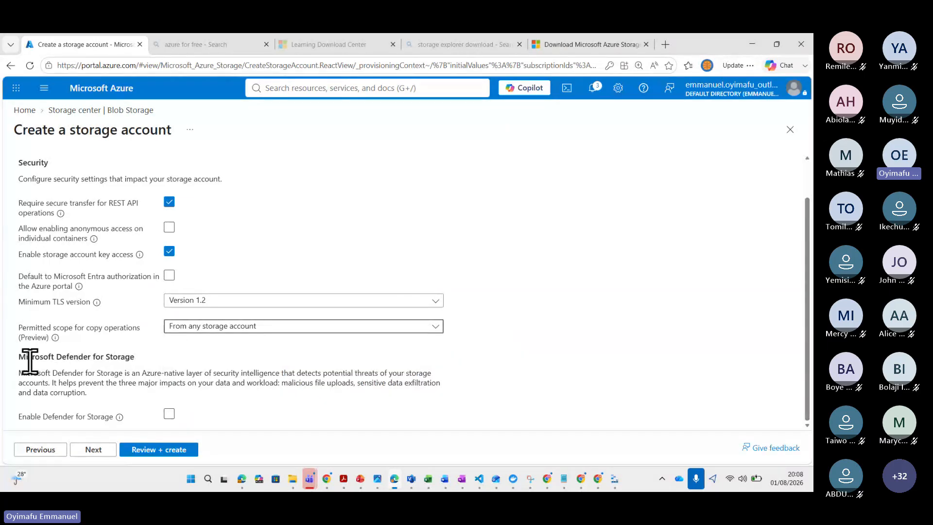
left_click(180, 327)
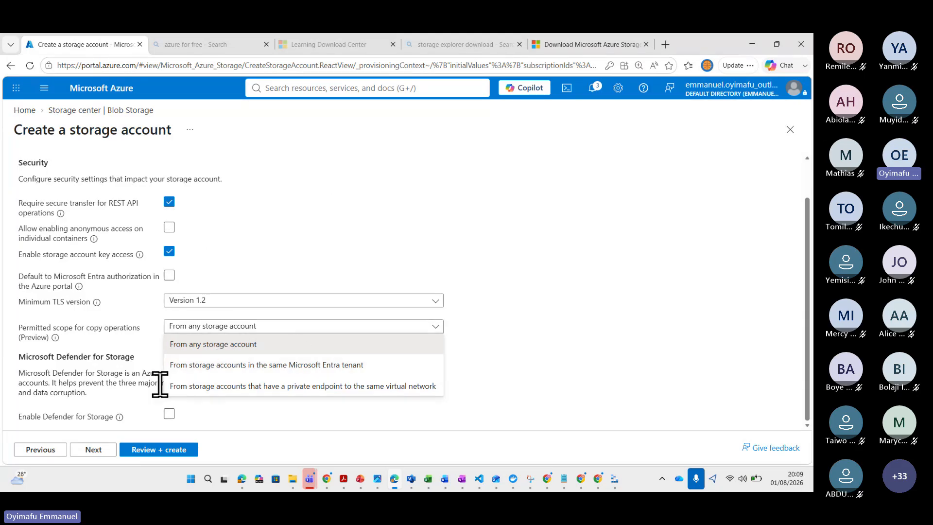
left_click(215, 345)
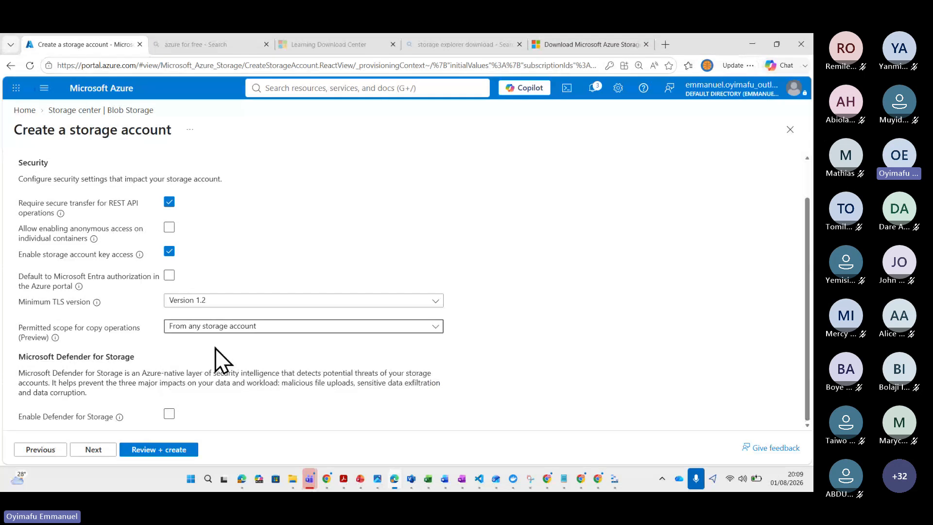
scroll(224, 384, "up", 1)
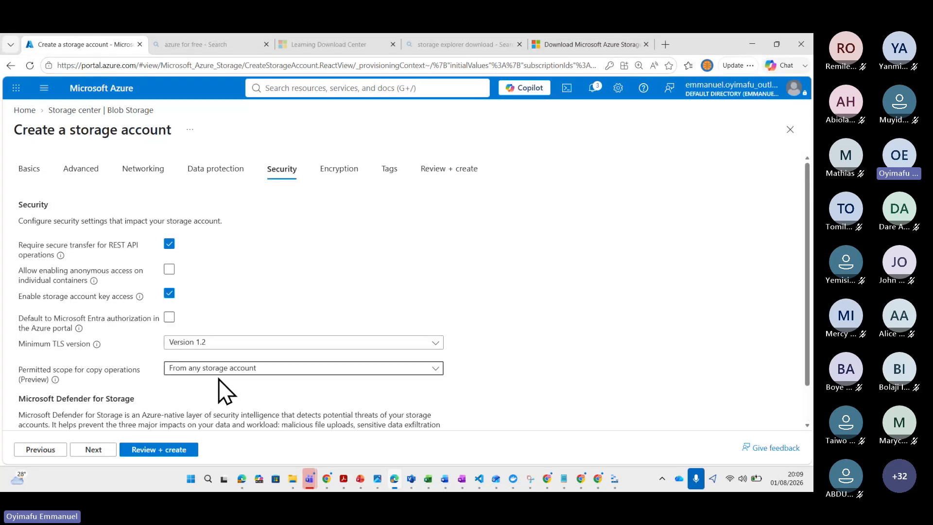
left_click(87, 449)
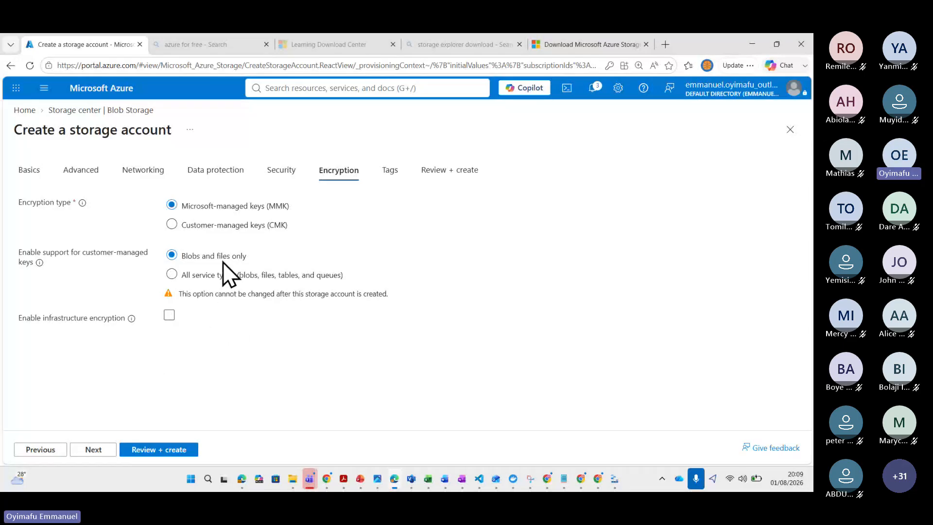
left_click(194, 226)
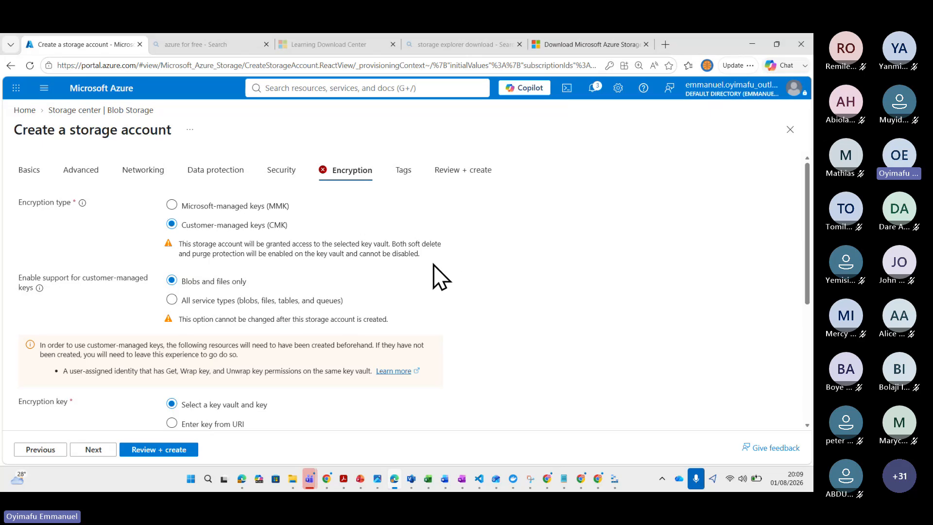
left_click(226, 206)
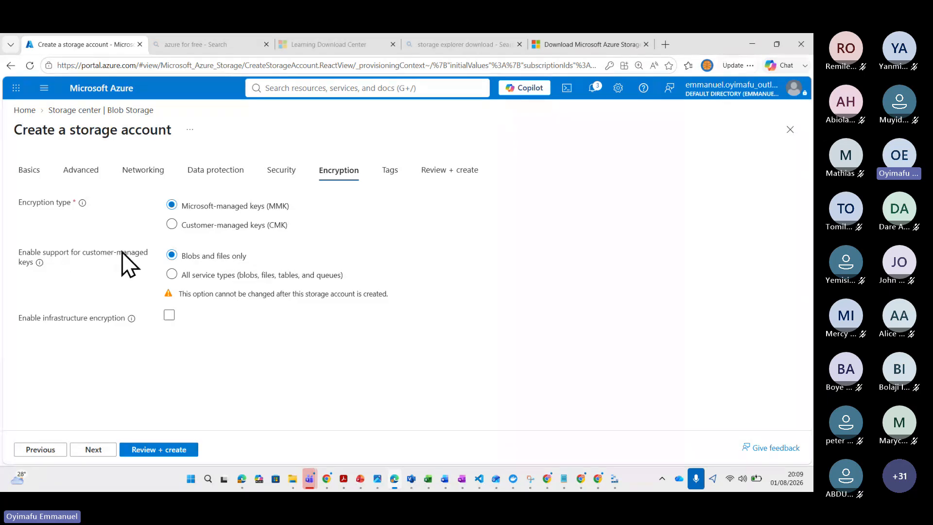
left_click(184, 276)
left_click(203, 259)
left_click_drag(387, 293, 171, 275)
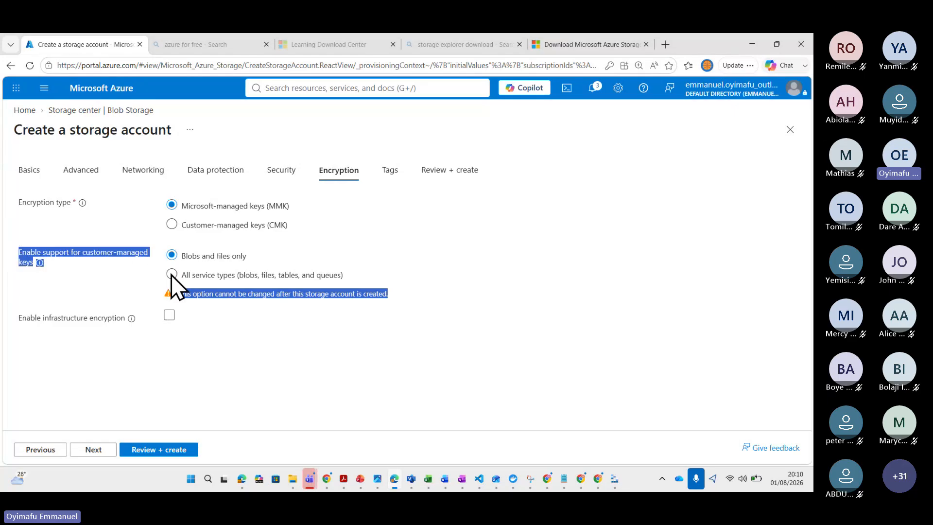
left_click(469, 305)
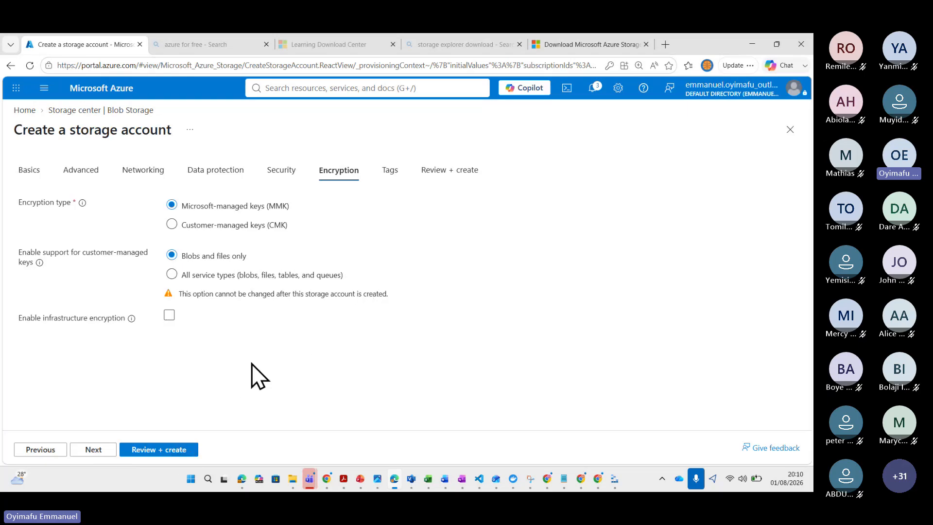
Step: Run Review + create, see validation fail, and return to Basics to the Primary service error
left_click(159, 449)
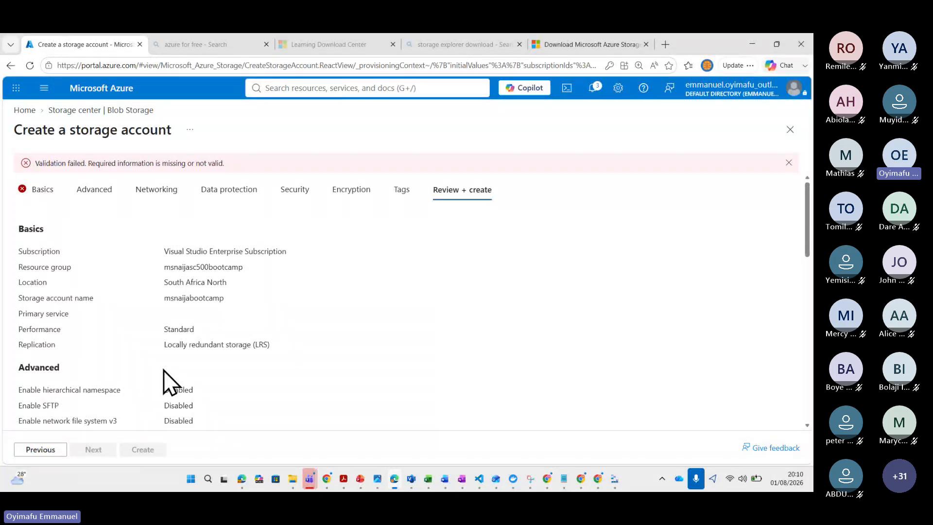
scroll(166, 371, "down", 5)
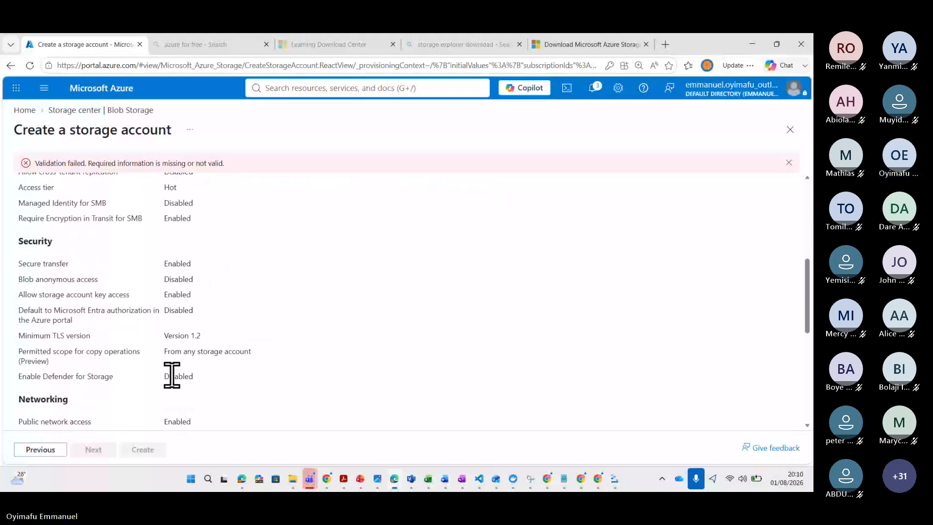
scroll(155, 369, "up", 6)
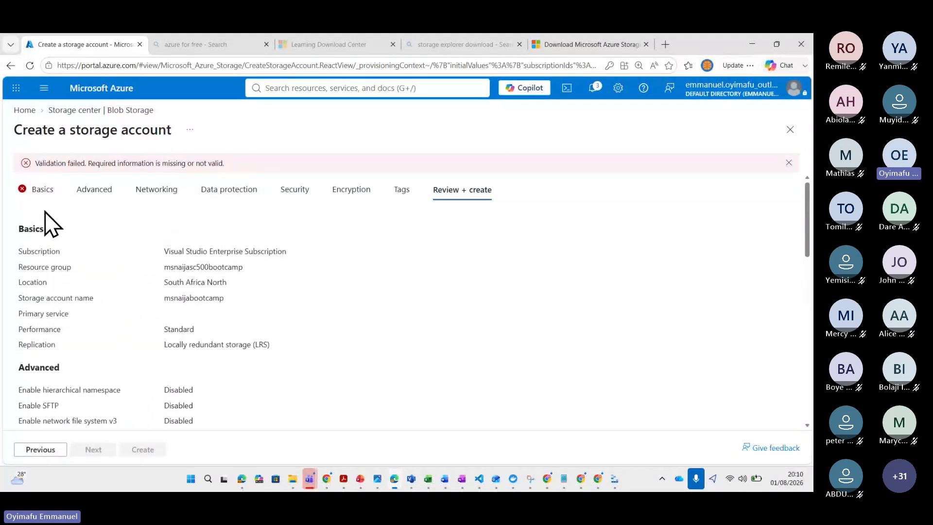
left_click(38, 196)
scroll(204, 354, "down", 3)
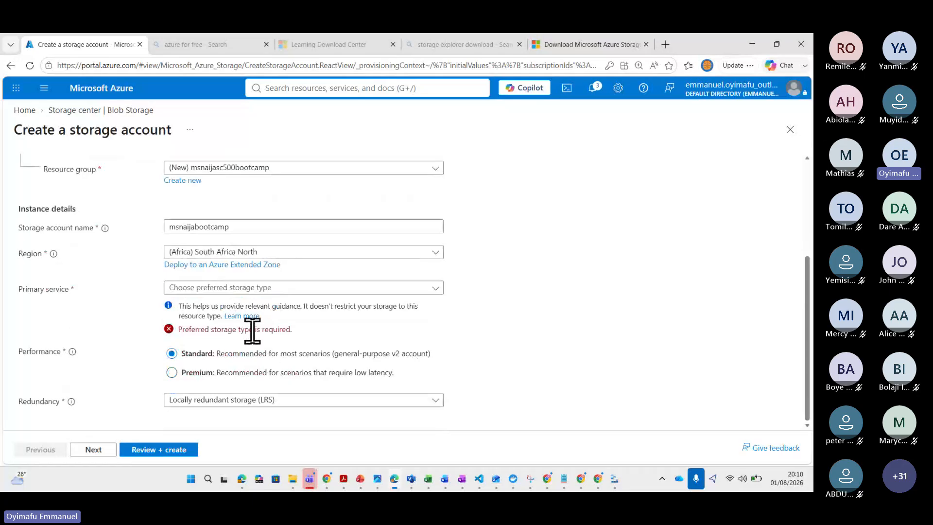
Step: Choose Azure Blob Storage or Azure Data Lake Storage as primary service and revalidate
left_click(230, 291)
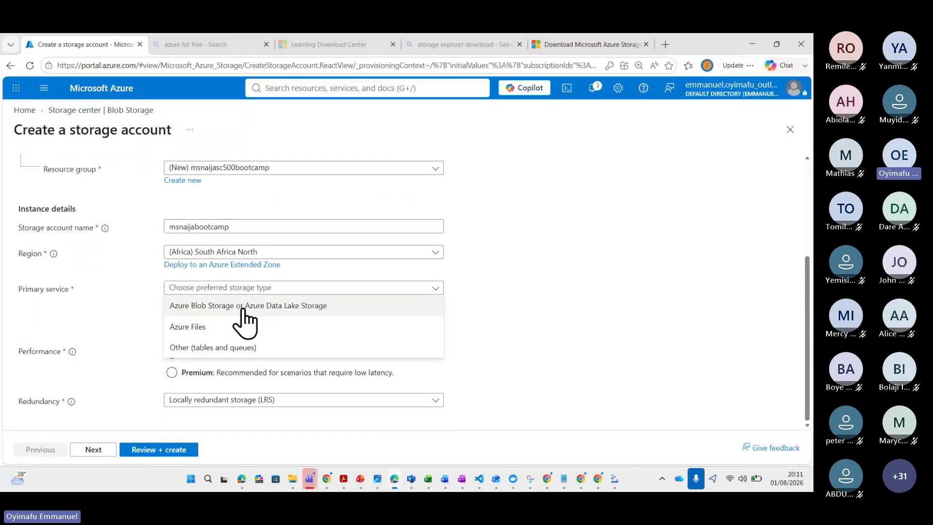
left_click(233, 309)
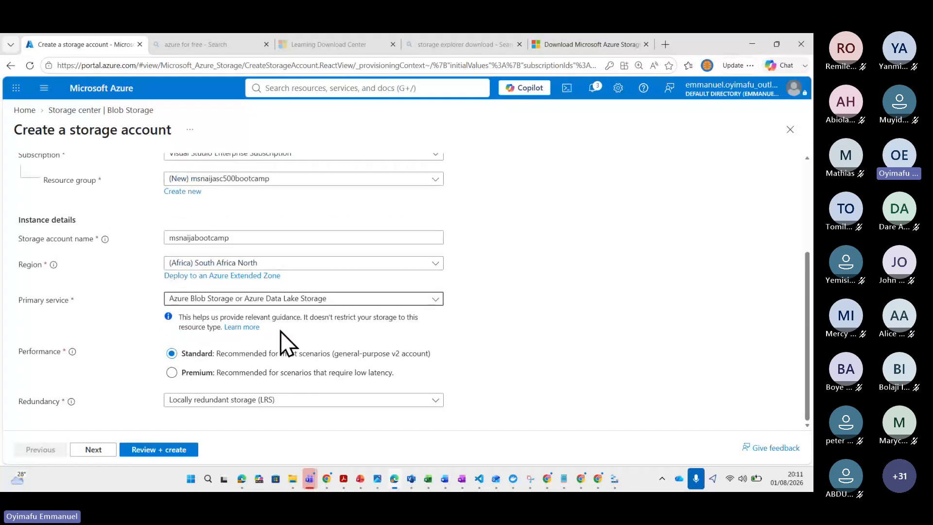
left_click(145, 450)
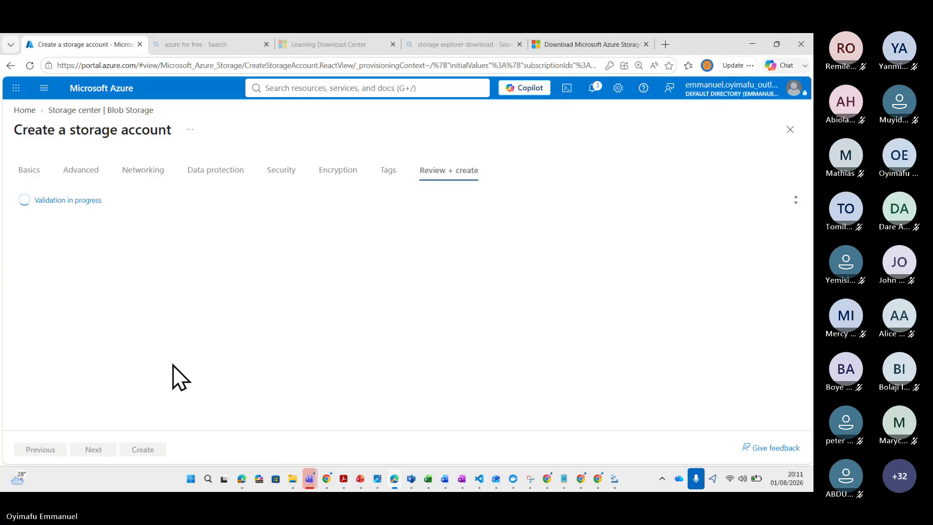
Step: Review the summary and create the msnaijabootcamp storage account
scroll(145, 379, "down", 4)
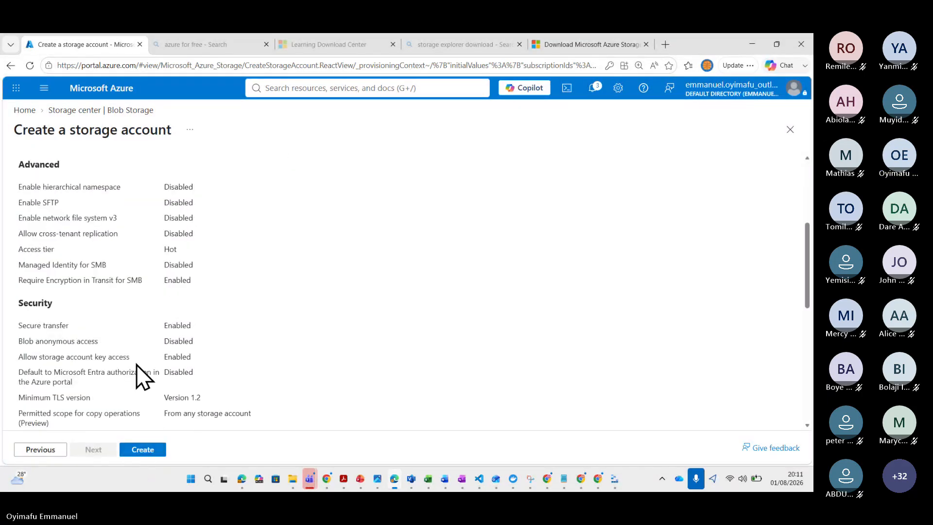
scroll(136, 364, "down", 3)
left_click(143, 449)
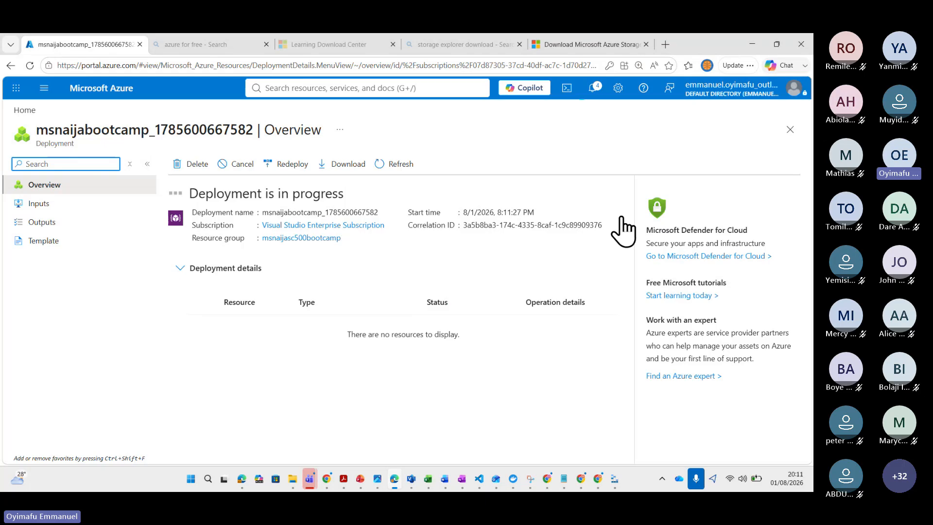
Step: Return to portal home, check the deployment notification, then switch to the Cloud And AI Security Teams meeting
left_click(790, 130)
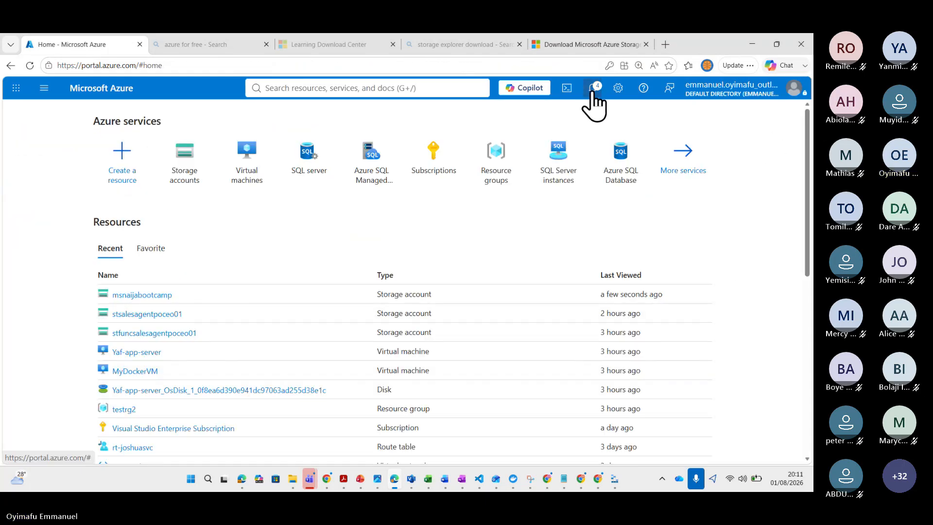
left_click(592, 90)
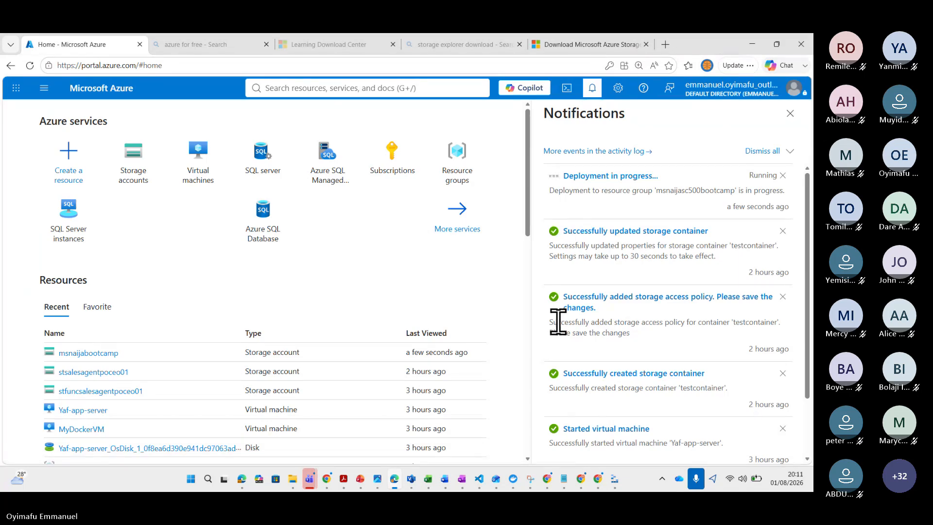
mouse_move(310, 478)
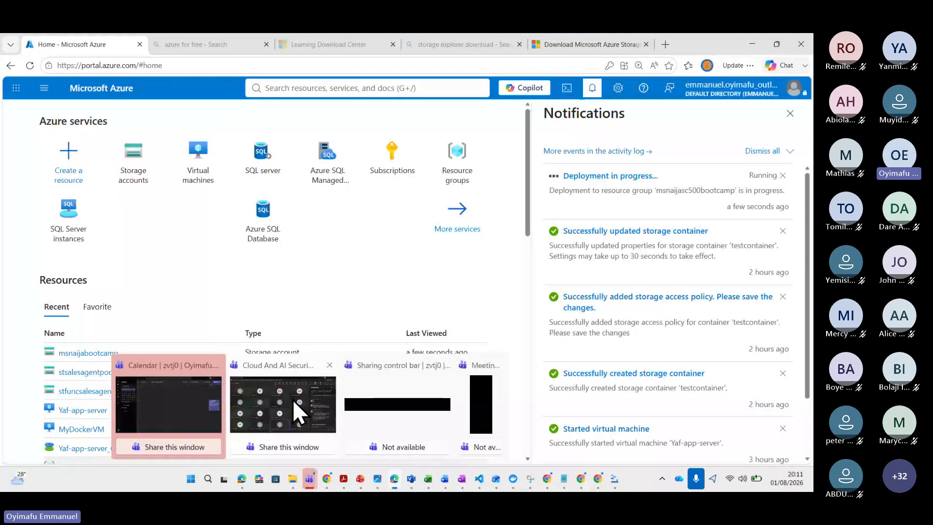
left_click(292, 399)
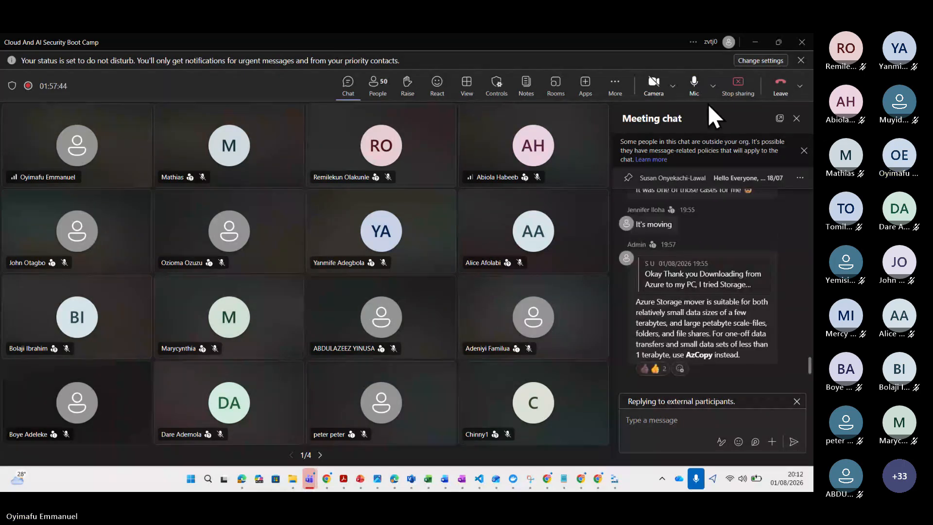
Step: Minimize the Teams meeting window to reveal the Azure portal again
left_click(759, 44)
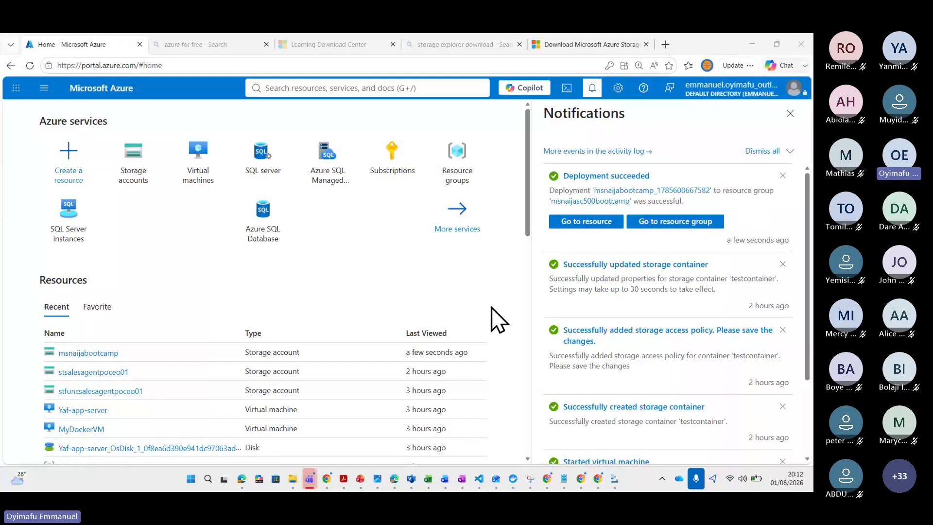
left_click(597, 222)
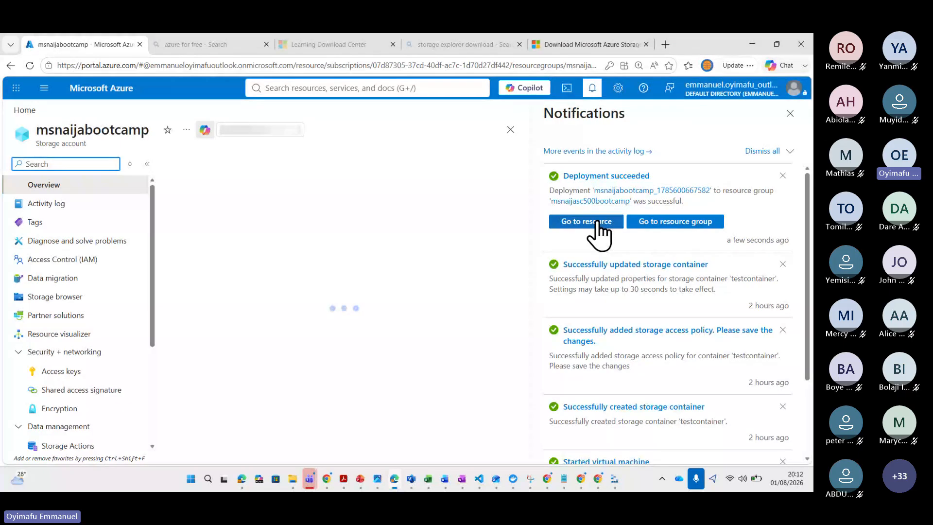
left_click(789, 114)
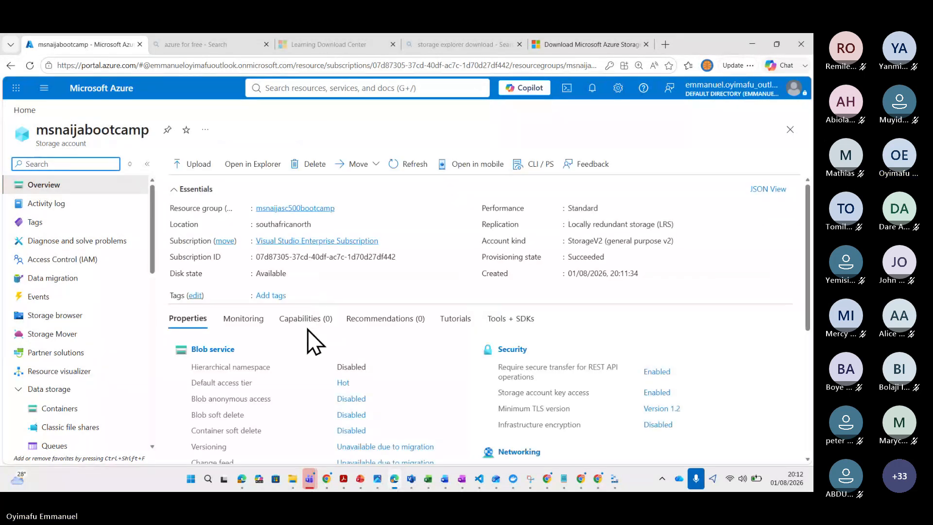
scroll(389, 353, "down", 2)
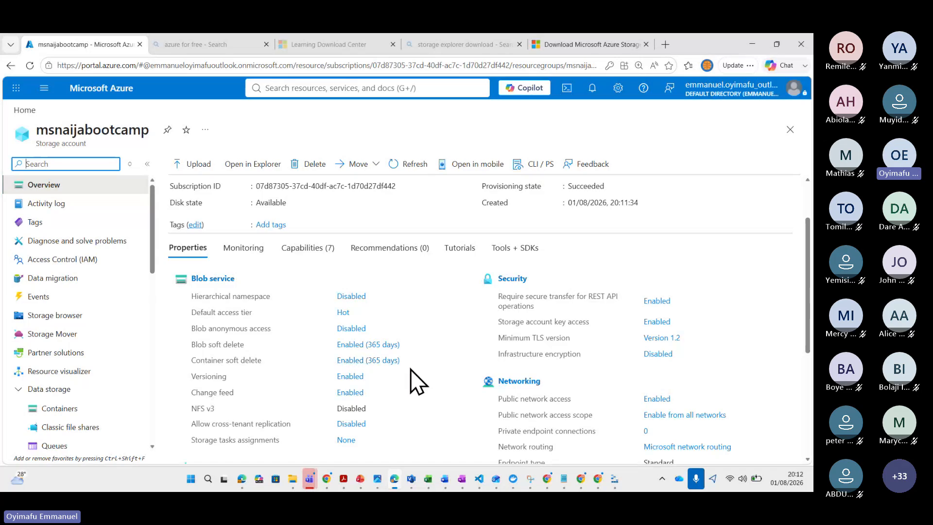
scroll(410, 382, "down", 1)
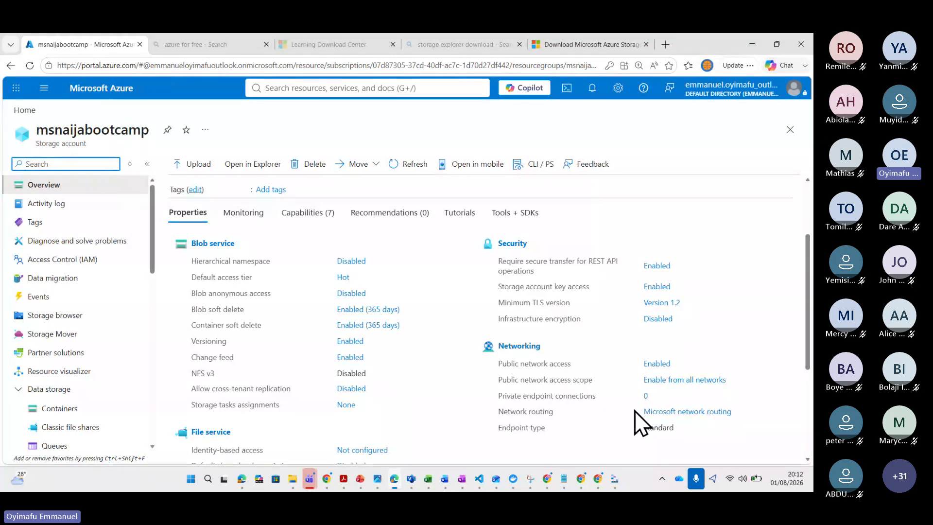
scroll(633, 405, "down", 1)
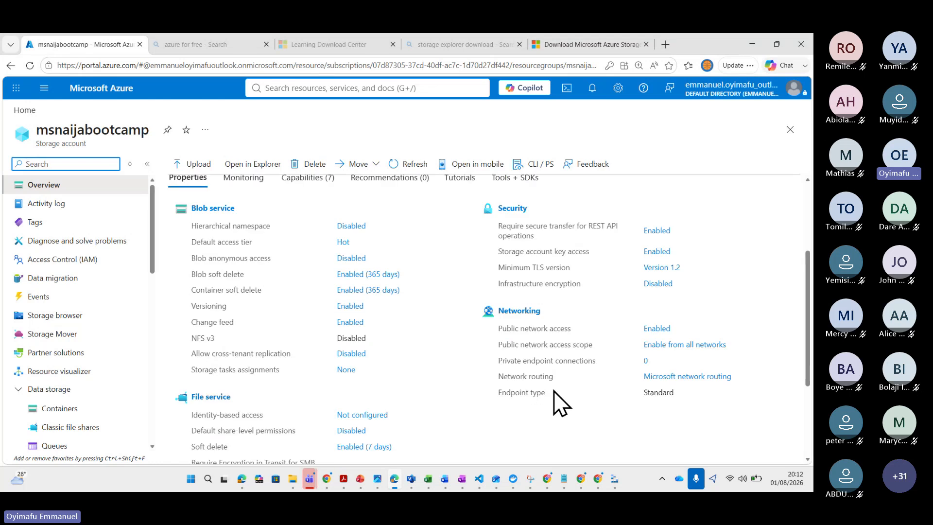
scroll(585, 384, "up", 1)
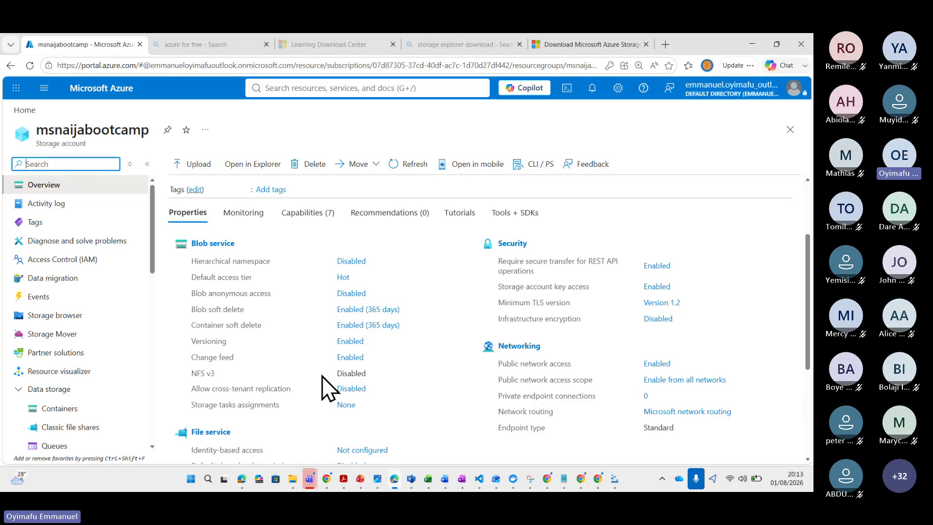
scroll(329, 370, "down", 1)
scroll(328, 370, "down", 3)
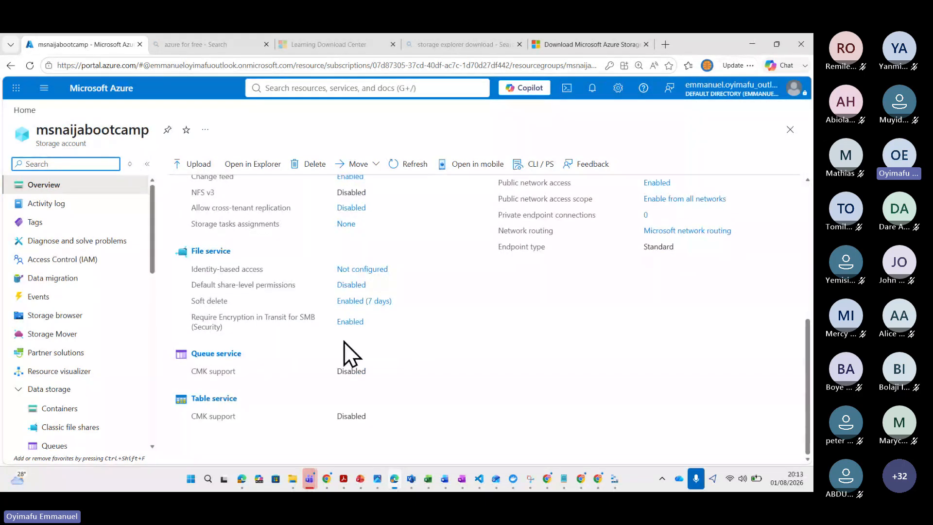
scroll(345, 340, "up", 5)
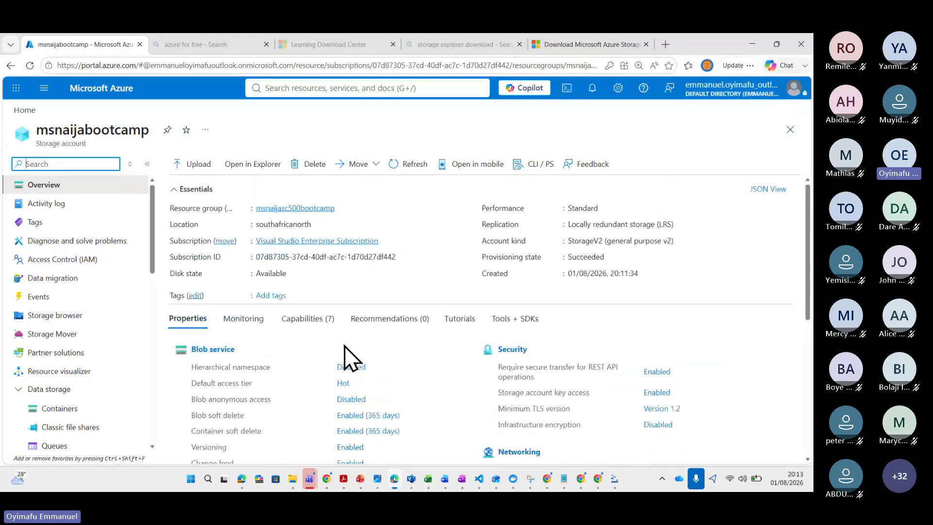
scroll(391, 350, "down", 1)
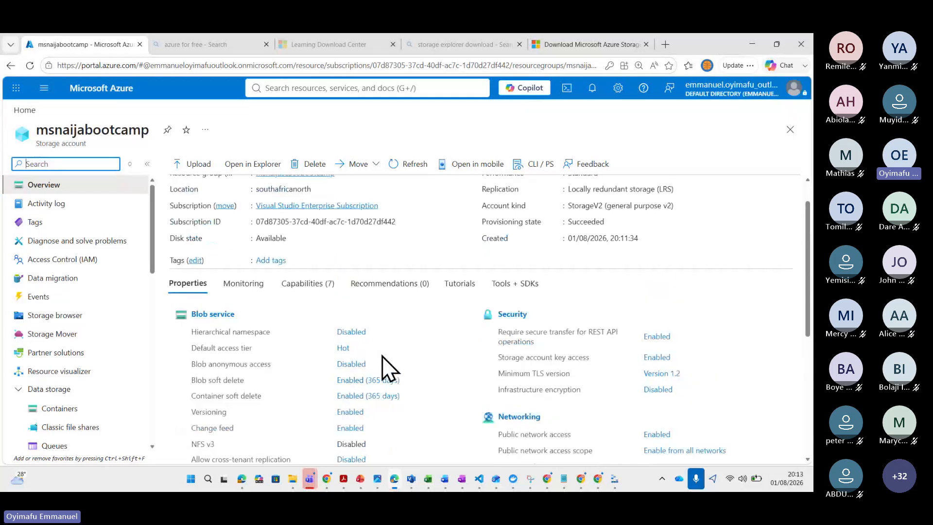
scroll(408, 354, "down", 4)
scroll(408, 354, "up", 3)
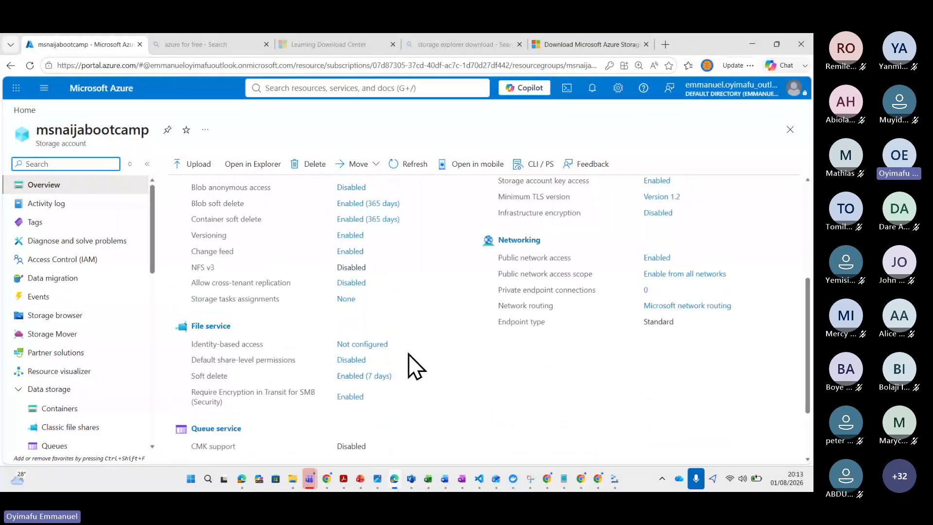
Step: Open Containers under Data storage in the msnaijabootcamp resource menu
scroll(97, 384, "down", 1)
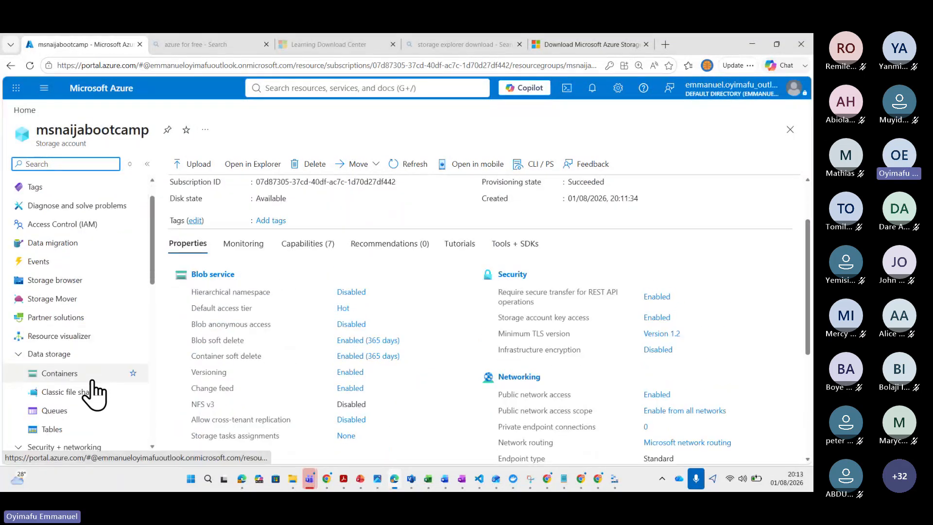
scroll(72, 394, "down", 1)
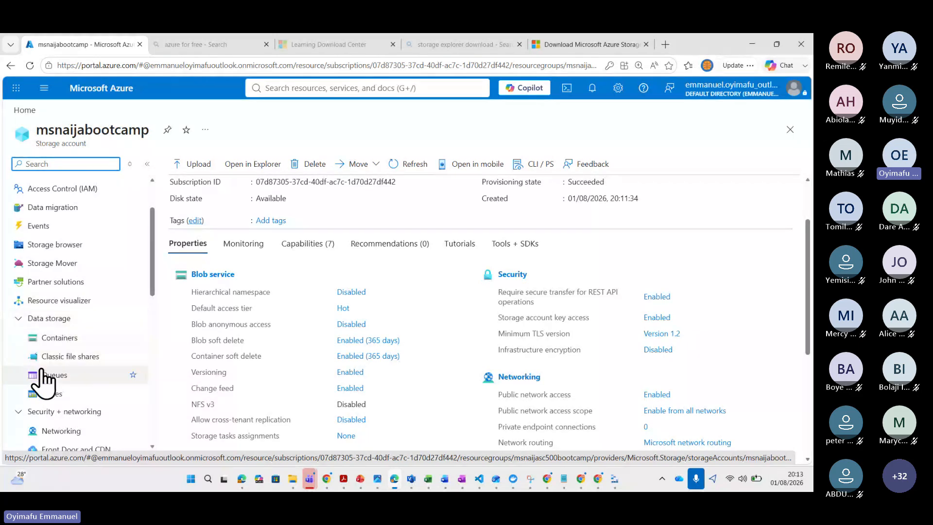
left_click(54, 340)
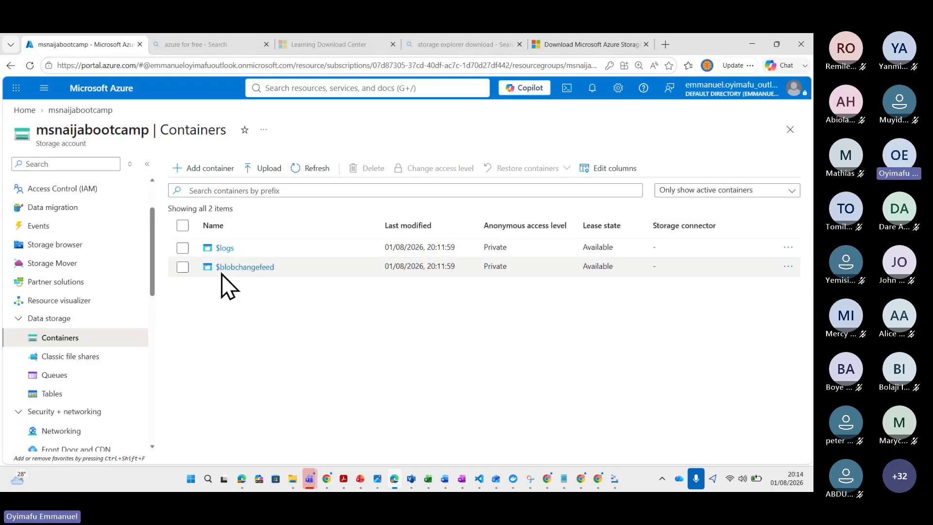
Step: Add a new container named msnaijadump and create it
left_click(208, 170)
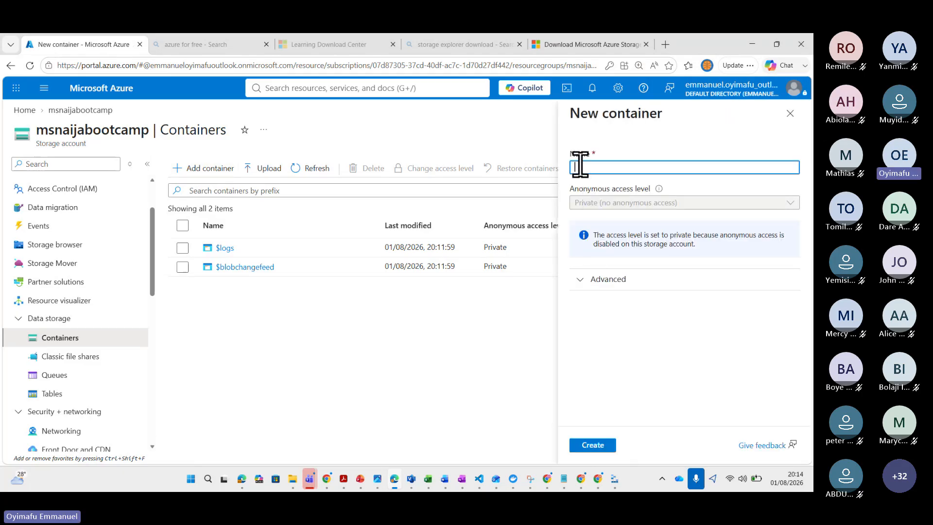
type("msn")
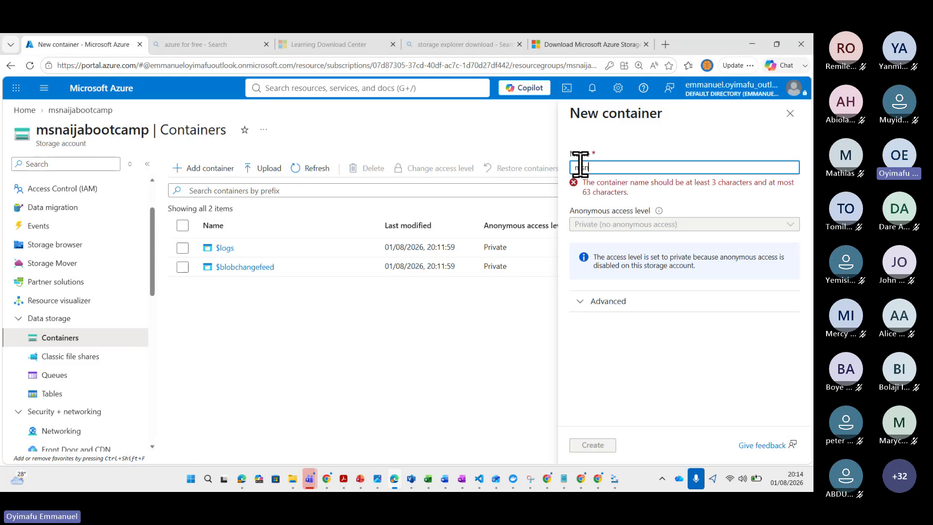
type("aija")
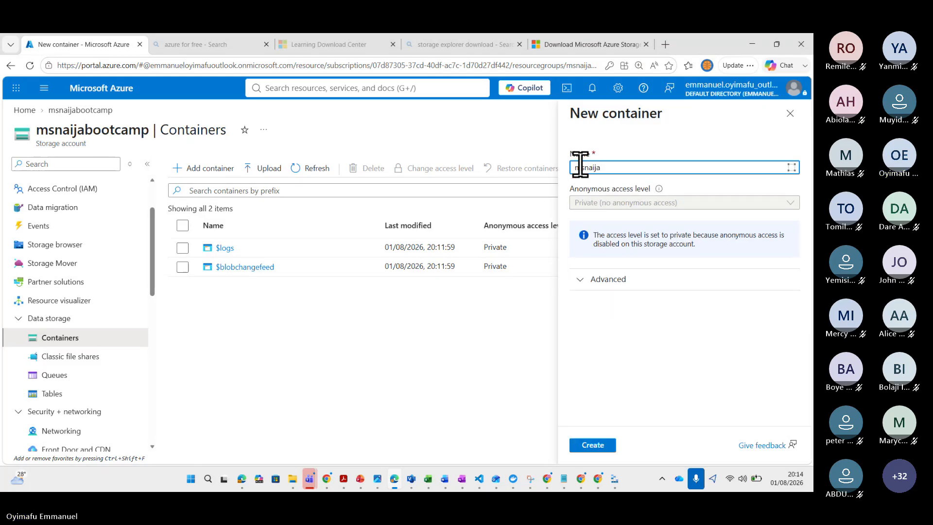
type("d")
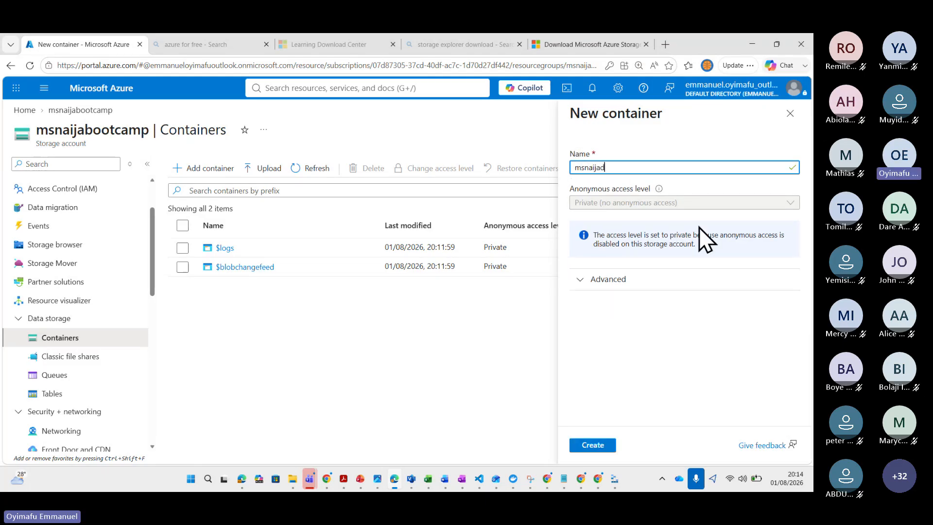
type("ump")
left_click(596, 446)
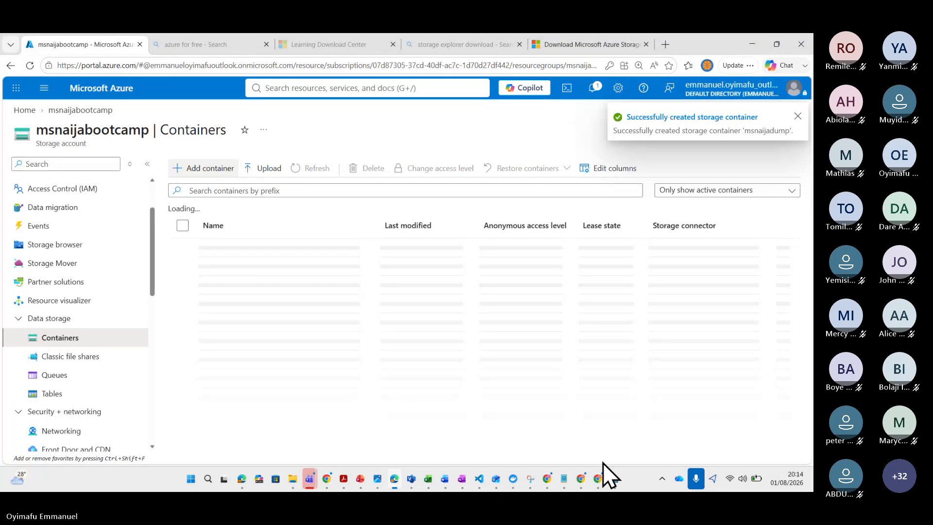
Step: Open the empty msnaijadump container and bring up its Upload blob pane
left_click(248, 290)
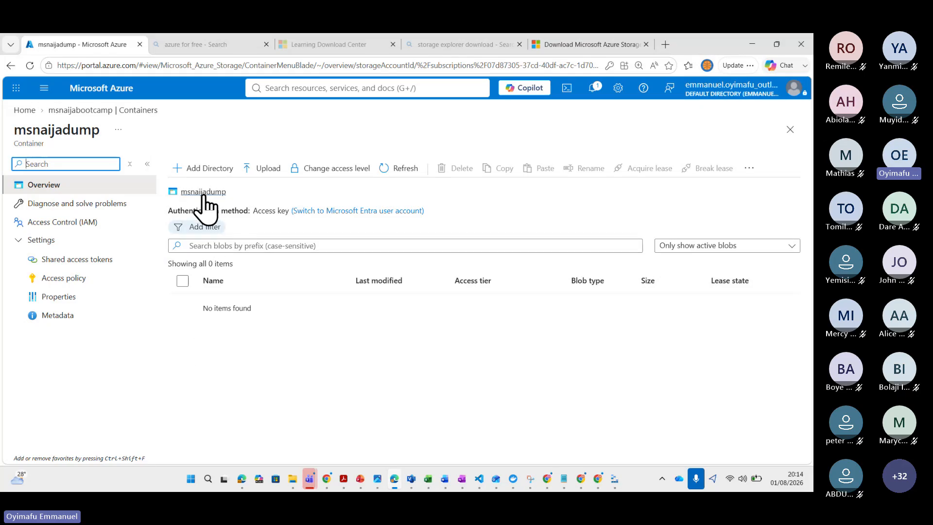
left_click(260, 167)
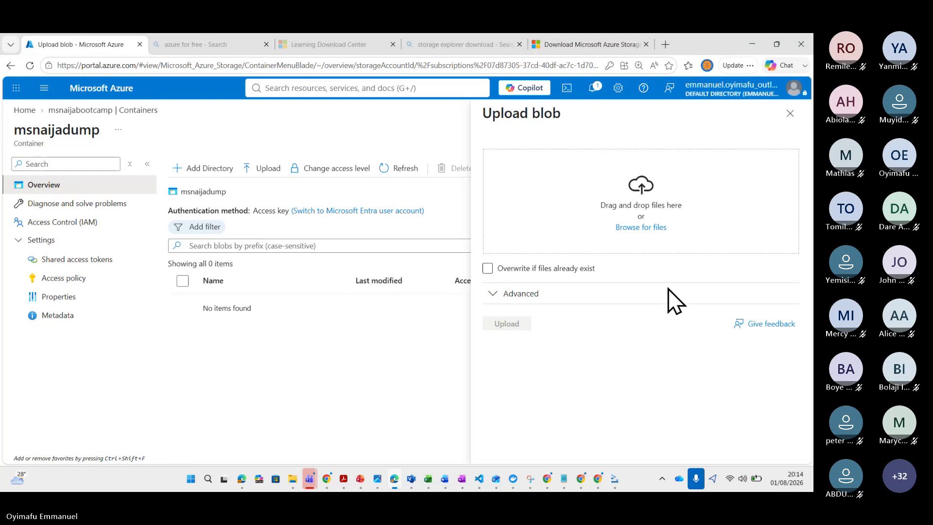
Step: Choose copilottool.png, msNaija.png and Oyis signature.jpg from the Pictures folder for upload
left_click(632, 227)
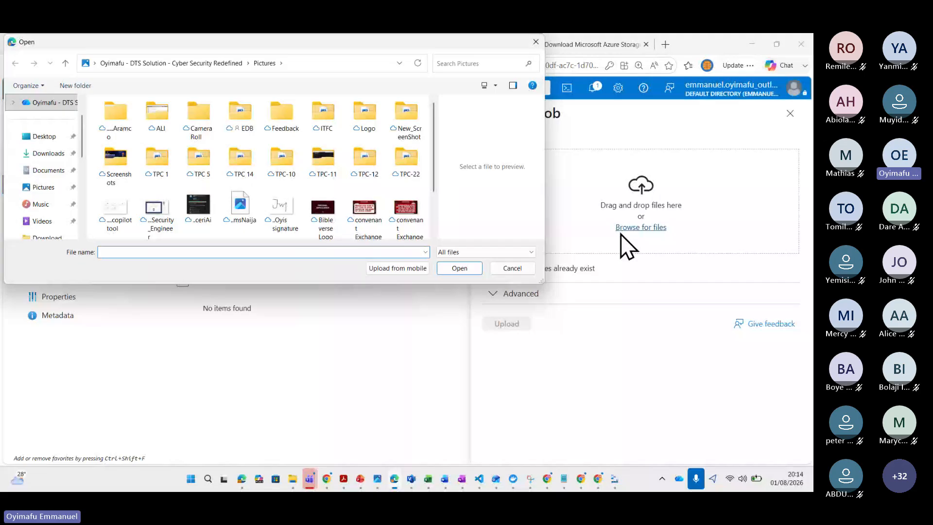
left_click(274, 208)
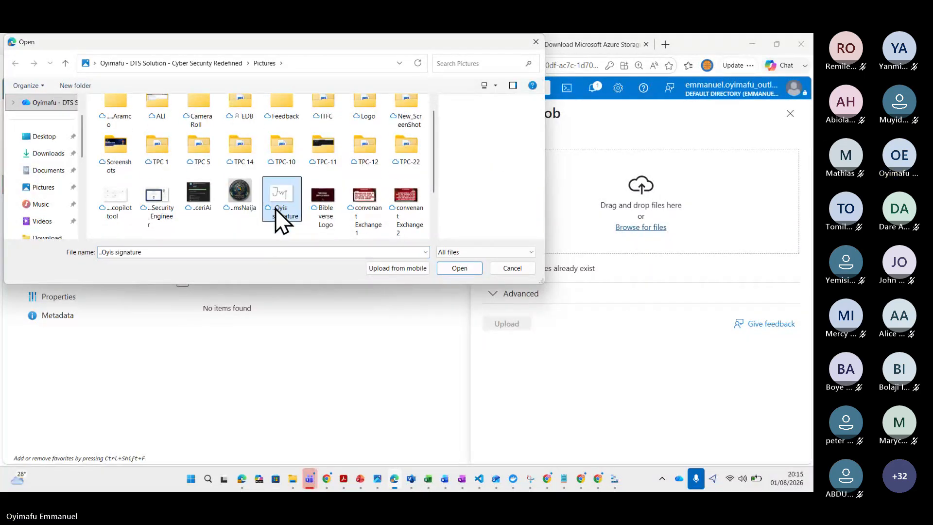
left_click(241, 204, "ctrl")
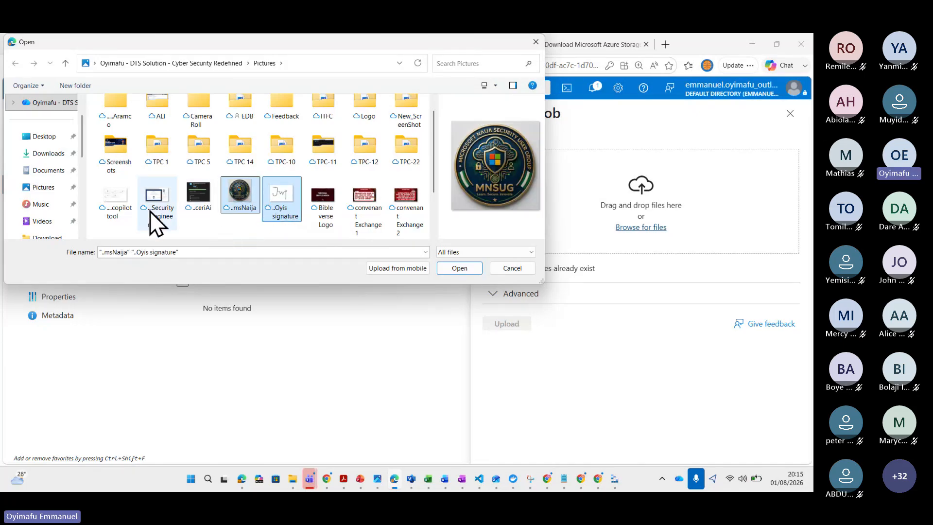
left_click(117, 202, "ctrl")
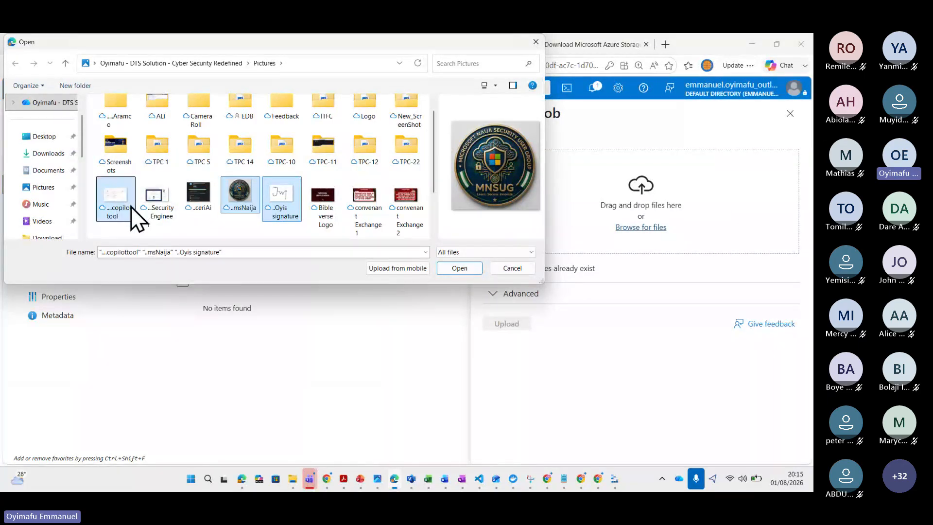
left_click(452, 269)
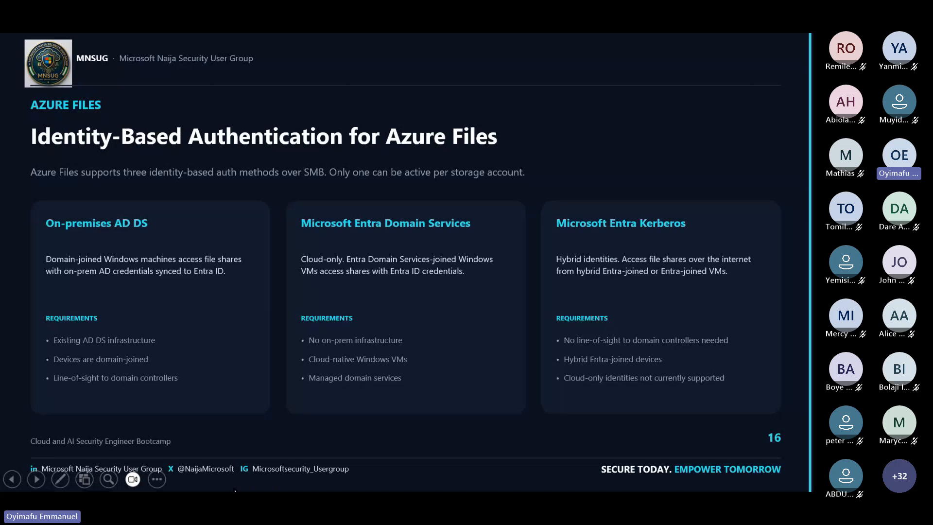
Step: Leave the full-screen slideshow and upload the three selected images into msnaijadump
key("super")
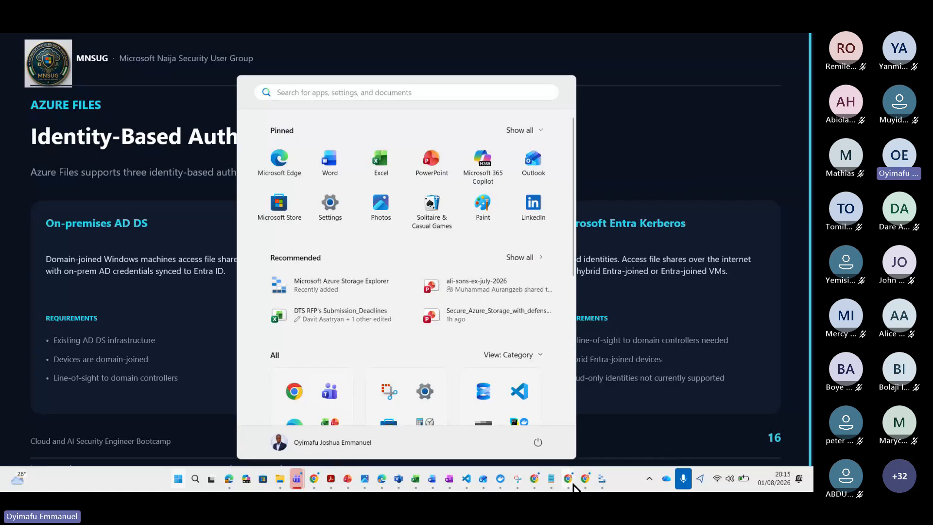
left_click(382, 480)
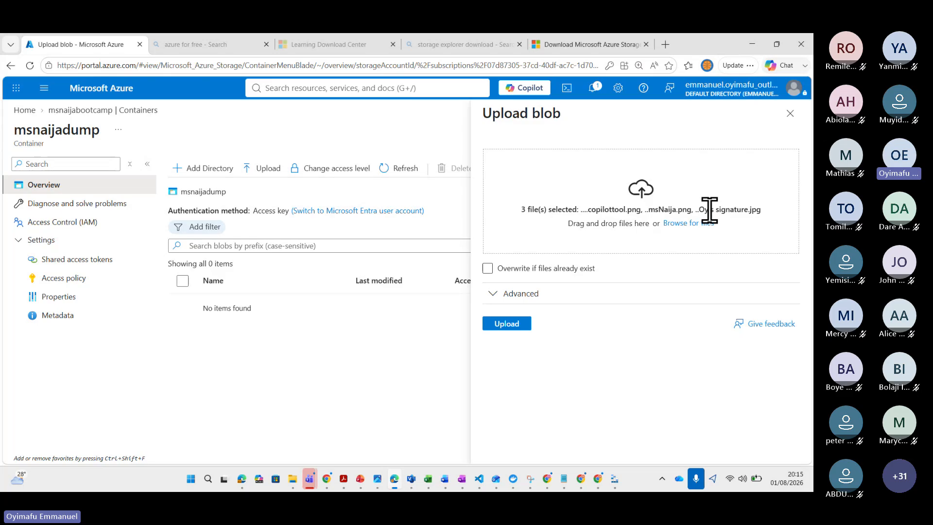
left_click(505, 321)
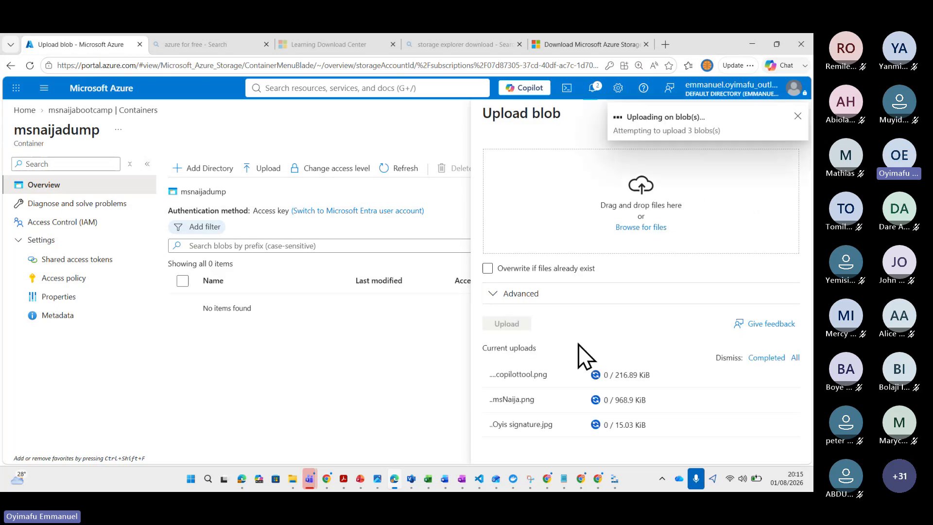
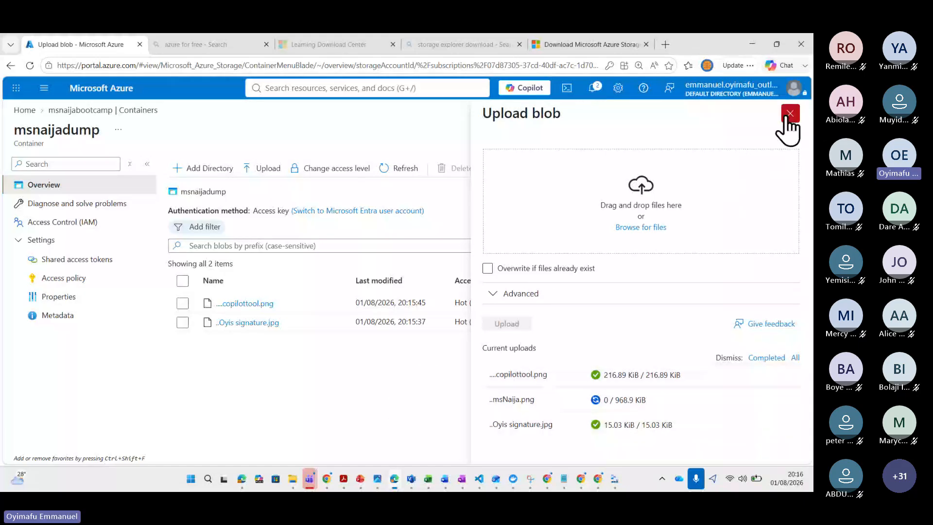
Step: Close the upload pane, refresh msnaijadump, and open the Oyis signature.jpg blob
left_click(789, 113)
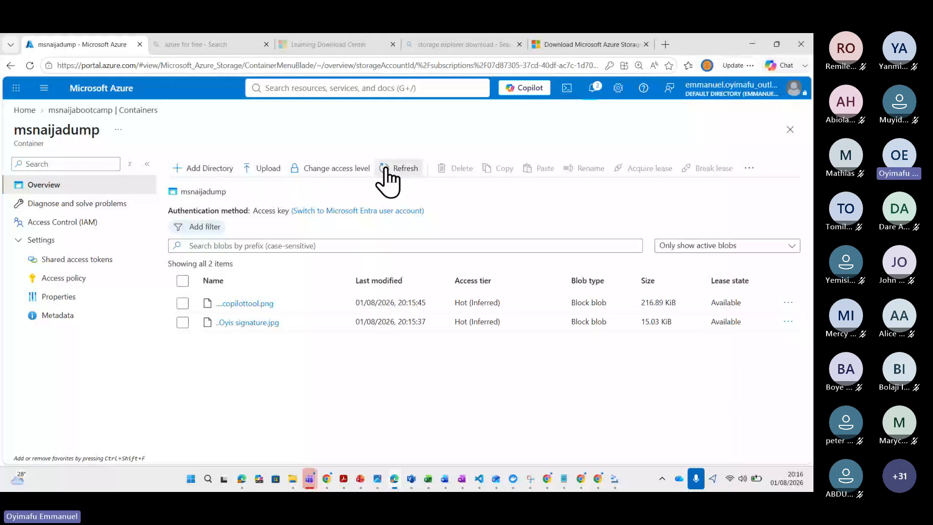
left_click(387, 167)
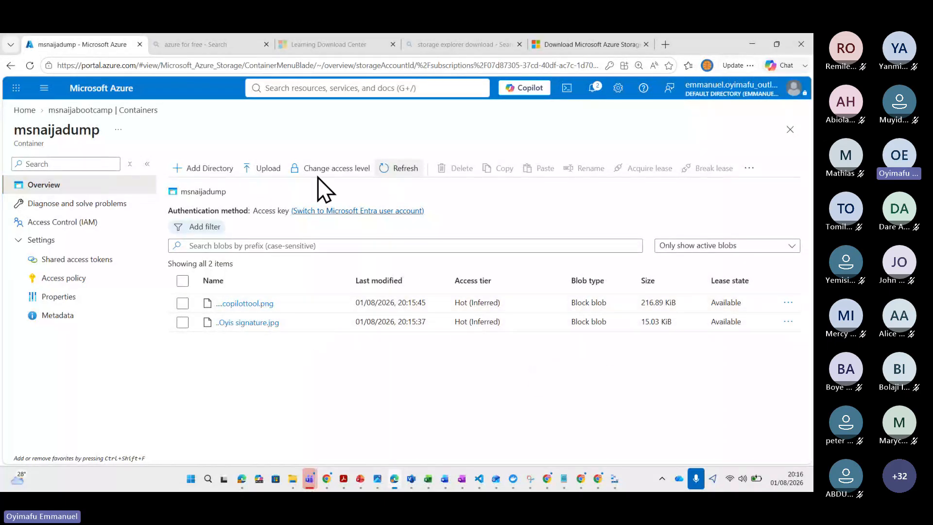
left_click(250, 325)
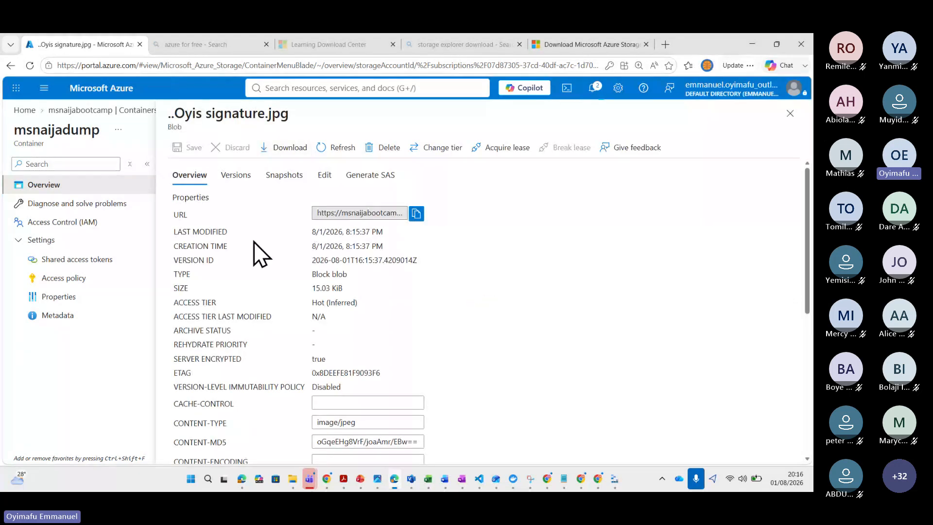
Step: Copy the signature blob's URL from its Overview and start a new browser tab
scroll(364, 354, "down", 2)
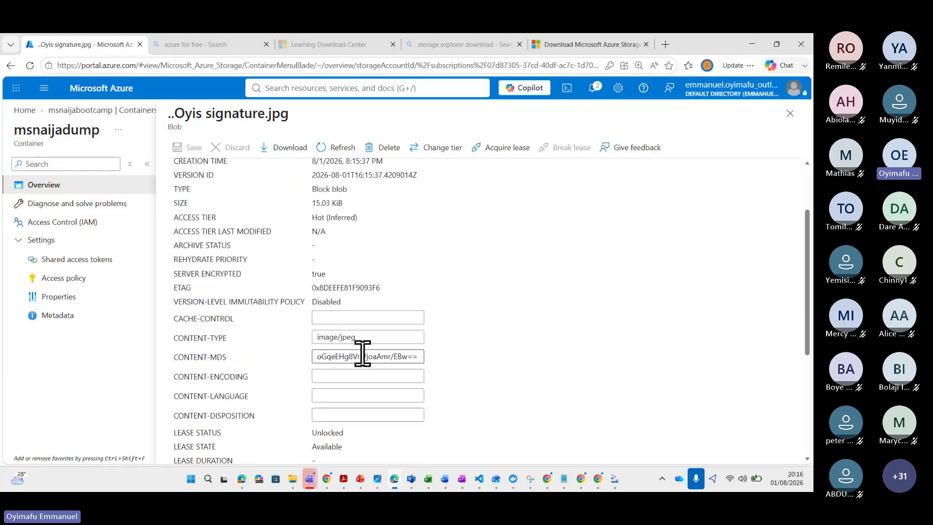
scroll(371, 379, "up", 2)
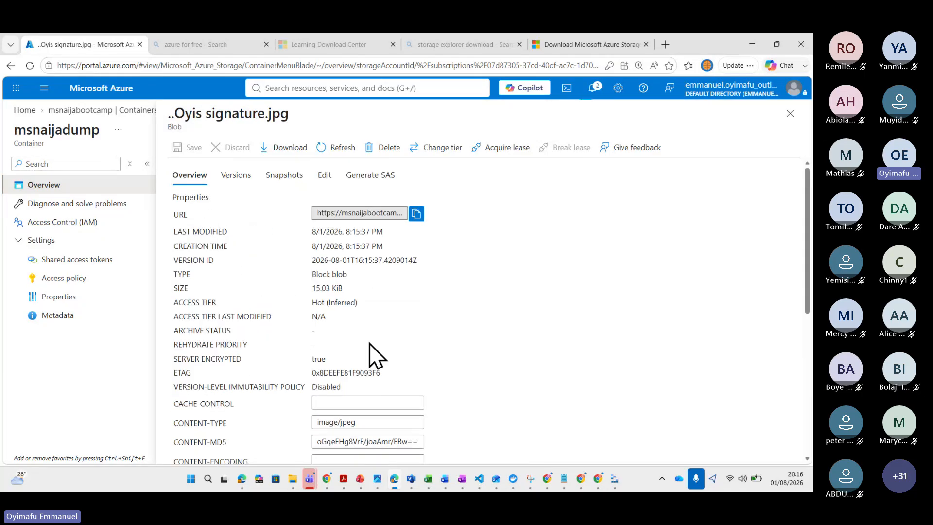
left_click(417, 214)
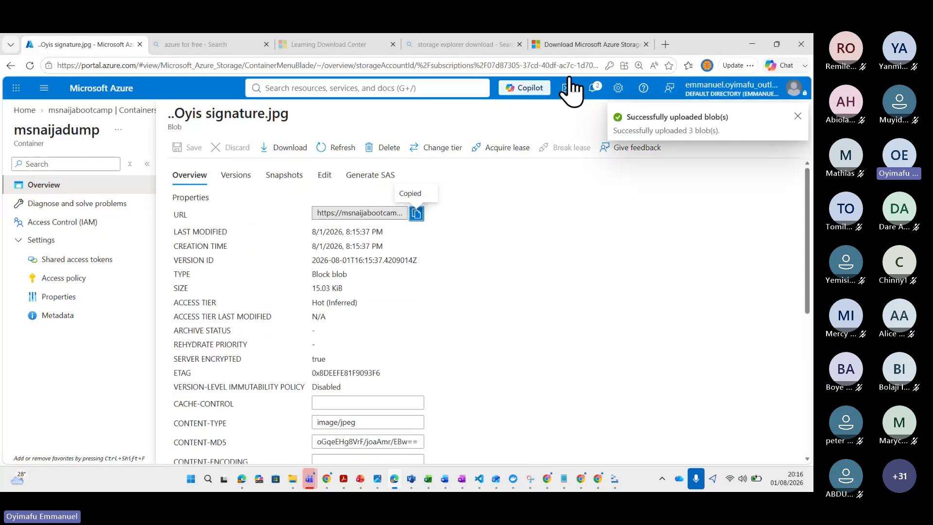
left_click(664, 45)
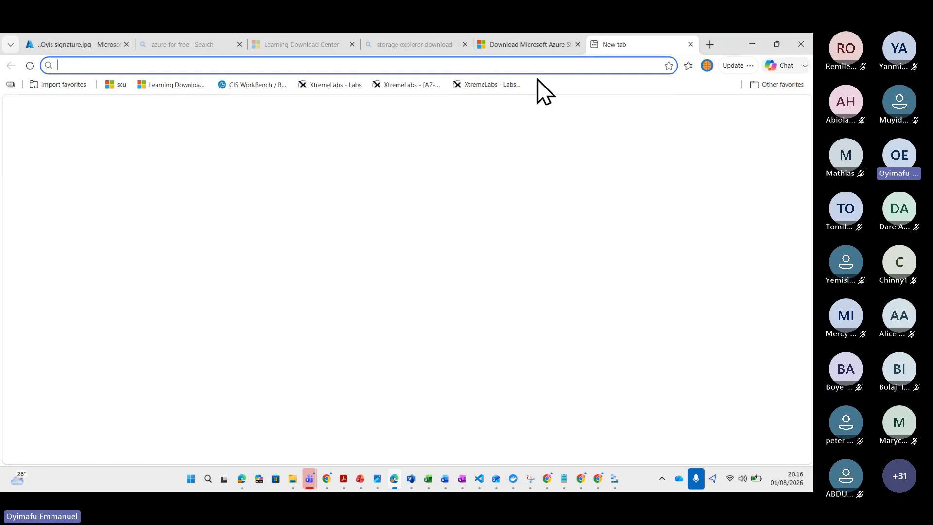
Step: Load the plain blob URL, get the PublicAccessNotPermitted error, and close that tab
left_click(527, 65)
key("ctrl+v")
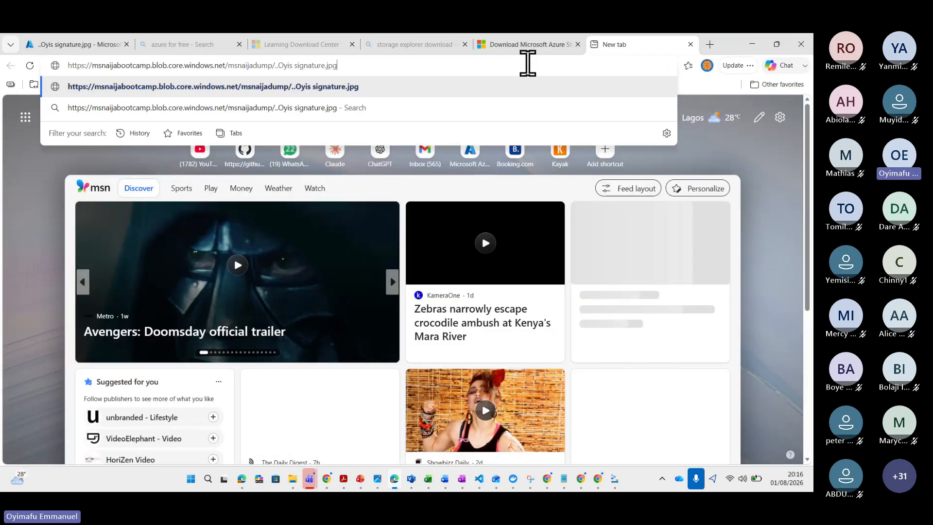
key("Return")
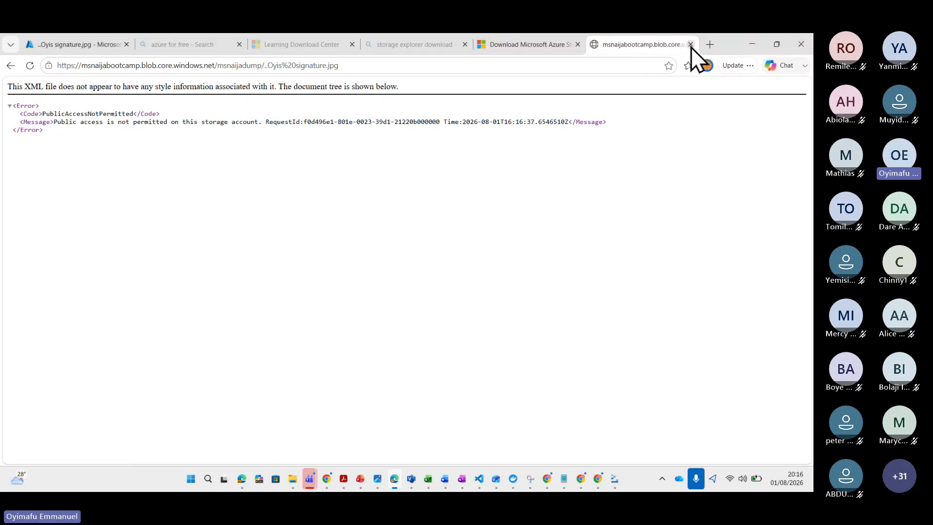
key("ctrl+w")
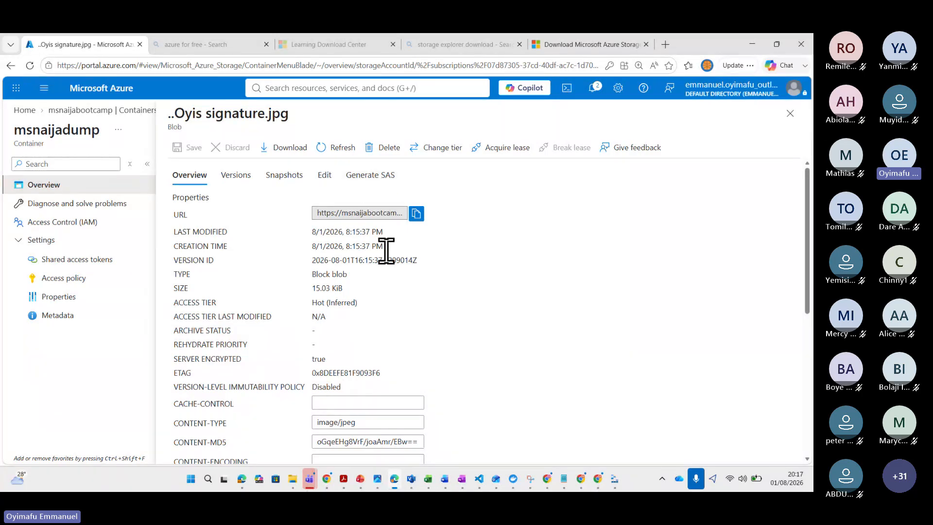
Step: Bring up the blob's Generate SAS form and keep Key 1 as the signing key
left_click(362, 176)
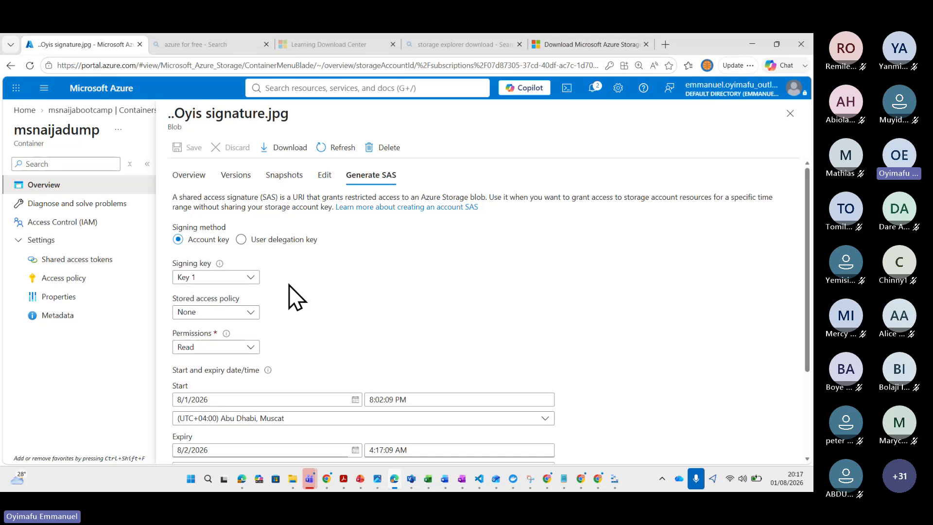
scroll(291, 309, "down", 1)
scroll(324, 294, "up", 1)
scroll(288, 291, "down", 3)
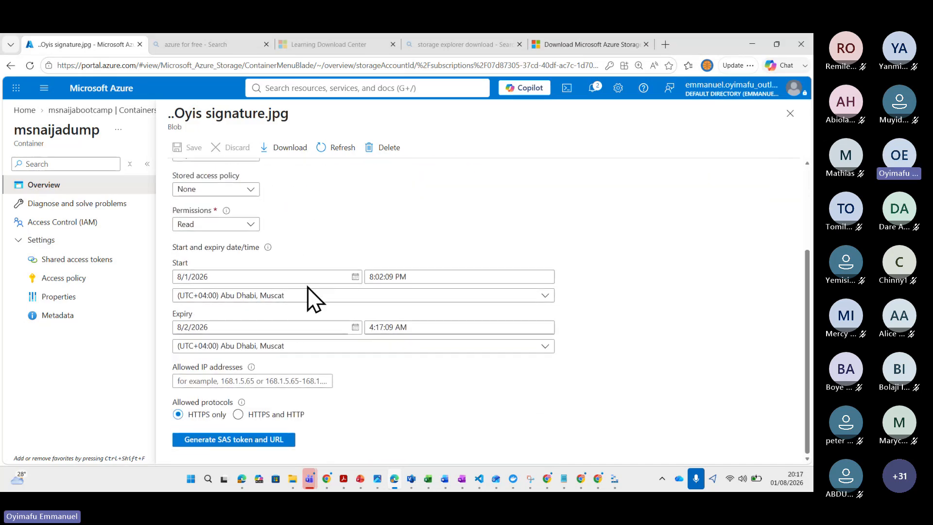
scroll(308, 297, "up", 1)
scroll(289, 321, "up", 2)
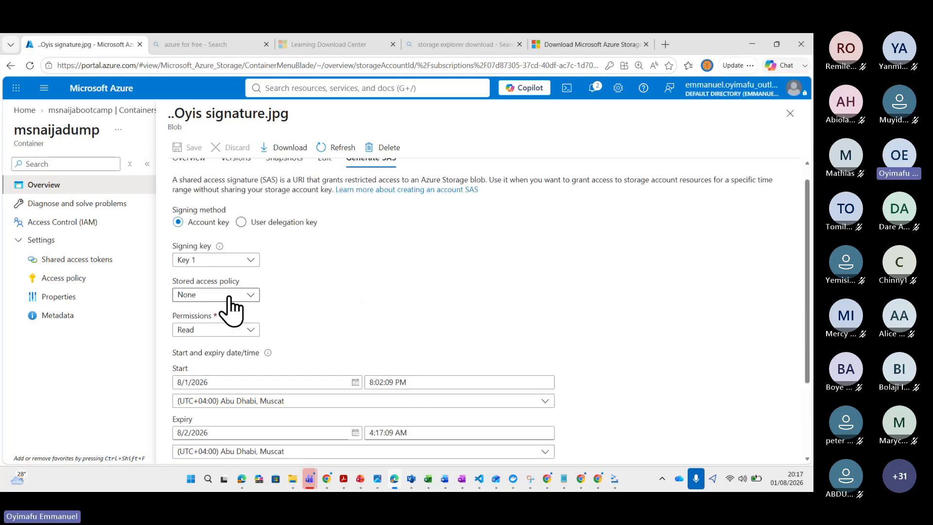
left_click(231, 259)
left_click(278, 264)
Step: Leave Stored access policy as None and keep only Read under Permissions
scroll(286, 289, "down", 2)
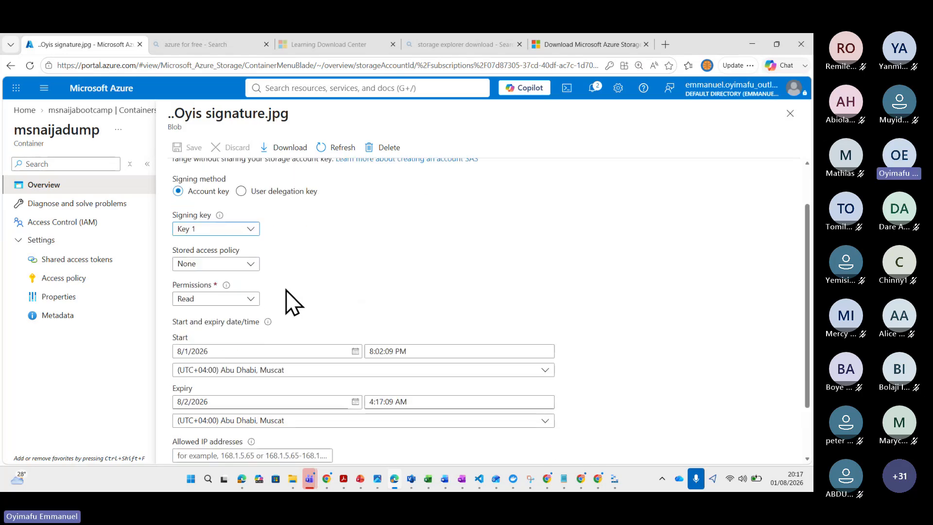
left_click(249, 240)
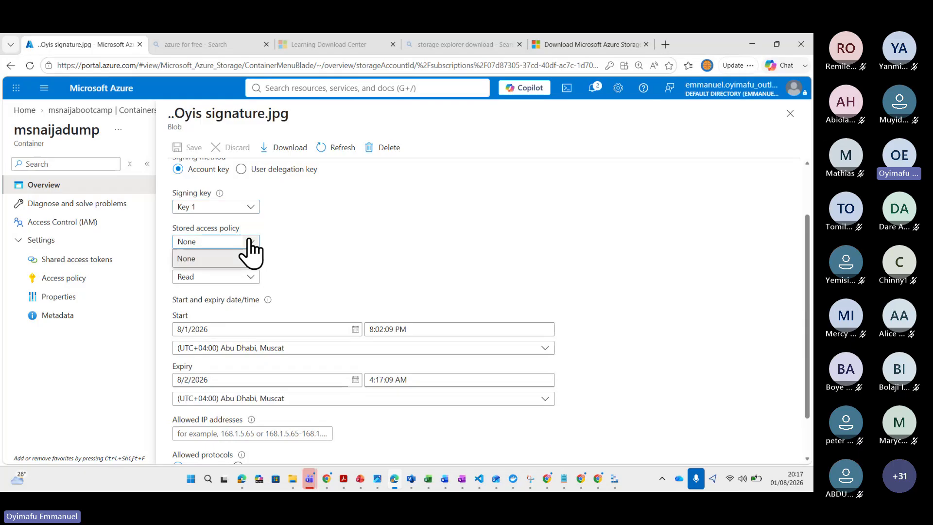
left_click(251, 258)
scroll(266, 277, "down", 2)
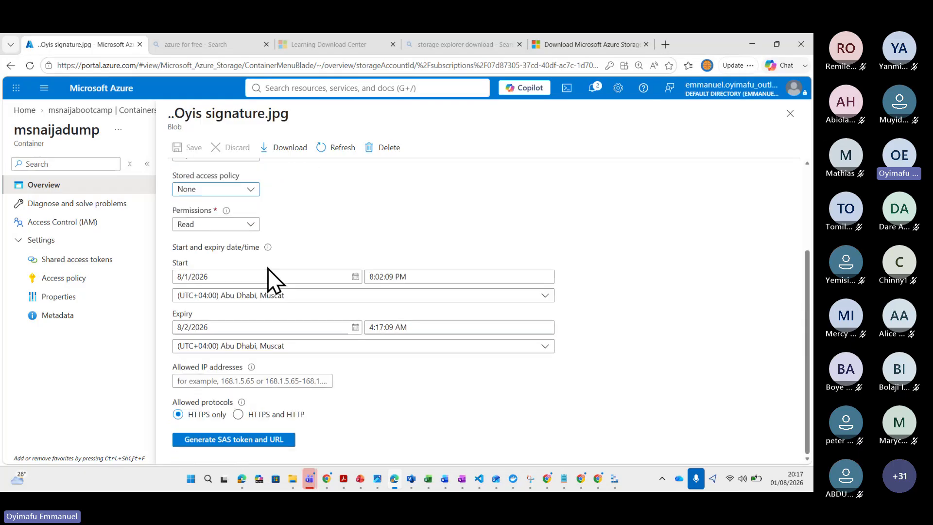
left_click(249, 225)
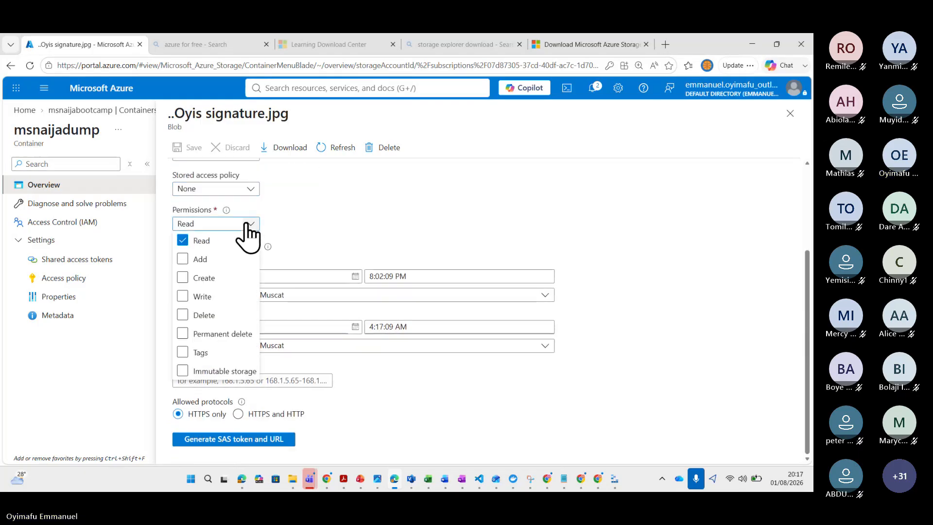
left_click(216, 279)
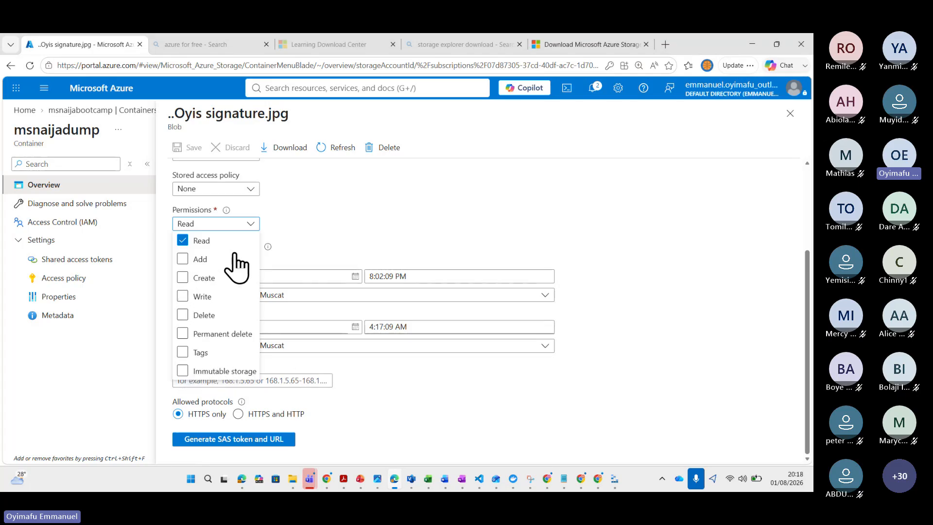
left_click(305, 237)
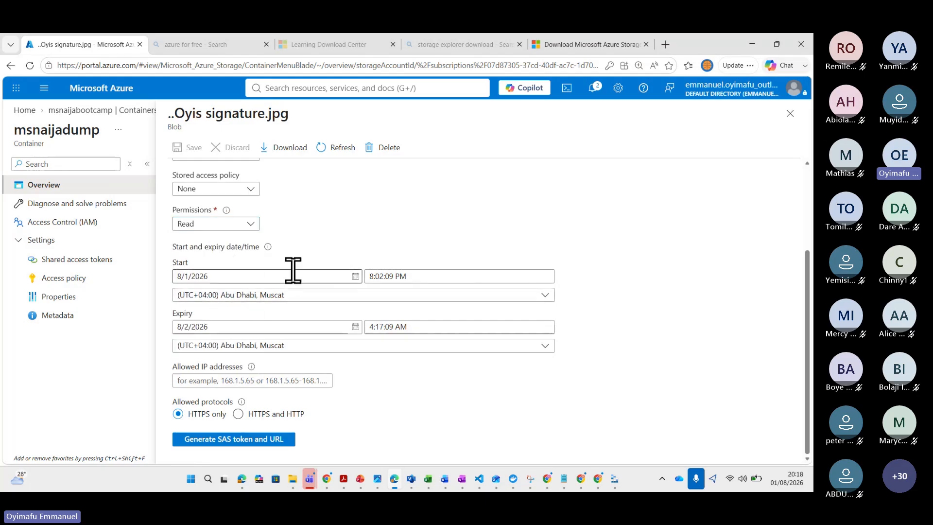
left_click(249, 225)
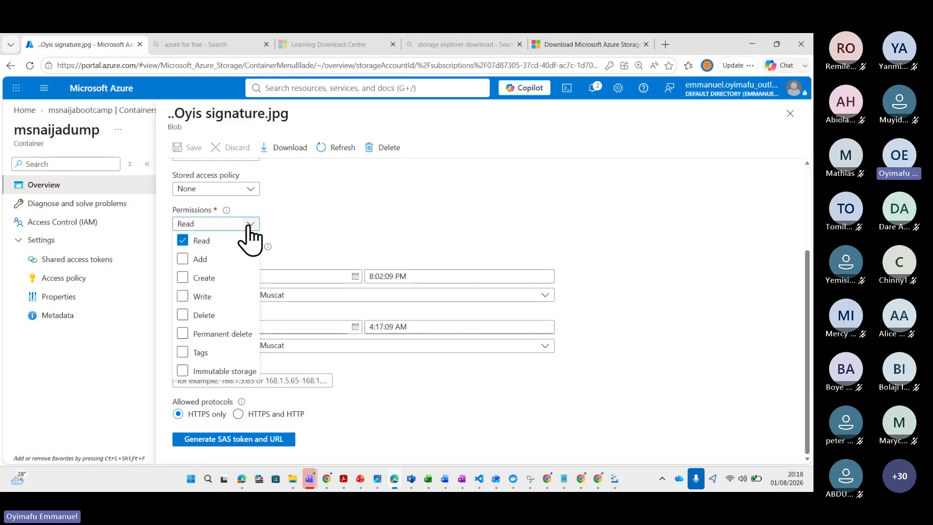
left_click(325, 224)
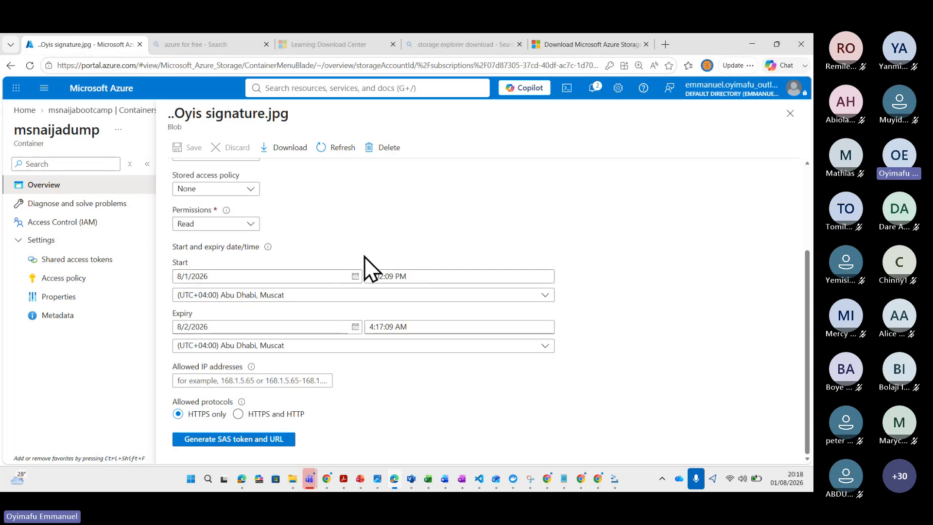
Step: Set the SAS start date to 7/30/2026 and the expiry date to 8/4/2026
scroll(364, 257, "up", 1)
left_click(353, 329)
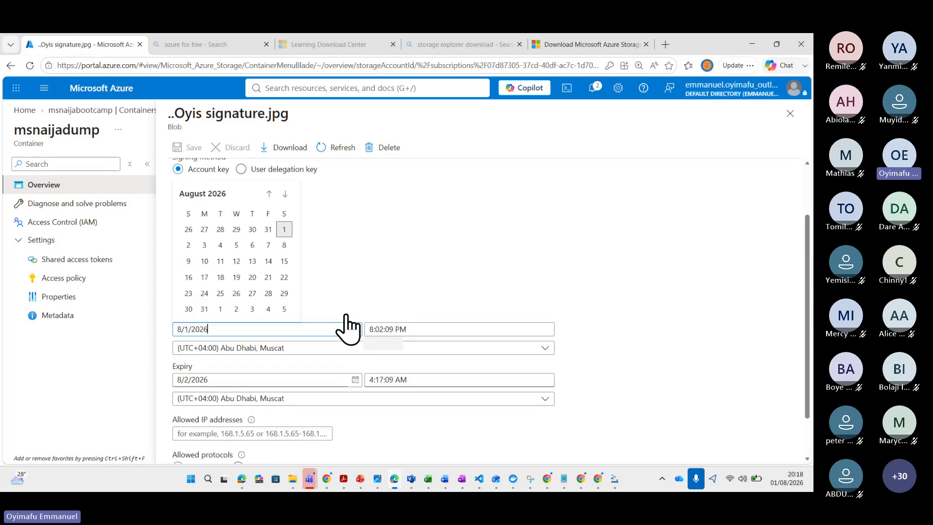
left_click(253, 230)
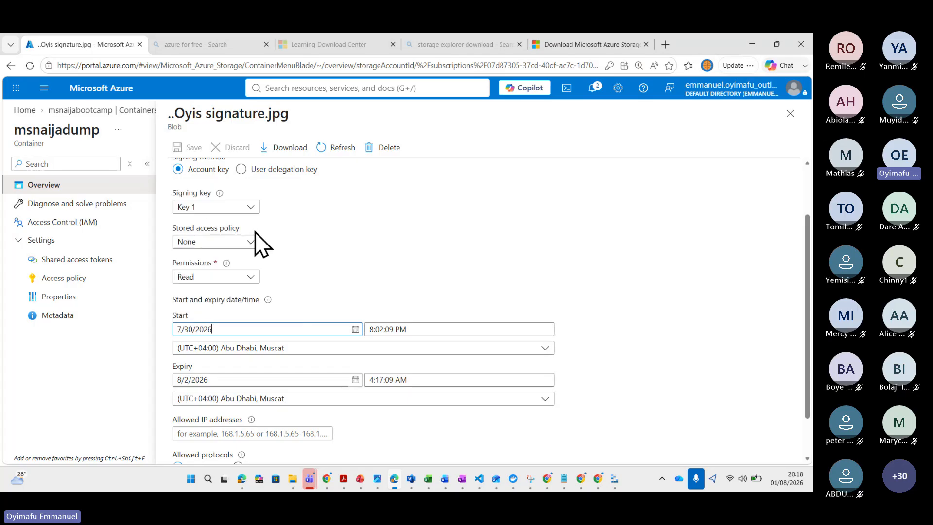
scroll(333, 308, "down", 1)
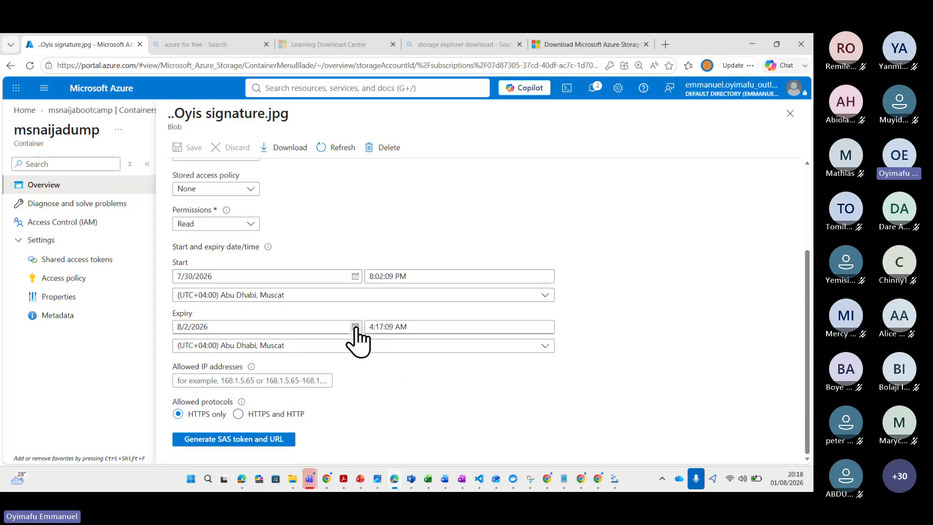
left_click(354, 327)
left_click(220, 244)
Step: Generate the blob SAS token and URL for the signature image
scroll(307, 325, "up", 3)
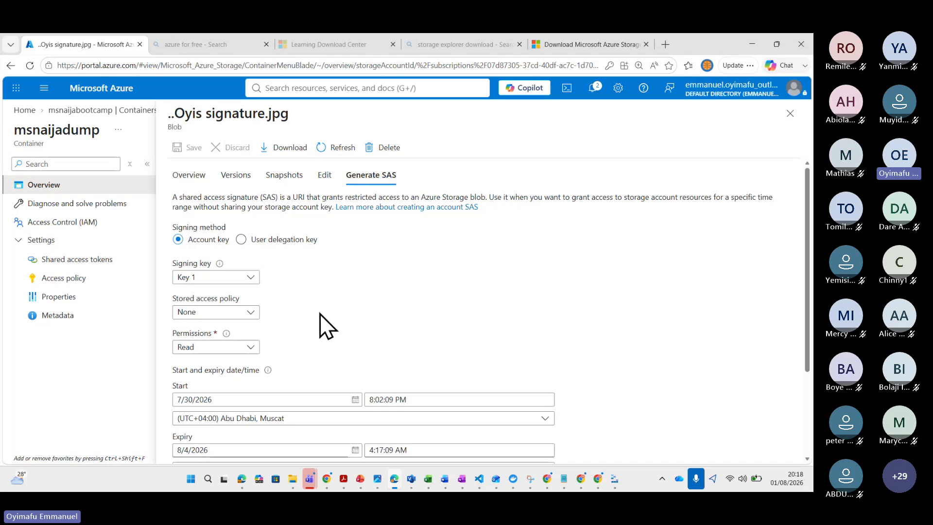
scroll(322, 311, "down", 2)
scroll(322, 315, "down", 1)
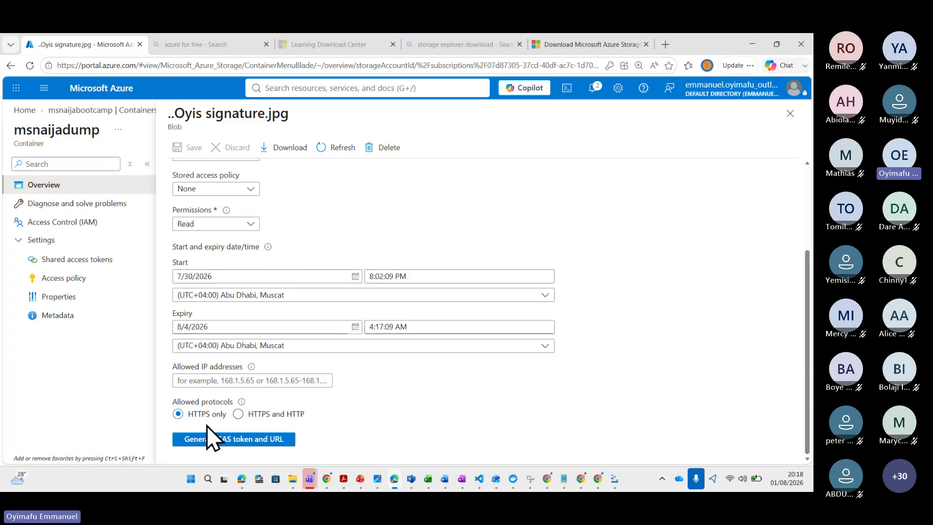
left_click(219, 440)
scroll(374, 412, "down", 2)
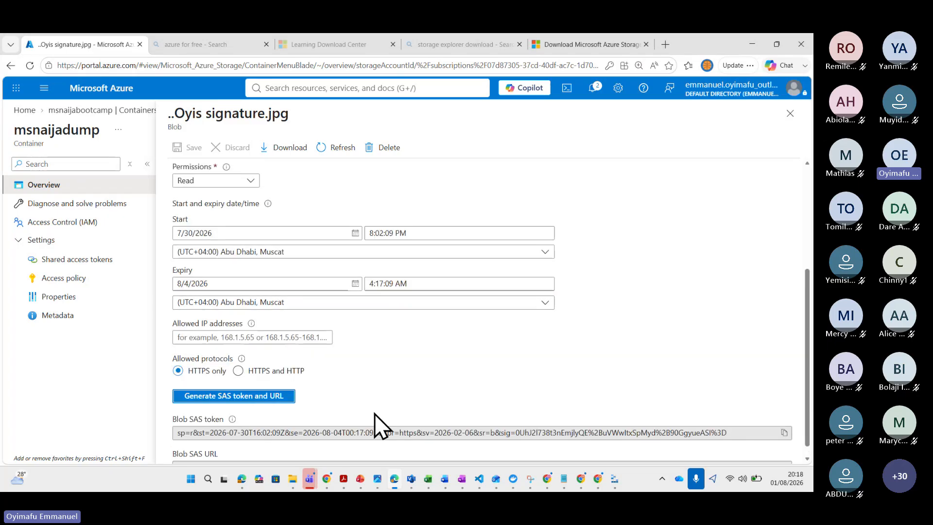
scroll(374, 413, "down", 1)
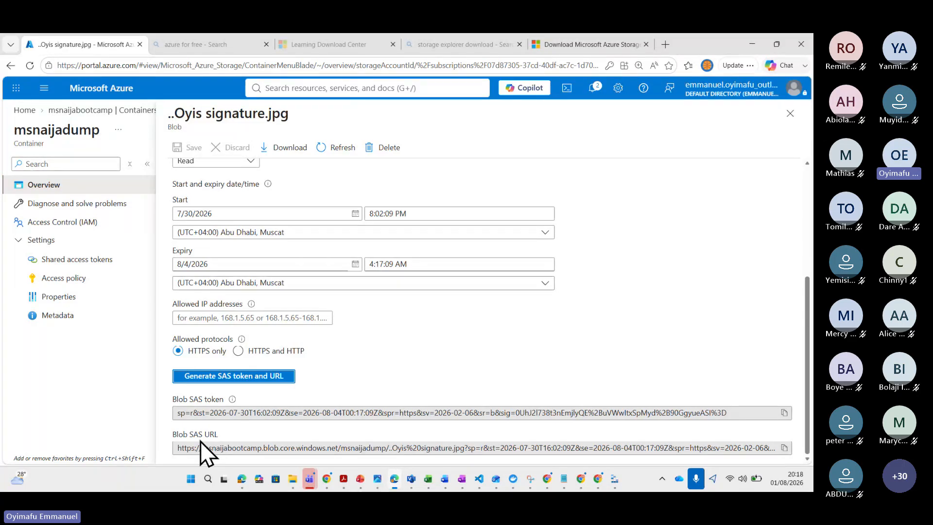
Step: Copy the Blob SAS URL, view the signature image through it in a new tab, then return to the portal
left_click(784, 447)
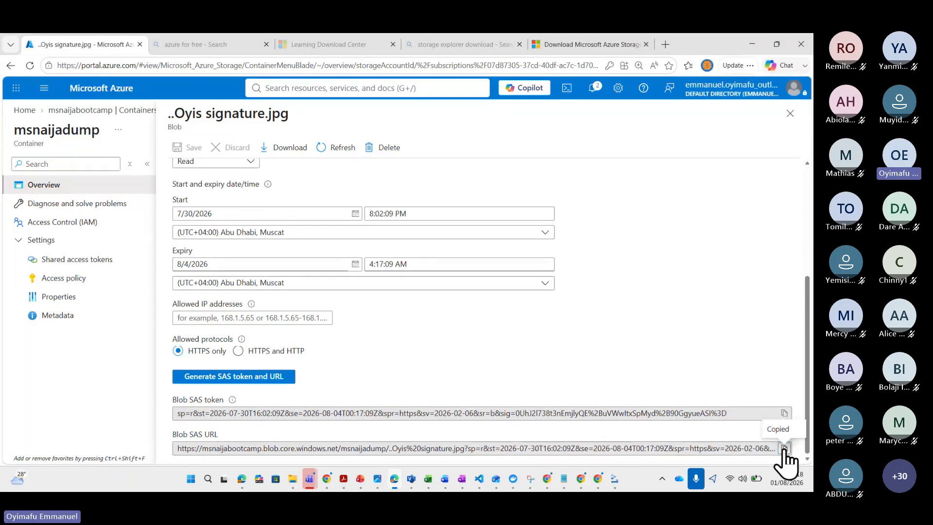
left_click(664, 46)
left_click(587, 66)
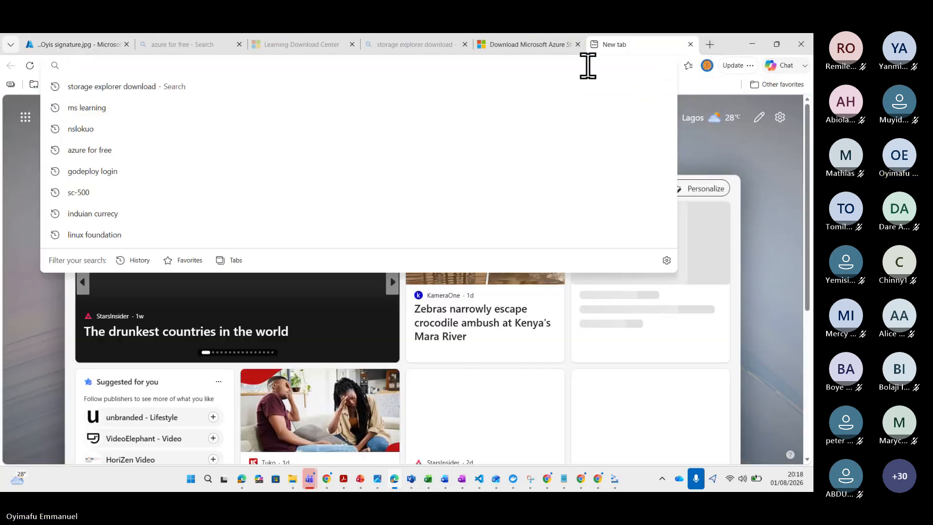
key("ctrl+v")
key("Return")
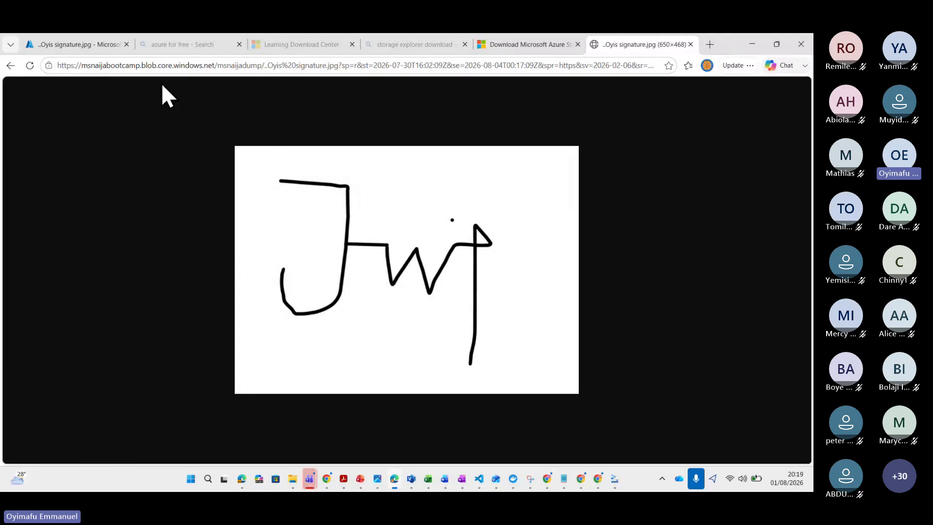
left_click(73, 44)
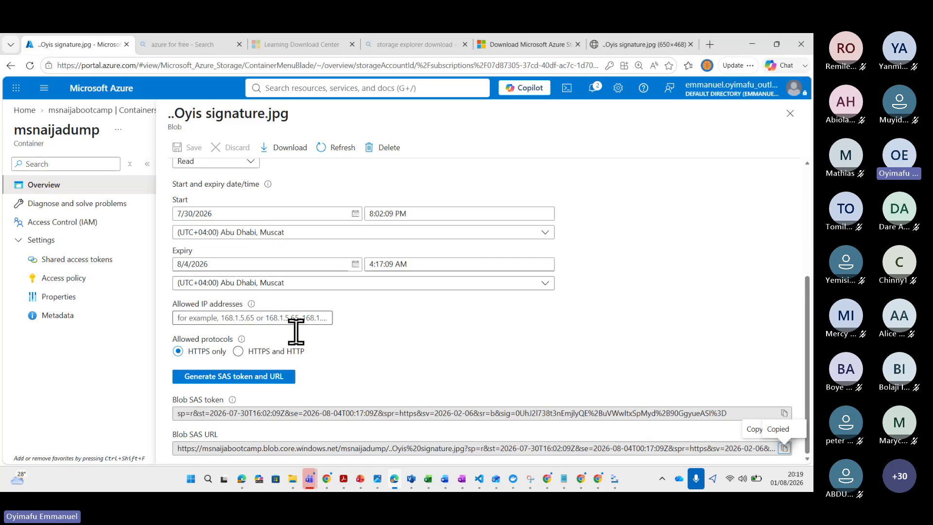
Step: In the image tab, inspect the SAS URL's start time, expiry and signature parts
scroll(396, 354, "up", 1)
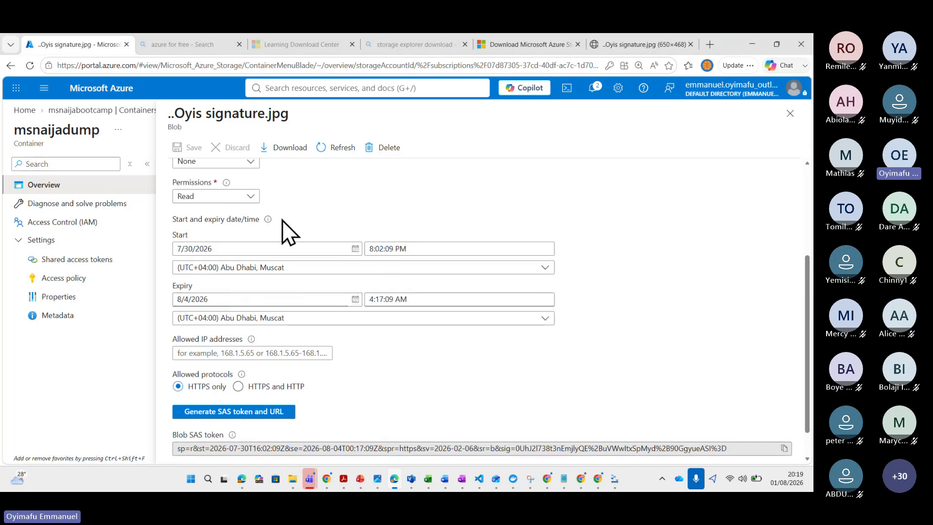
scroll(305, 327, "up", 1)
scroll(305, 328, "up", 1)
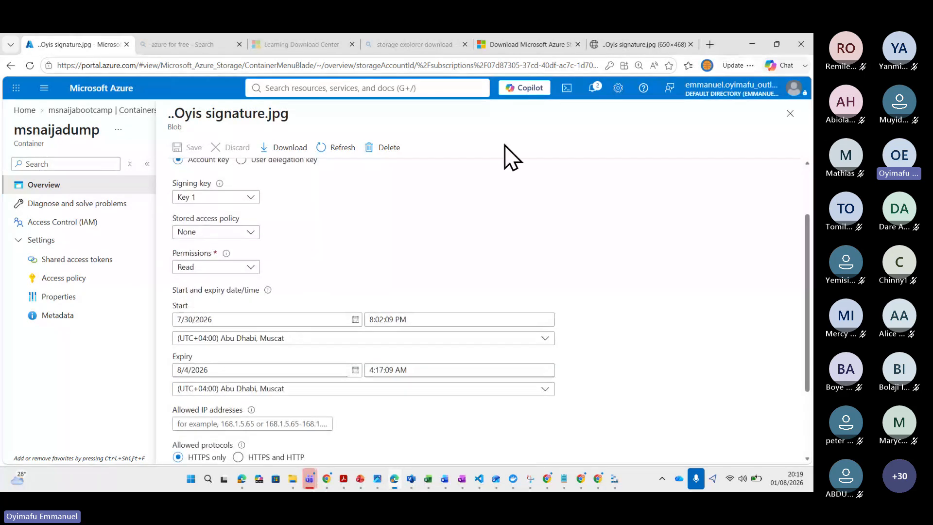
left_click(615, 44)
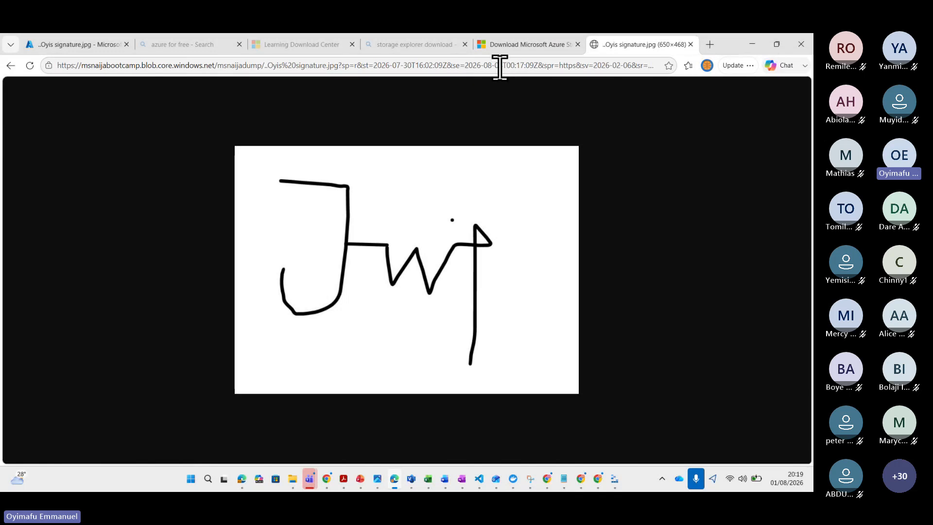
left_click(440, 67)
left_click(440, 67)
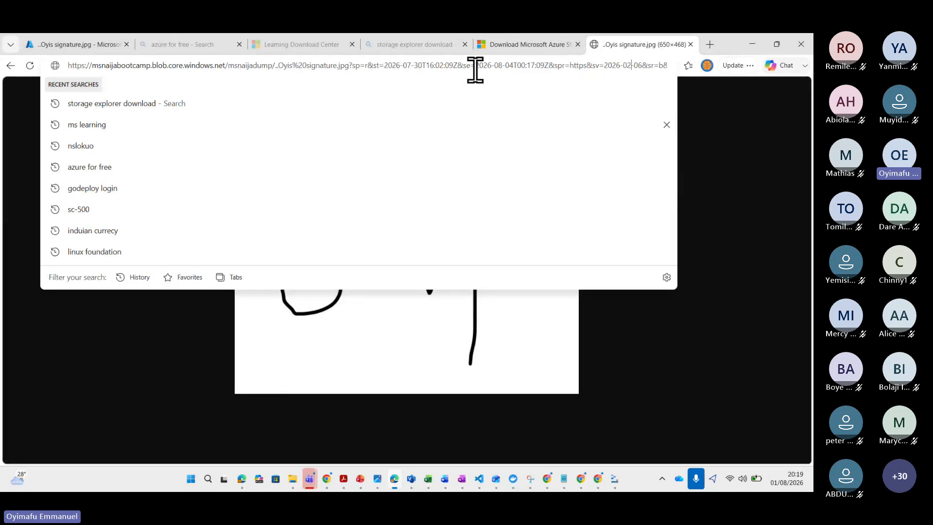
key("Right")
key("Right")
key("Right")
key("Right")
key("Right")
key("Right")
key("Right")
key("Right")
key("Right")
key("Right")
key("Right")
key("Right")
key("Right")
key("Right")
key("Right")
key("Right")
key("Right")
key("Right")
key("Right")
key("Right")
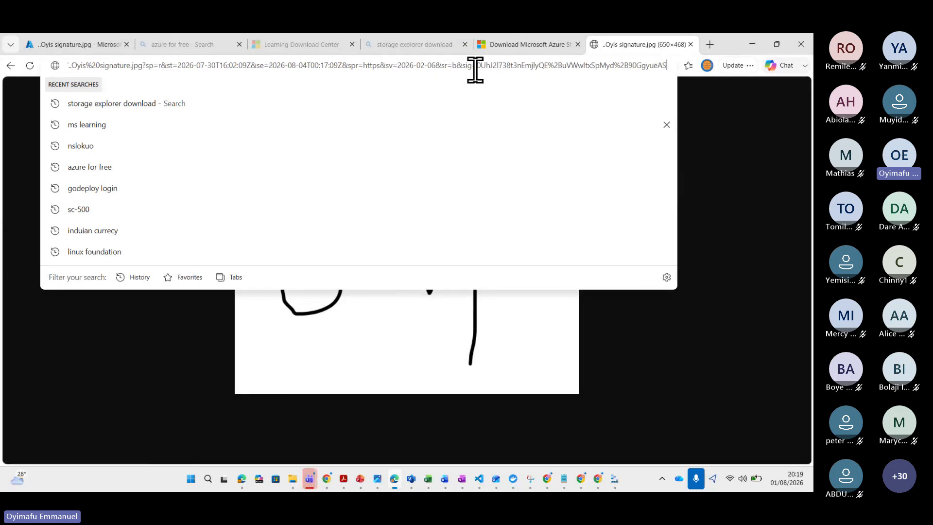
key("Right")
key("Right")
key("Right")
key("Right")
key("Left")
key("Left")
key("Left")
key("Left")
key("Left")
key("Left")
key("Left")
key("Left")
key("Left")
key("Left")
key("Left")
key("Left")
key("Left")
key("Left")
key("Left")
key("Left")
key("Left")
key("Left")
key("Left")
key("Left")
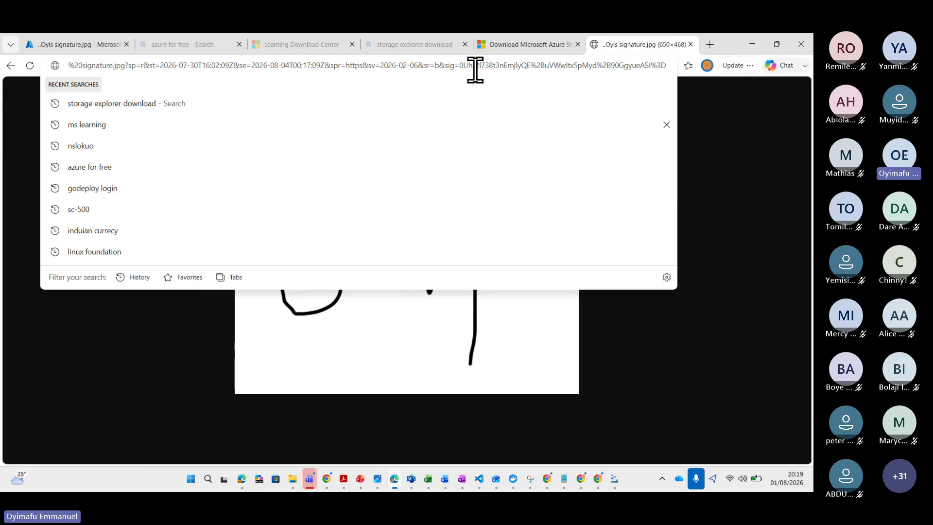
key("Left")
key("Left")
key("Left")
key("Left")
key("Left")
key("Left")
key("Left")
key("Left")
key("Left")
key("Left")
key("Left")
key("Left")
key("Left")
key("Left")
key("Left")
key("Left")
key("Left")
key("Left")
key("Left")
key("Left")
key("Left")
key("Left")
key("Left")
key("Left")
key("Left")
key("Left")
key("Left")
key("Left")
key("Left")
key("Left")
key("Left")
key("Left")
key("Left")
key("Left")
key("Left")
key("Left")
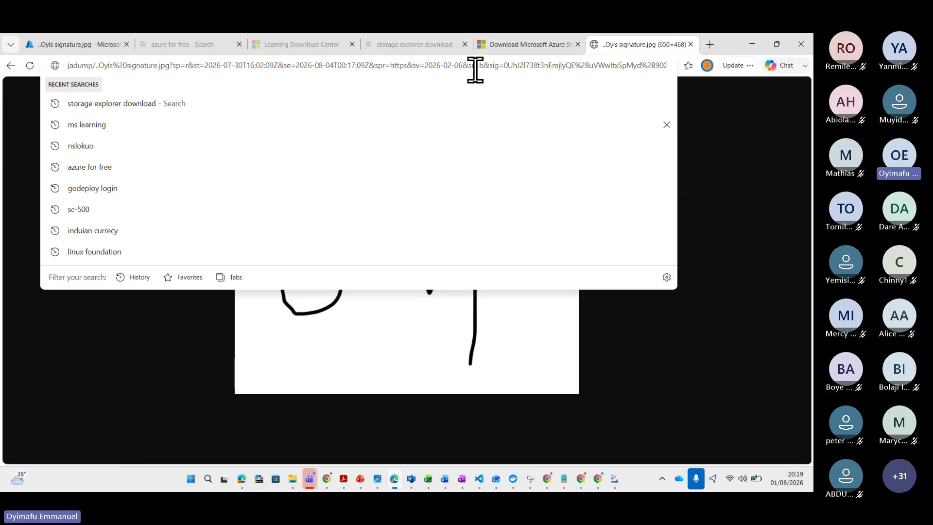
left_click(555, 413)
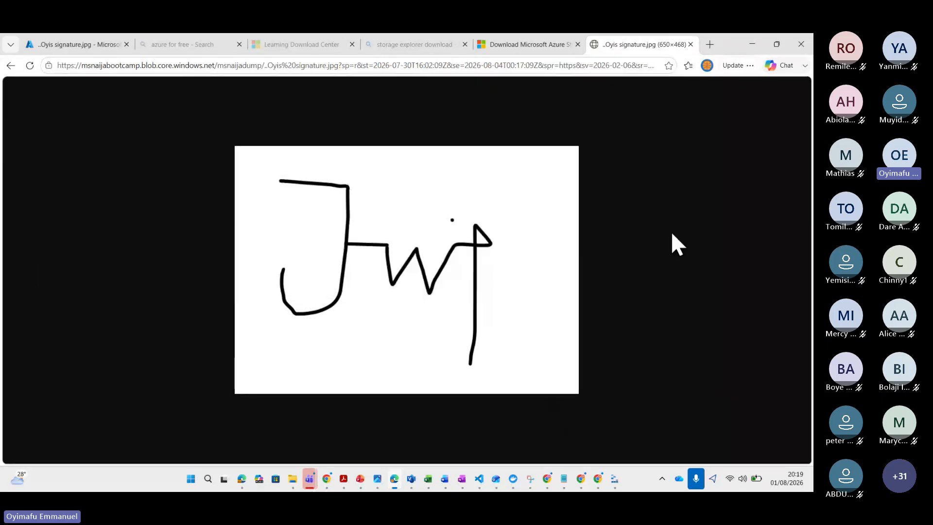
Step: Back in the portal, confirm the SAS permissions still list only Read
left_click(72, 45)
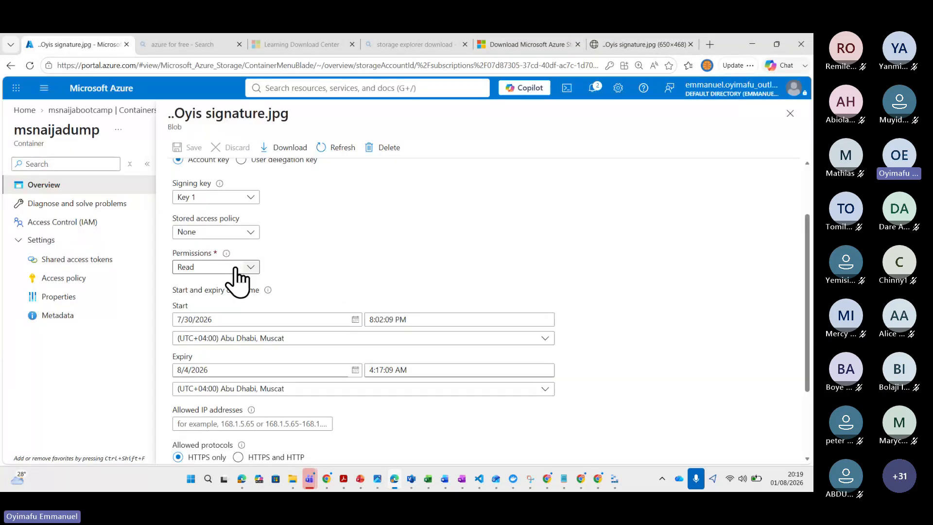
left_click(253, 269)
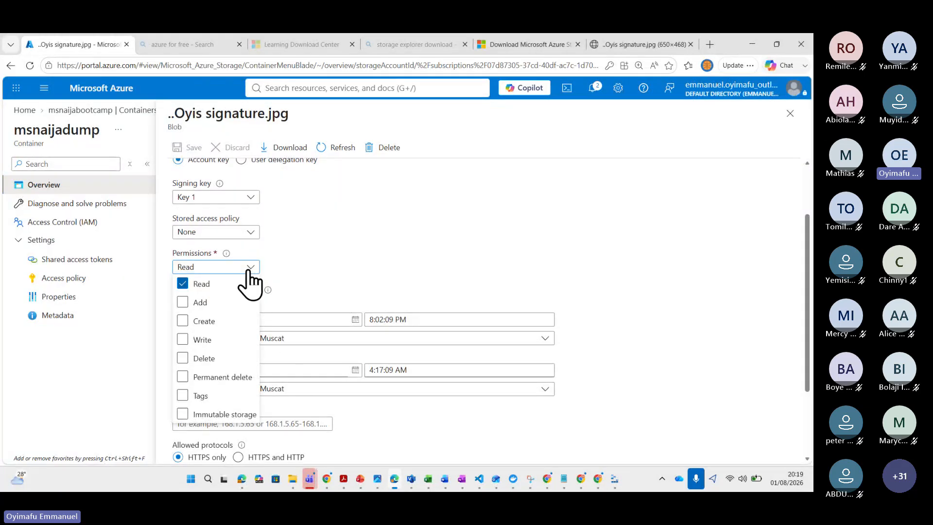
left_click(249, 268)
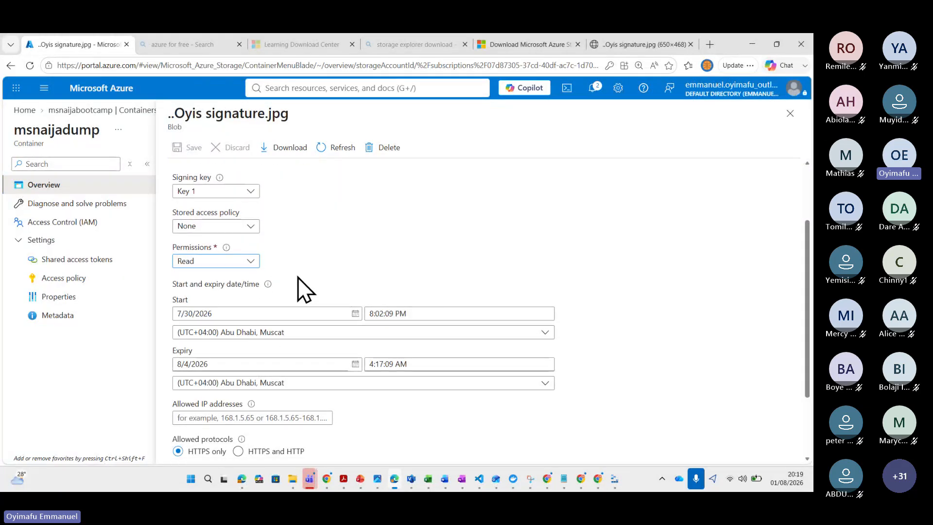
scroll(297, 277, "down", 1)
scroll(311, 340, "down", 1)
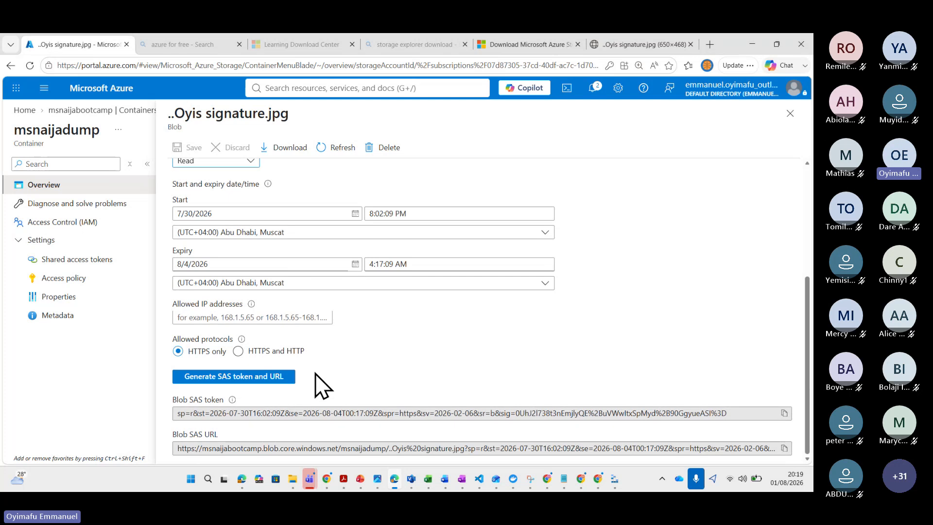
scroll(323, 372, "up", 2)
scroll(323, 377, "up", 2)
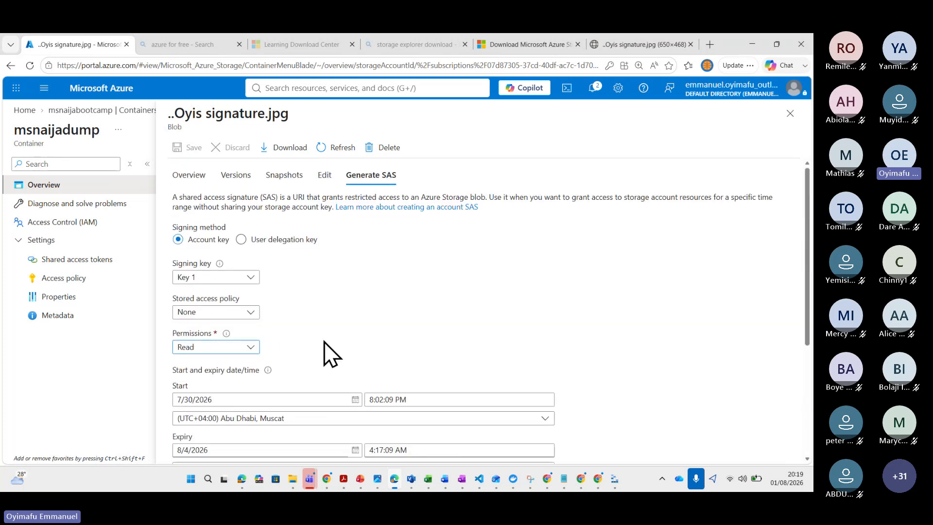
Step: Close the SAS blade, briefly revisit msnaijadump, and open the account's Classic file shares
left_click(790, 113)
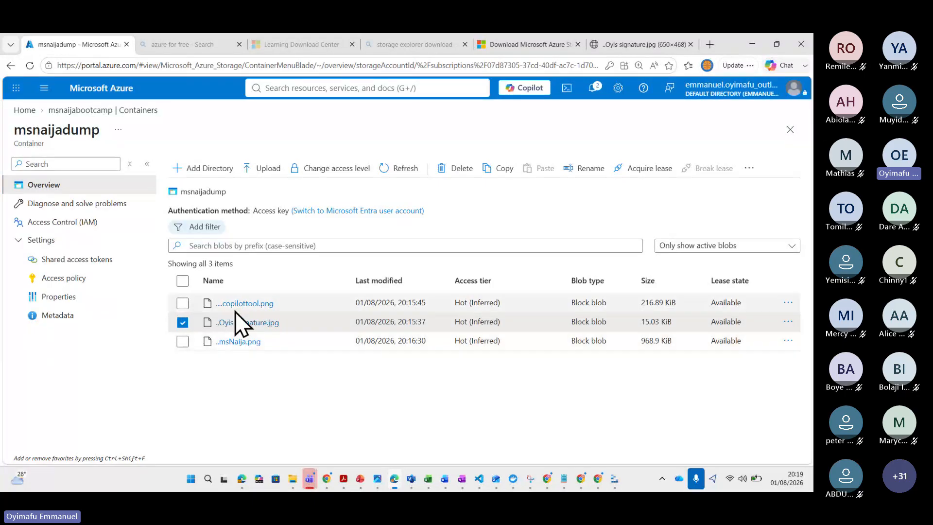
left_click(127, 112)
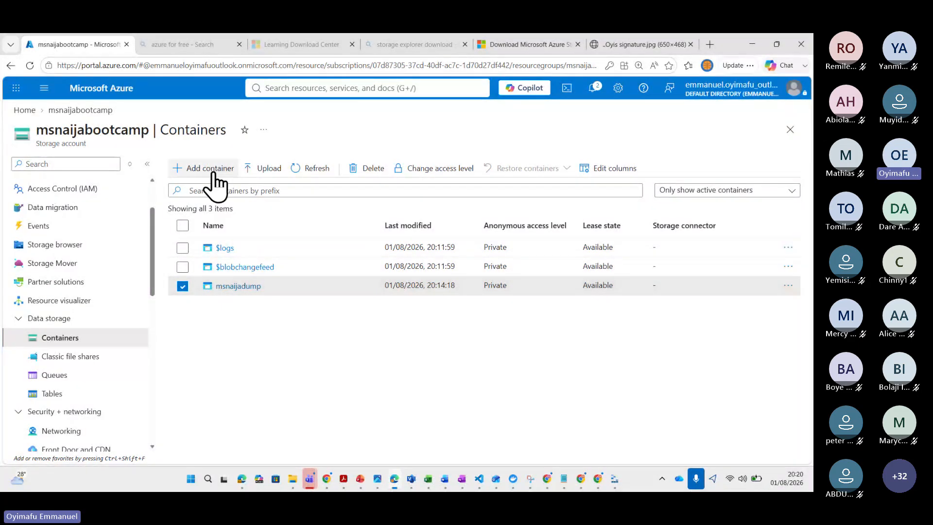
left_click(228, 290)
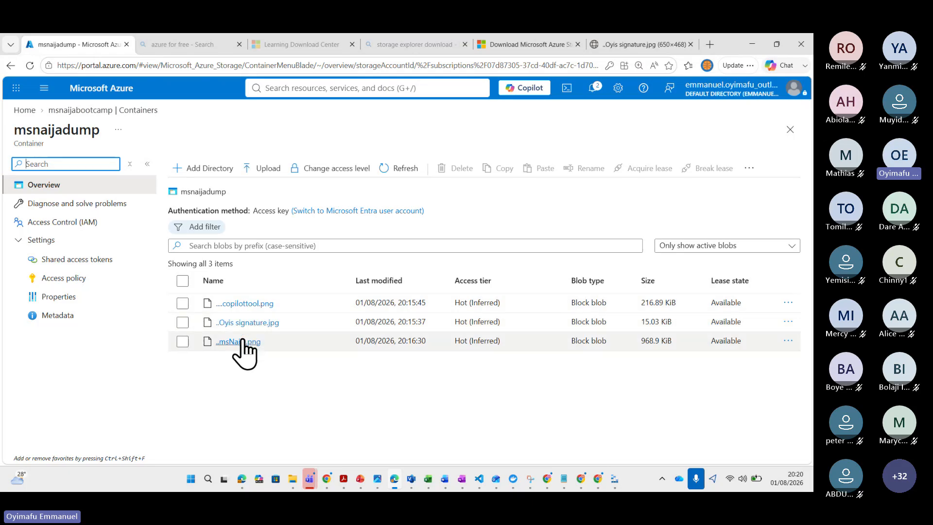
left_click(119, 116)
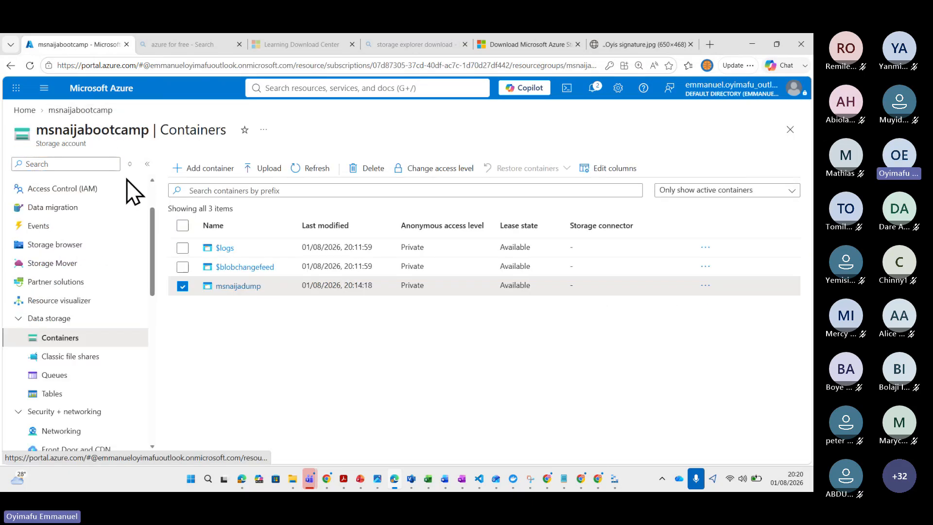
left_click(70, 357)
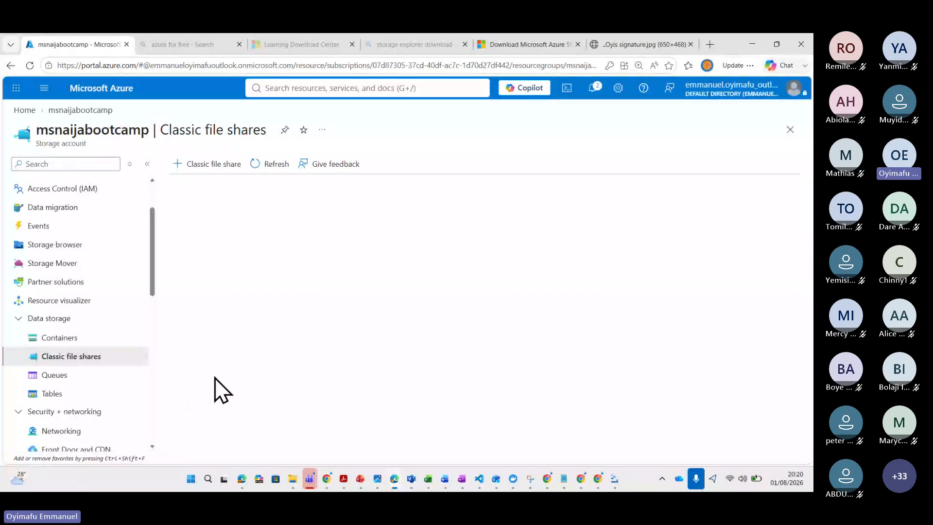
Step: Create classic file share 'msnaijafileshare' with Enable backup unchecked, via Review + create
scroll(121, 256, "up", 3)
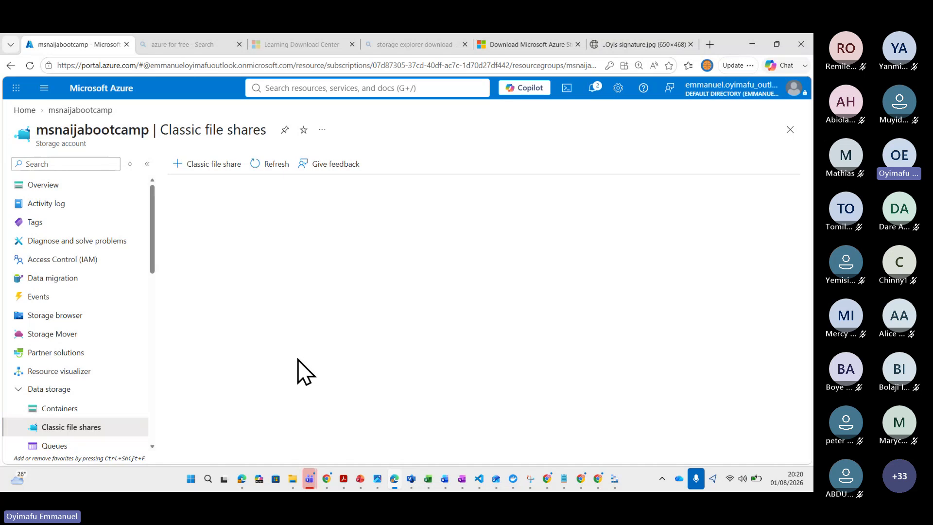
left_click(202, 165)
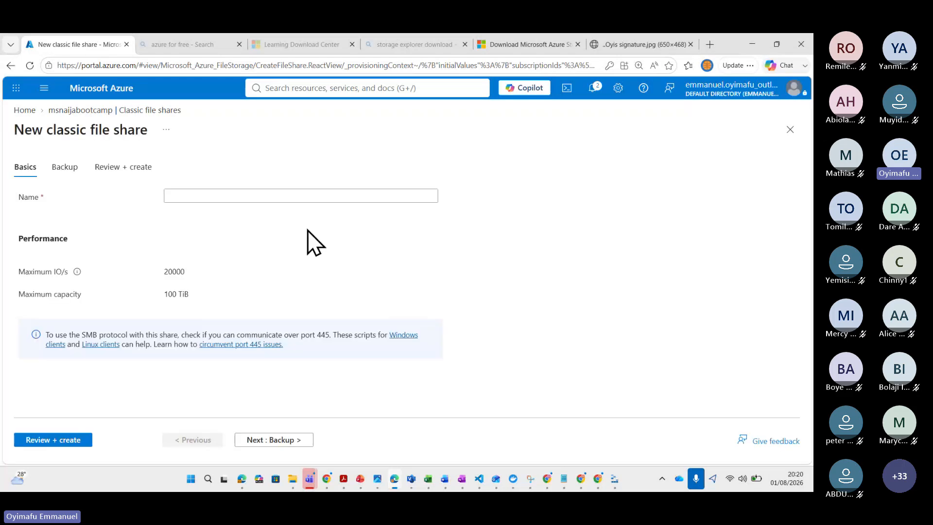
left_click(202, 196)
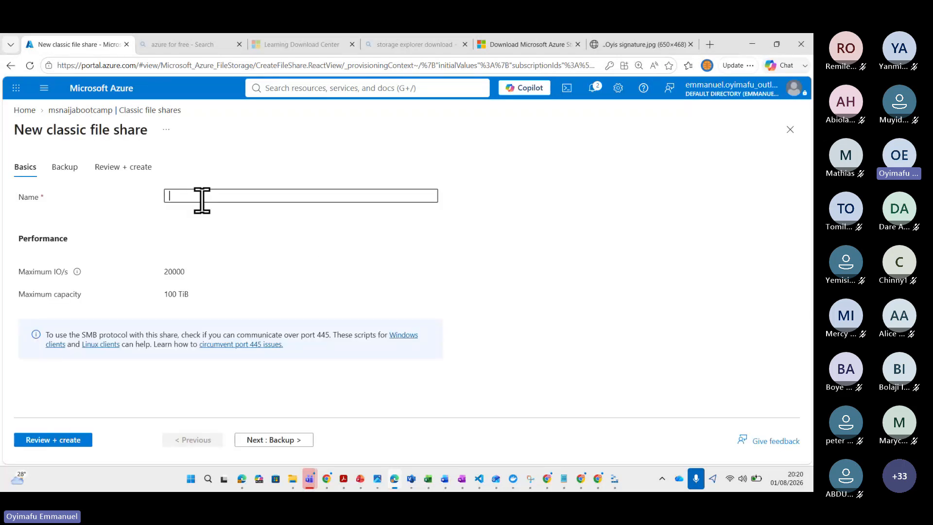
type("m")
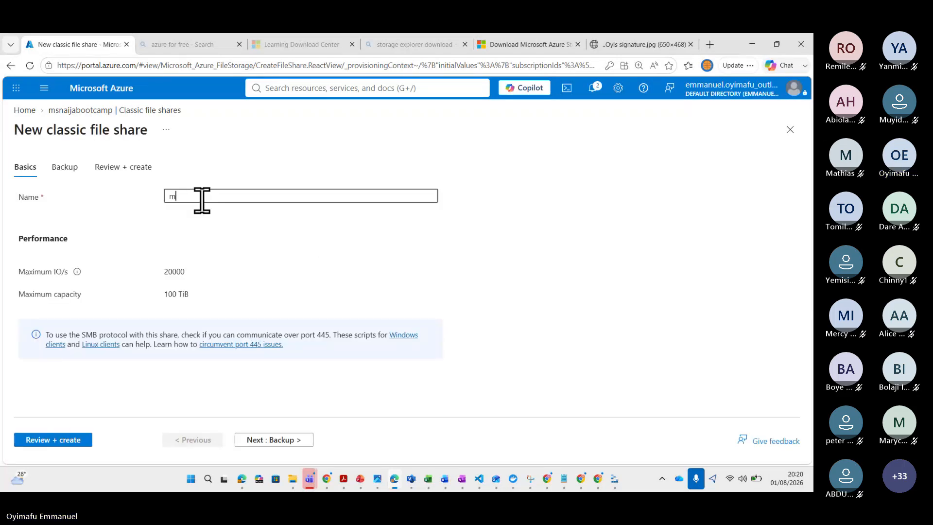
type("snai")
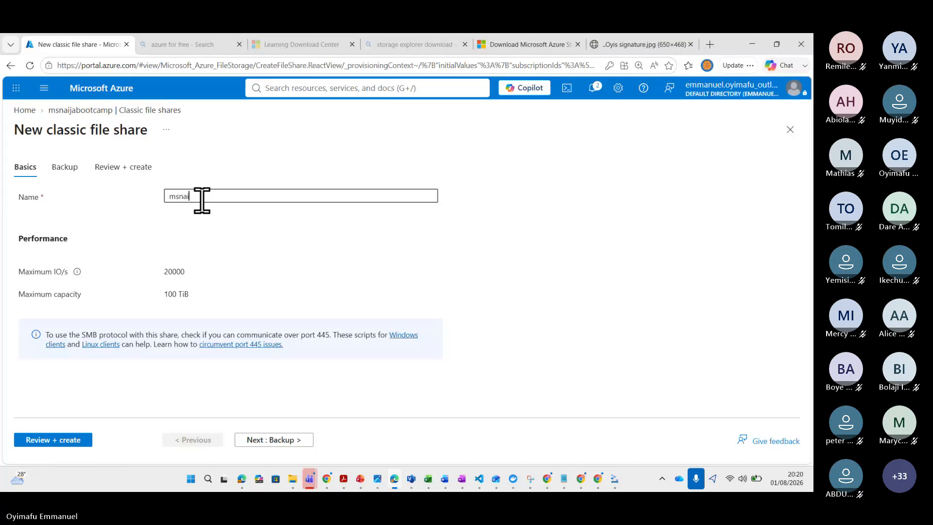
type("jafileshare")
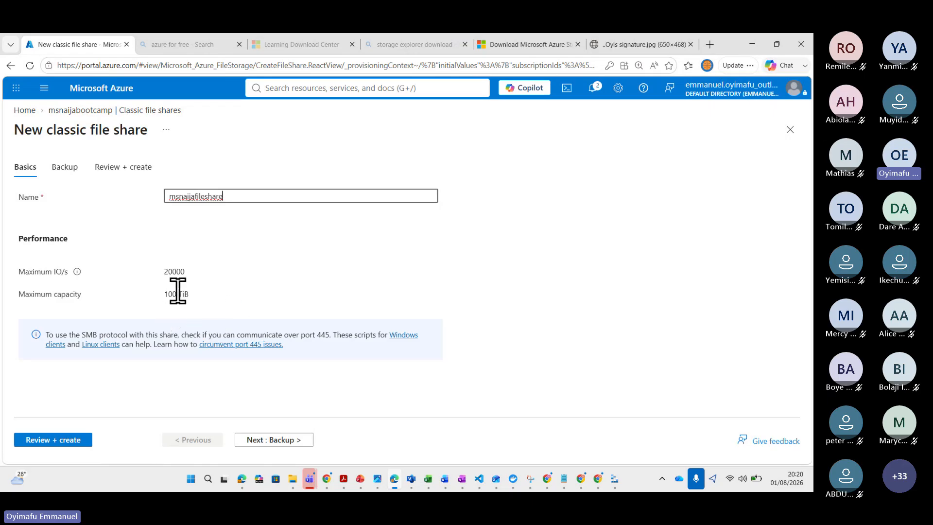
left_click(65, 170)
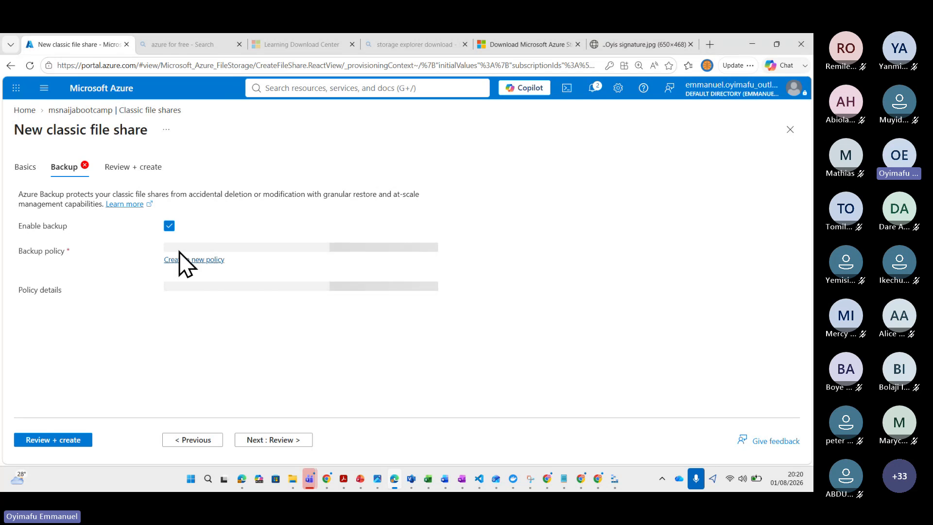
left_click(169, 227)
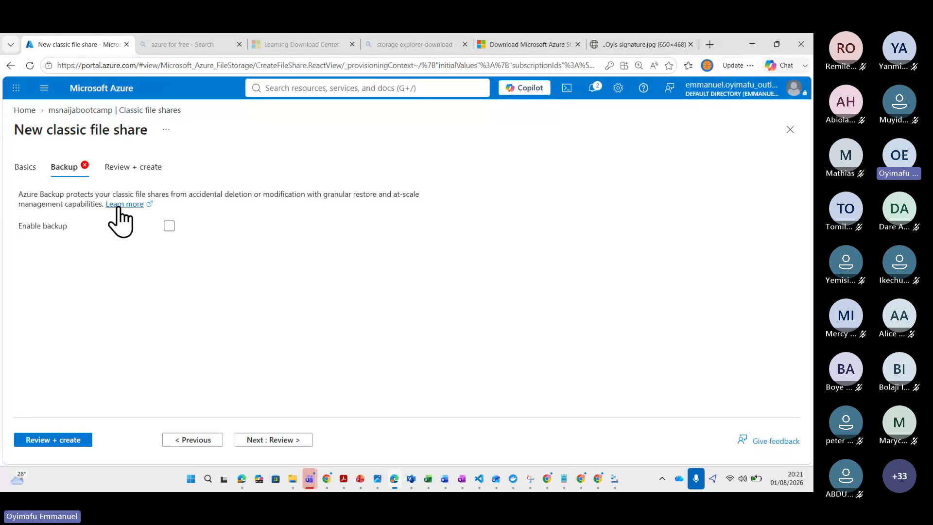
left_click(129, 171)
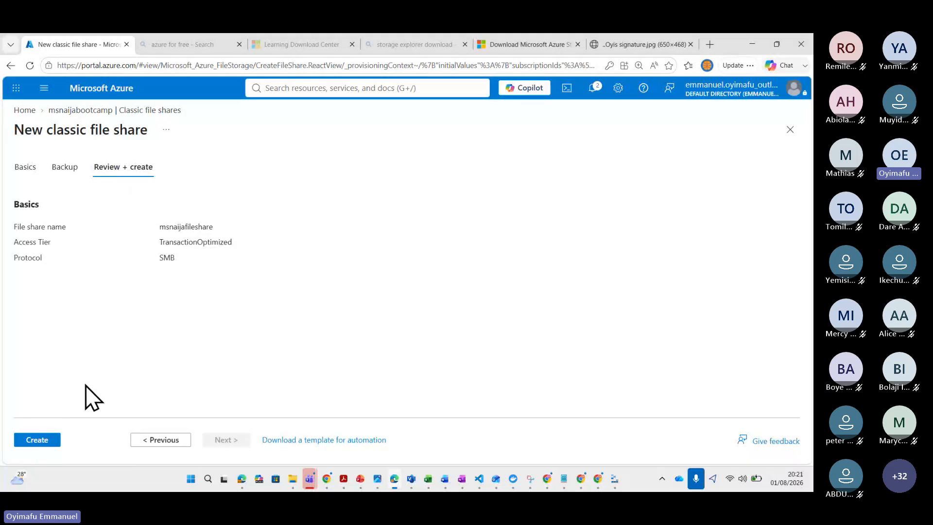
left_click(46, 442)
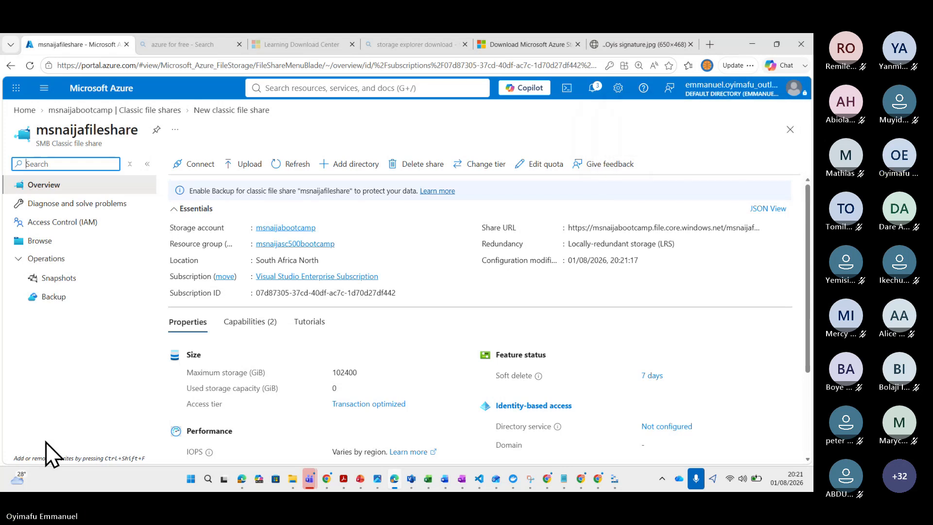
Step: Open Connect for msnaijafileshare, look at the Linux and macOS instructions, then return to Windows
scroll(311, 366, "down", 1)
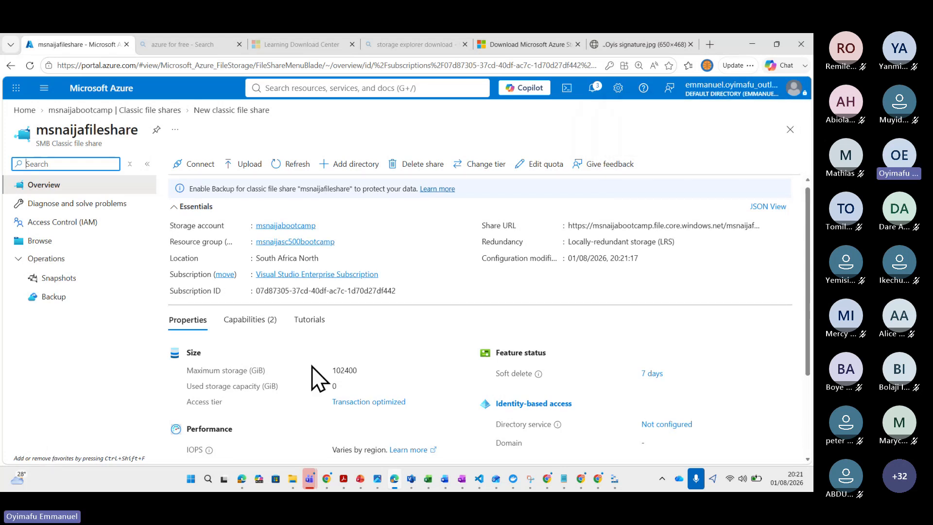
scroll(314, 374, "down", 3)
scroll(316, 381, "up", 3)
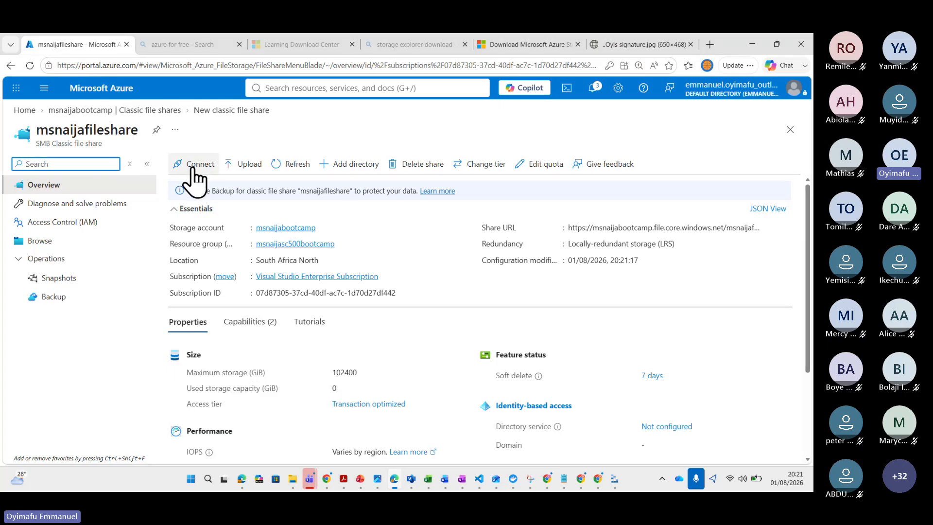
mouse_move(412, 488)
left_click(193, 166)
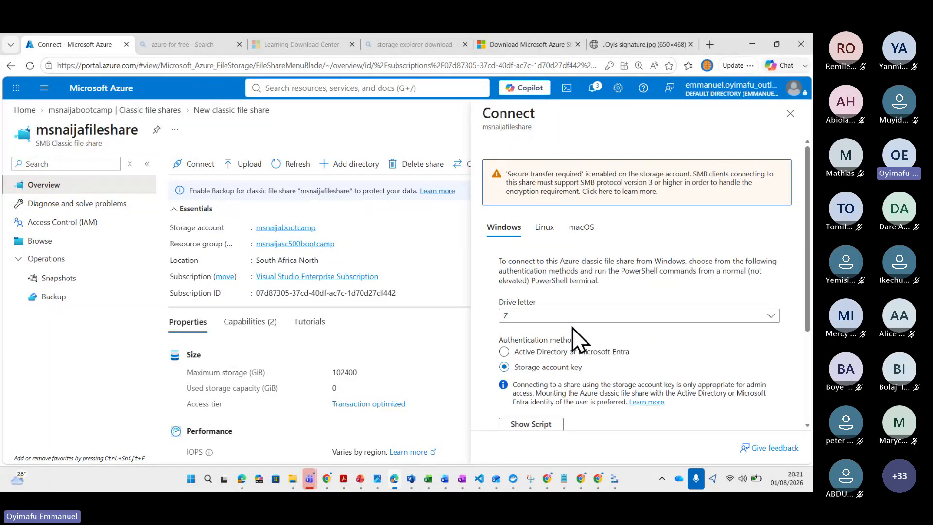
left_click(545, 233)
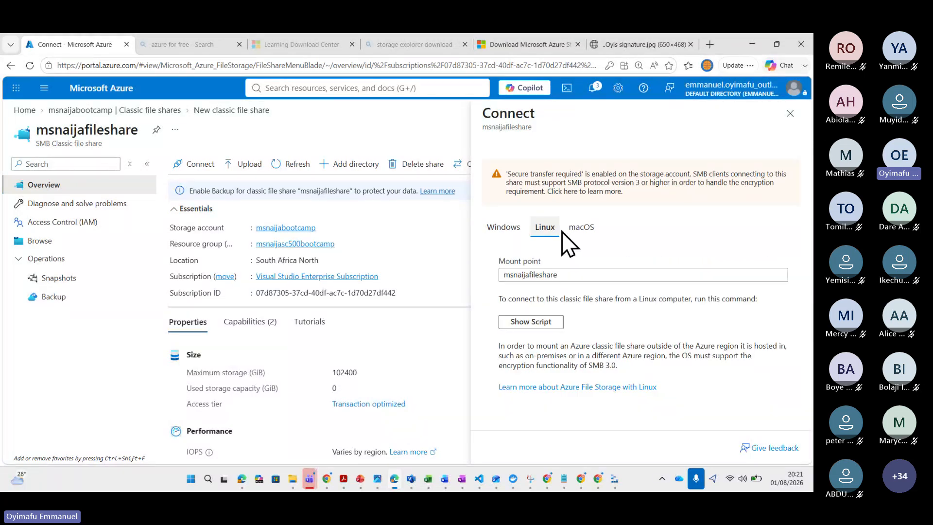
left_click(589, 229)
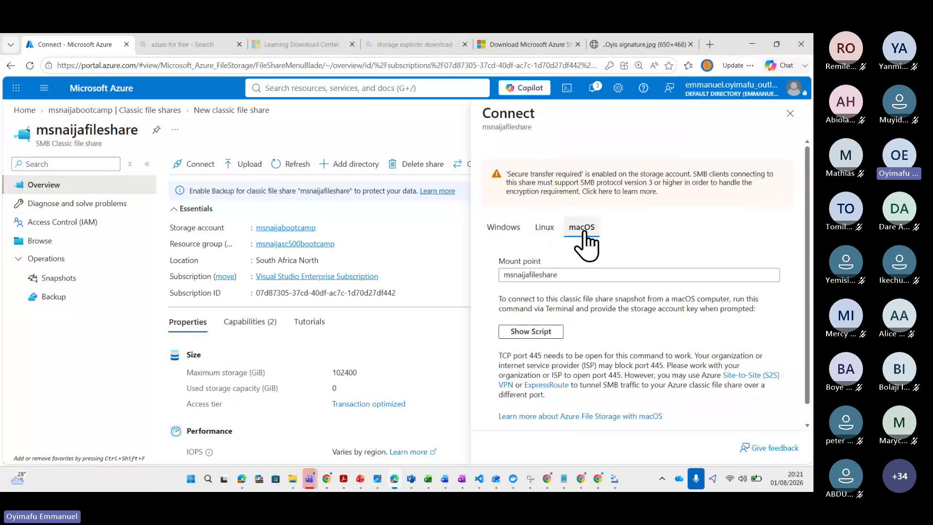
left_click(514, 233)
Step: Keep drive letter Z with storage account key authentication
scroll(571, 331, "down", 1)
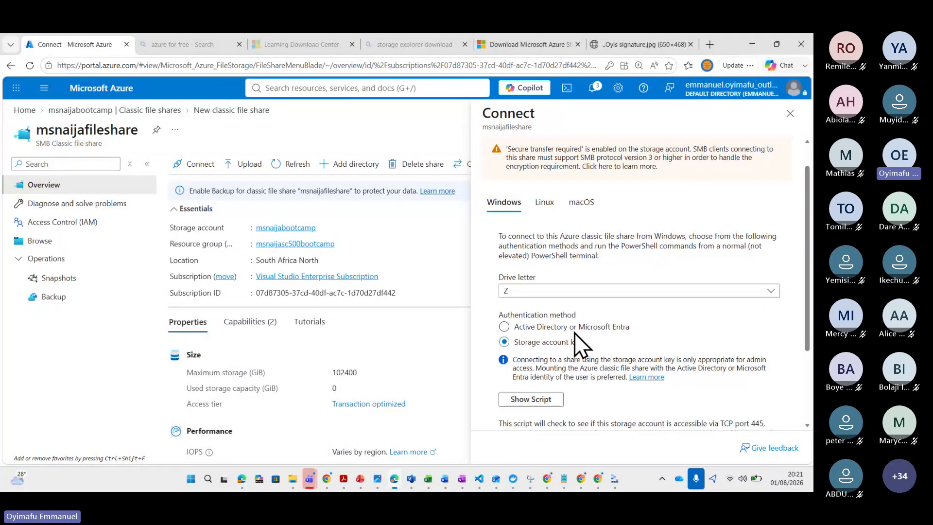
scroll(574, 333, "up", 1)
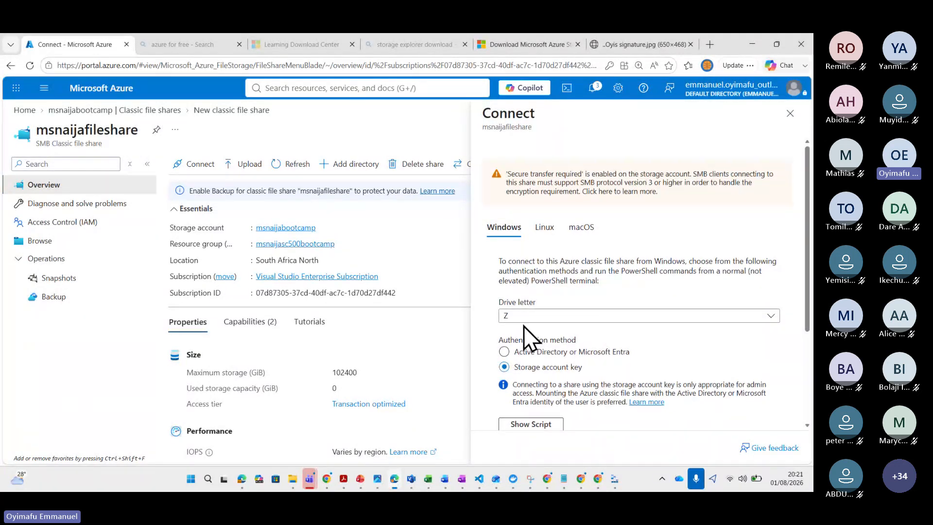
left_click(515, 317)
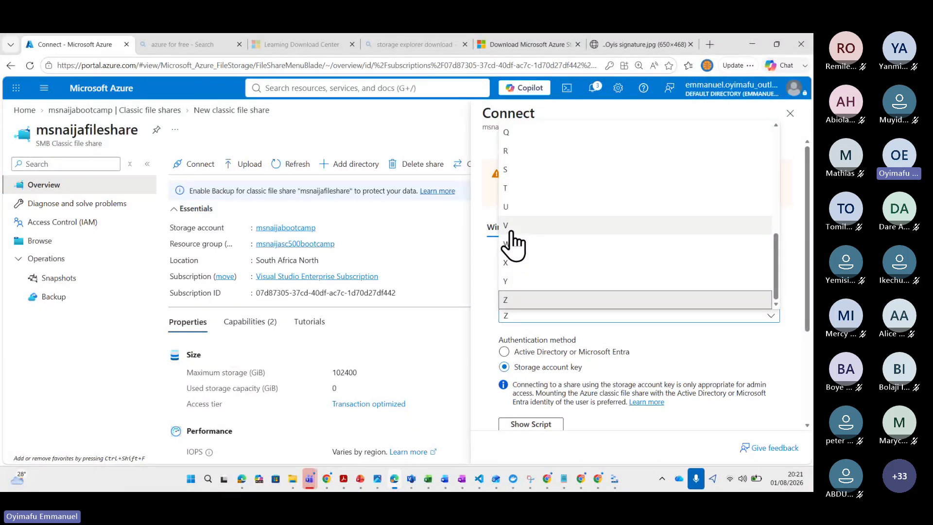
left_click(520, 305)
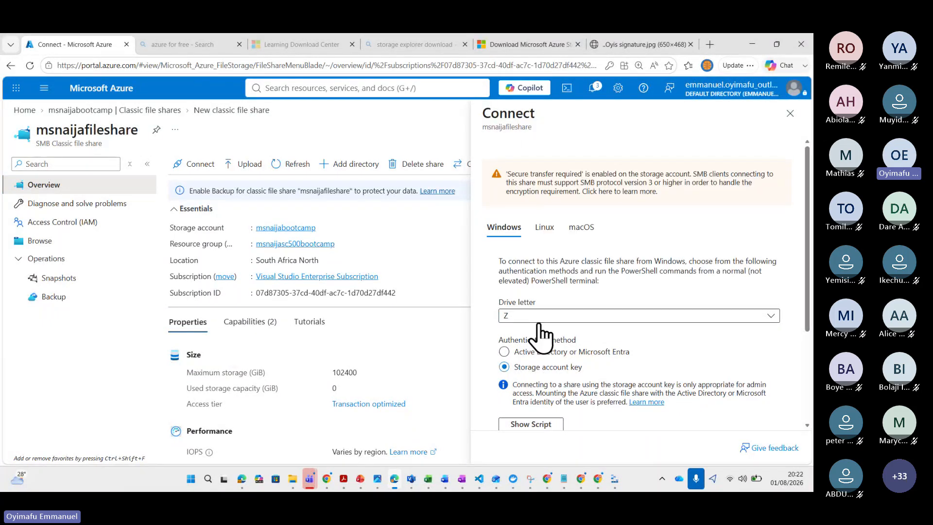
scroll(540, 325, "down", 3)
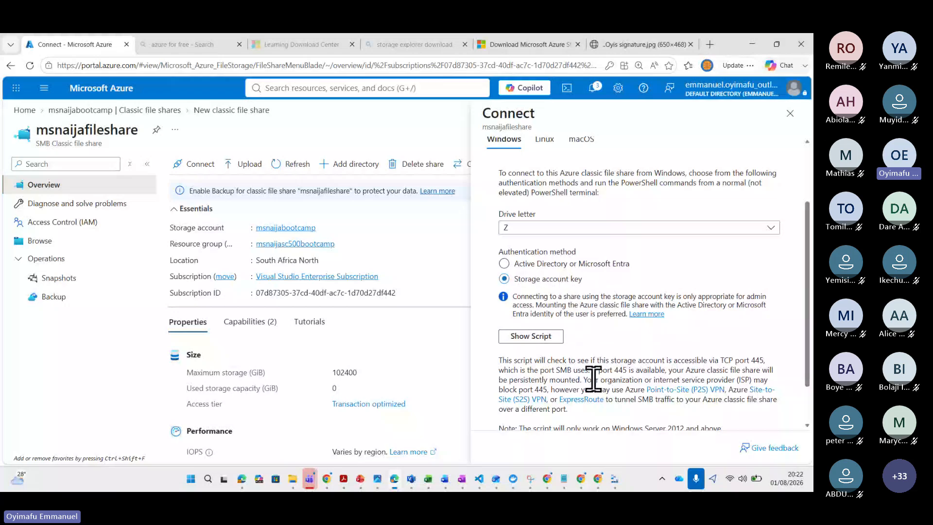
scroll(593, 378, "up", 2)
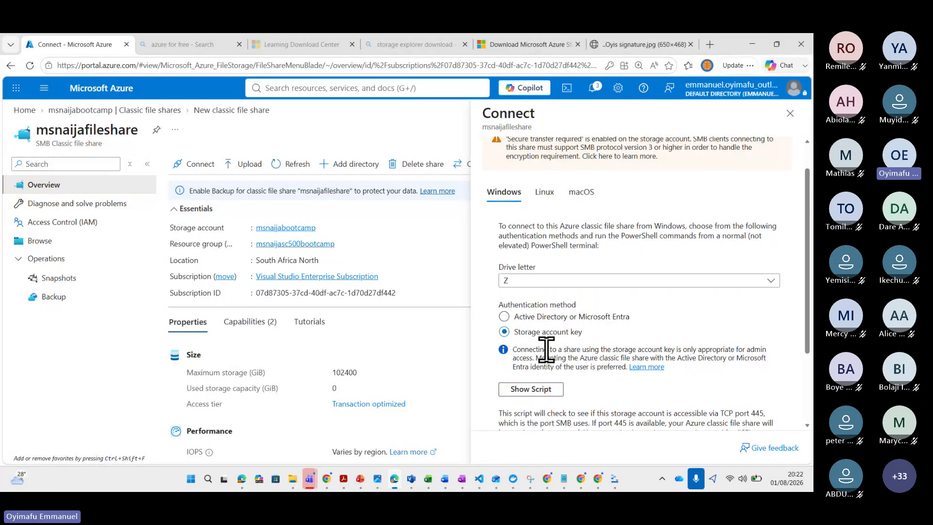
Step: Show and copy the PowerShell script mapping msnaijafileshare to drive Z, then open Start
left_click(531, 390)
scroll(535, 398, "down", 1)
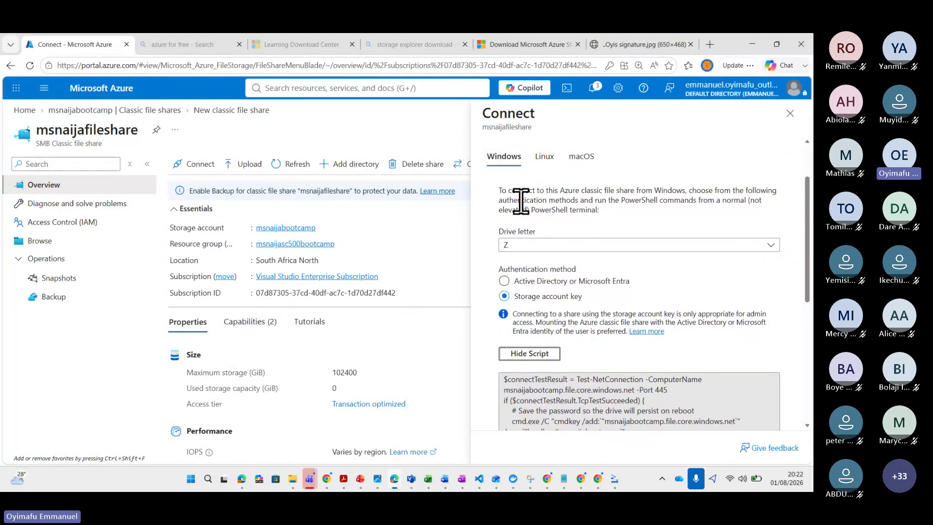
scroll(559, 379, "down", 2)
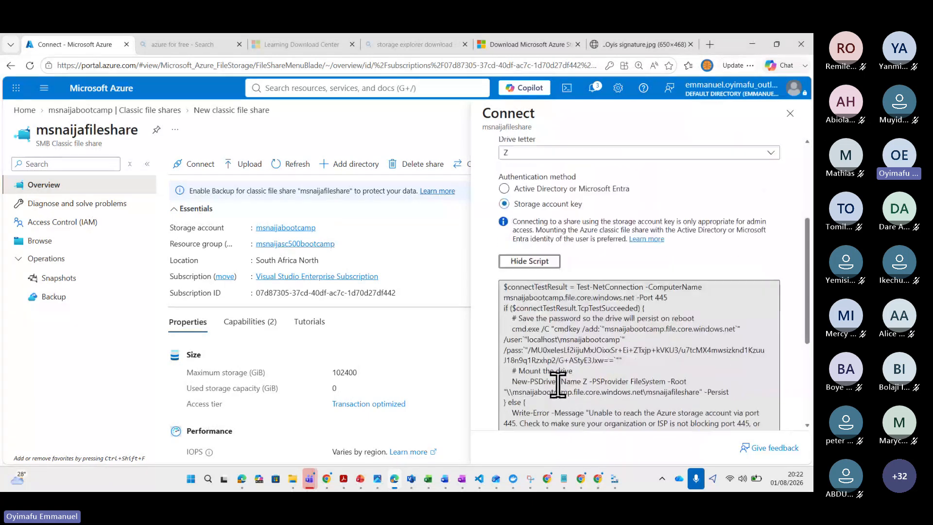
scroll(558, 384, "down", 1)
scroll(557, 385, "down", 1)
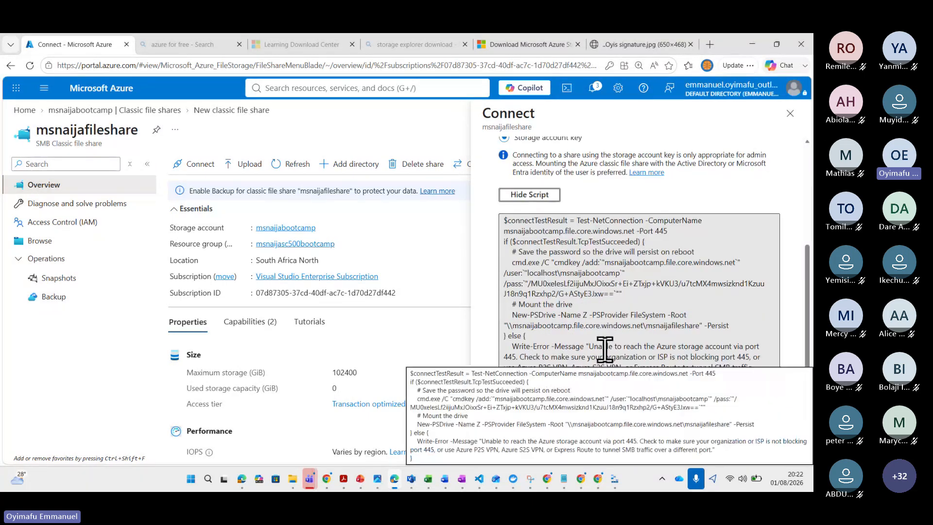
scroll(598, 335, "up", 1)
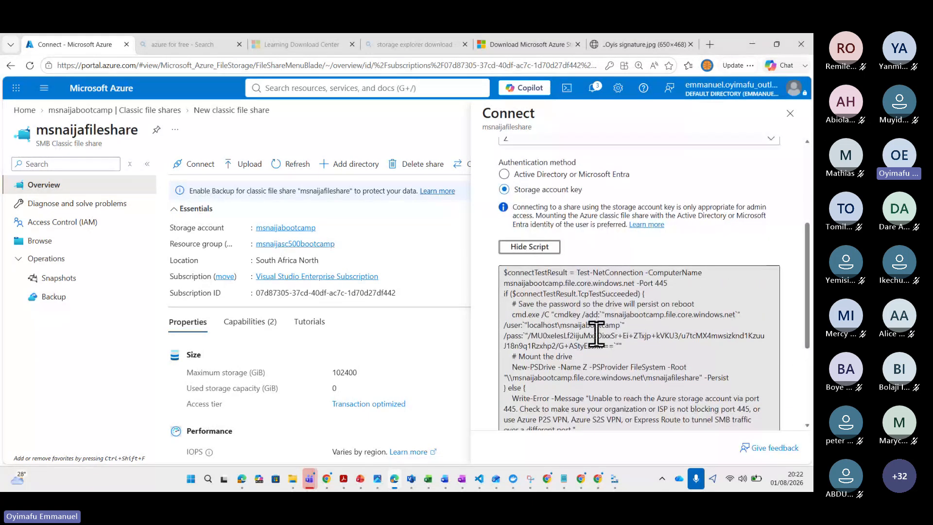
scroll(573, 364, "down", 1)
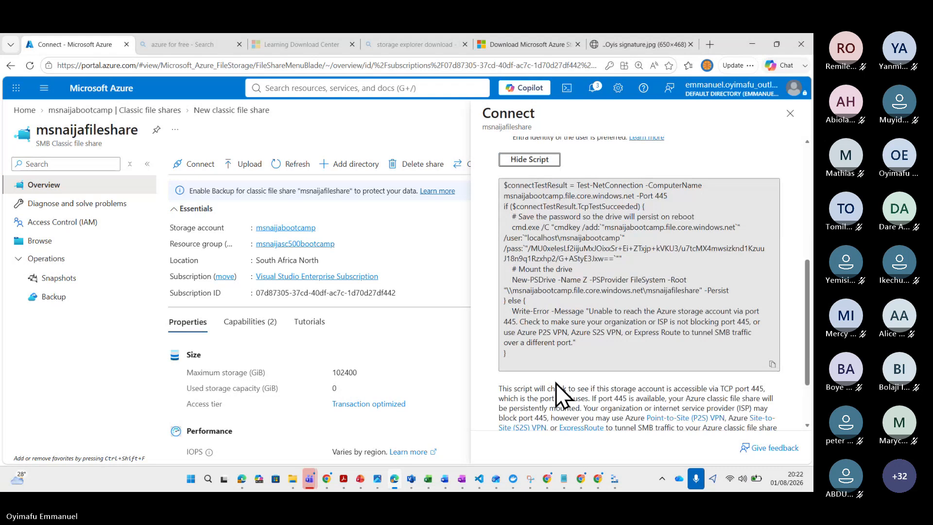
scroll(631, 366, "down", 1)
left_click(772, 365)
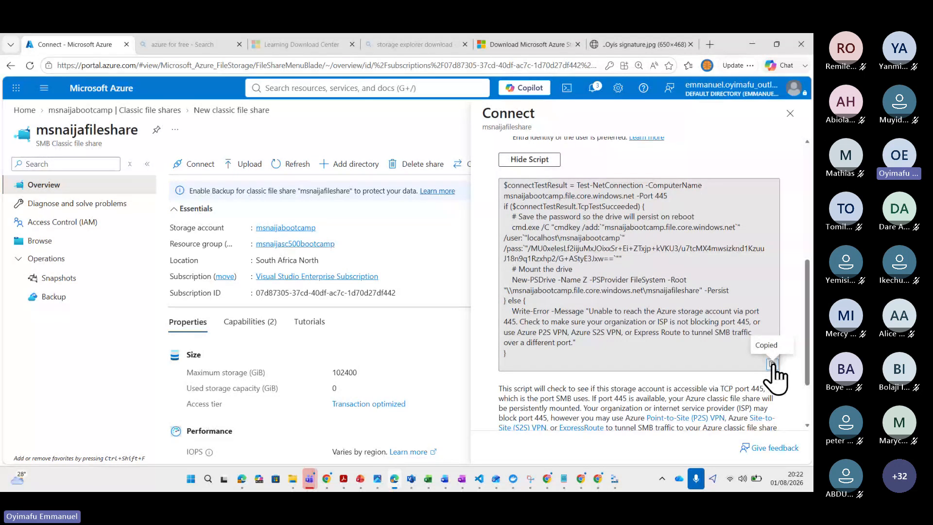
left_click(191, 480)
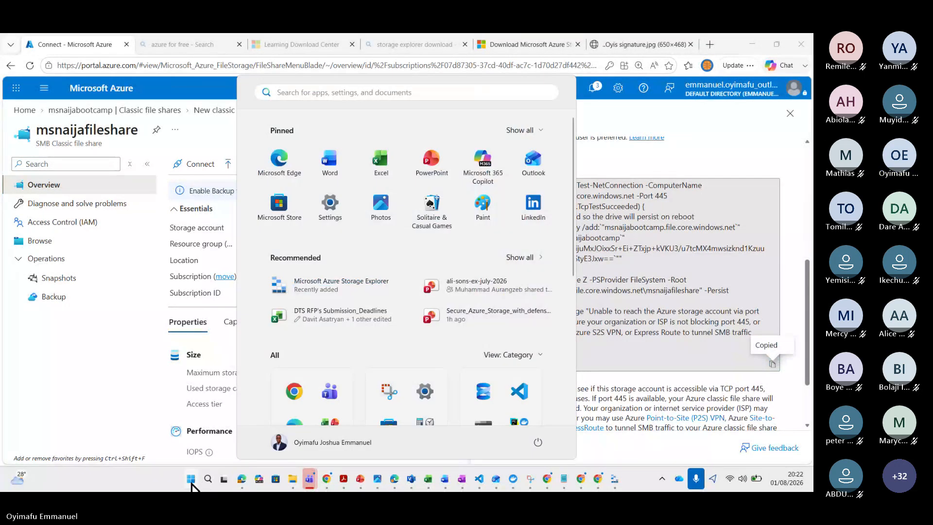
Step: Search the Start menu for 'powe' and launch Windows PowerShell ISE as administrator
type("powetr")
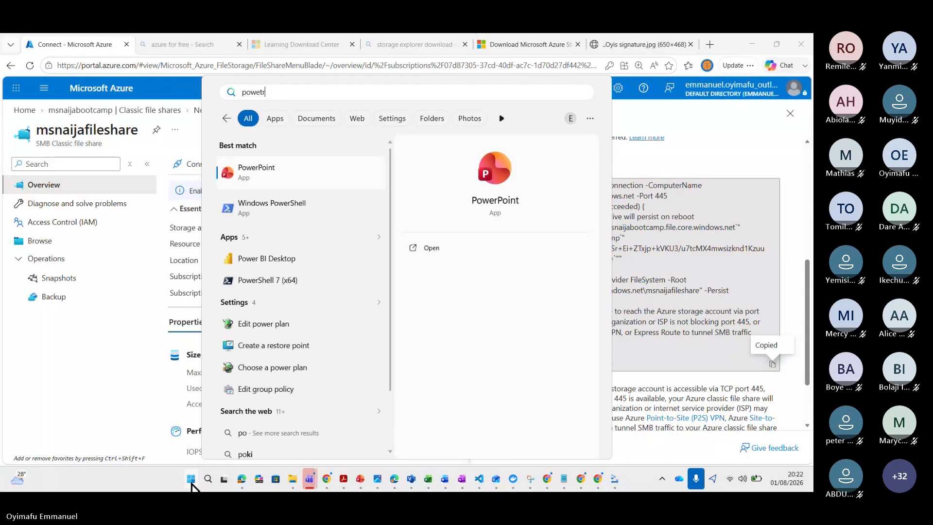
key("BackSpace")
key("BackSpace")
type("r")
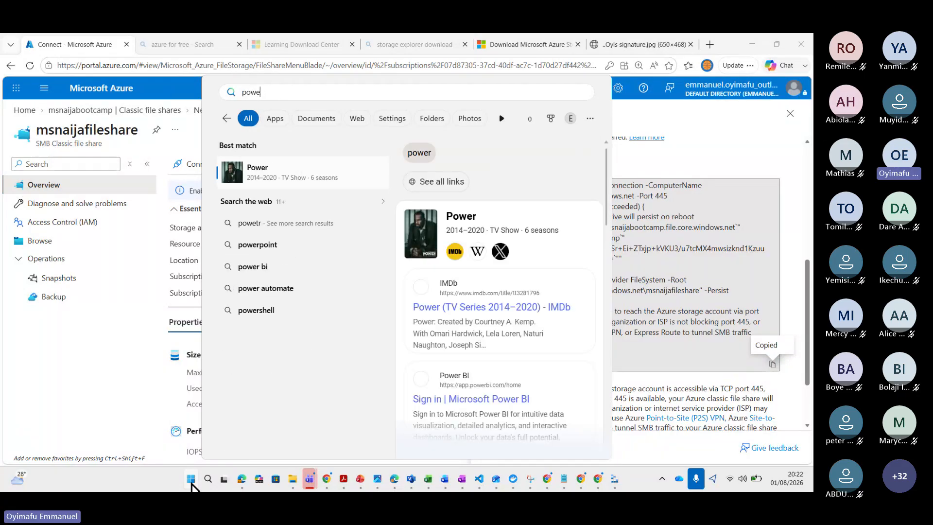
key("BackSpace")
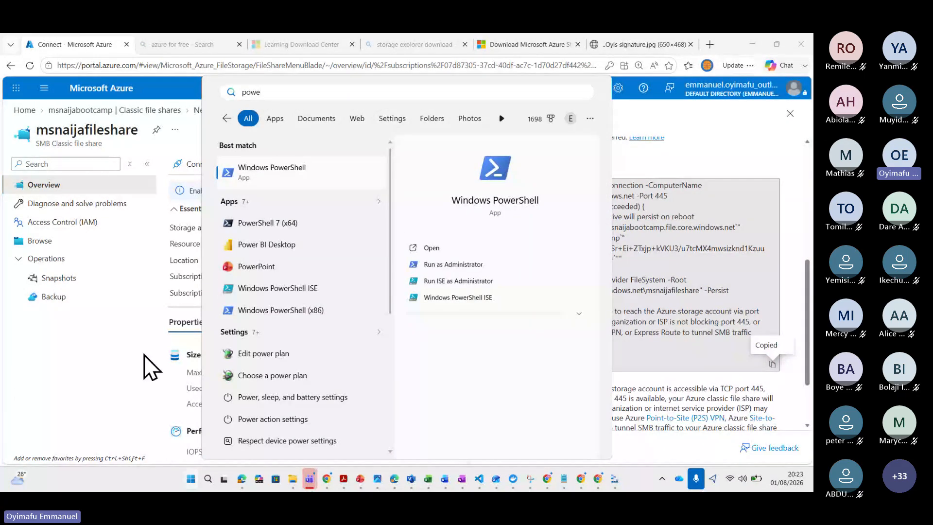
right_click(264, 293)
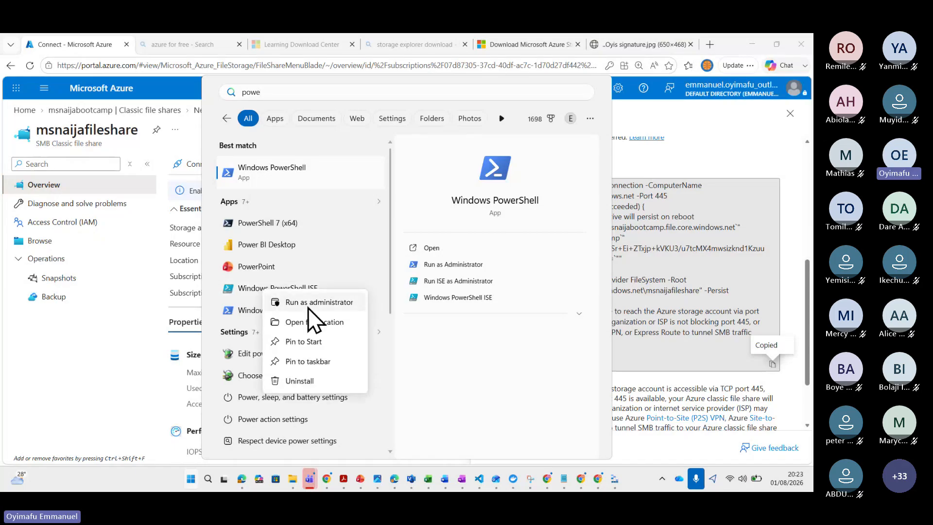
left_click(308, 306)
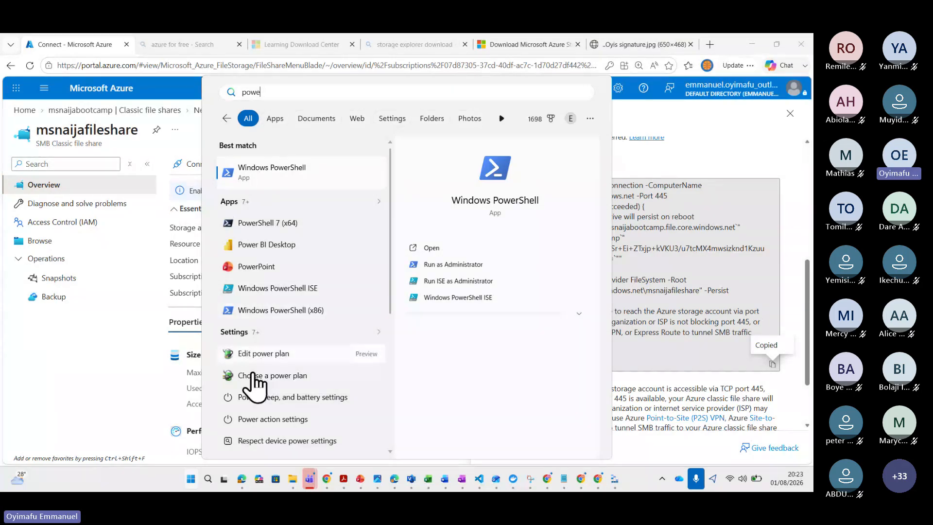
left_click(276, 291)
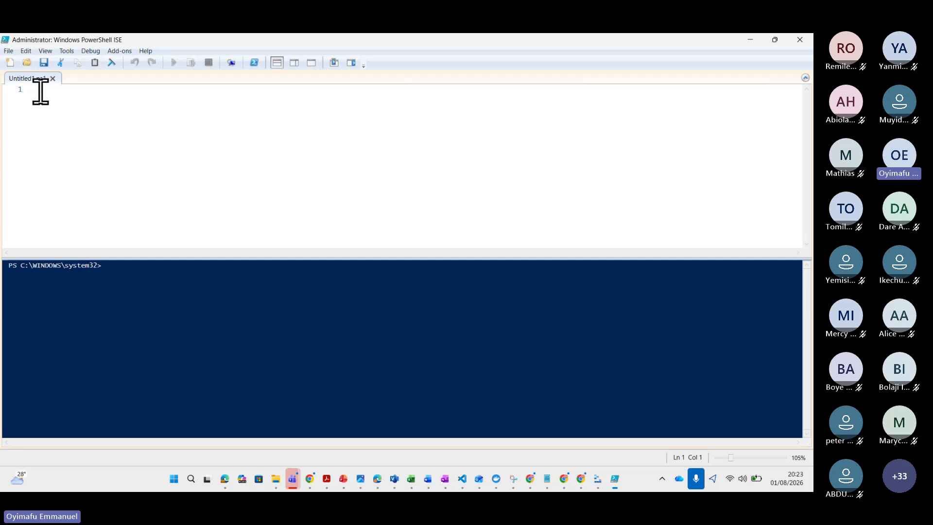
Step: Paste the file-share mount script into PowerShell ISE and run it until cmdkey reports the credential added
key("ctrl+v")
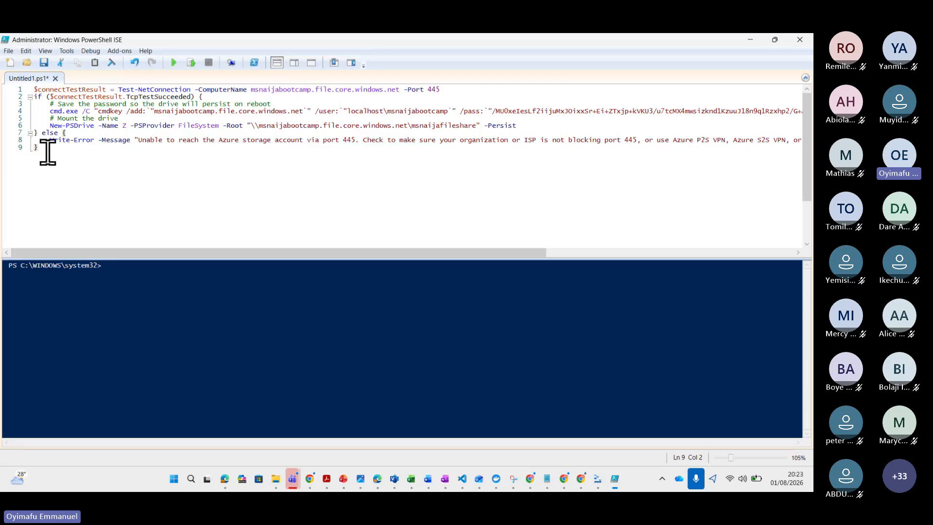
left_click(174, 66)
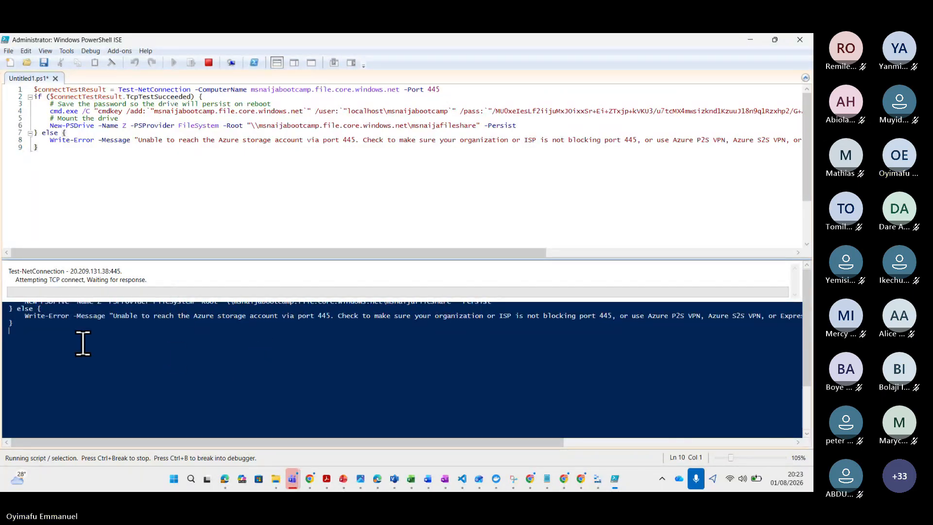
scroll(54, 167, "down", 2)
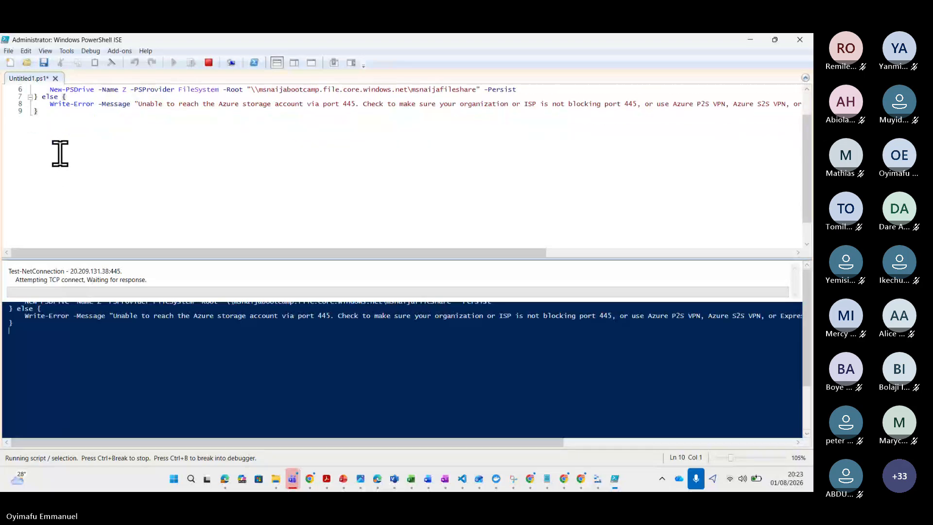
scroll(54, 166, "up", 2)
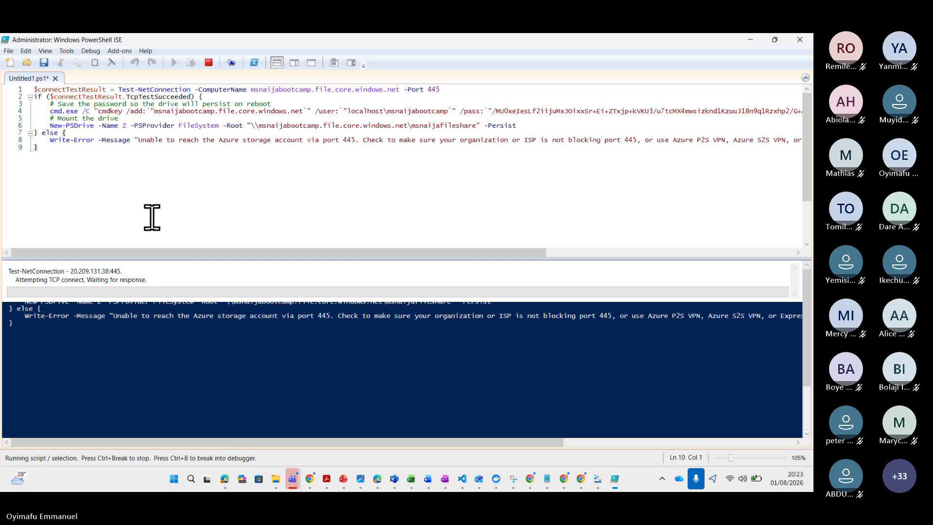
scroll(159, 203, "down", 3)
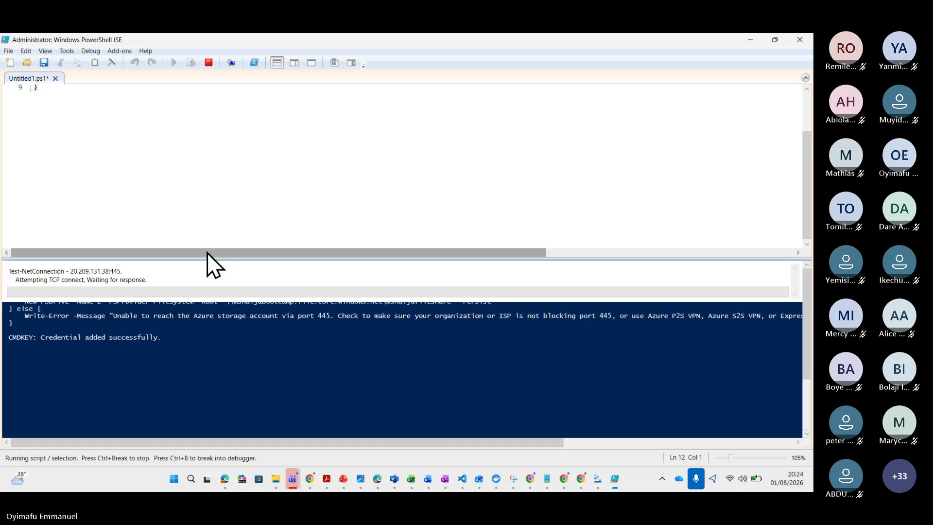
scroll(224, 162, "up", 3)
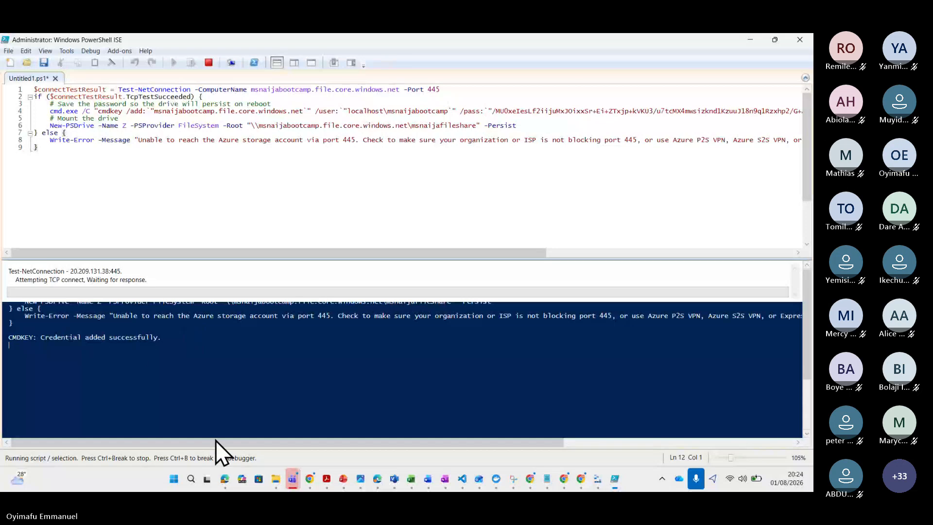
left_click(276, 480)
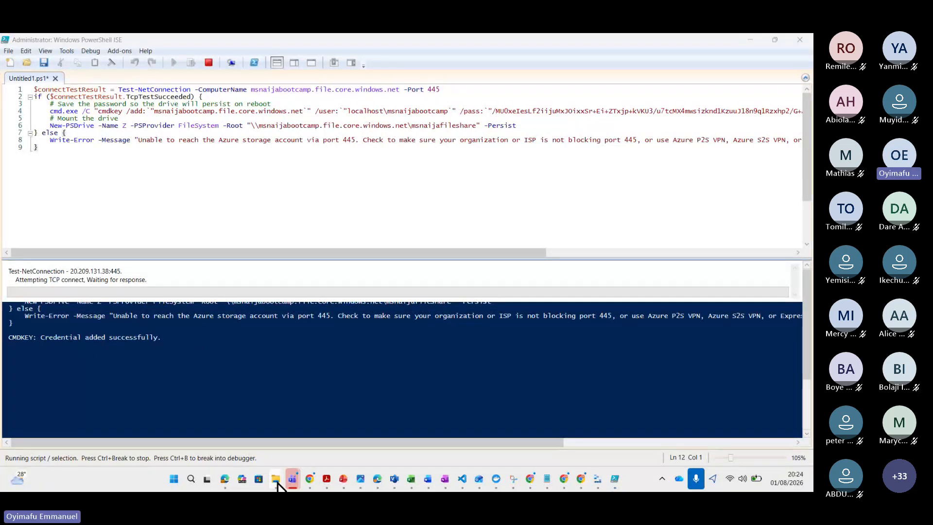
Step: Open This PC in File Explorer and minimize PowerShell ISE
left_click(203, 423)
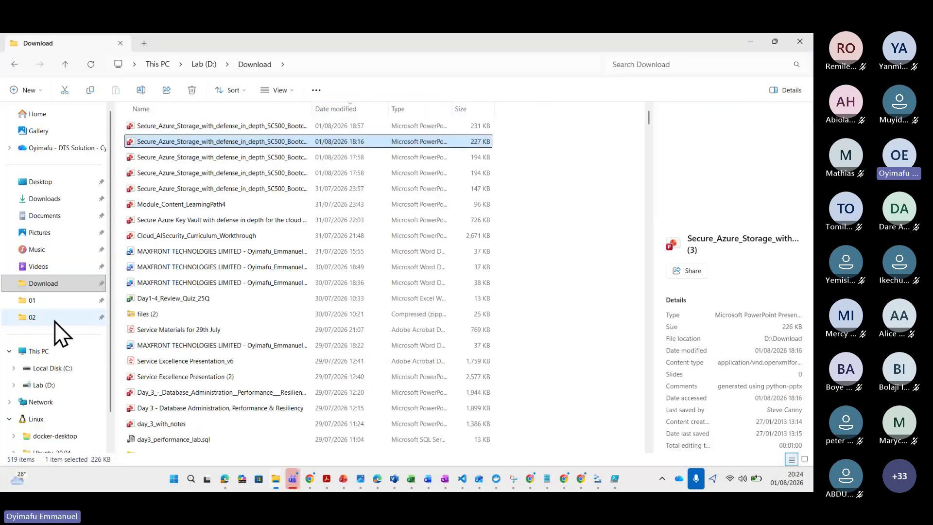
left_click(43, 351)
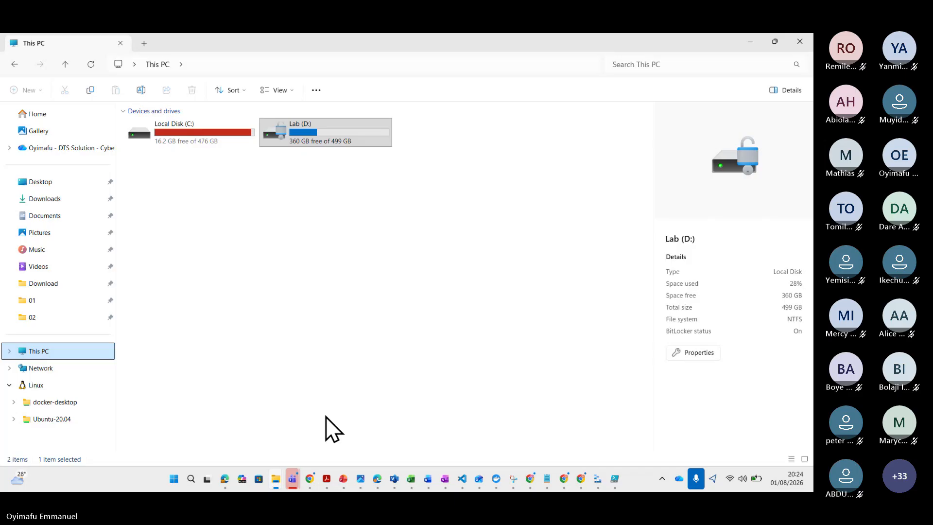
left_click(613, 483)
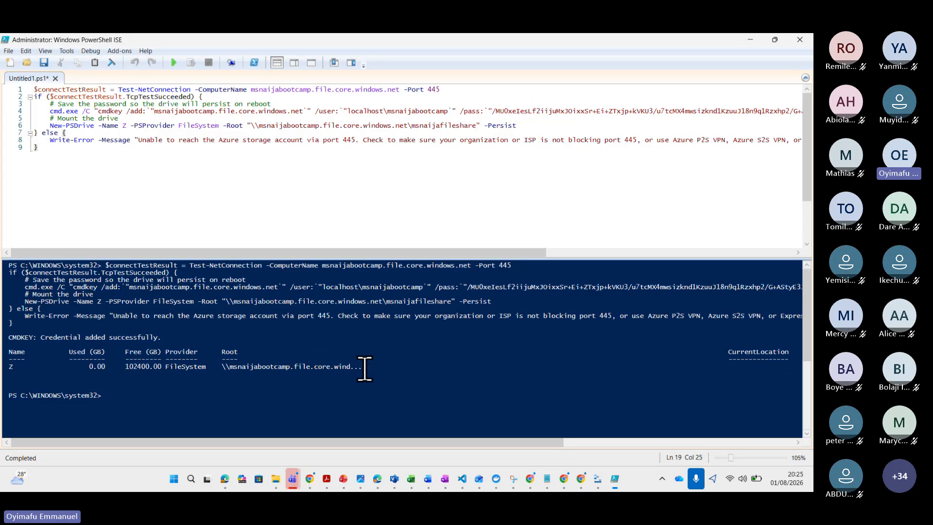
left_click(748, 40)
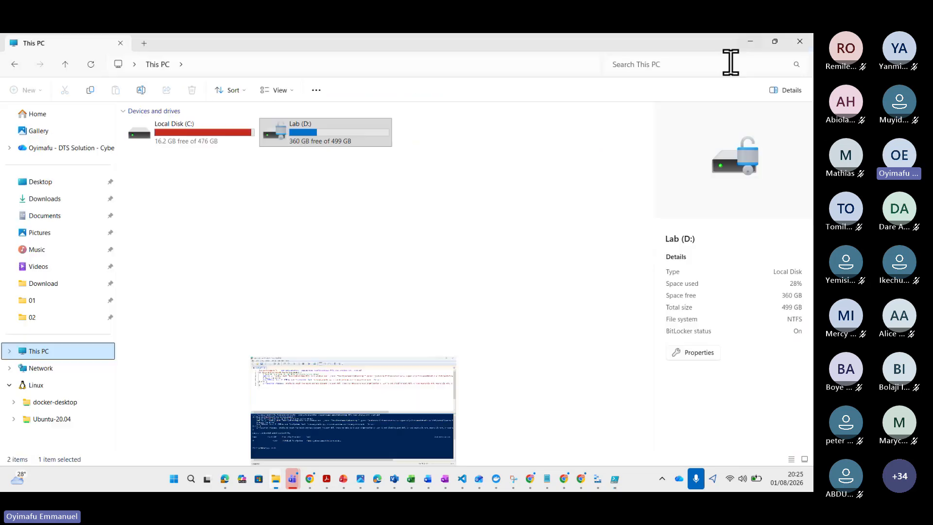
Step: Refresh This PC, check its drives and the Network location, then minimize File Explorer
left_click(90, 65)
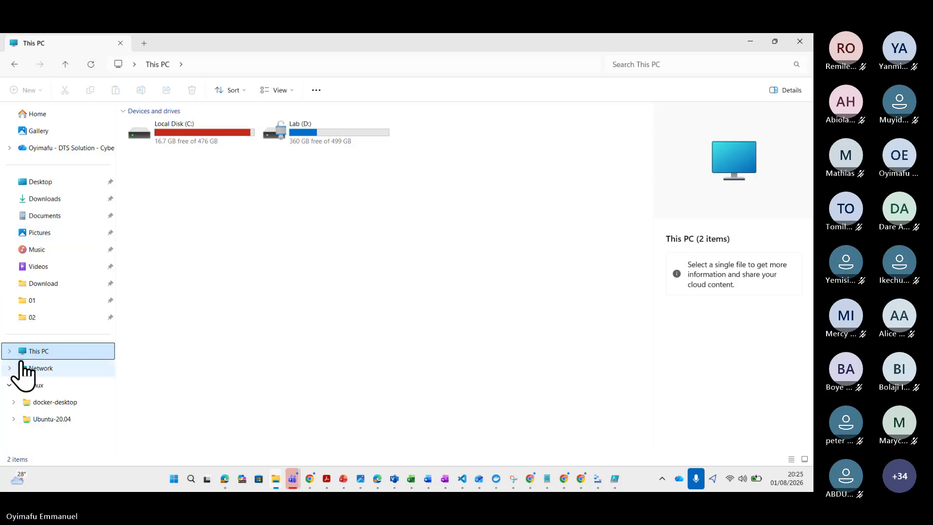
left_click(9, 351)
scroll(81, 377, "down", 1)
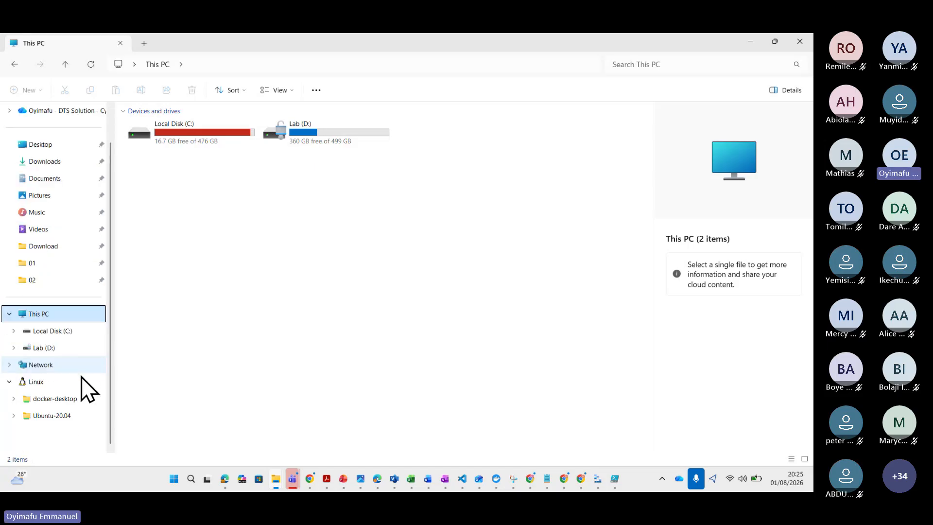
left_click(9, 366)
left_click(39, 365)
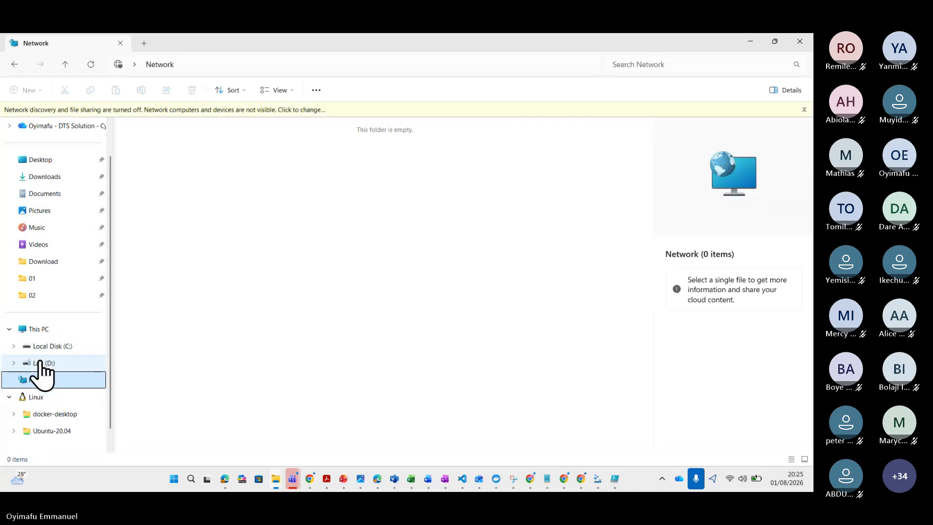
double_click(30, 331)
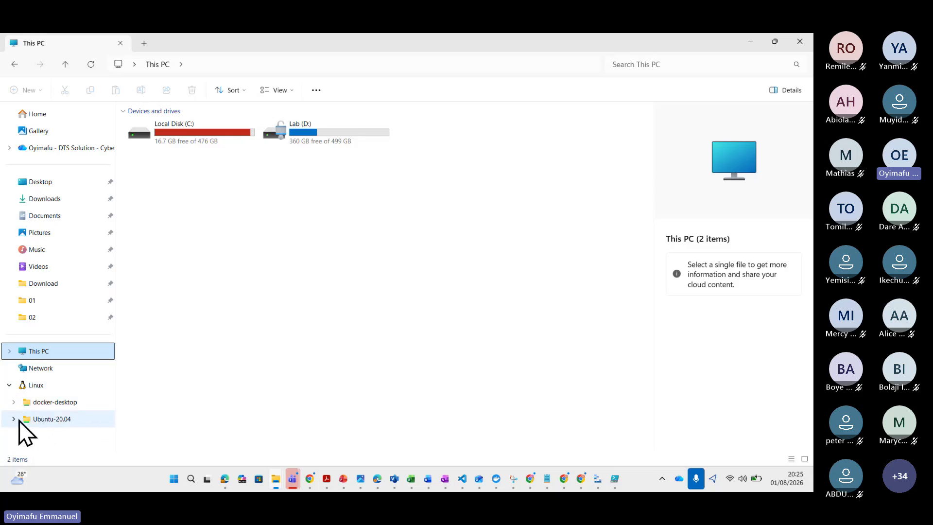
left_click(744, 45)
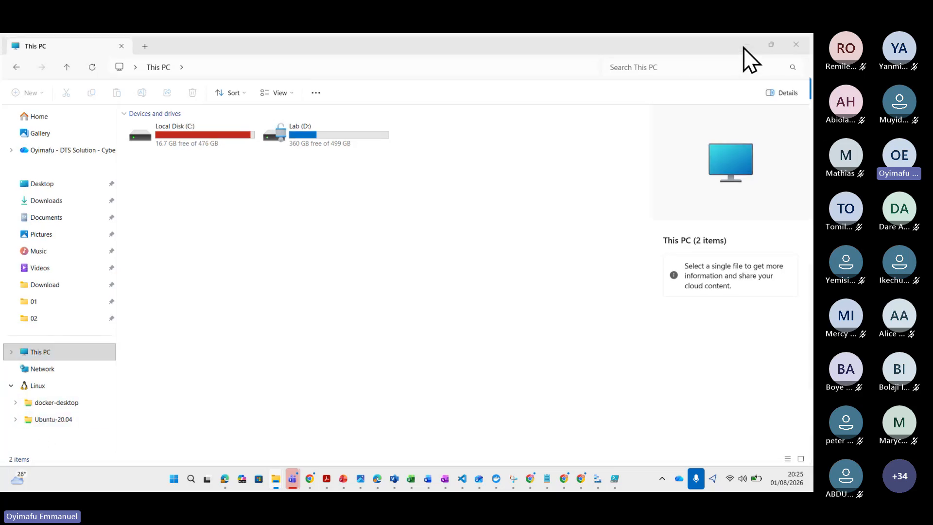
Step: Close the msnaijafileshare Connect pane and return to the msnaijabootcamp storage account
left_click(331, 397)
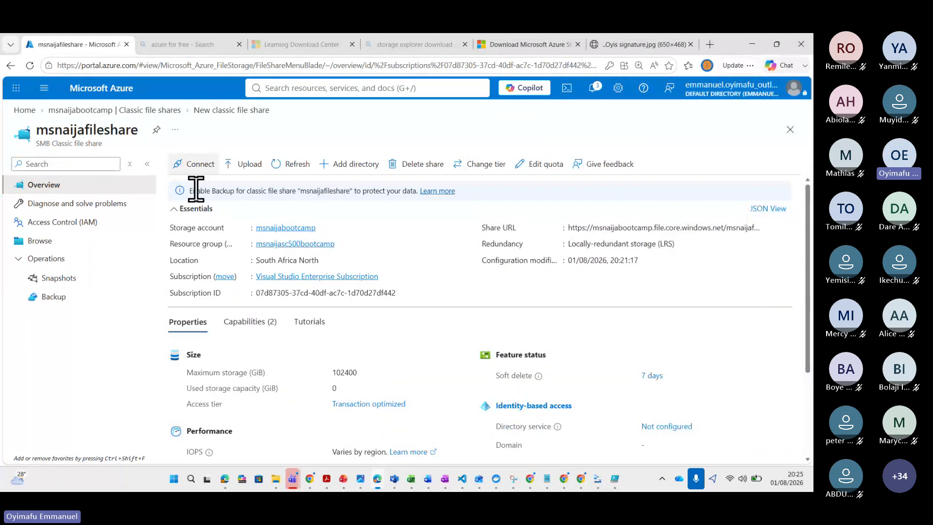
left_click(196, 165)
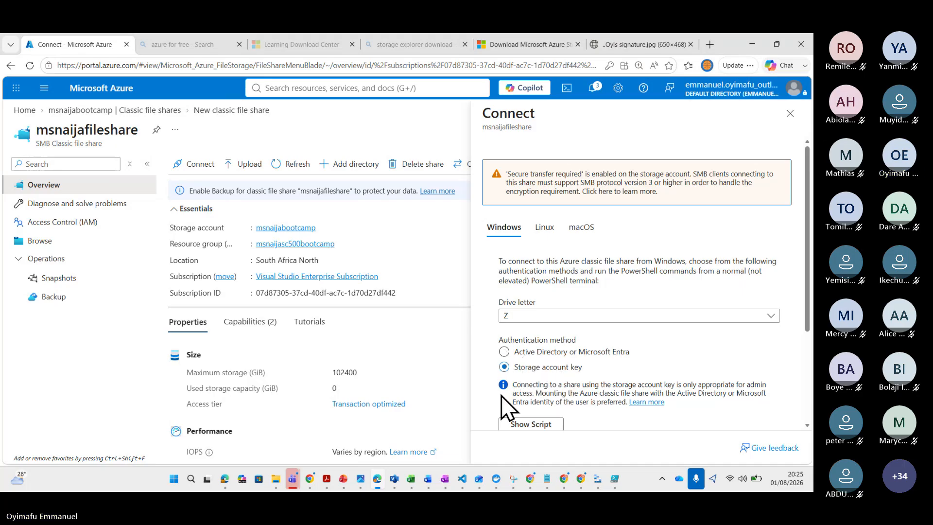
left_click(102, 113)
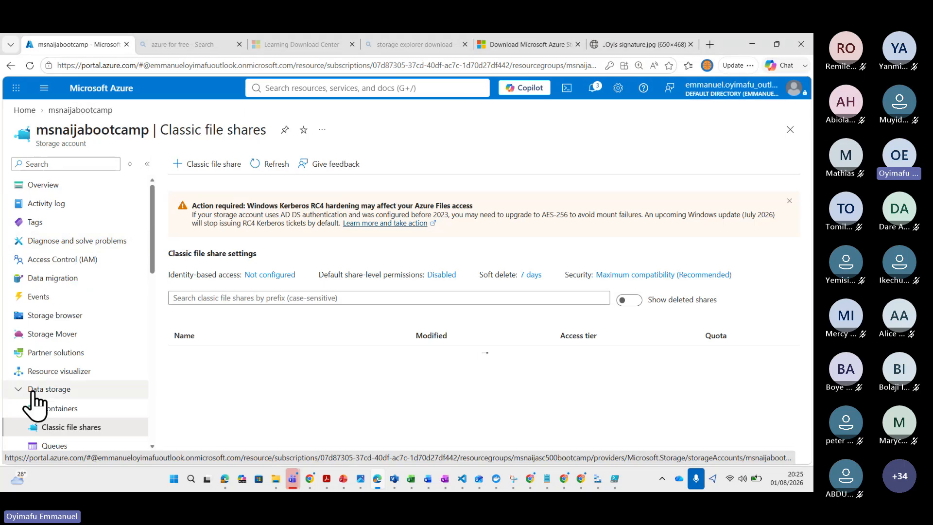
scroll(41, 418, "down", 2)
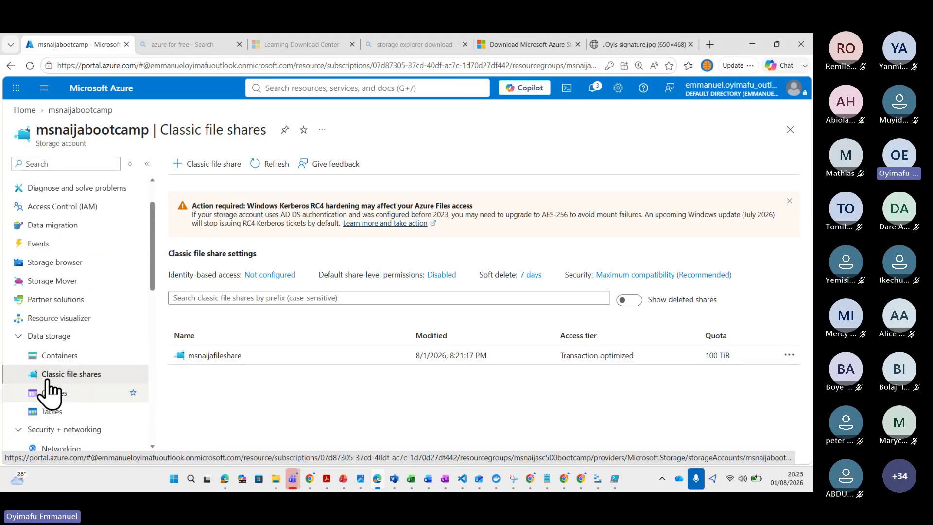
scroll(80, 411, "down", 1)
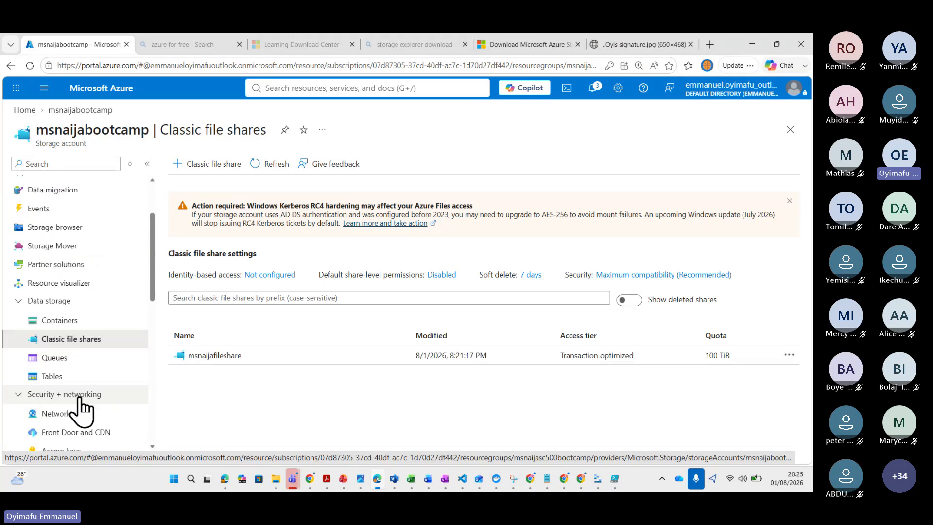
Step: Add a queue named msnaija under Queues and open it
left_click(55, 358)
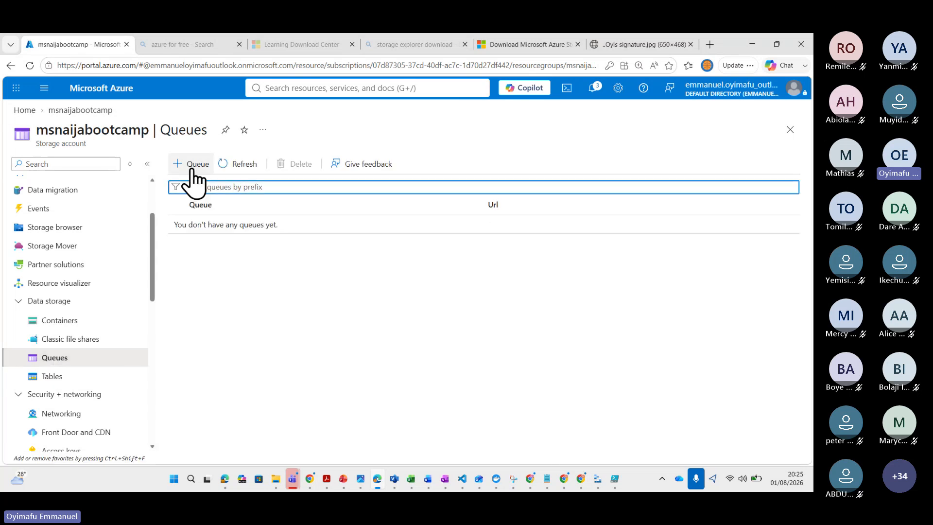
left_click(191, 165)
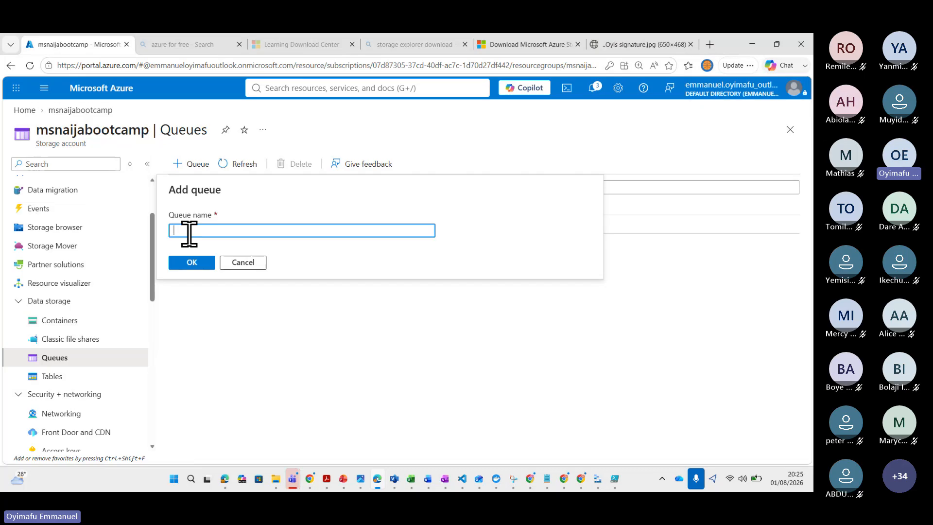
type("msn")
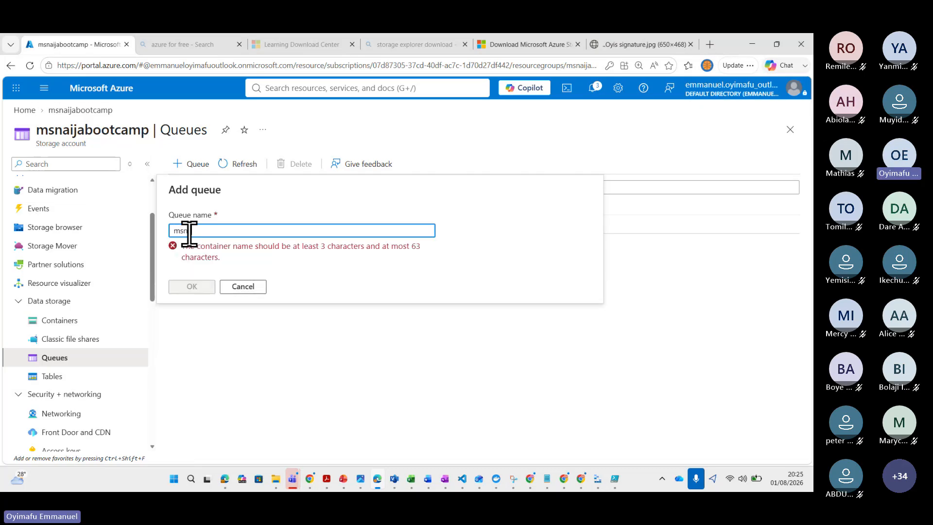
type("aija")
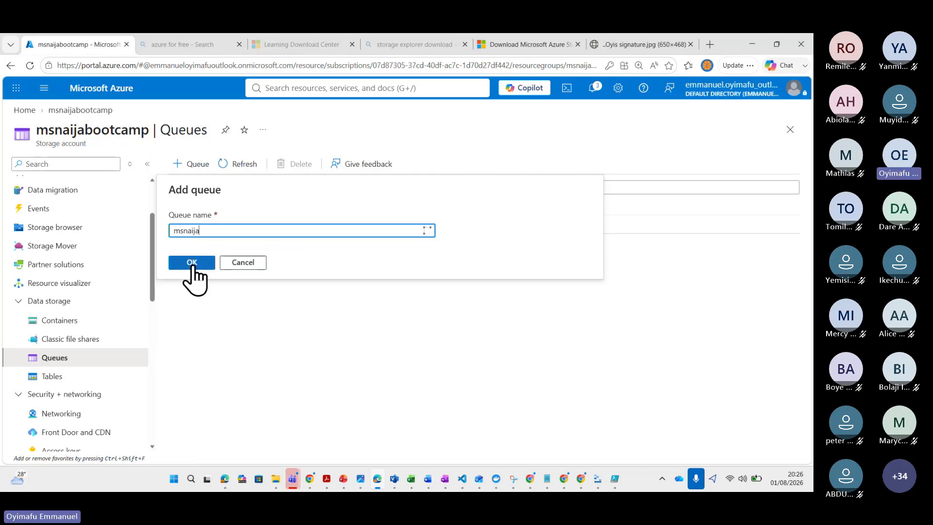
left_click(192, 262)
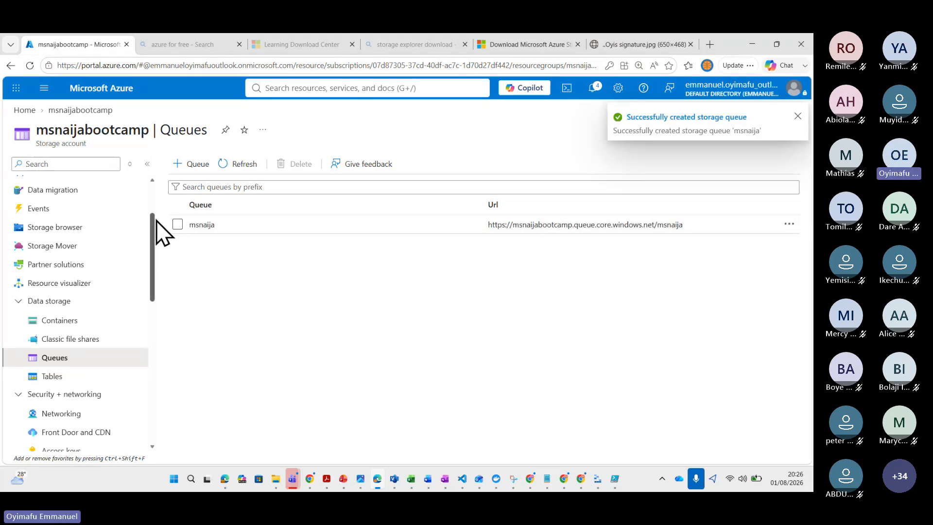
left_click(202, 225)
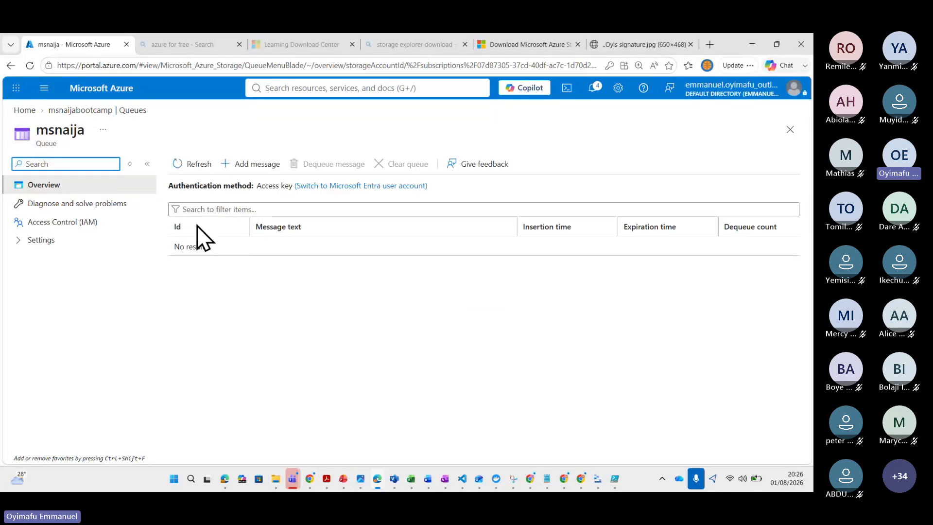
Step: Add a table named msnaijatable under the account's Tables
left_click(112, 114)
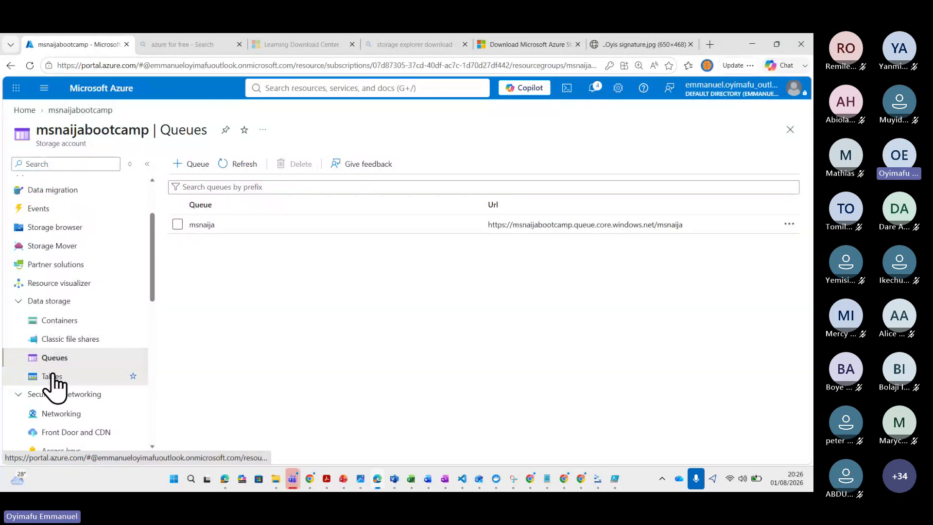
left_click(55, 379)
left_click(189, 163)
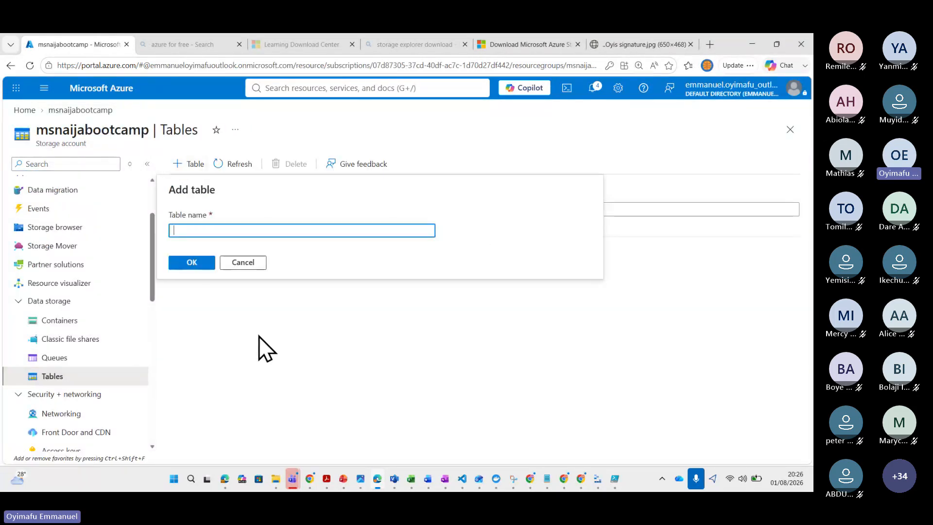
left_click(212, 231)
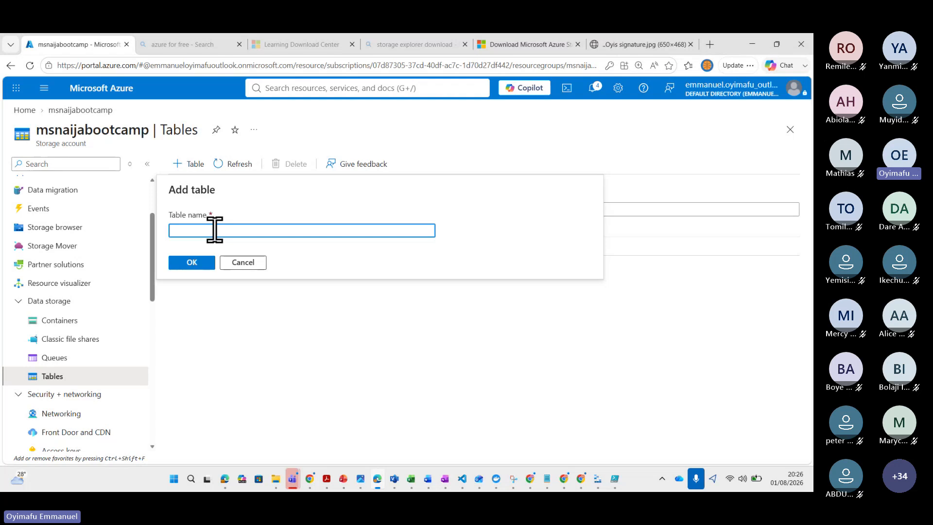
type("msnaijatabl")
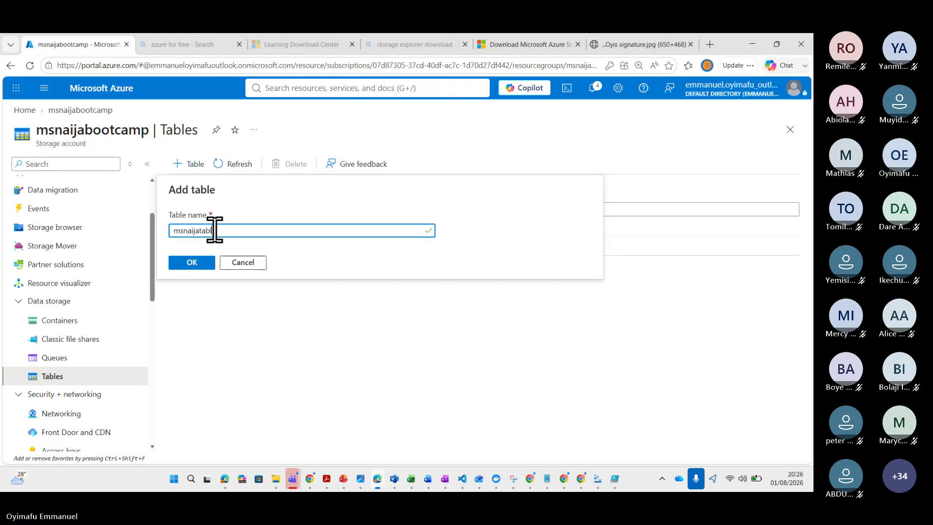
type("e")
left_click(192, 262)
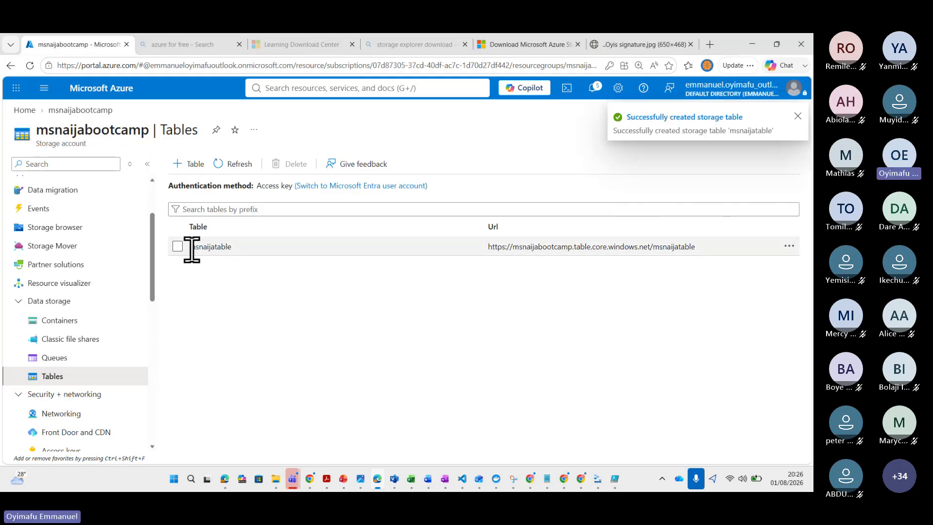
Step: Inspect the msnaijatable row's actions menu, then dismiss it
left_click(210, 246)
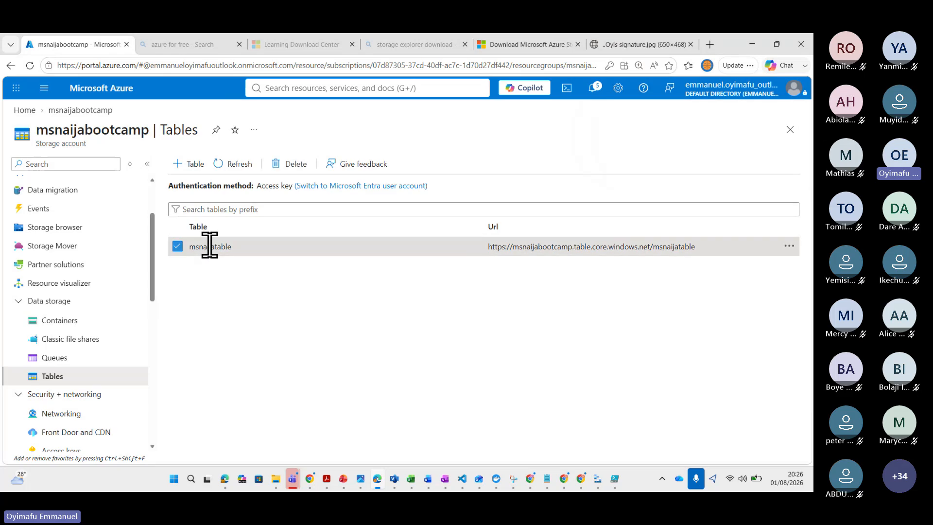
left_click_drag(214, 252, 217, 252)
left_click(197, 246)
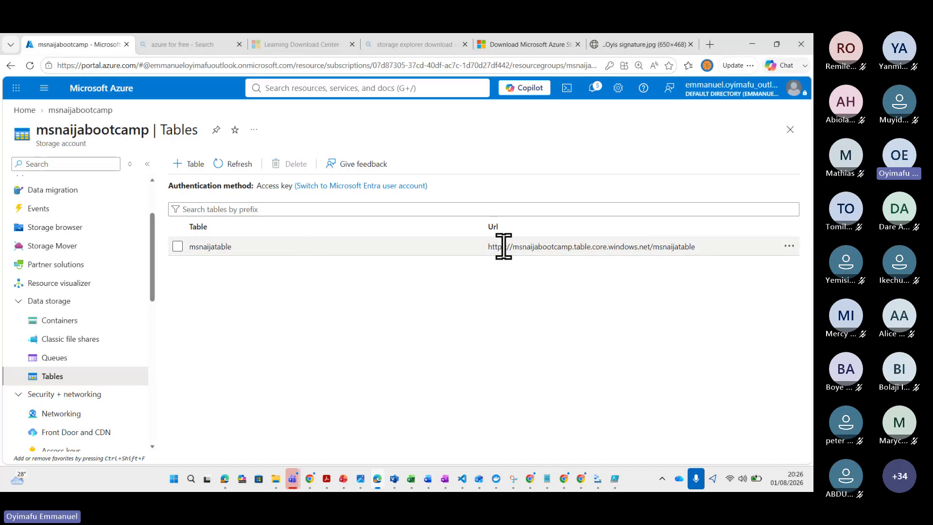
left_click(789, 246)
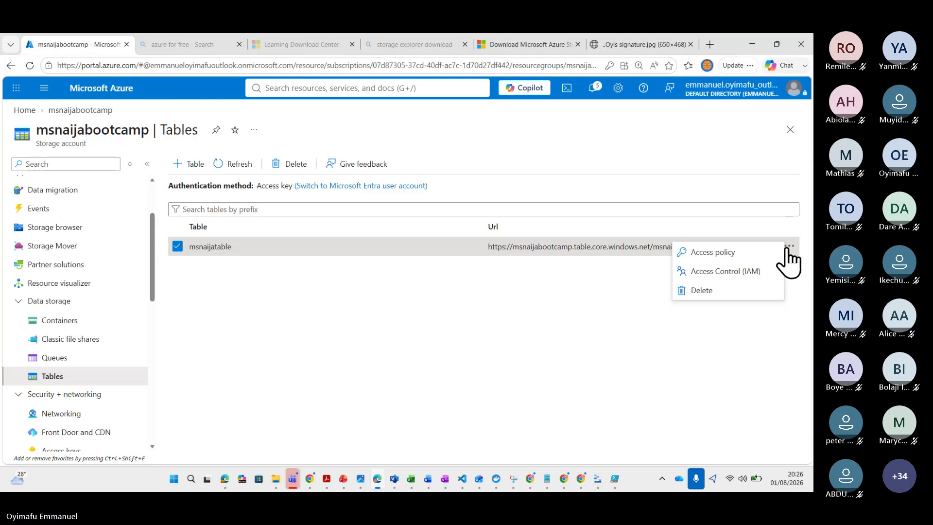
left_click(442, 355)
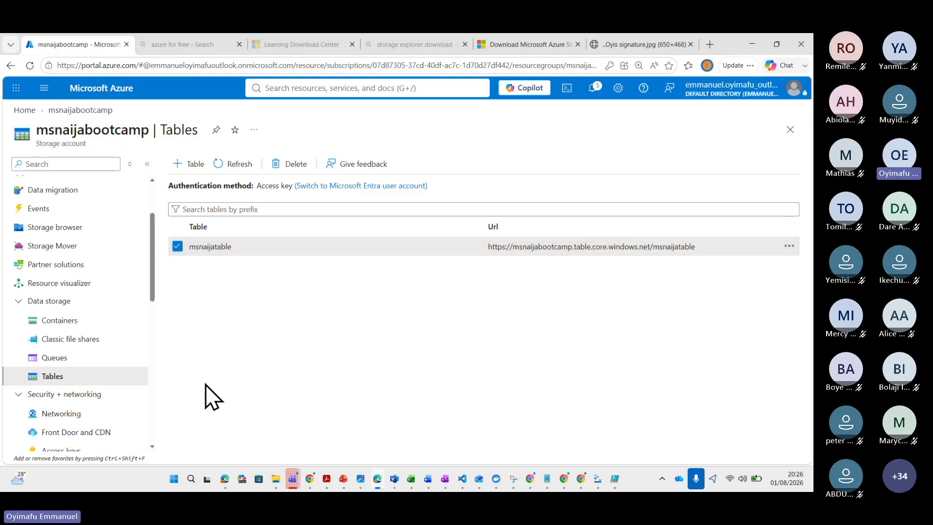
left_click(178, 247)
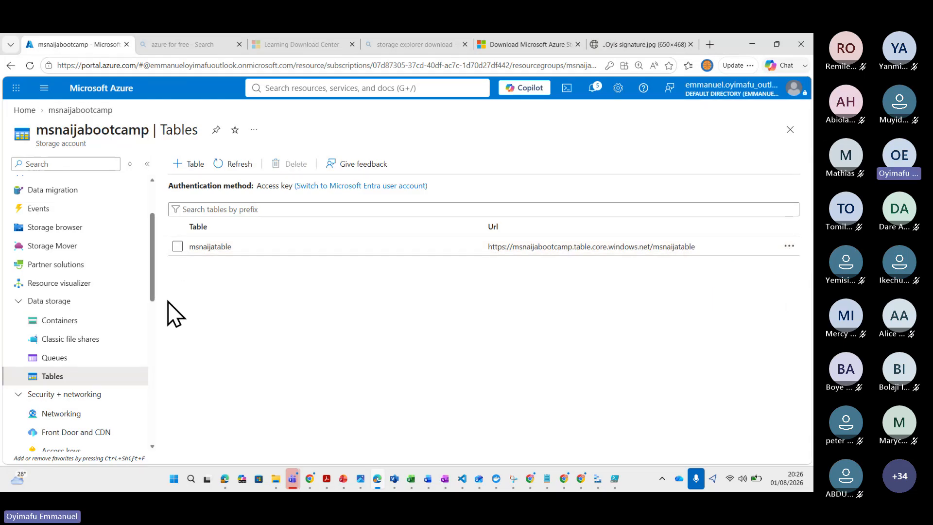
scroll(72, 388, "down", 3)
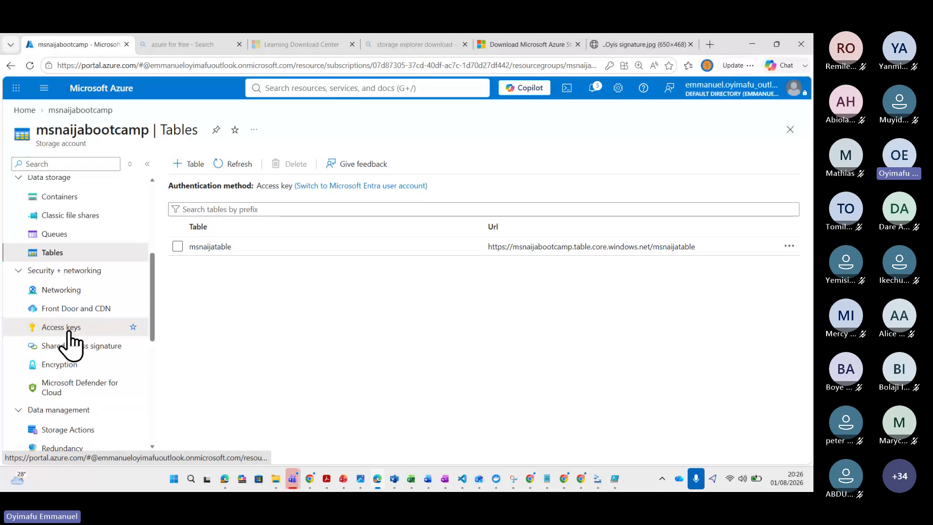
Step: Copy key1's connection string from Access keys and restore Azure Storage Explorer in a smaller window
left_click(72, 335)
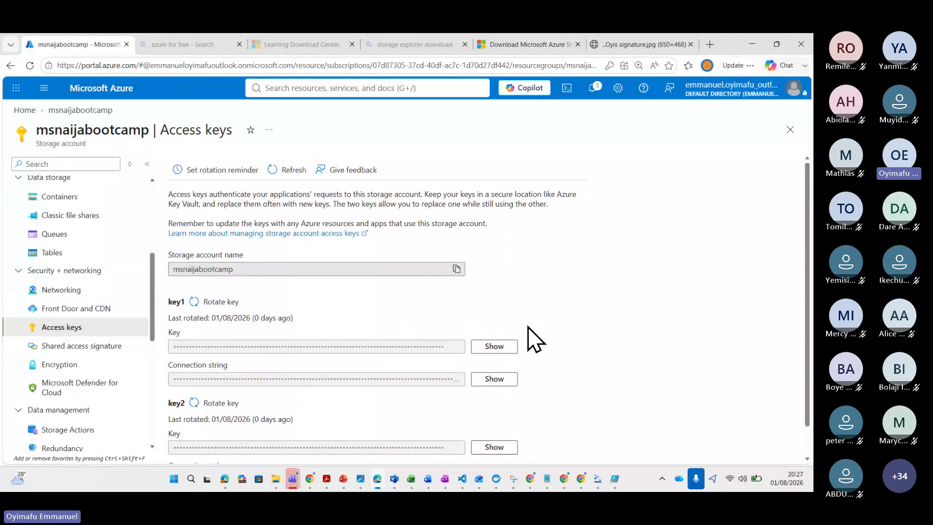
scroll(288, 334, "down", 1)
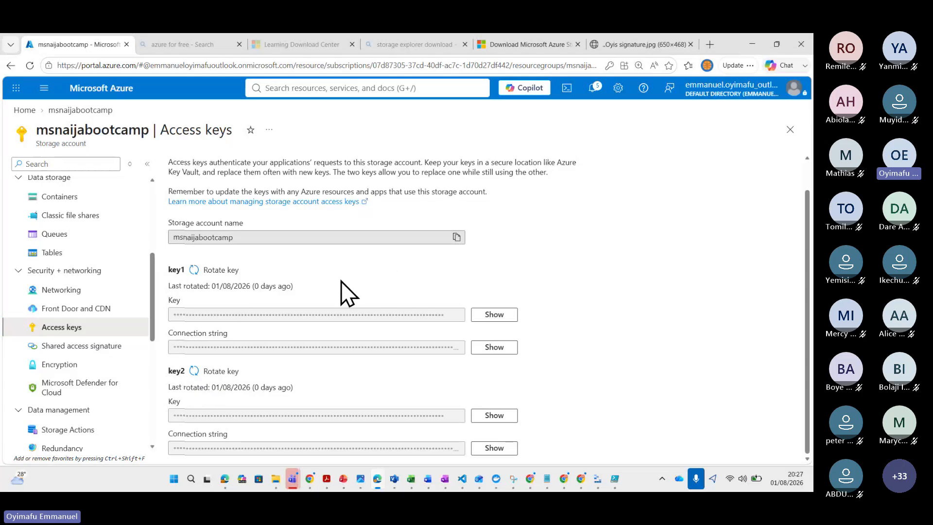
scroll(58, 274, "up", 2)
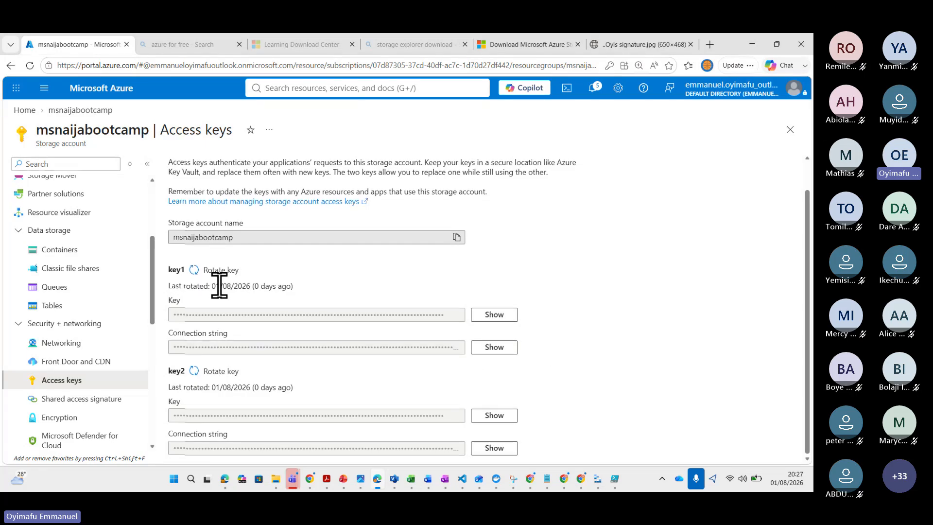
scroll(229, 271, "up", 1)
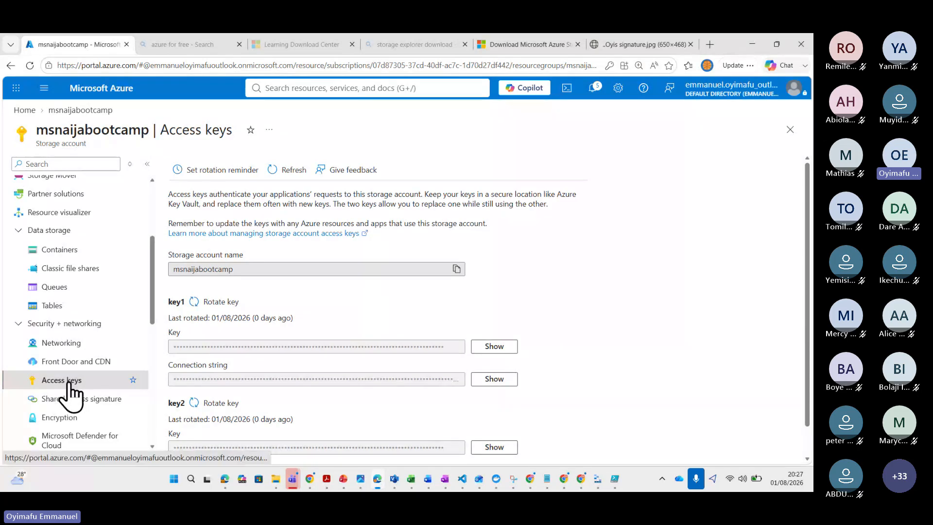
scroll(436, 323, "down", 1)
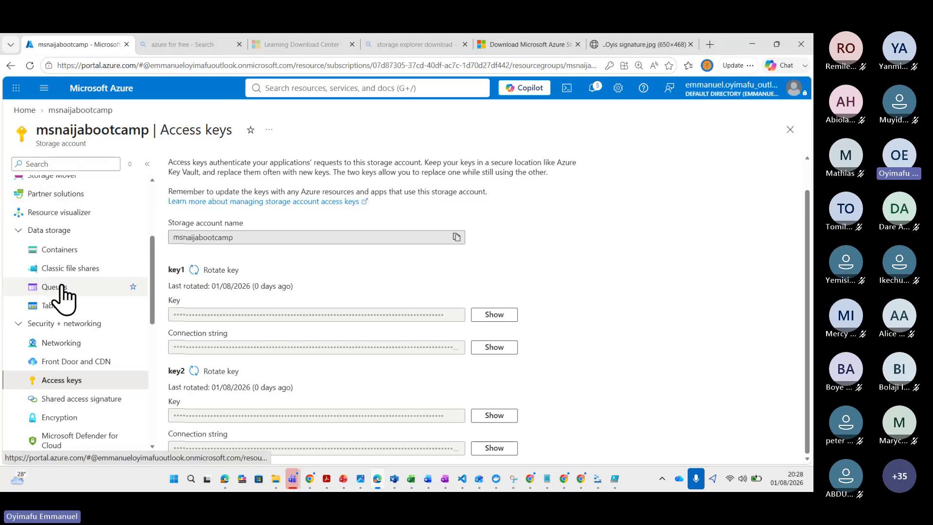
left_click(498, 347)
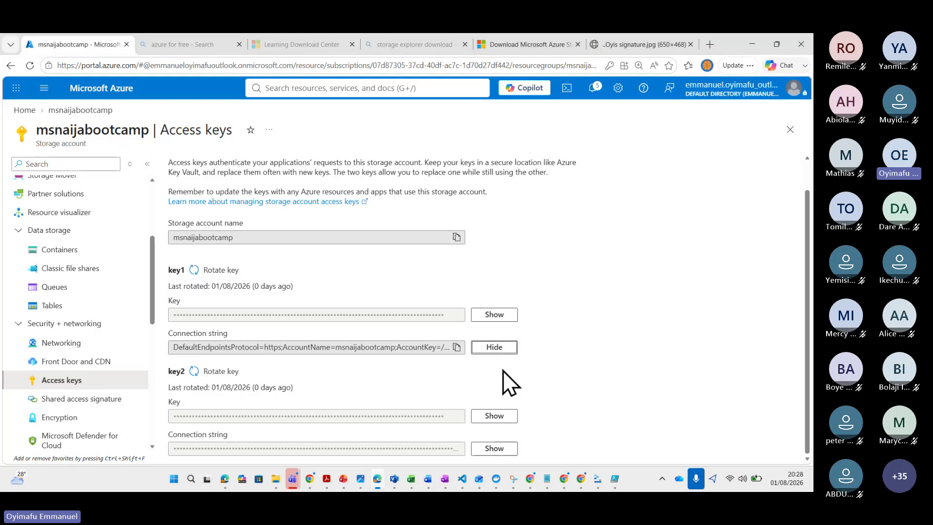
left_click(457, 347)
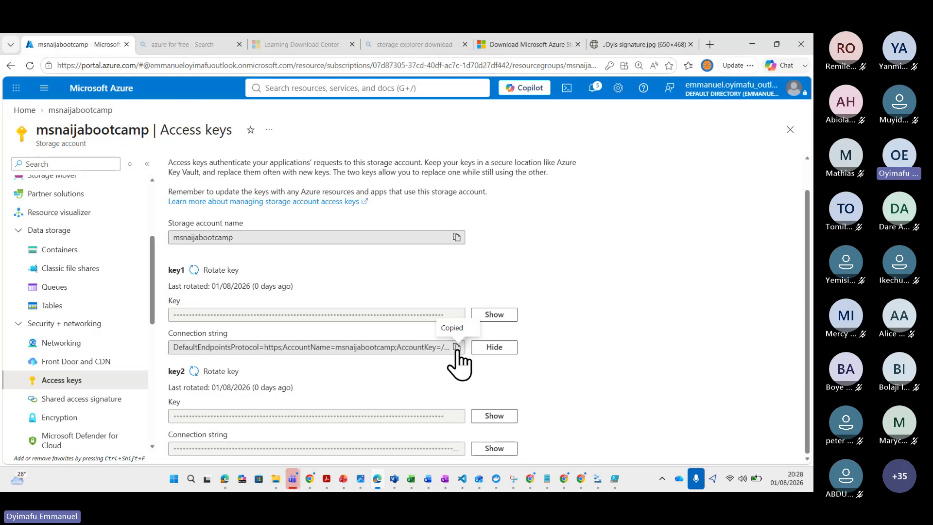
left_click(598, 479)
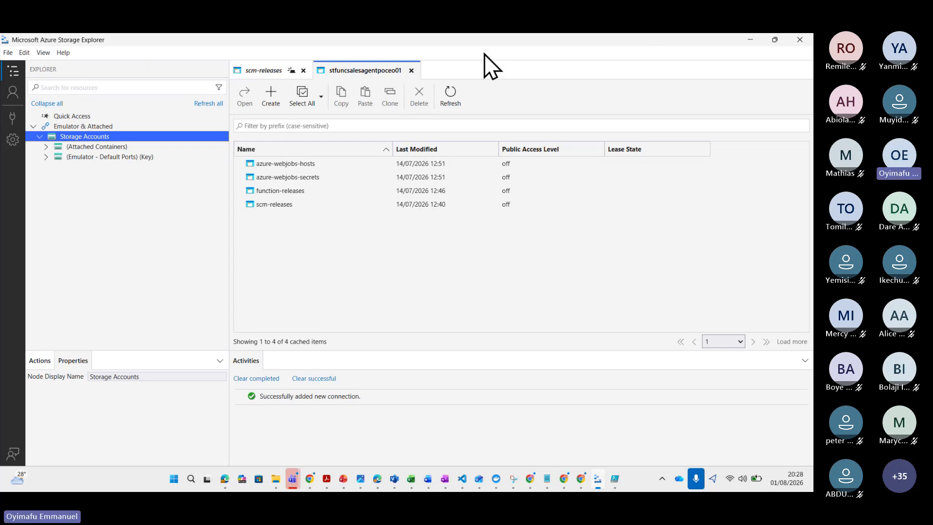
left_click(775, 40)
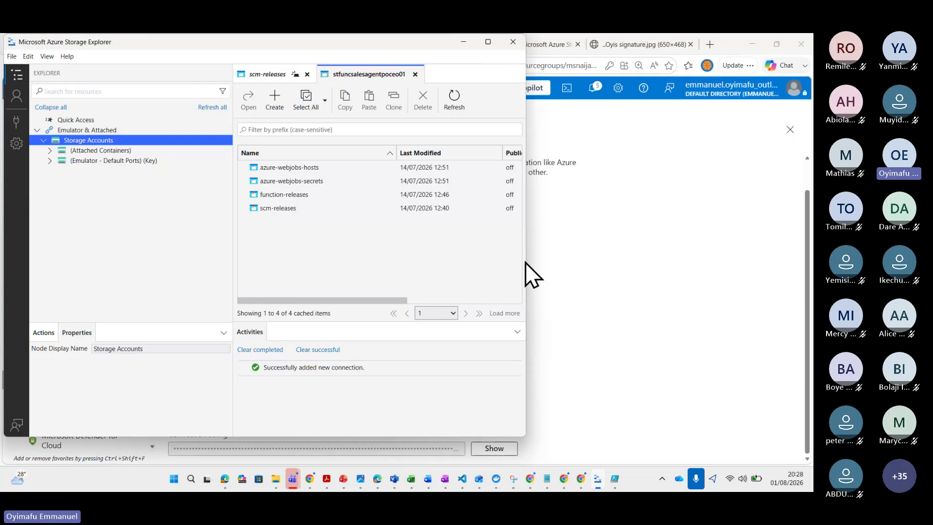
Step: Switch to the Azure Storage Explorer download page and scroll to its install instructions and details
left_click(618, 252)
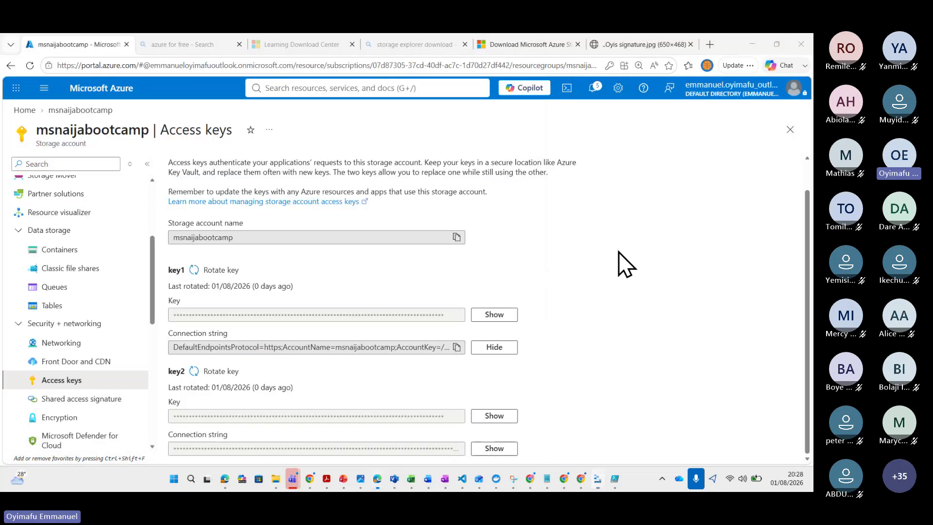
left_click(544, 50)
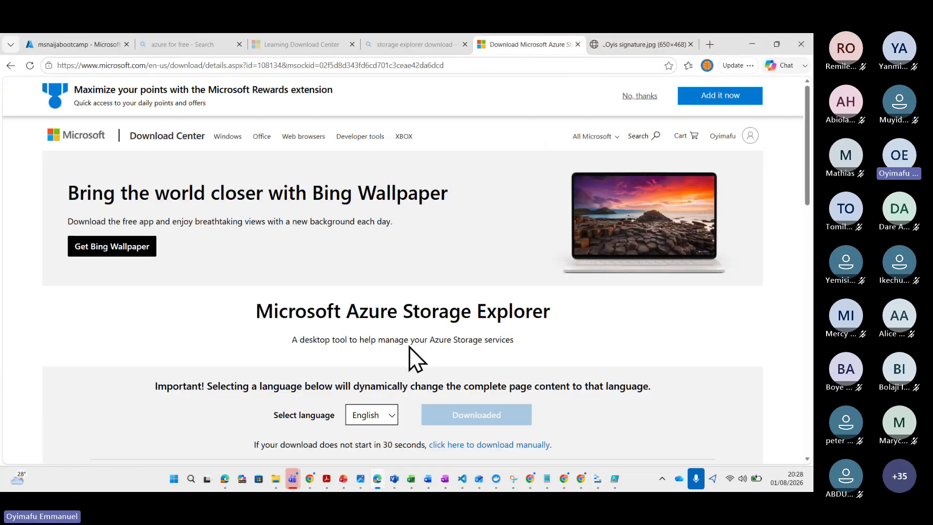
scroll(310, 316, "down", 2)
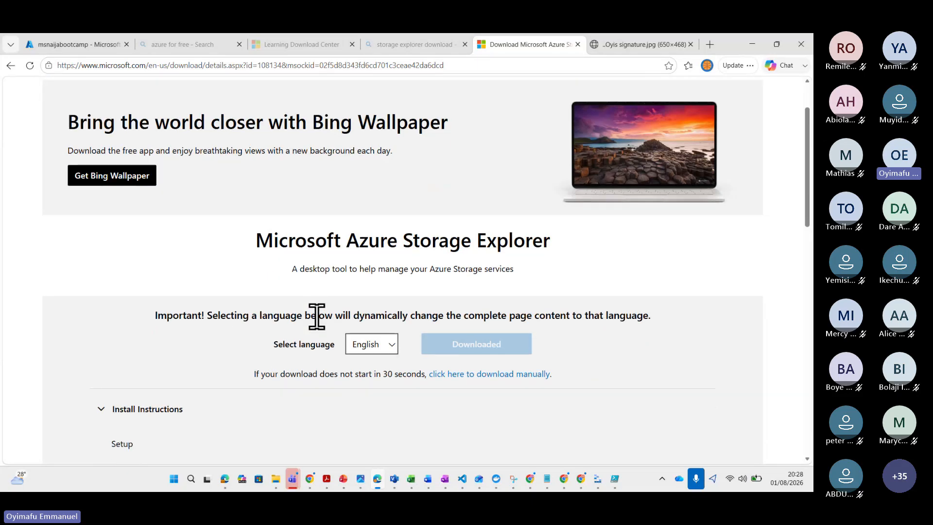
scroll(317, 316, "down", 3)
mouse_move(279, 485)
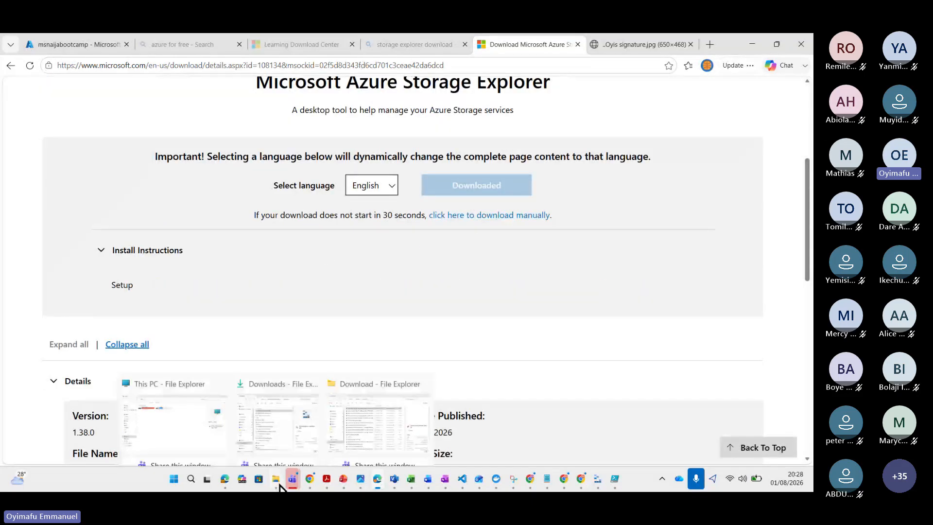
left_click(221, 432)
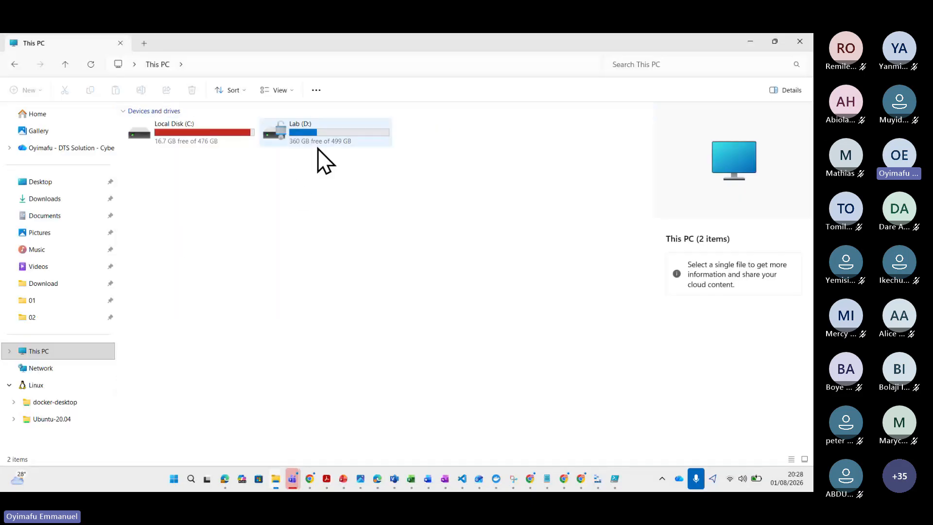
left_click(90, 64)
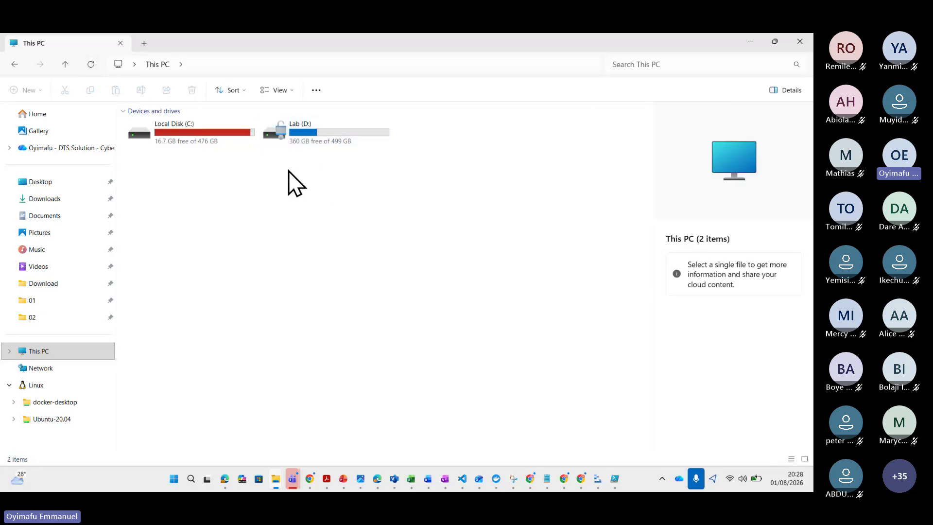
double_click(321, 140)
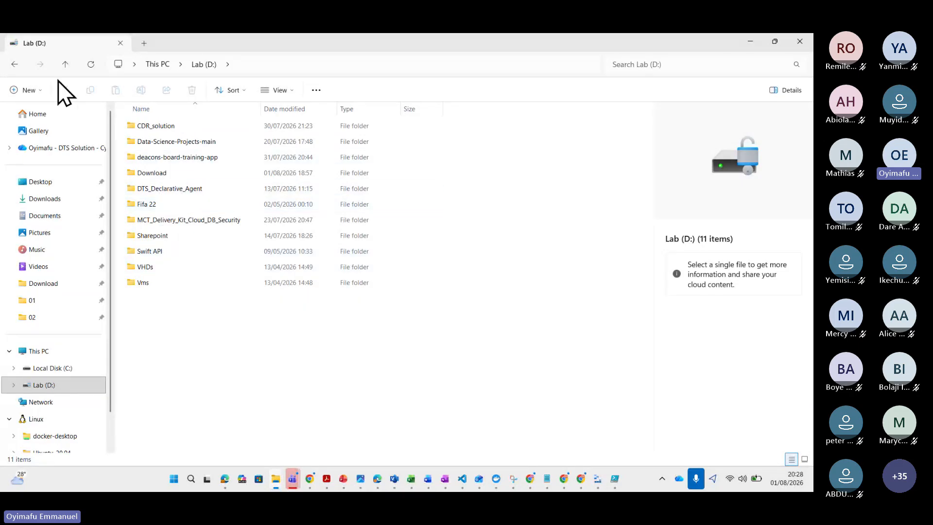
left_click(65, 64)
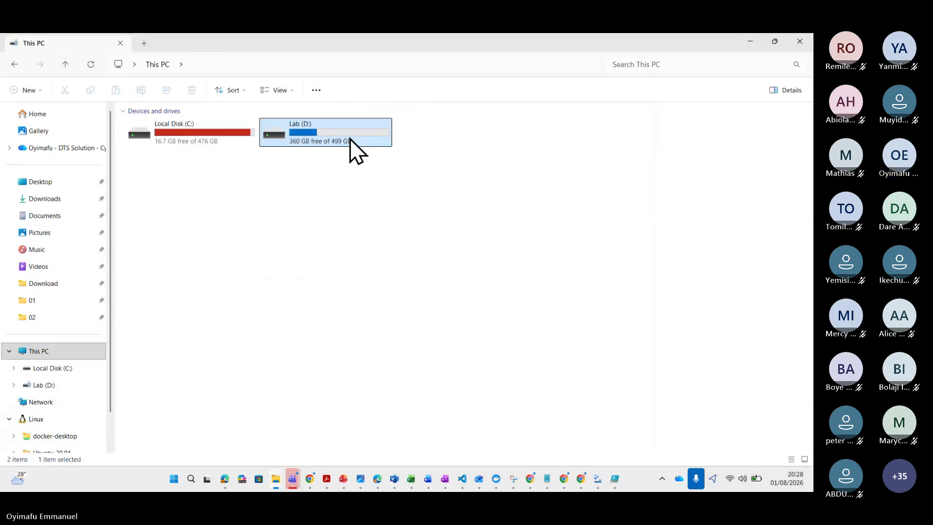
left_click(751, 43)
Step: Copy the Azure Storage Explorer download page URL from the address bar
scroll(322, 378, "down", 1)
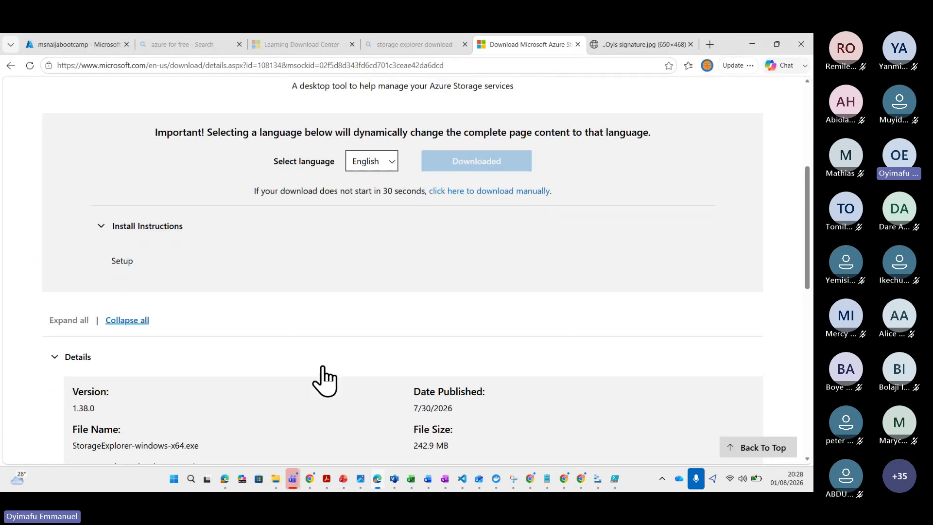
scroll(324, 381, "down", 5)
scroll(320, 370, "up", 8)
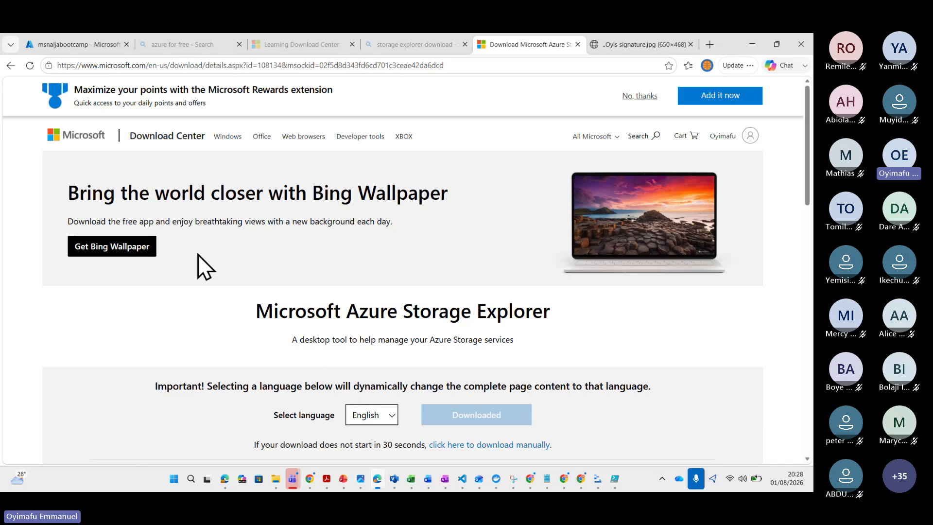
left_click(199, 66)
key("ctrl+c")
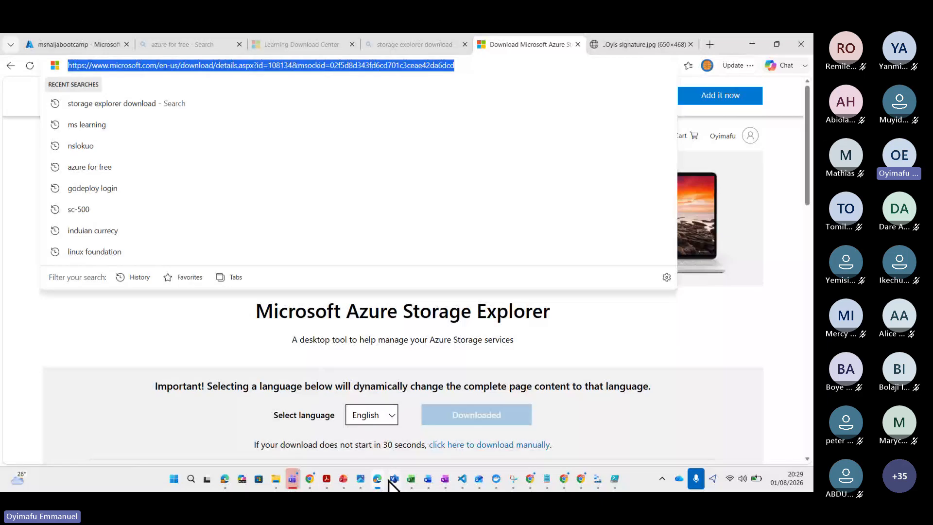
mouse_move(533, 477)
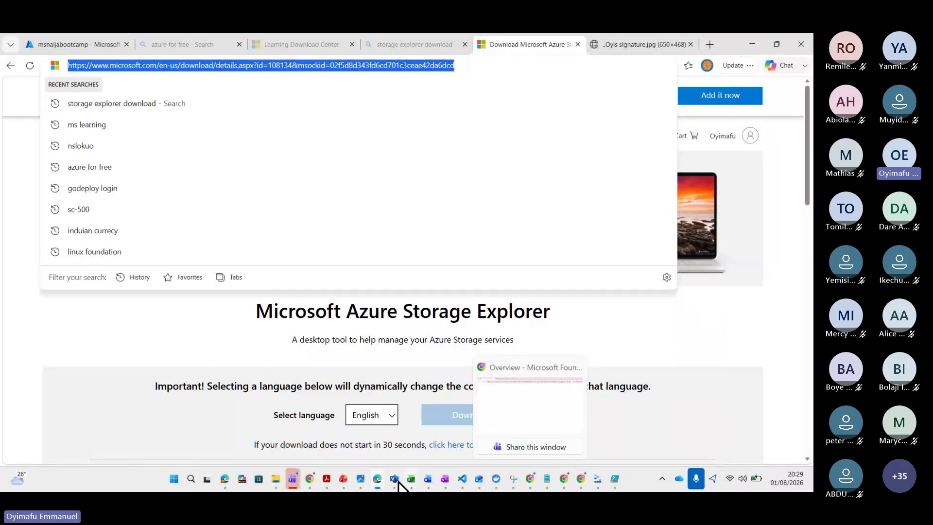
left_click(292, 478)
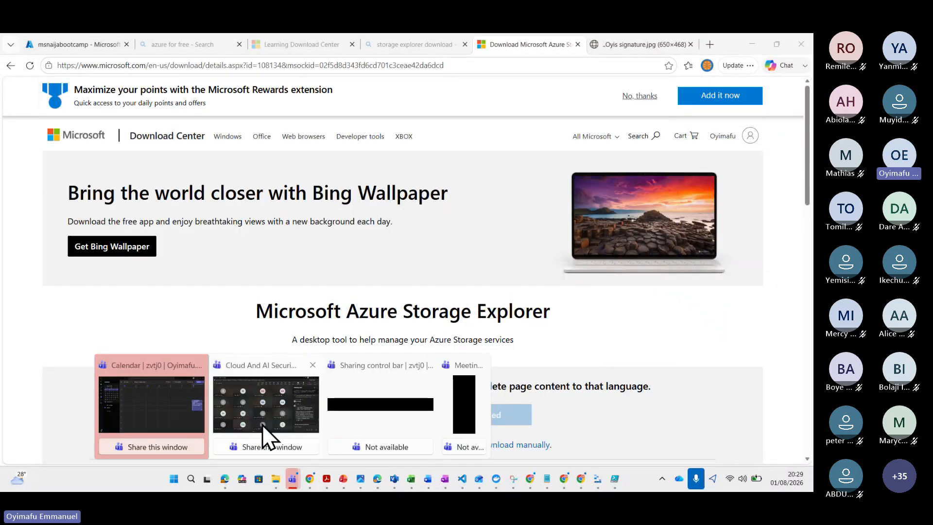
Step: Paste the download link into the Cloud And AI Security Boot Camp meeting chat, then minimize Teams
left_click(262, 425)
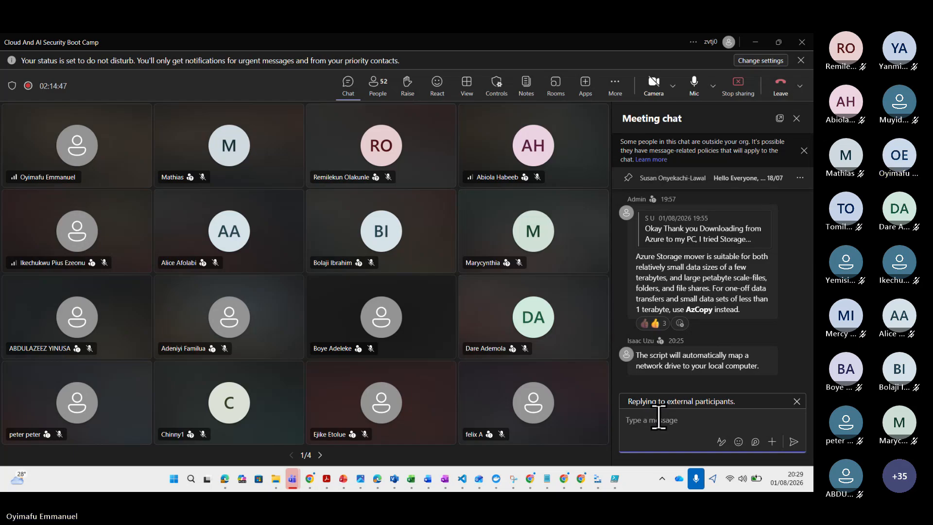
key("ctrl+v")
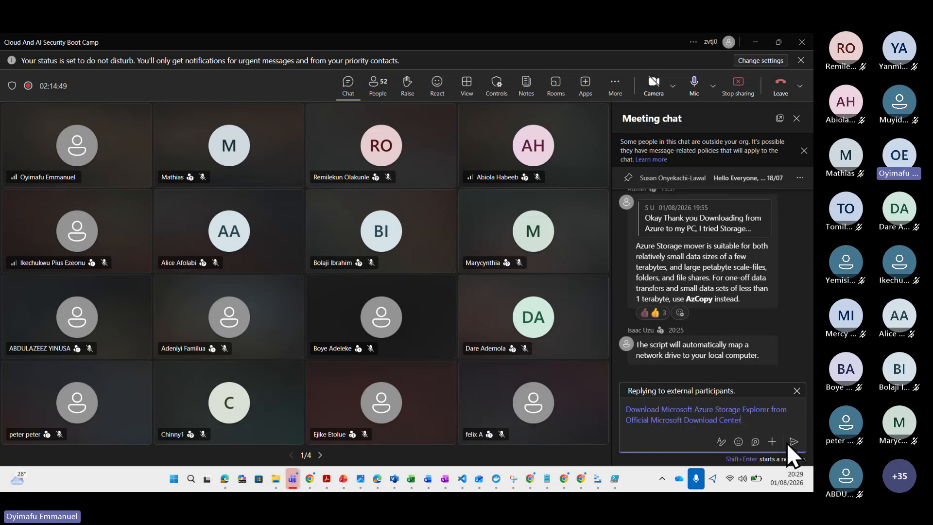
left_click(757, 43)
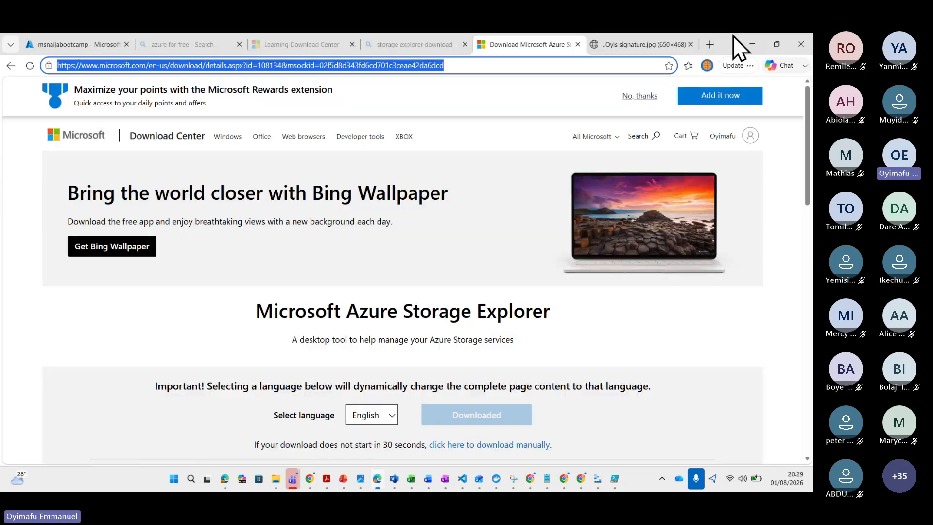
left_click(598, 479)
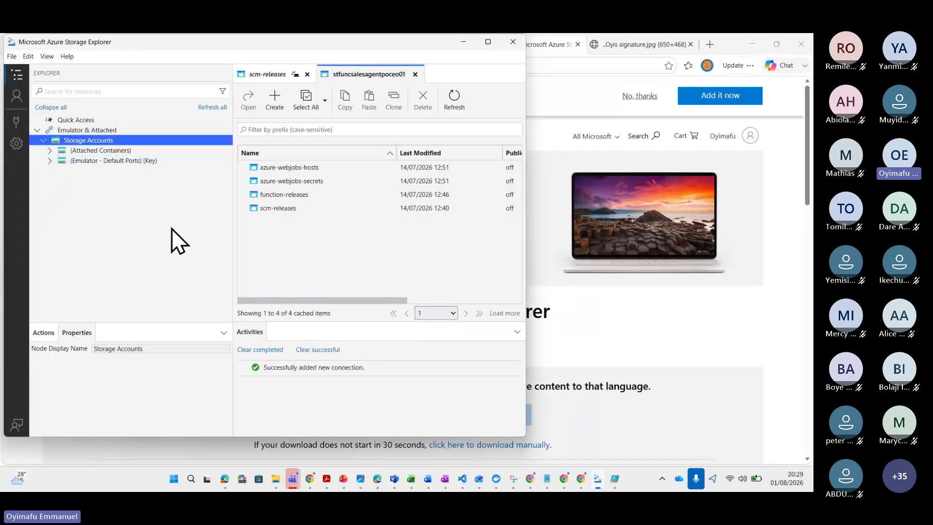
Step: Choose Connect to Azure Storage... from the Storage Accounts node's context menu
left_click(747, 197)
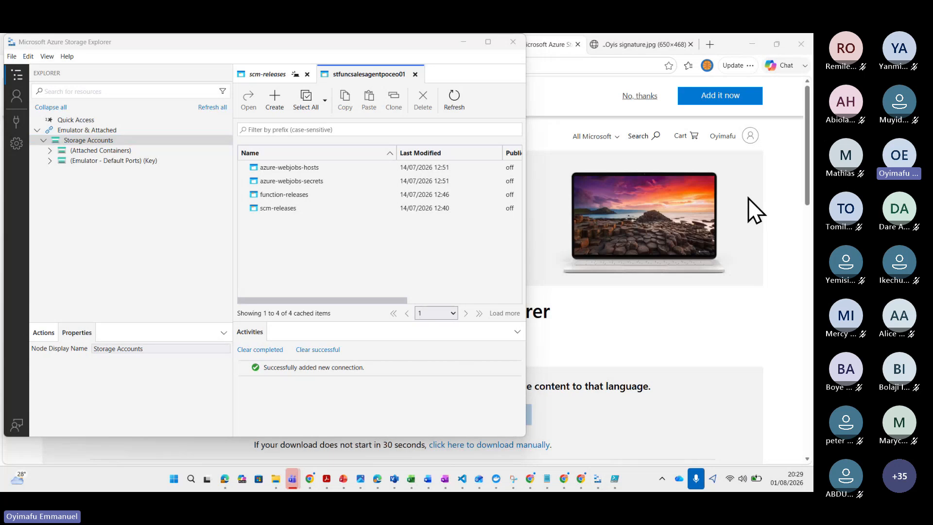
right_click(80, 143)
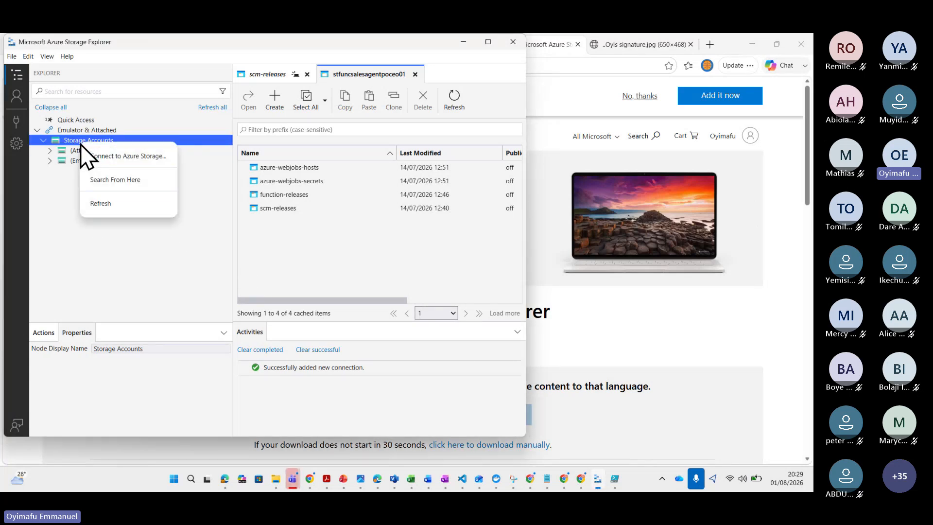
left_click(133, 156)
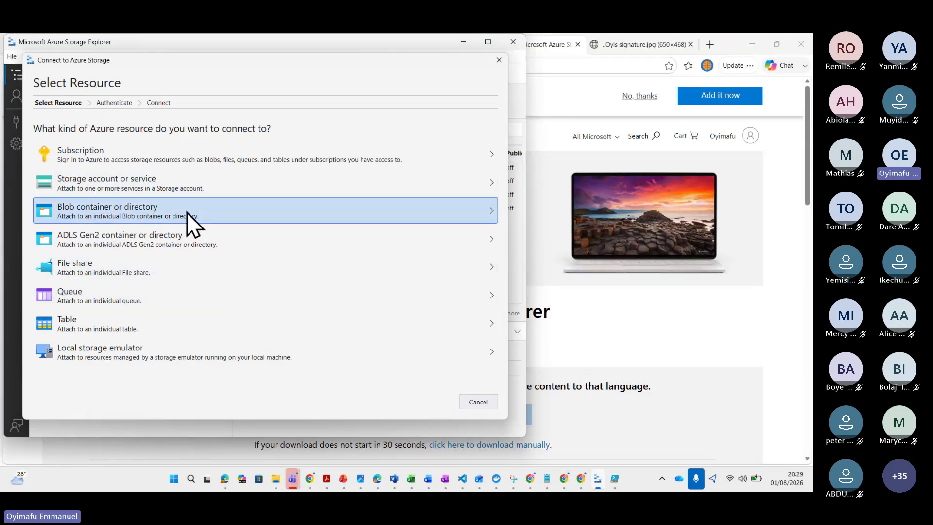
Step: Start connecting a storage account using the connection string method
left_click(98, 188)
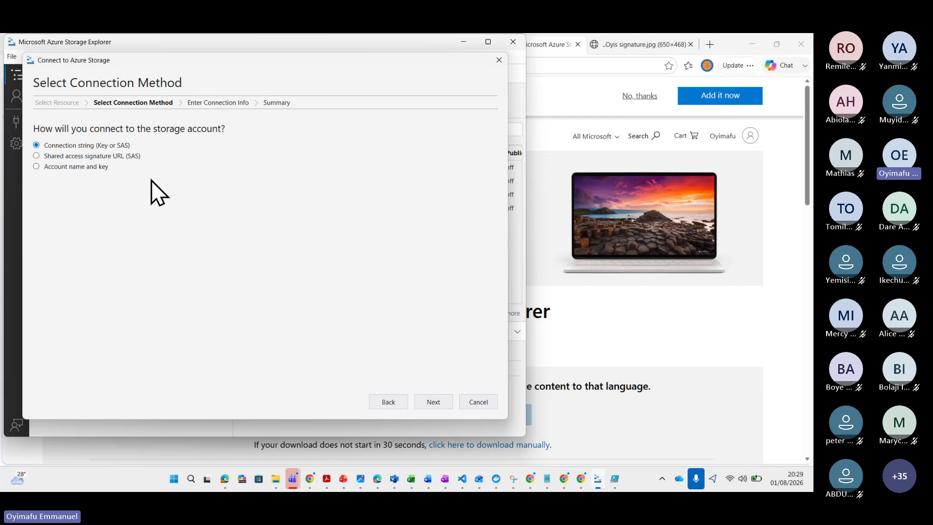
left_click(432, 402)
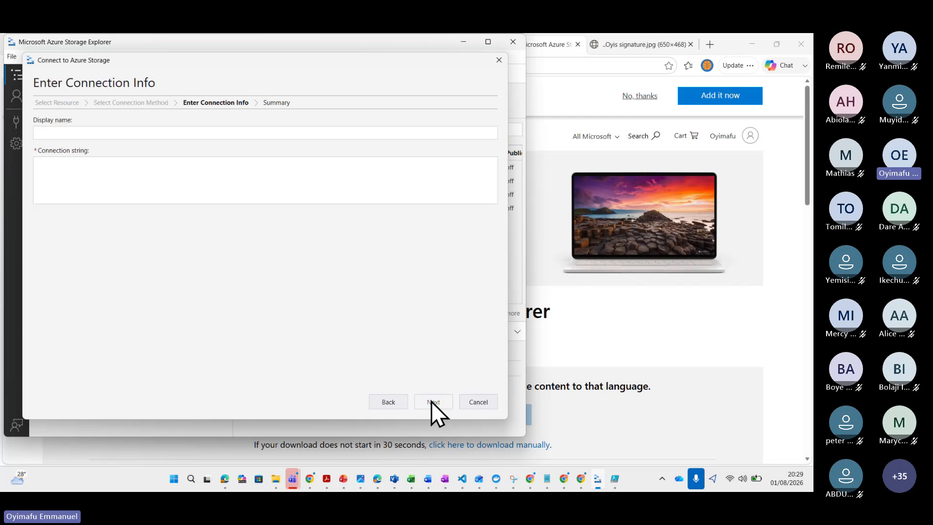
left_click(138, 187)
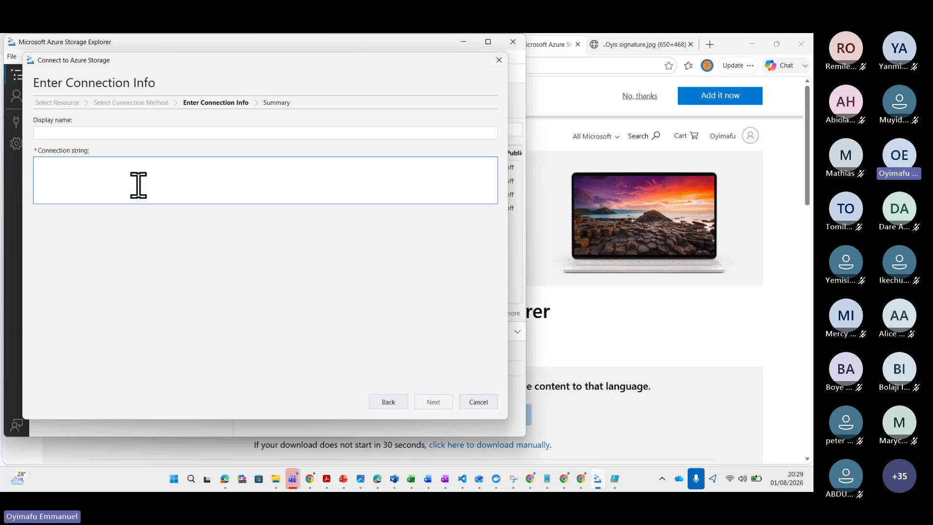
Step: Clear the wrongly pasted download URL from the Connection string box and return to the browser
key("ctrl+v")
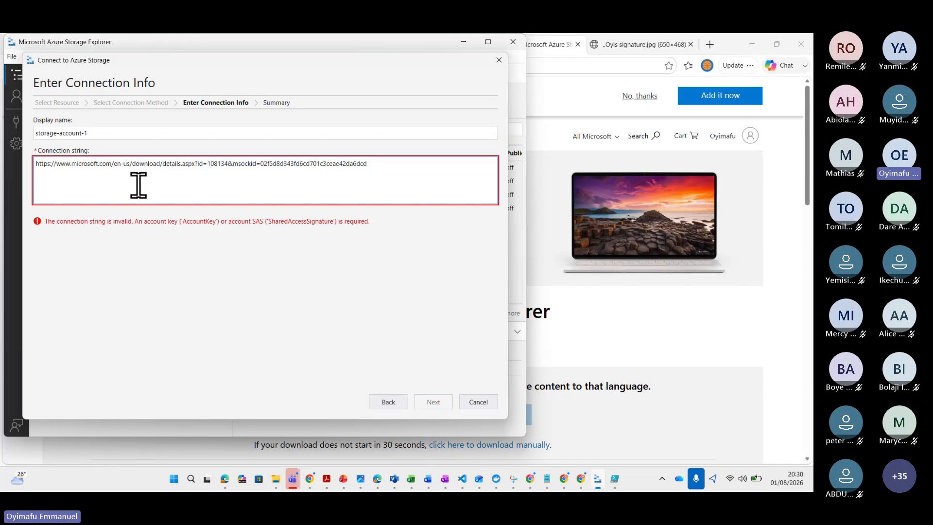
key("ctrl+a")
key("BackSpace")
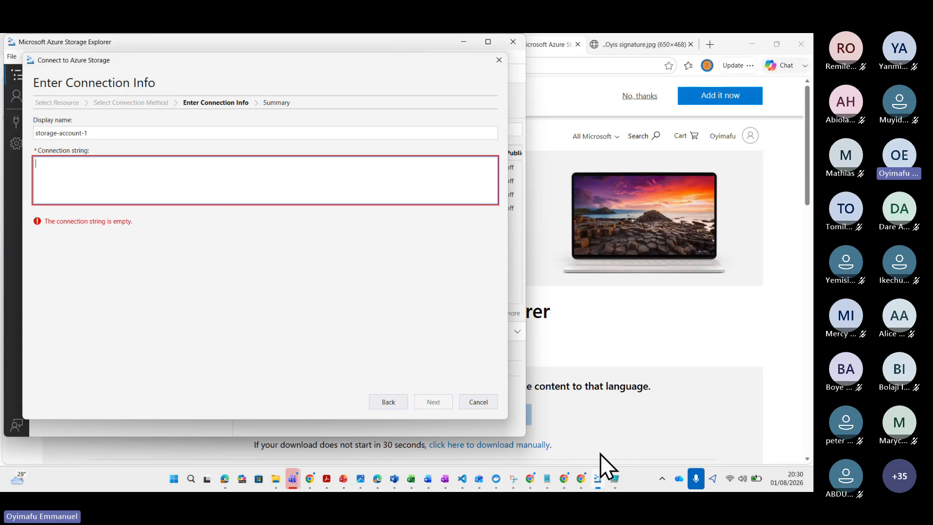
left_click(598, 480)
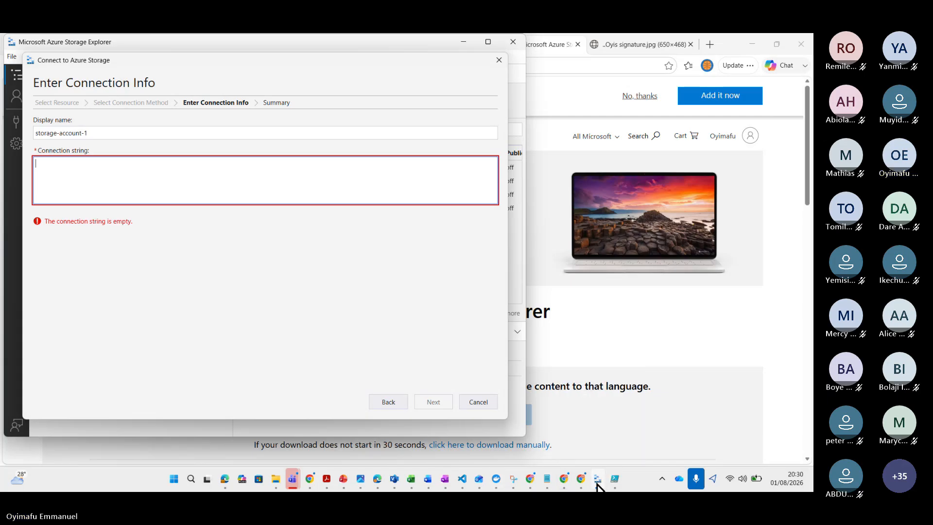
left_click(378, 481)
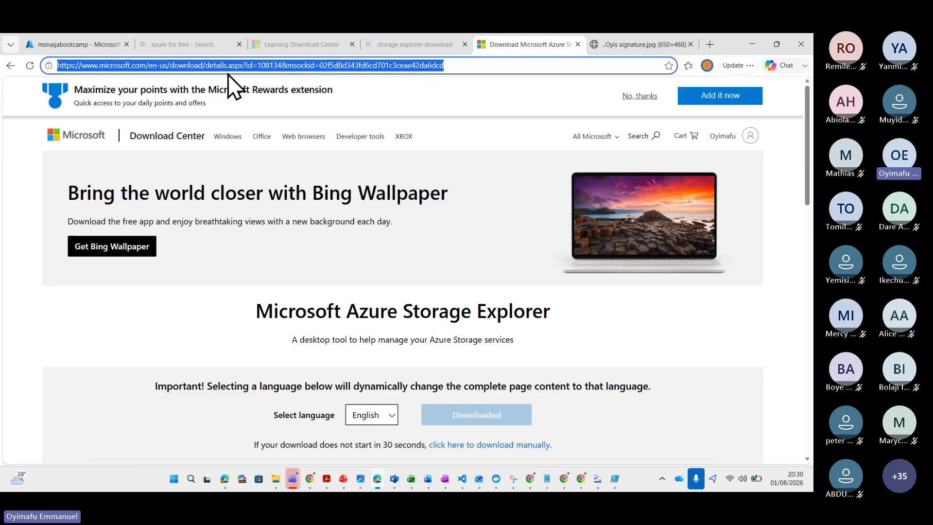
Step: Copy key1's connection string from the msnaijabootcamp Access keys page, then return to Storage Explorer
left_click(95, 43)
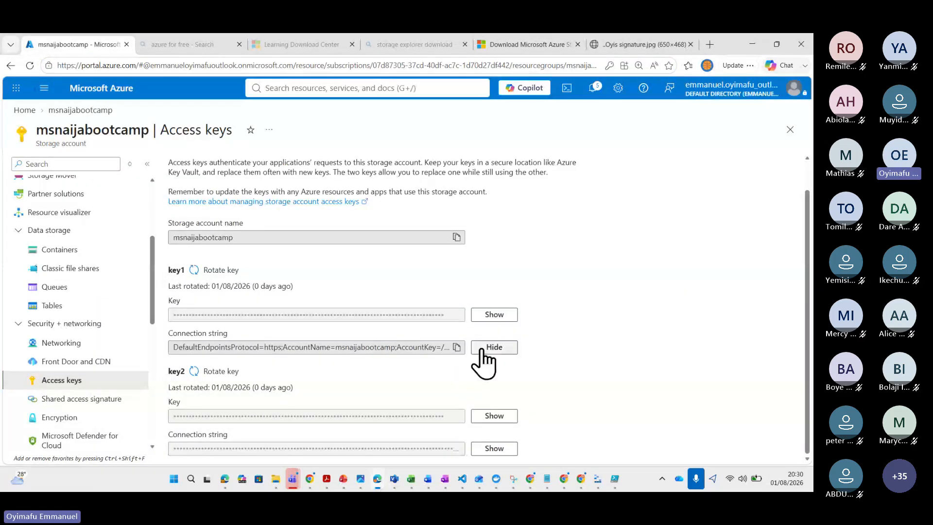
left_click(456, 347)
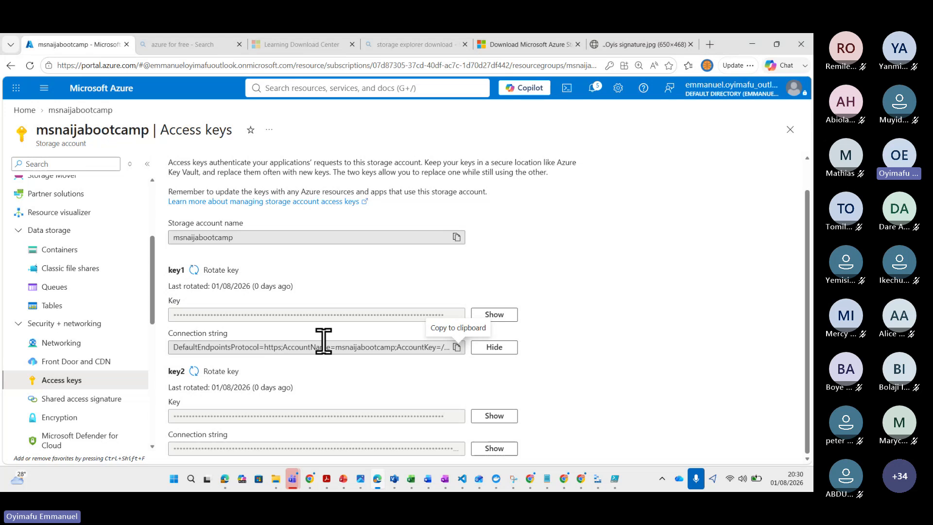
left_click(457, 347)
left_click(601, 478)
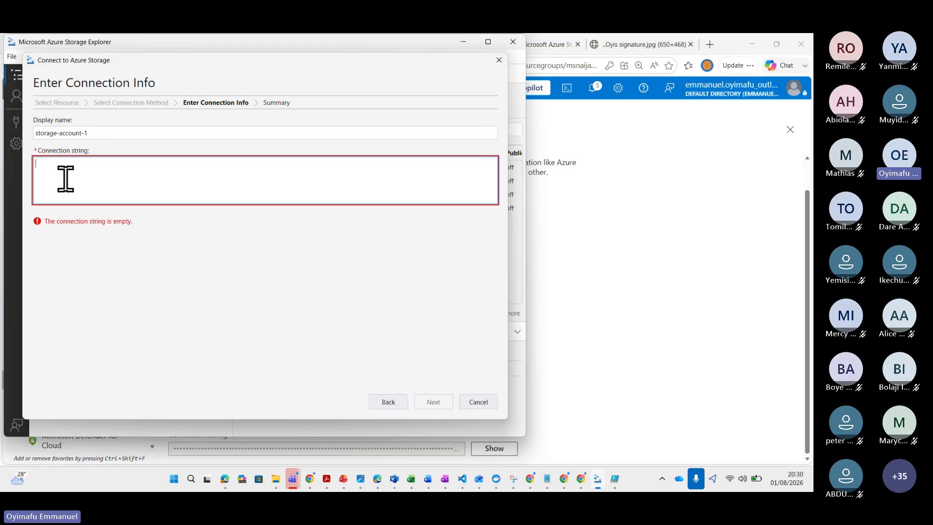
Step: Paste key1's connection string and connect it as msnaijabootcamp-1 (Key)
key("ctrl+v")
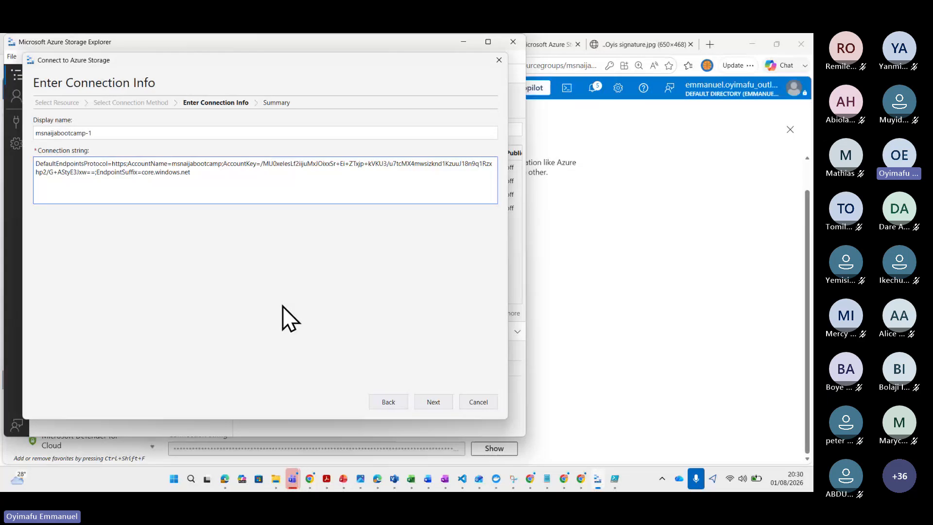
left_click(440, 401)
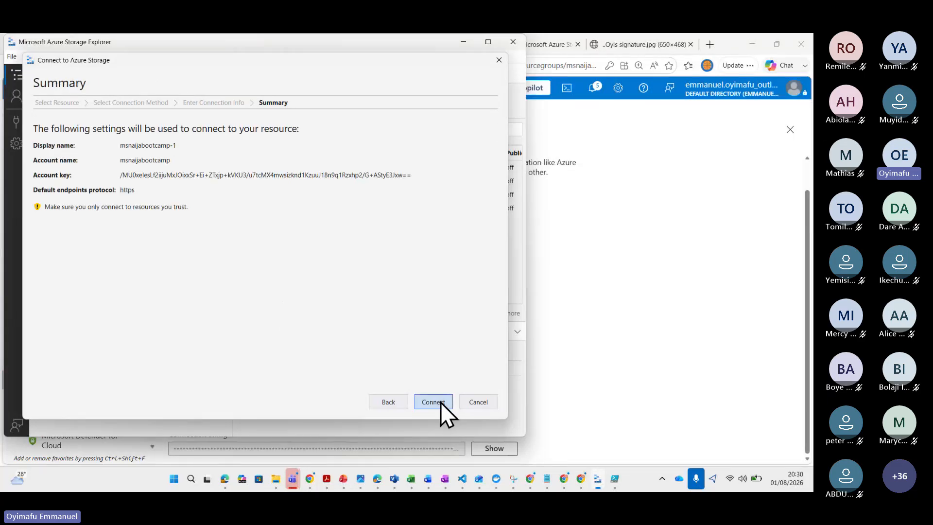
left_click(433, 402)
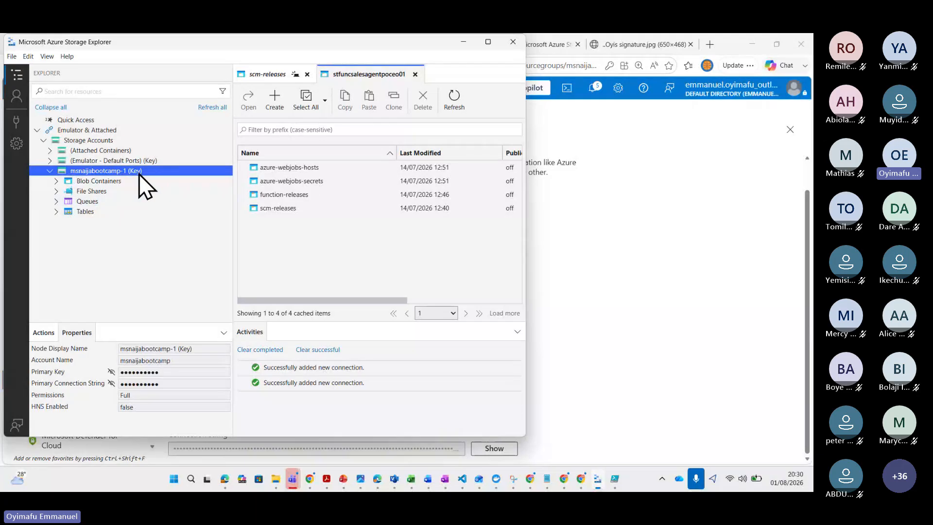
Step: Open the msnaijadump blob container, maximize the window, and browse its image blobs
left_click(57, 183)
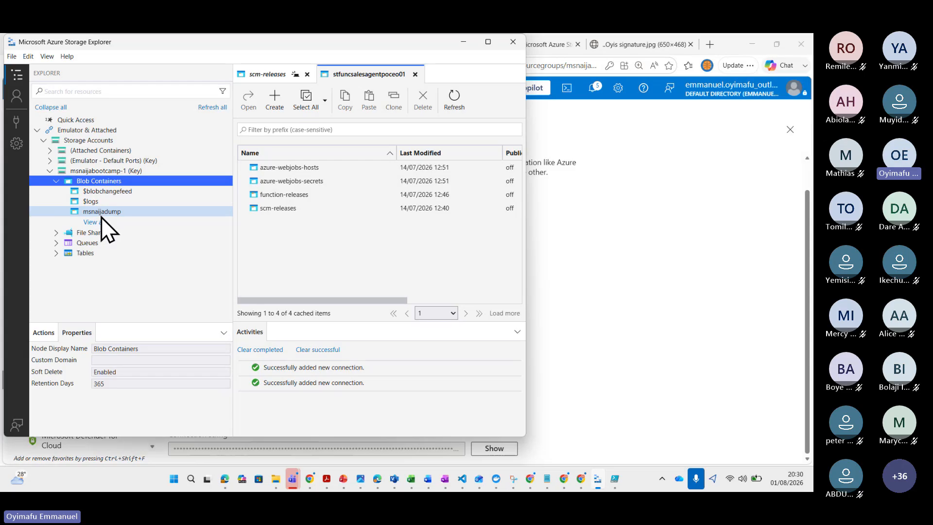
double_click(109, 214)
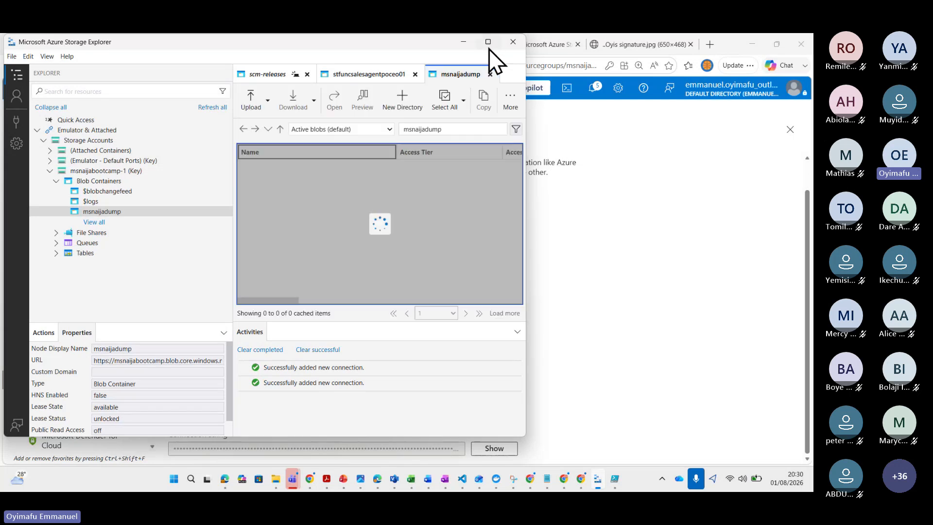
left_click(488, 43)
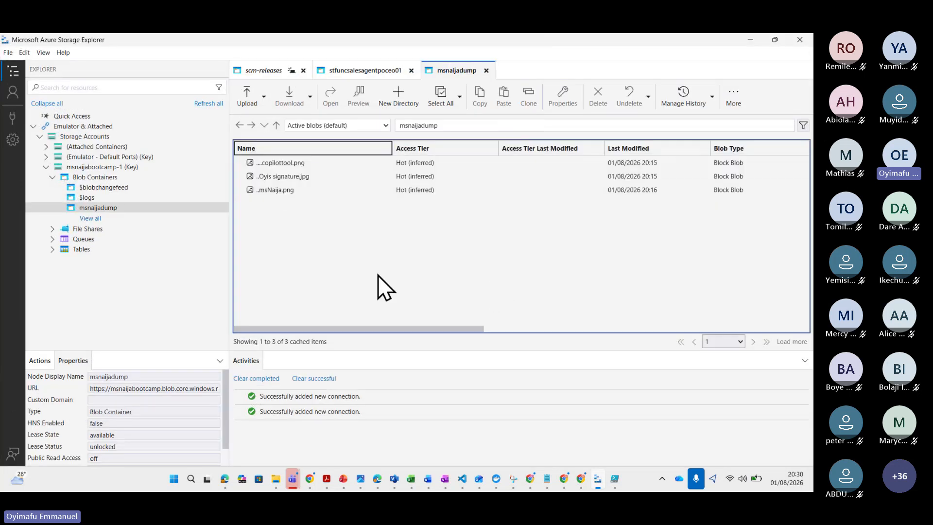
left_click(273, 179)
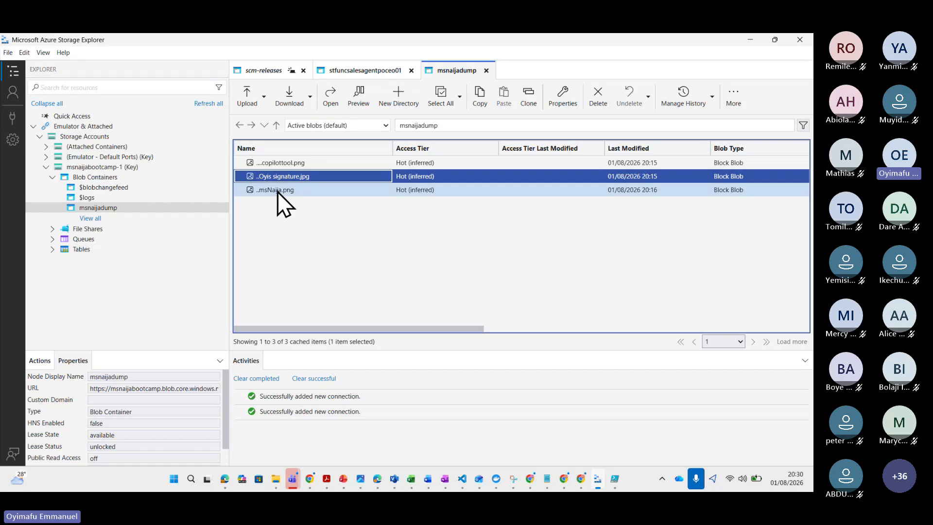
left_click(277, 192)
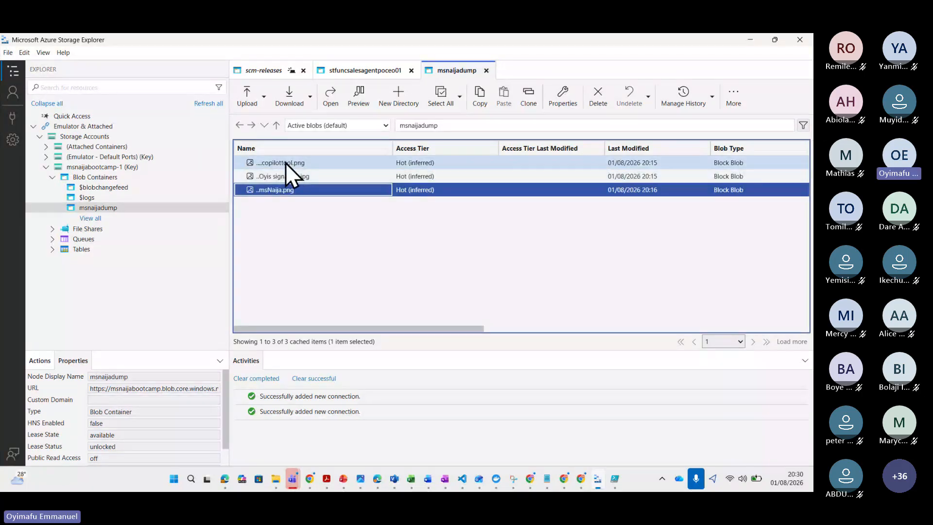
left_click(284, 173)
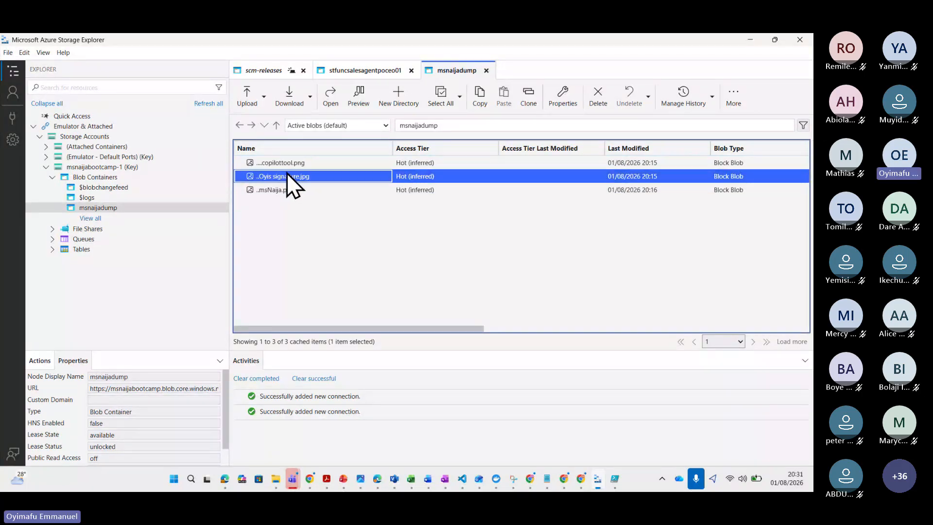
left_click(287, 165)
left_click(276, 182)
left_click(277, 188)
left_click(281, 164)
left_click(276, 177)
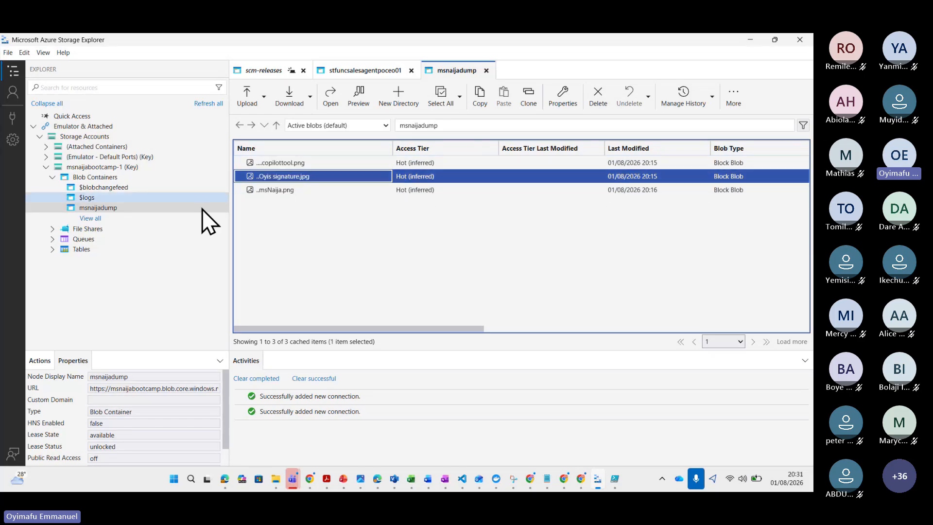
left_click(290, 164)
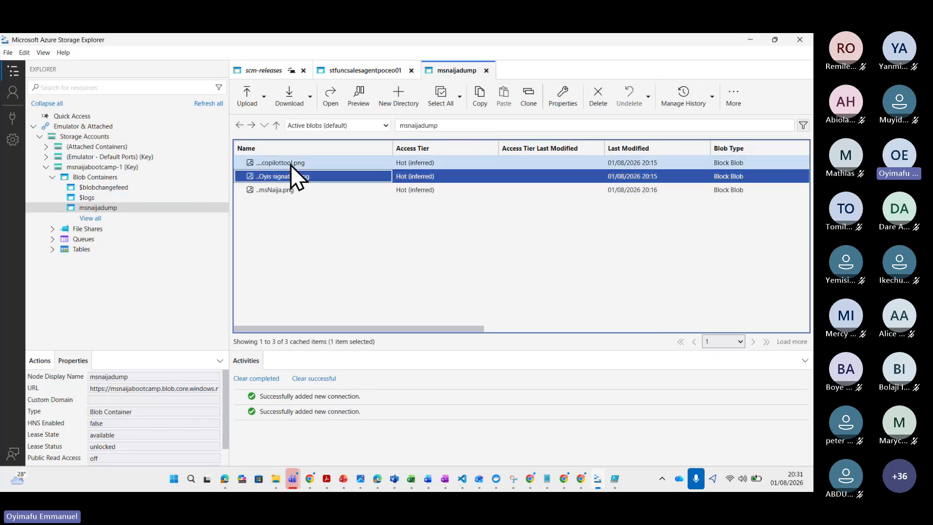
Step: Open the msnaijafileshare file share, the msnaija queue and the msnaijatable table
left_click(52, 229)
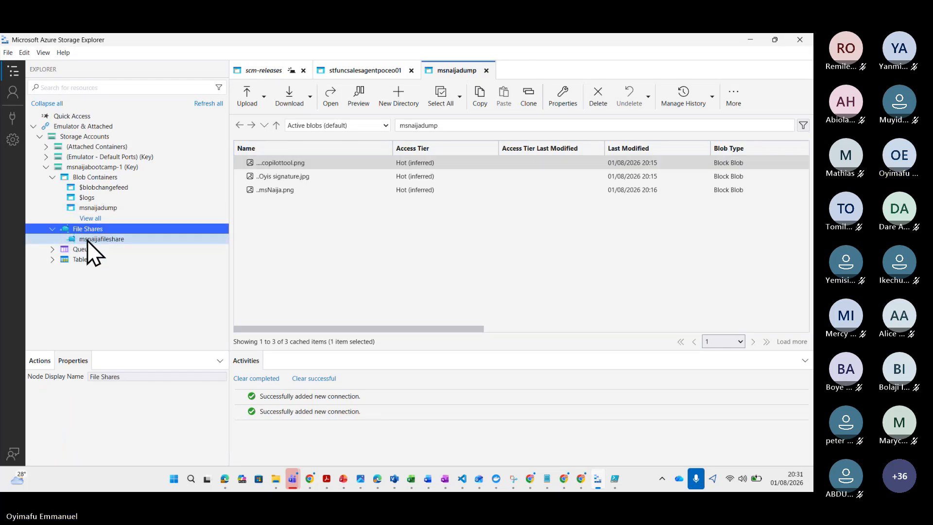
double_click(87, 239)
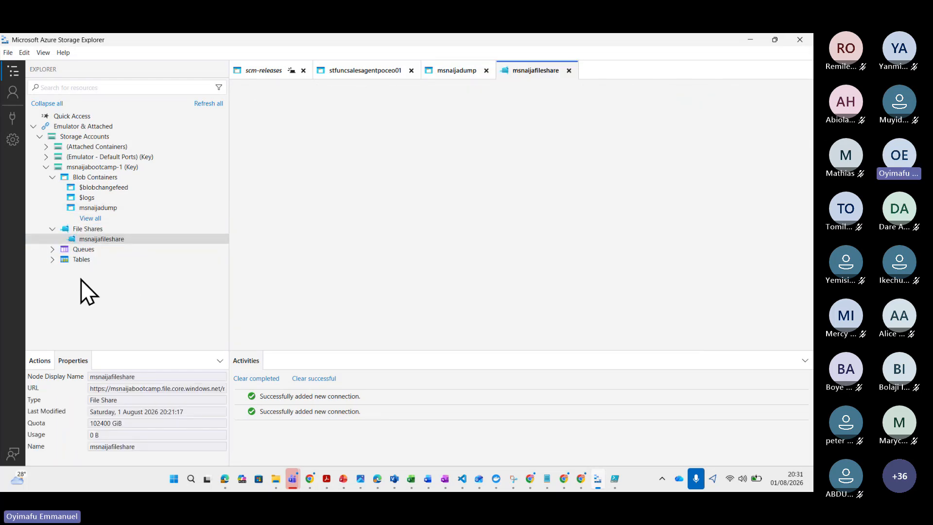
left_click(53, 249)
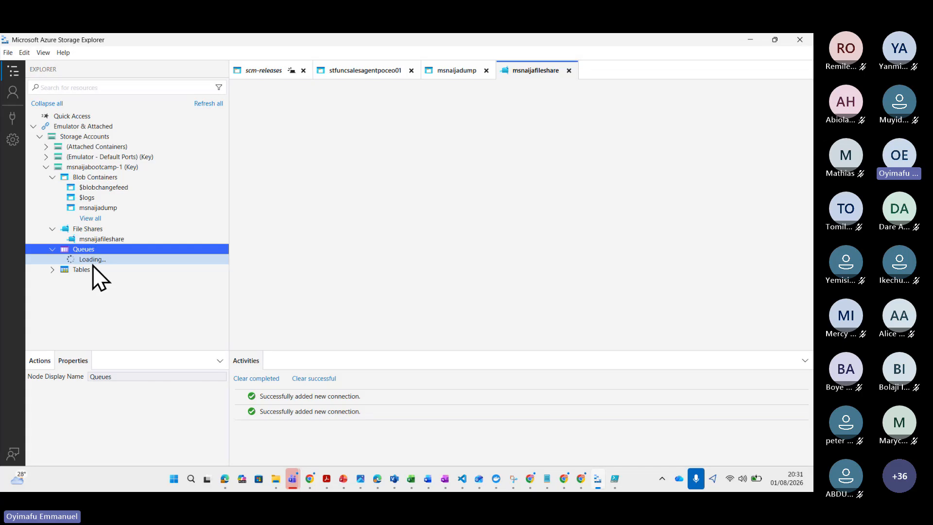
left_click(92, 262)
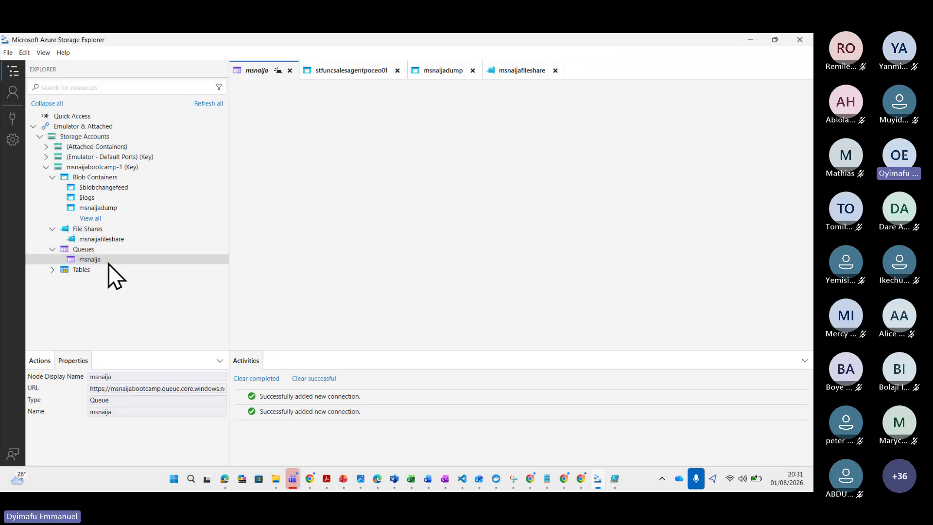
left_click(53, 270)
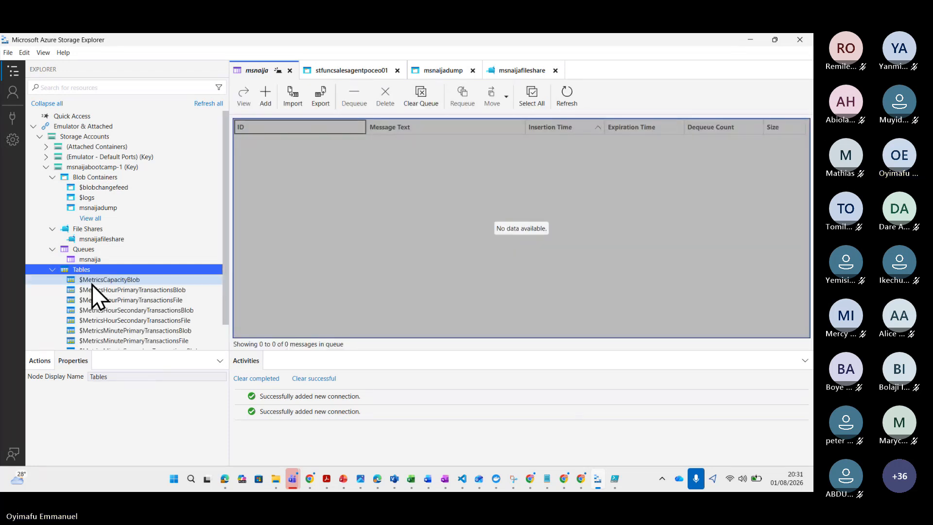
scroll(102, 315, "down", 1)
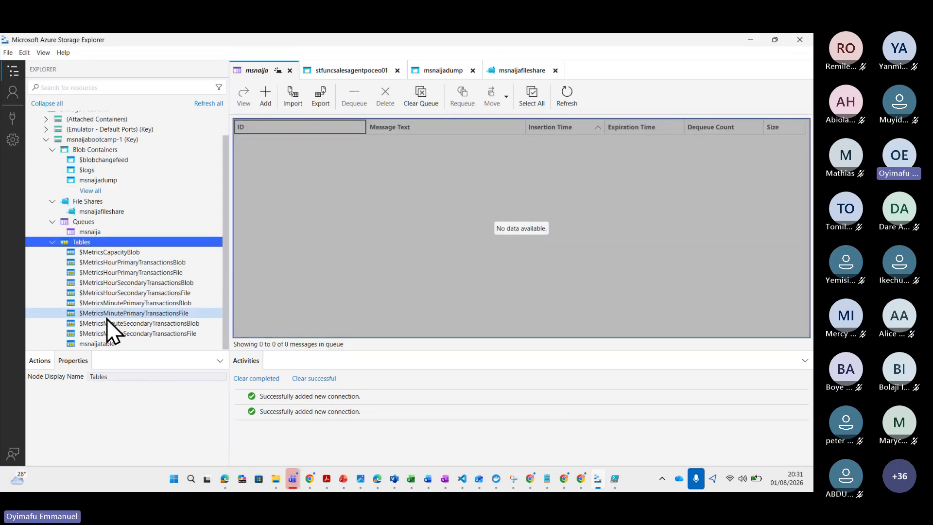
left_click(104, 345)
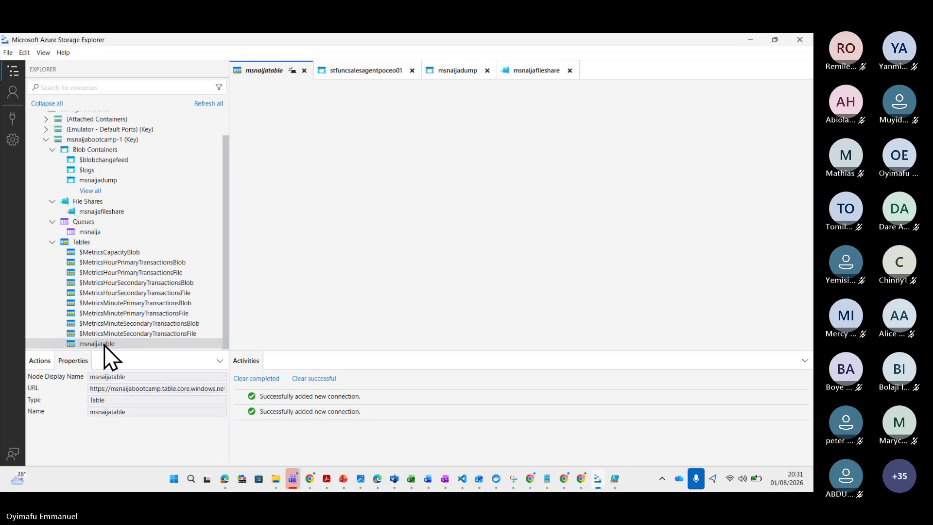
Step: Collapse the Blob Containers, File Shares, Queues and Tables lists
scroll(124, 295, "up", 1)
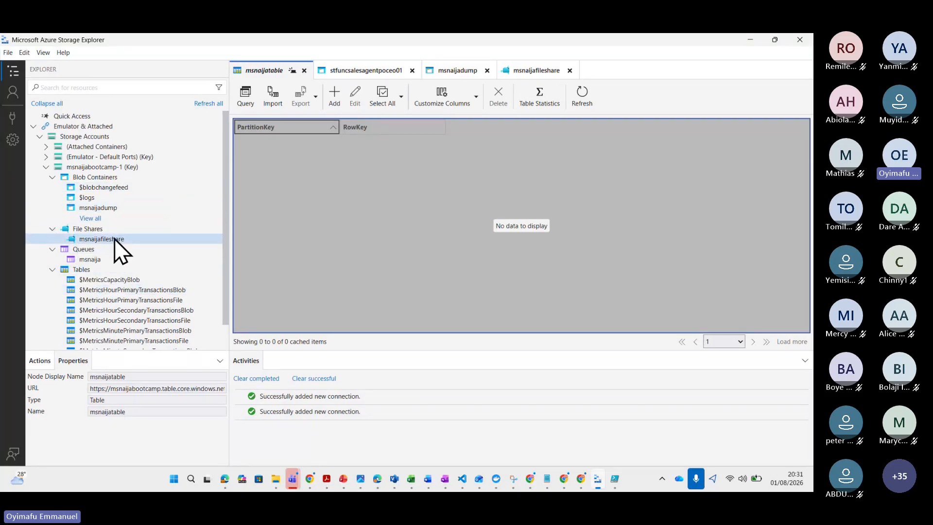
scroll(116, 292, "down", 1)
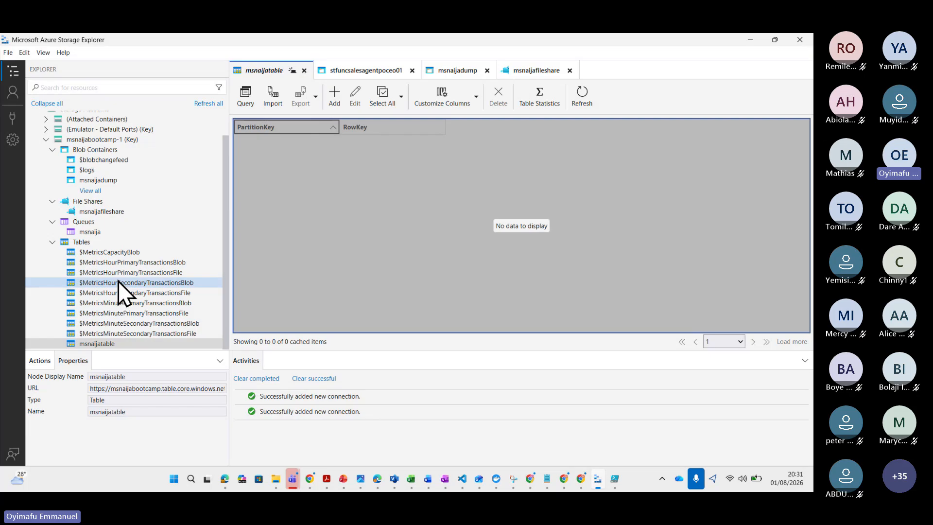
scroll(116, 290, "up", 1)
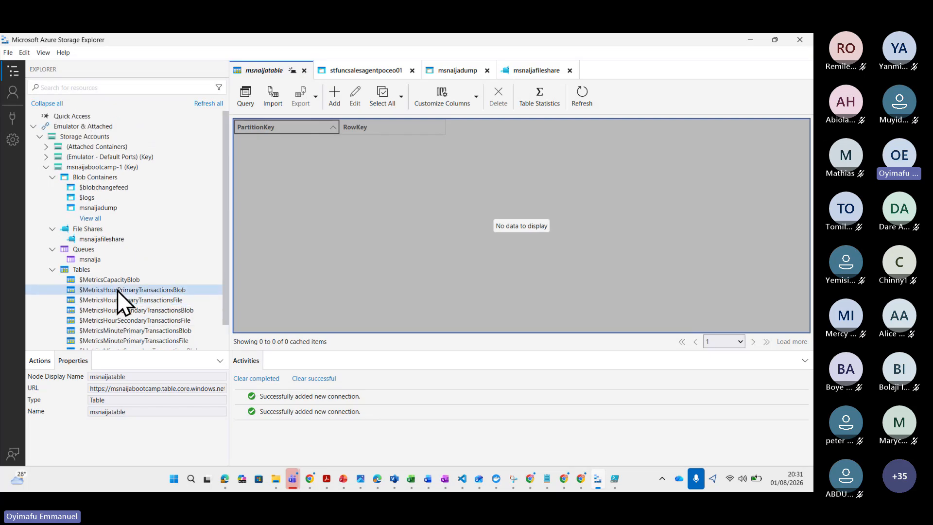
left_click(53, 178)
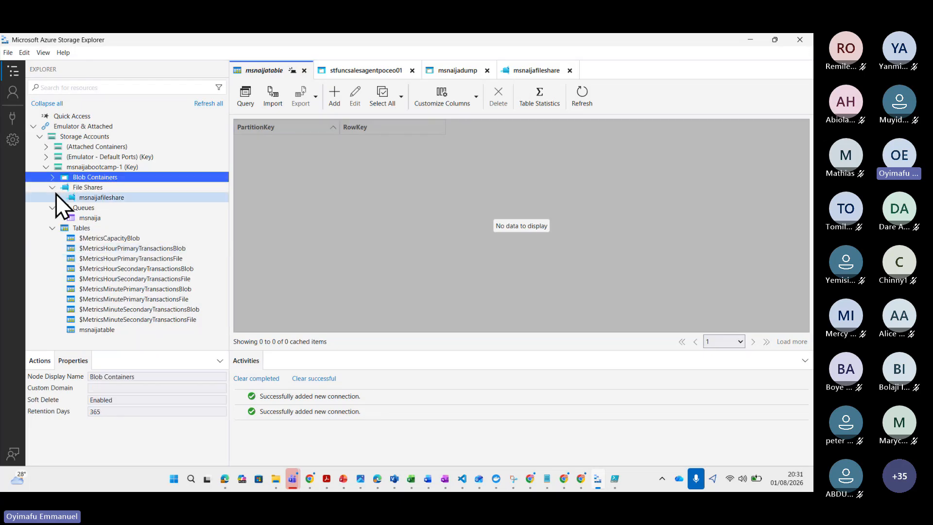
left_click(53, 188)
left_click(52, 197)
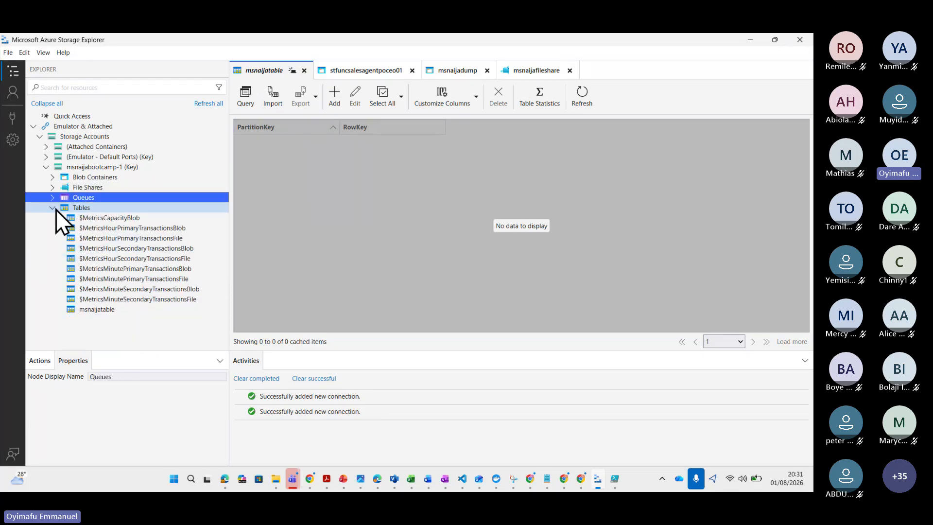
left_click(53, 208)
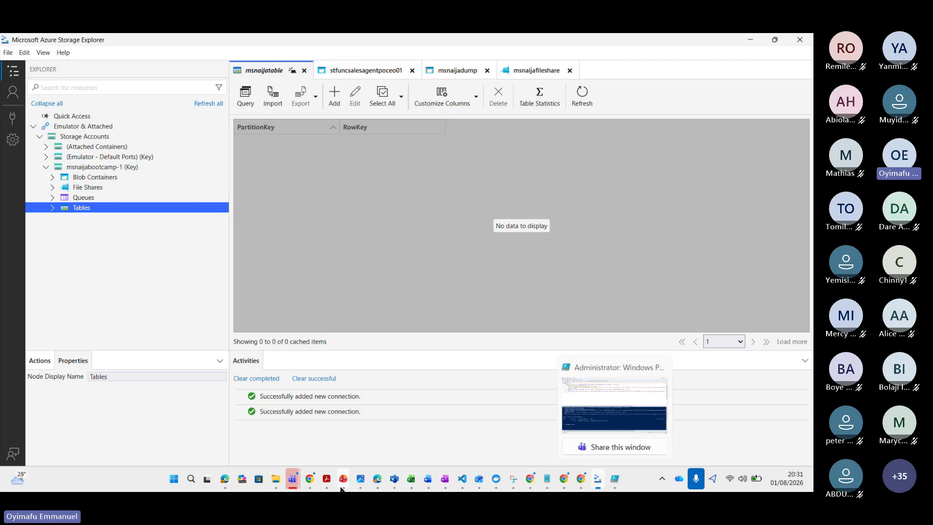
Step: Rotate key1 of msnaijabootcamp on the portal's Access keys page, confirming with Yes
left_click(377, 474)
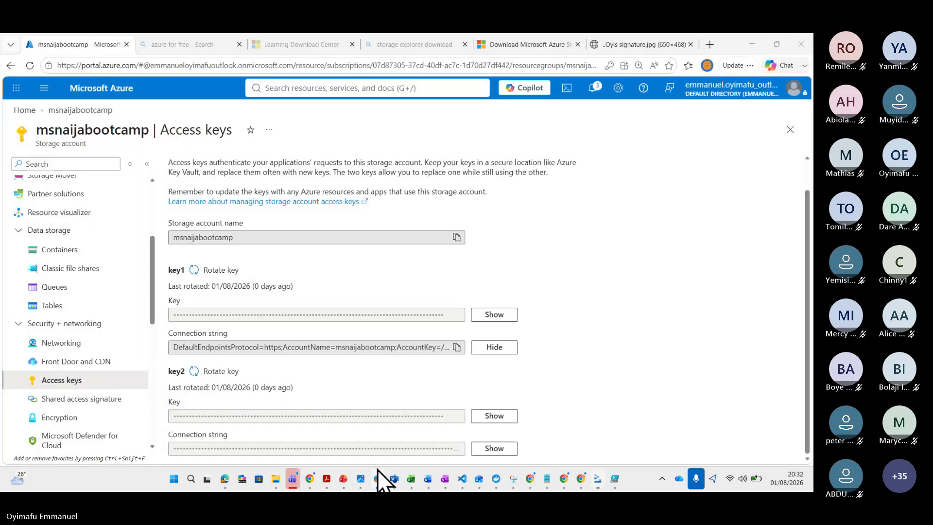
left_click(237, 268)
left_click(196, 206)
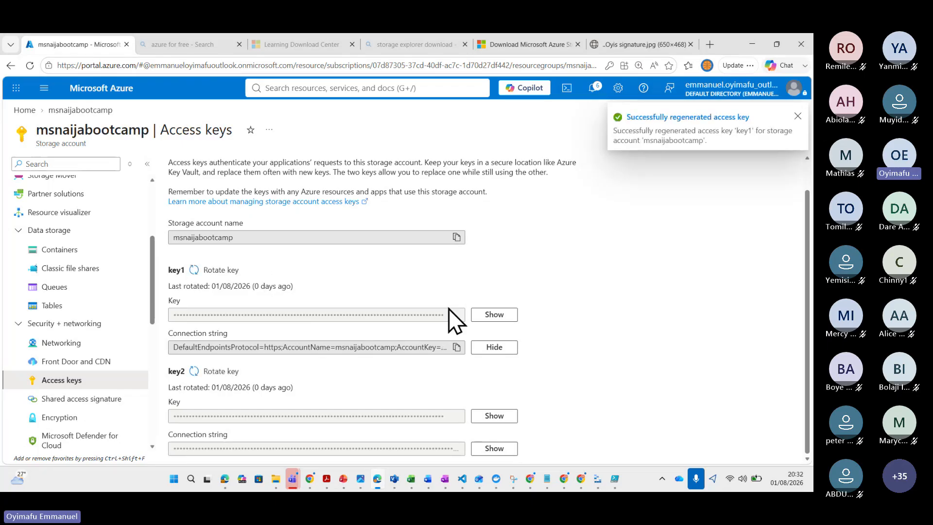
left_click(597, 479)
Step: Refresh the msnaijabootcamp-1 (Key) connection twice
right_click(84, 168)
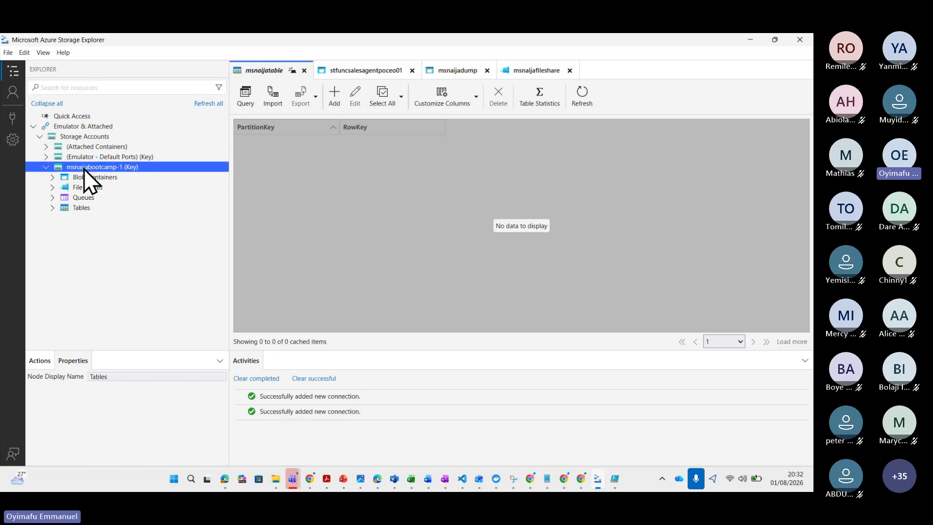
left_click(108, 252)
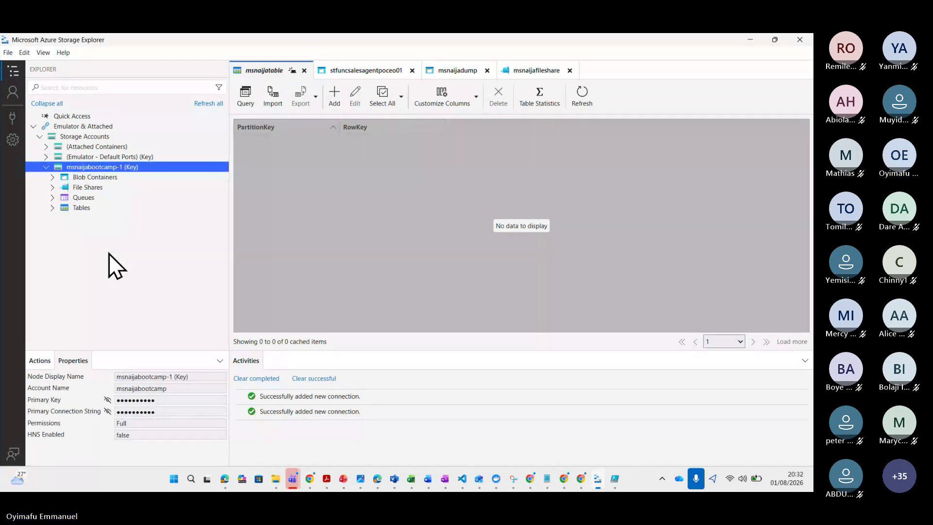
right_click(49, 167)
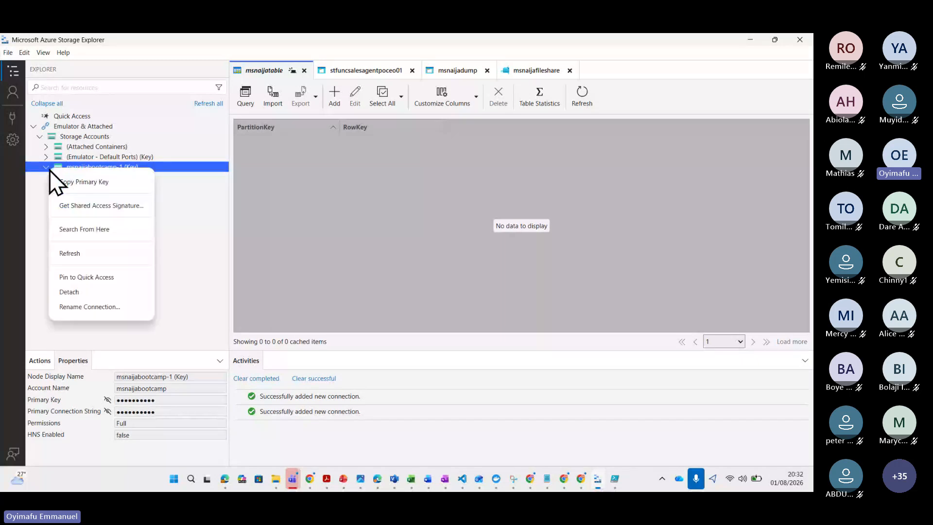
left_click(82, 253)
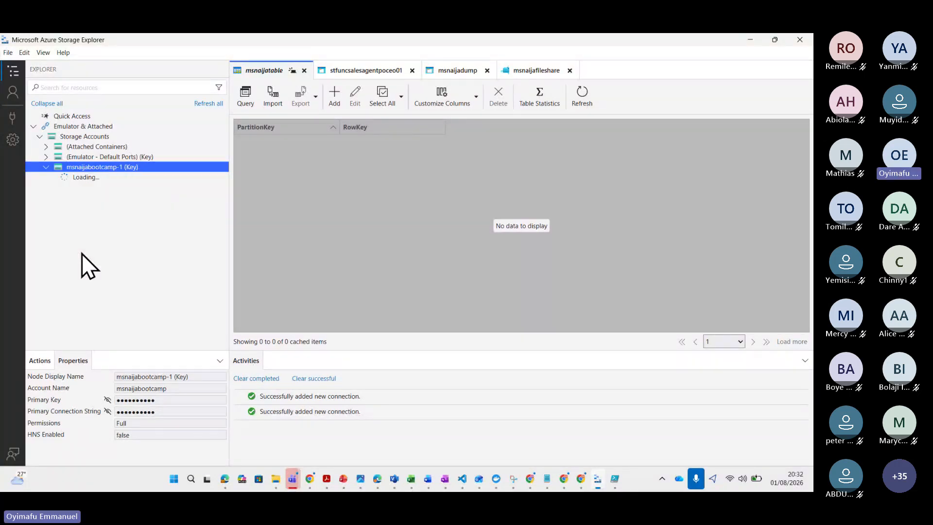
Step: Try Blob Containers > View all and File Shares, dismissing the resulting authentication errors
left_click(53, 178)
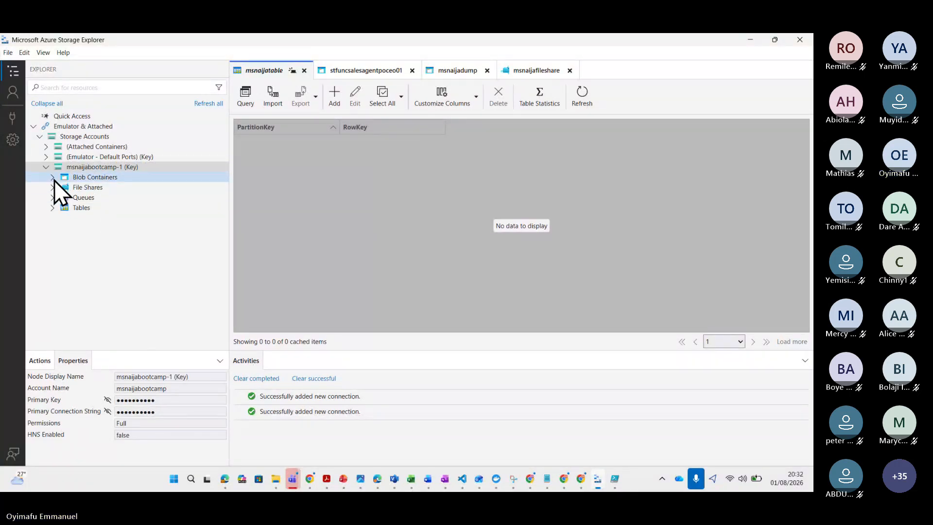
left_click(89, 190)
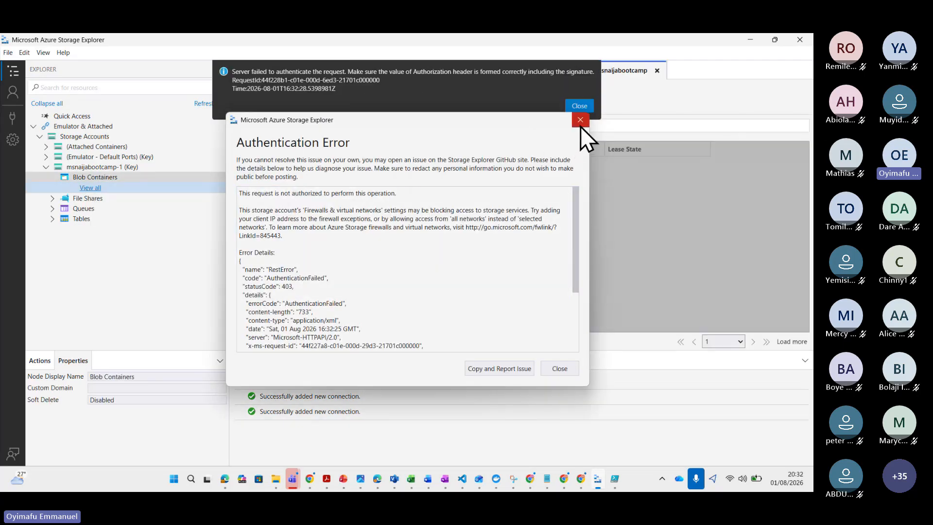
left_click(580, 120)
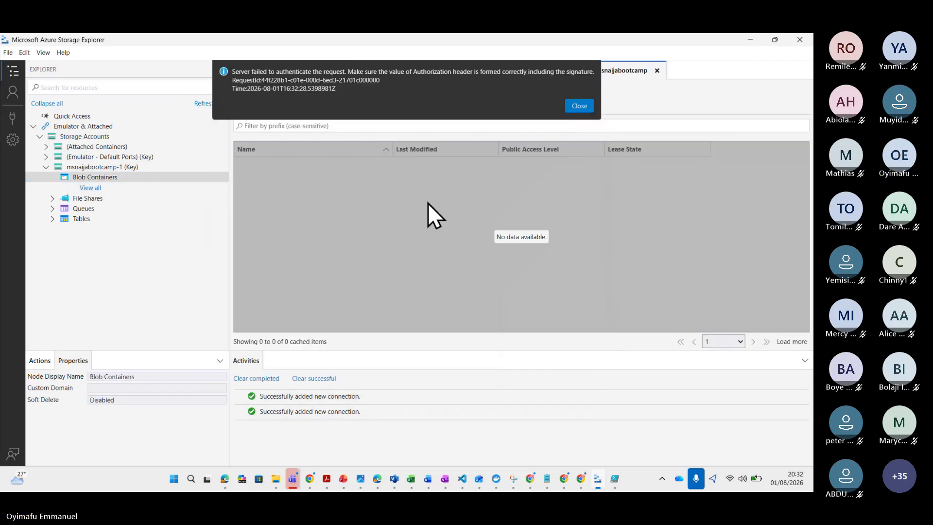
left_click(572, 109)
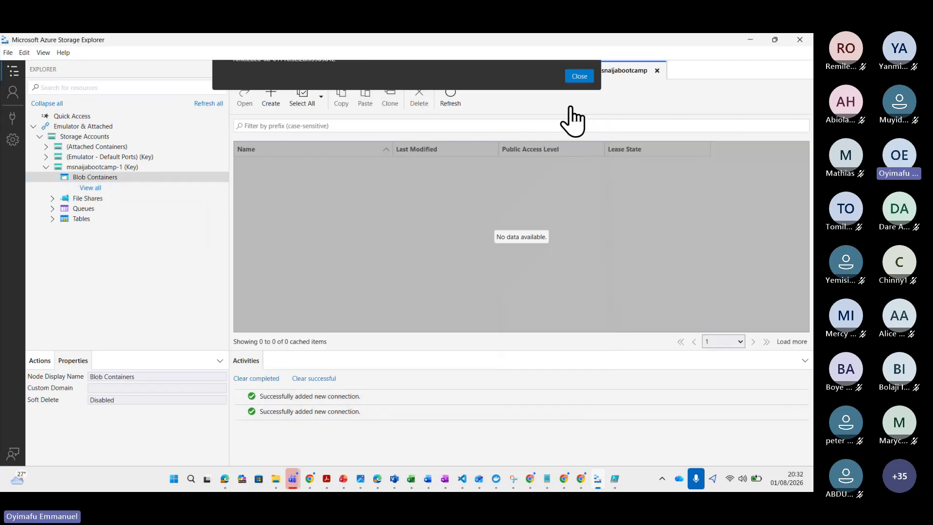
left_click(54, 201)
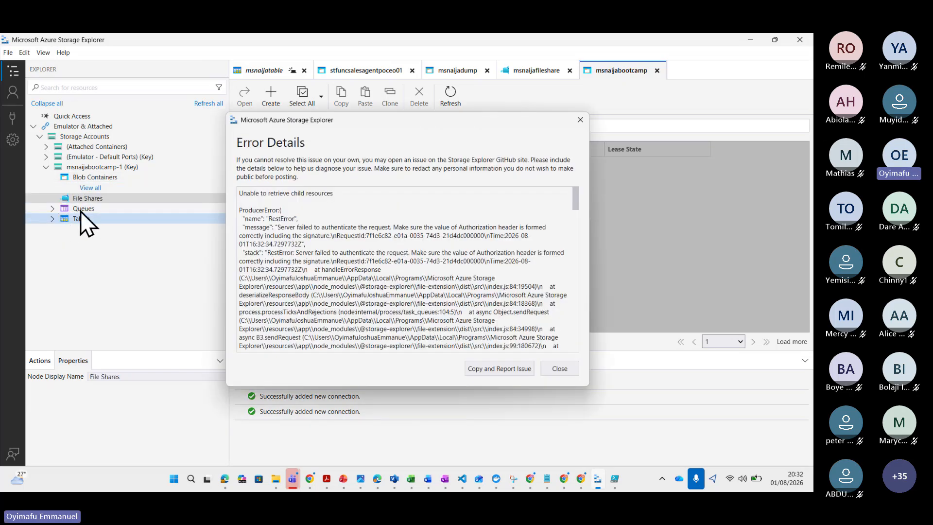
left_click(554, 369)
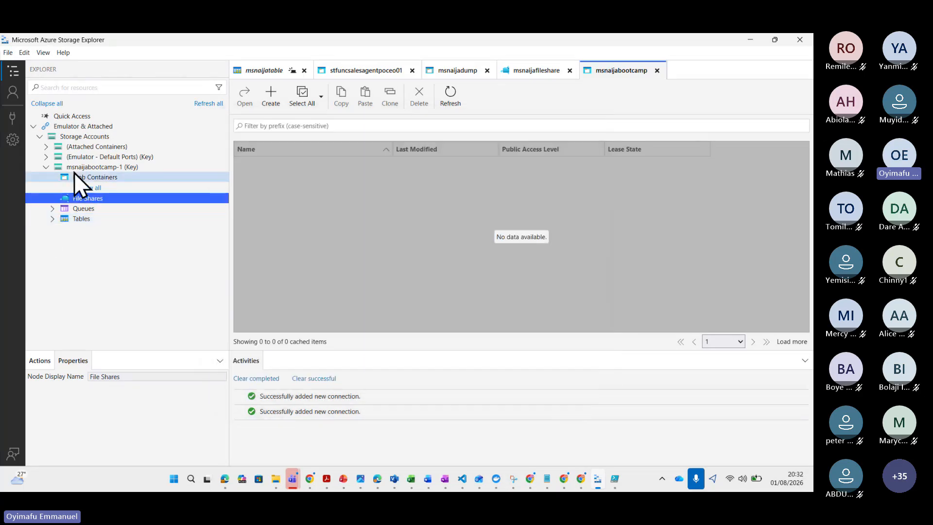
Step: Detach the msnaijabootcamp-1 (Key) connection and confirm with Yes
right_click(81, 167)
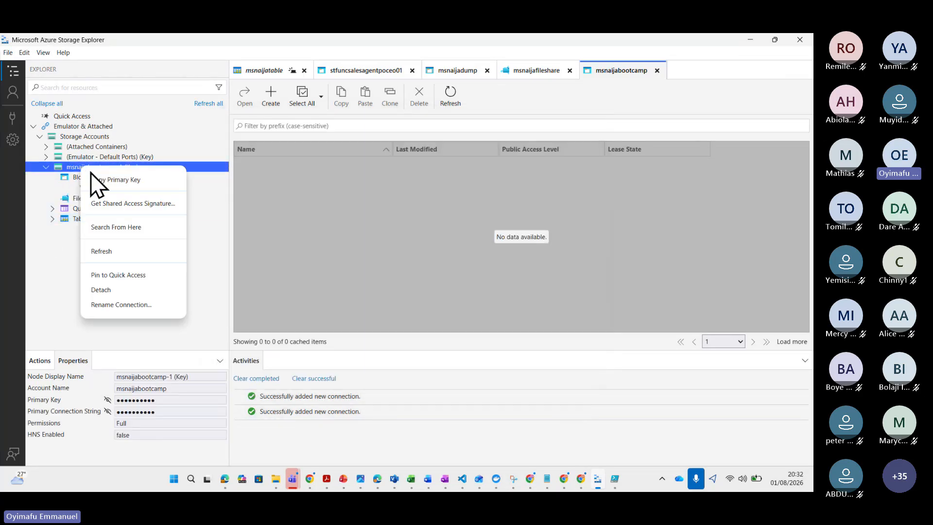
left_click(112, 292)
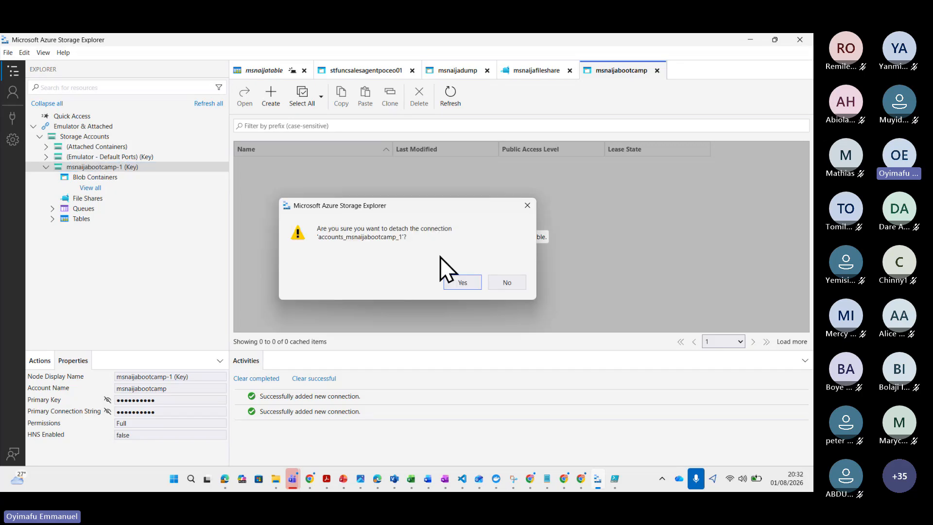
left_click(450, 285)
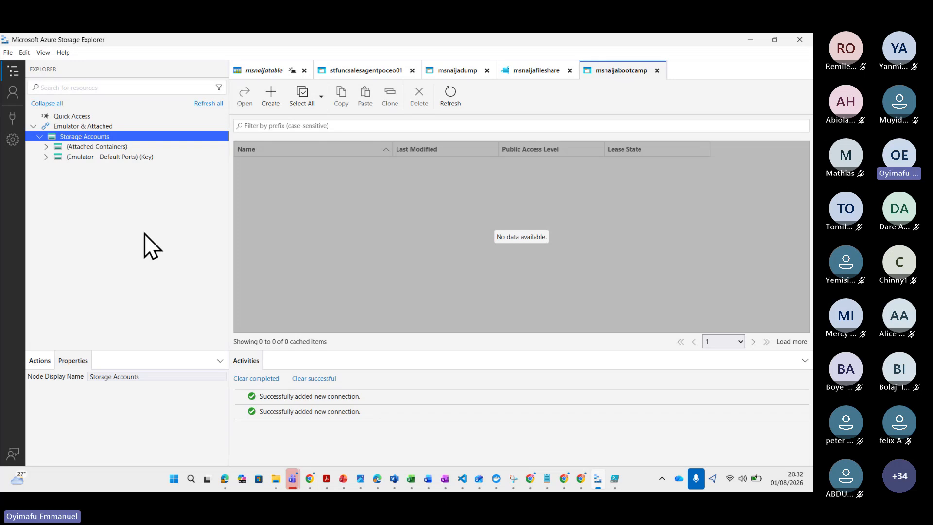
mouse_move(598, 485)
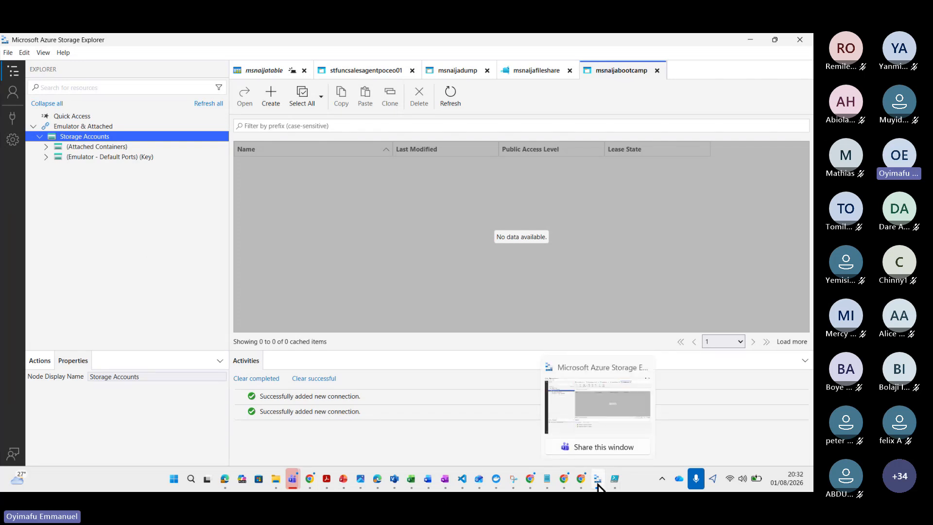
Step: Open Security + networking > Shared access signature for msnaijabootcamp in the portal
left_click(378, 482)
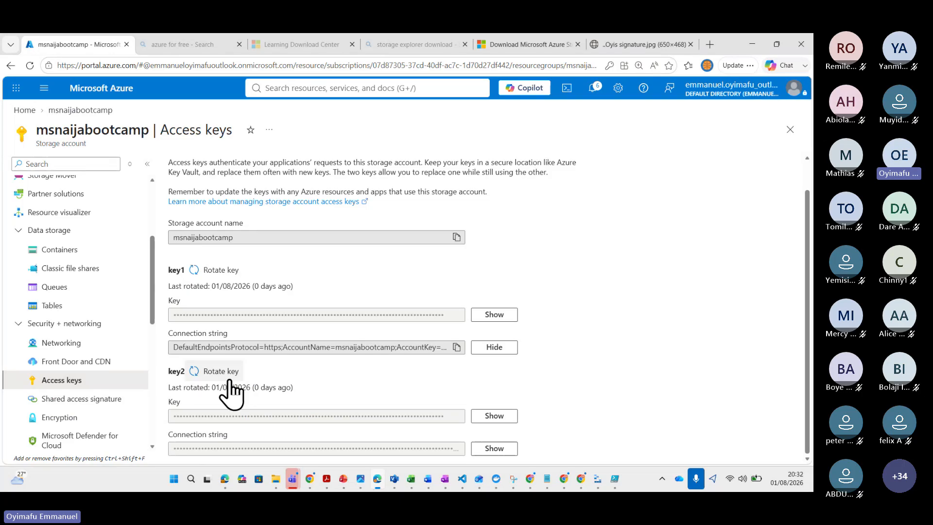
scroll(92, 401, "down", 1)
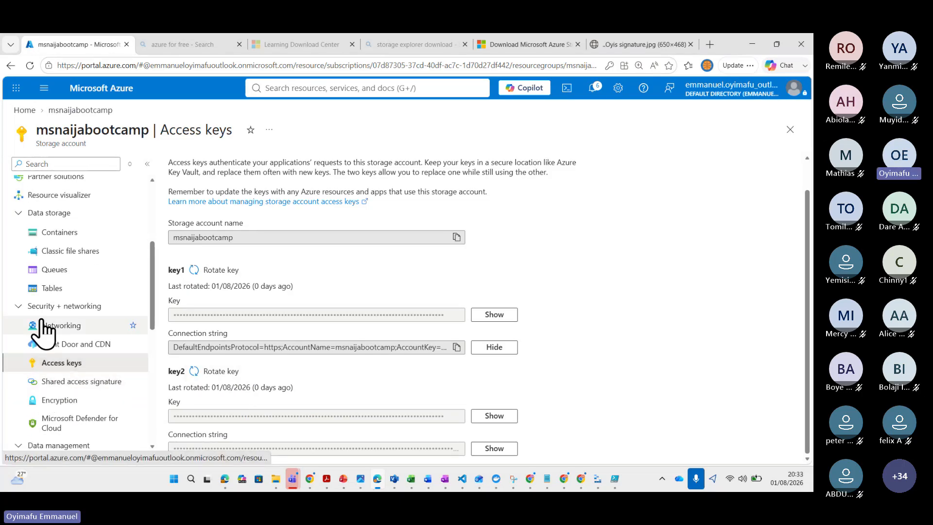
scroll(56, 393, "down", 3)
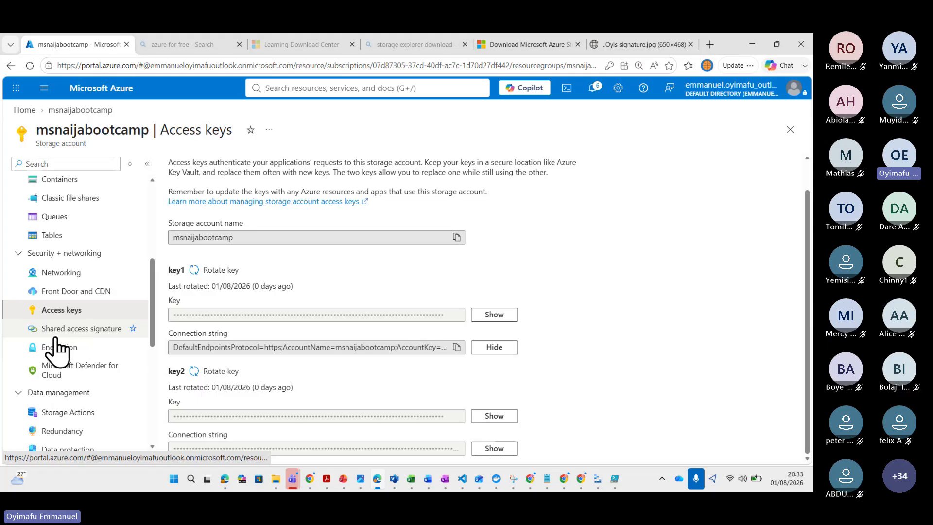
left_click(41, 334)
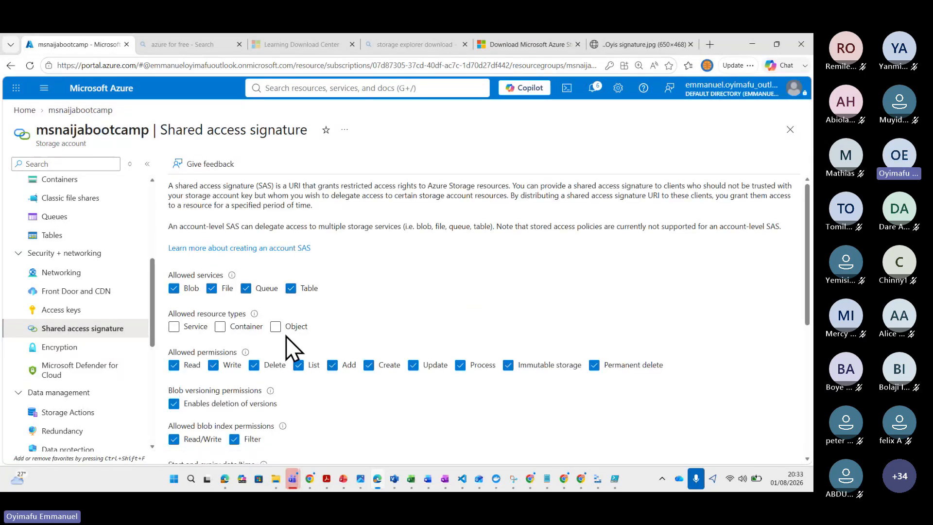
scroll(286, 336, "down", 3)
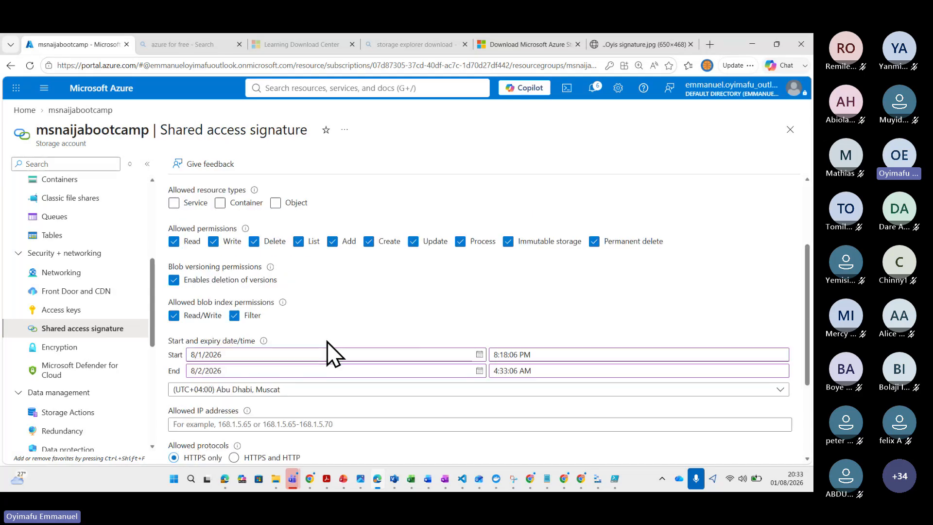
scroll(326, 345, "up", 3)
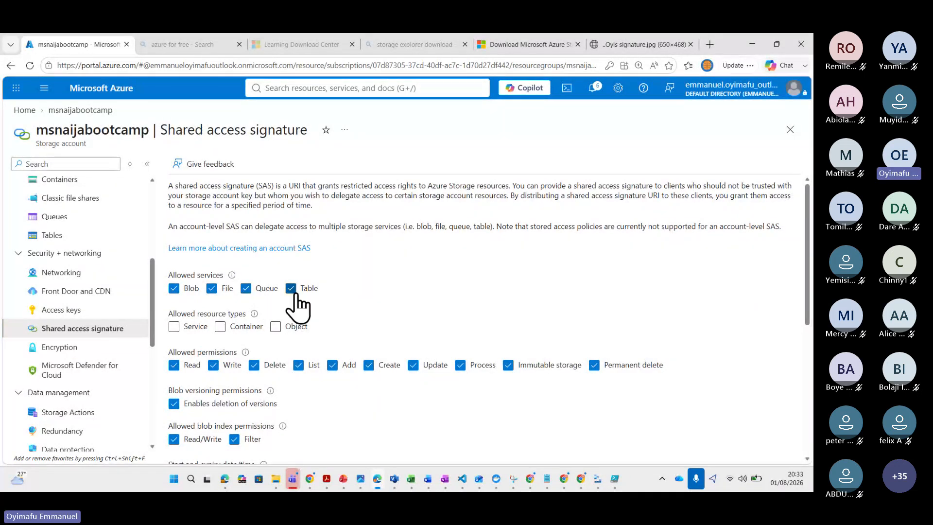
Step: Limit the SAS to the Blob service and allow Service, Container and Object resource types
left_click(216, 290)
left_click(247, 290)
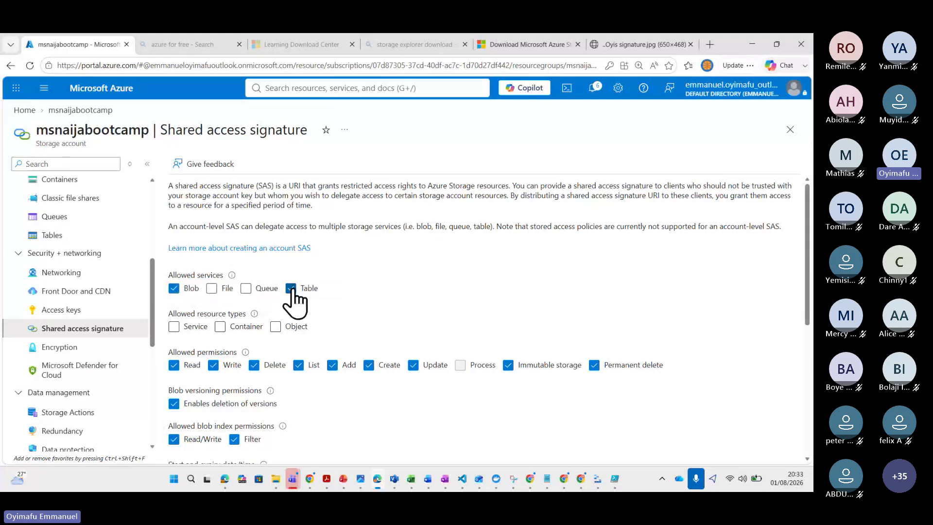
left_click(291, 288)
left_click(275, 326)
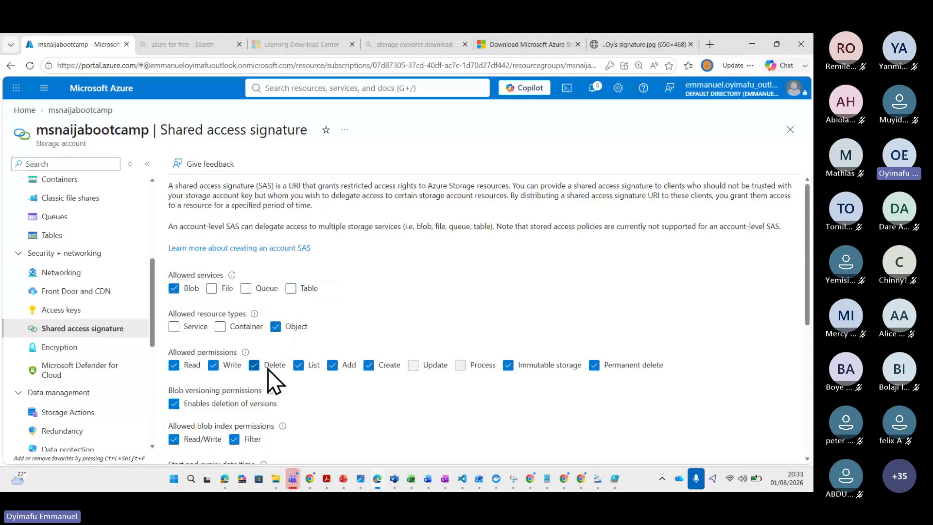
left_click(220, 327)
left_click(174, 327)
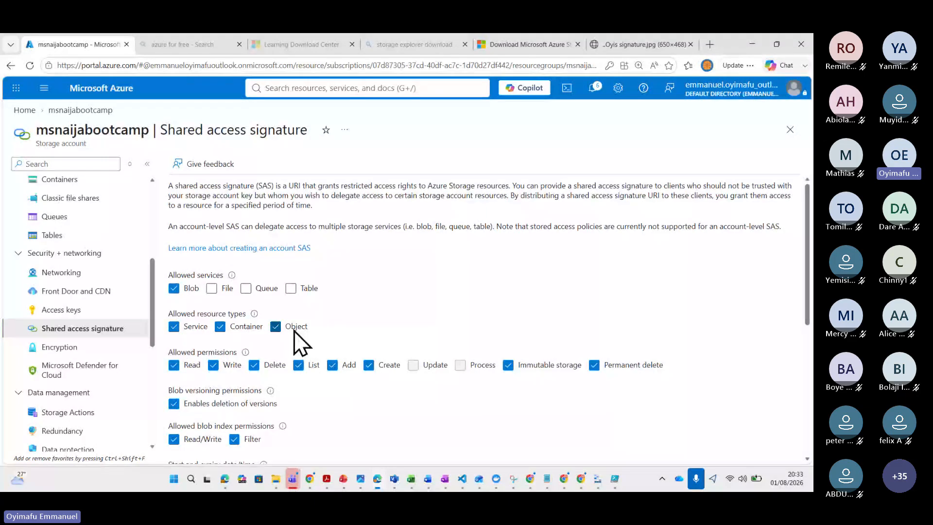
scroll(196, 254, "down", 1)
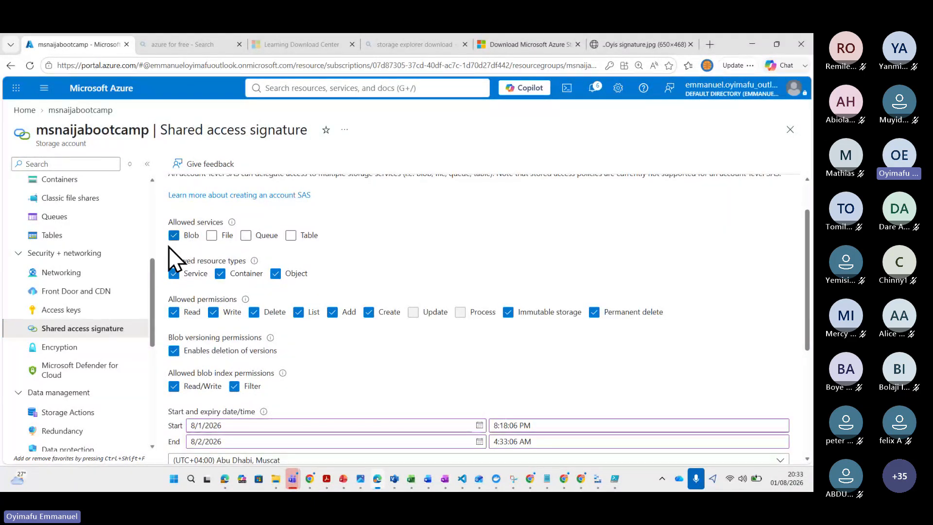
Step: Untick Create, Add, Delete, Write, Immutable storage and Permanent delete, leaving Read and List
left_click(369, 312)
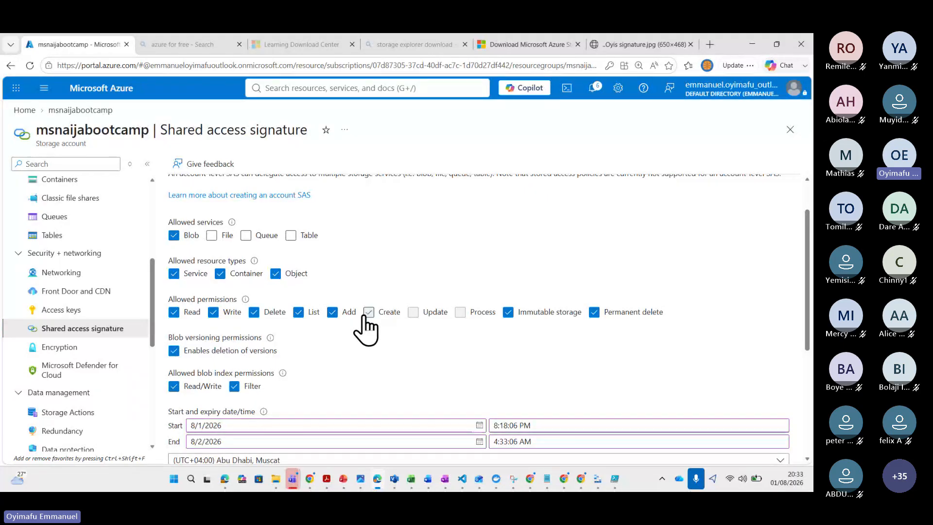
left_click(332, 312)
left_click(254, 312)
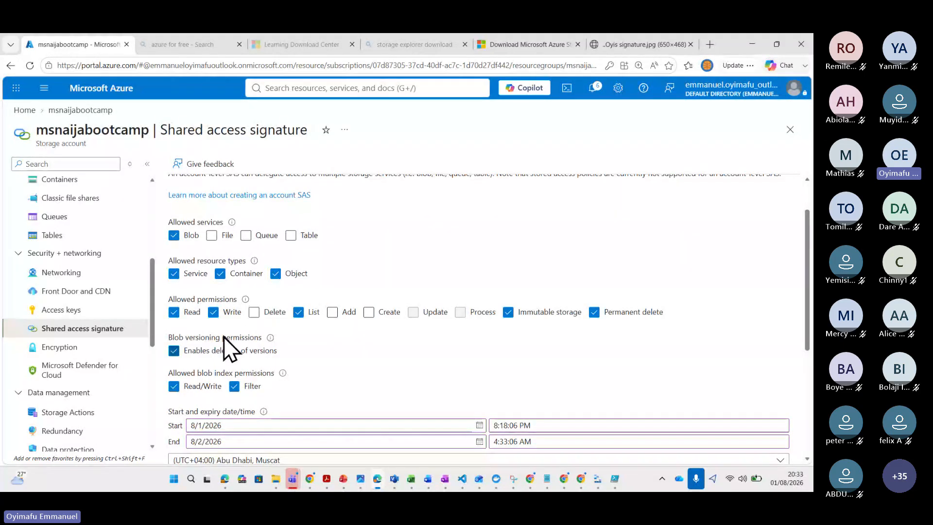
left_click(212, 312)
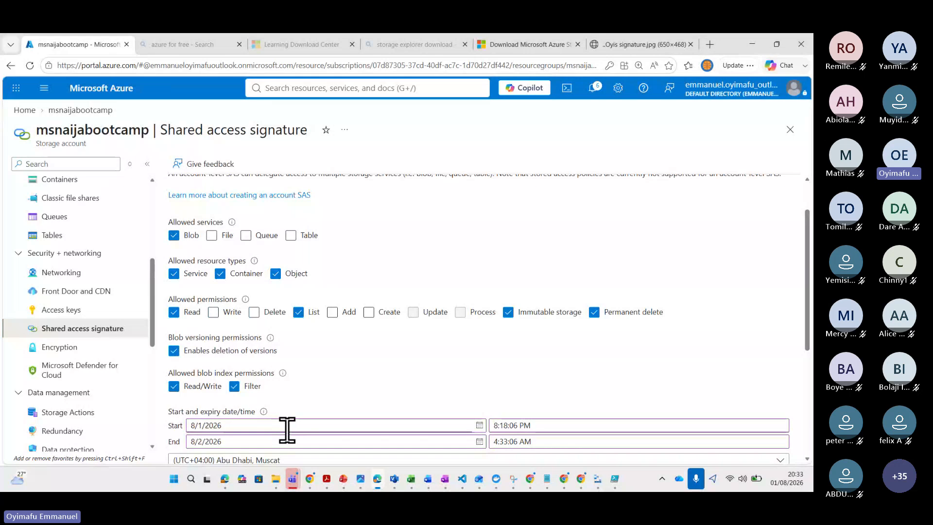
left_click(507, 312)
left_click(593, 312)
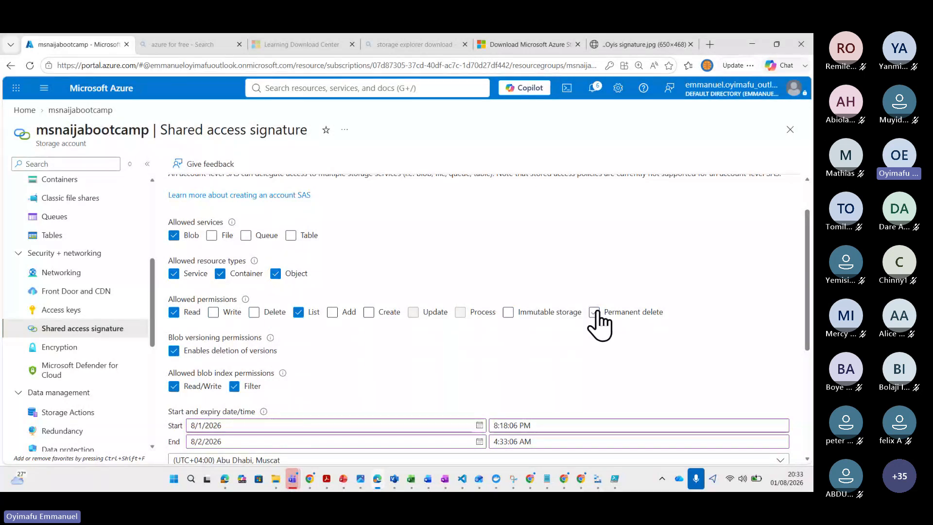
scroll(385, 372, "up", 3)
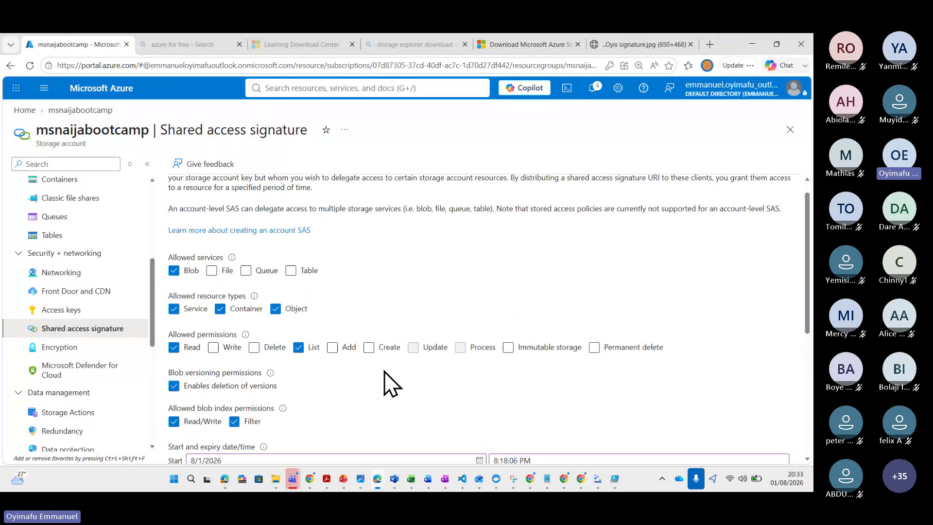
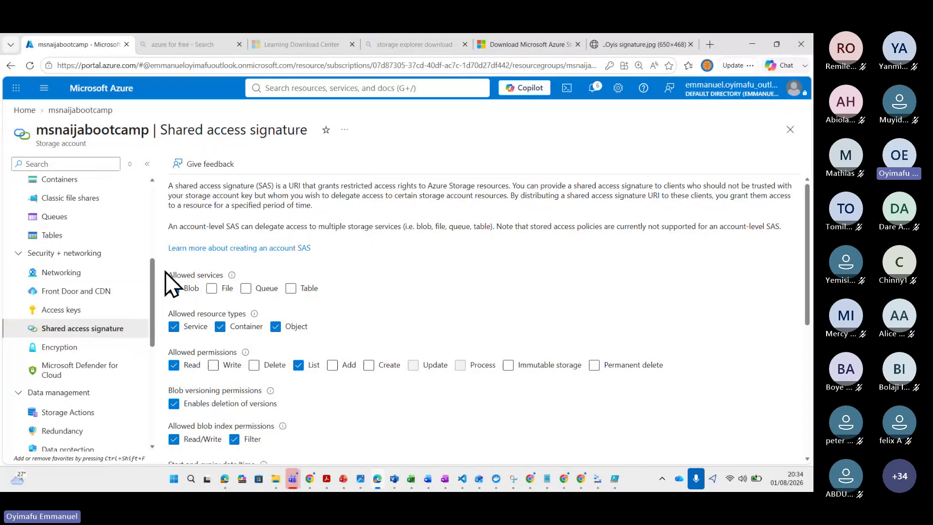
Step: Tick Blob as the SAS allowed service and scroll down to the validity date fields
left_click(173, 288)
scroll(342, 369, "down", 1)
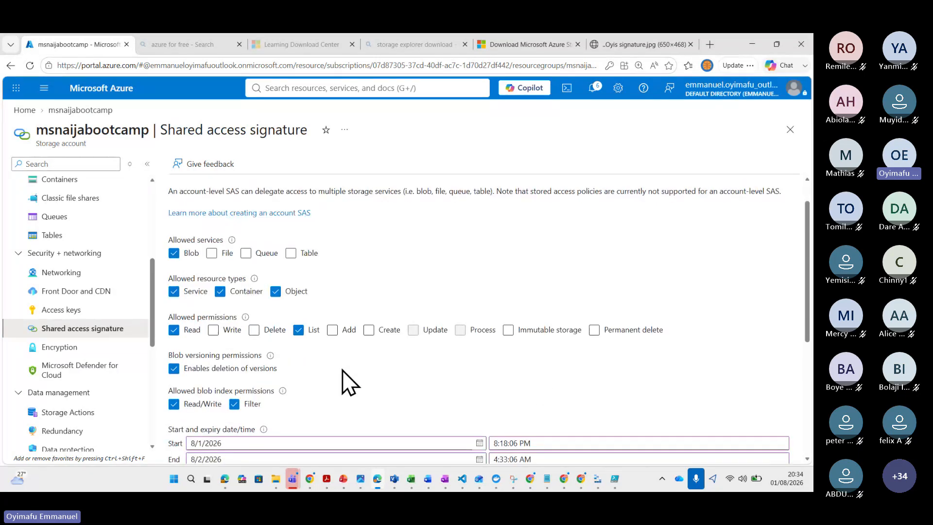
scroll(342, 369, "up", 1)
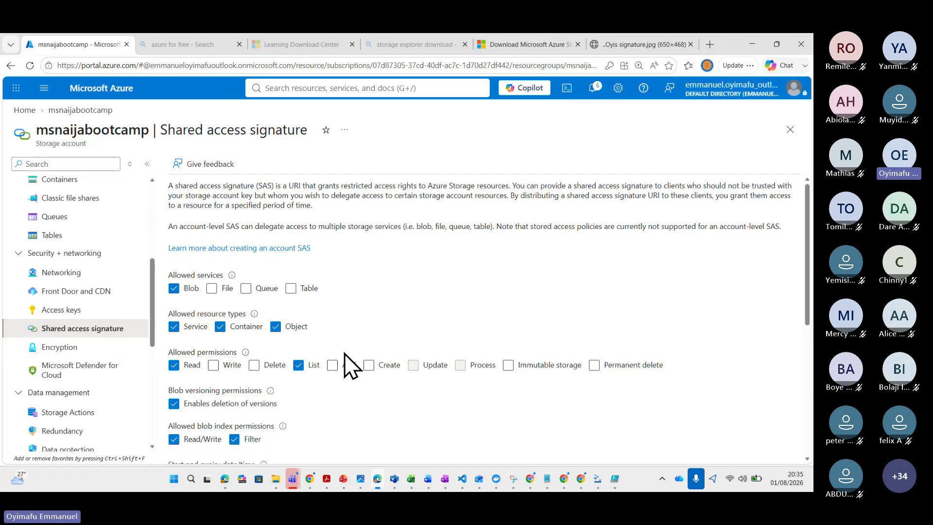
scroll(352, 345, "down", 1)
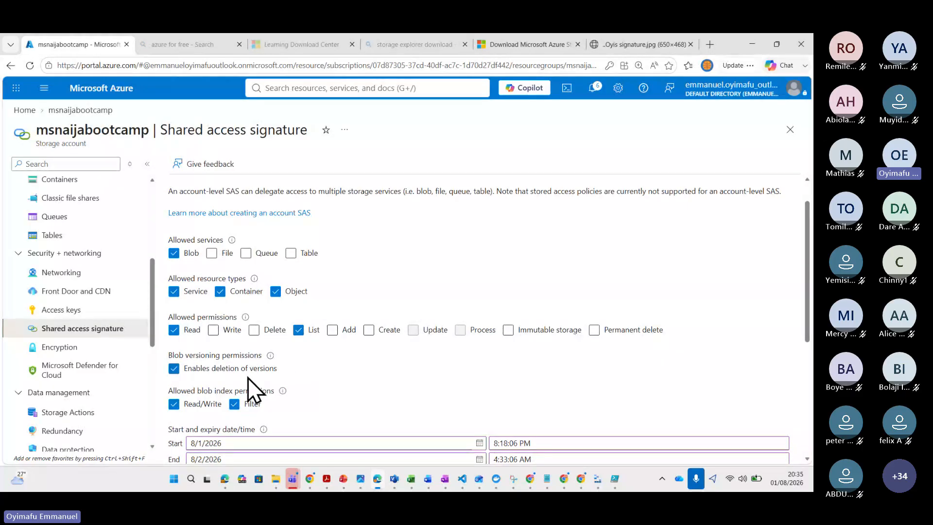
scroll(261, 386, "down", 1)
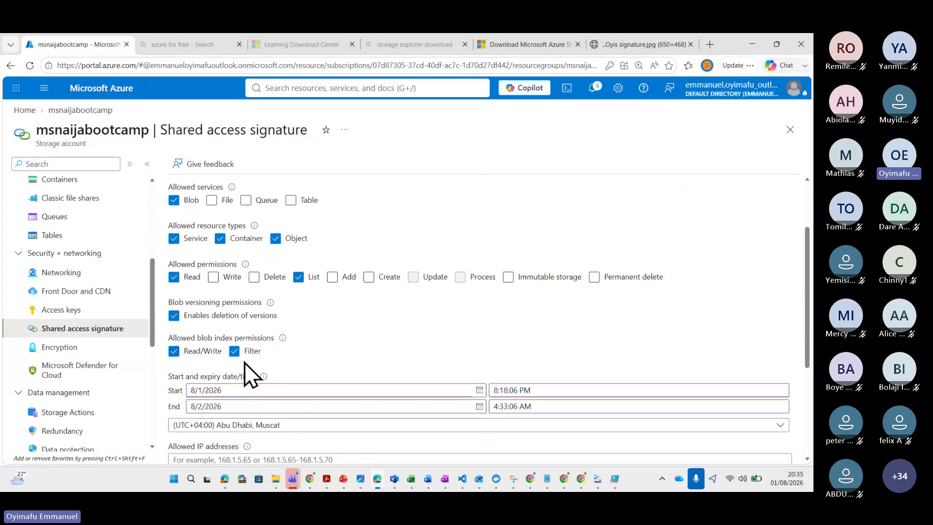
scroll(297, 357, "down", 1)
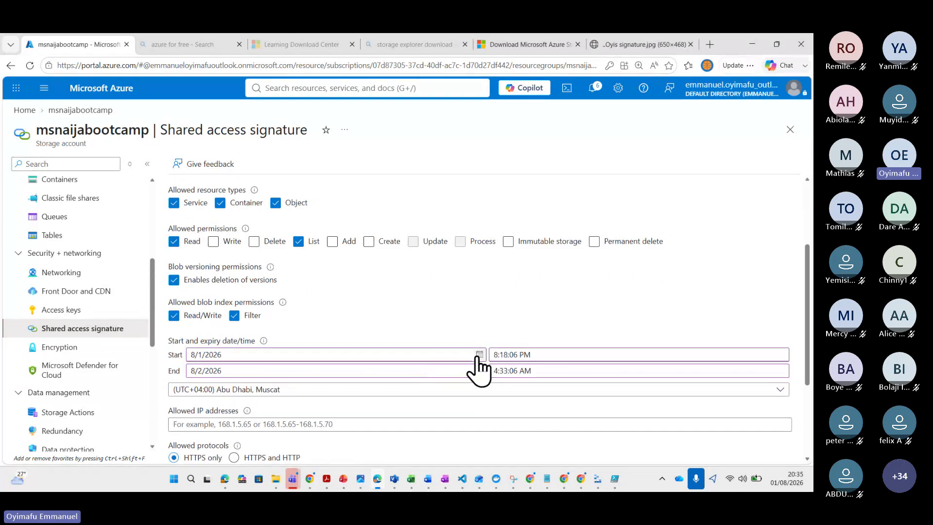
Step: Set the SAS start date to 7/28/2026 and the expiry date to 8/7/2026
left_click(479, 354)
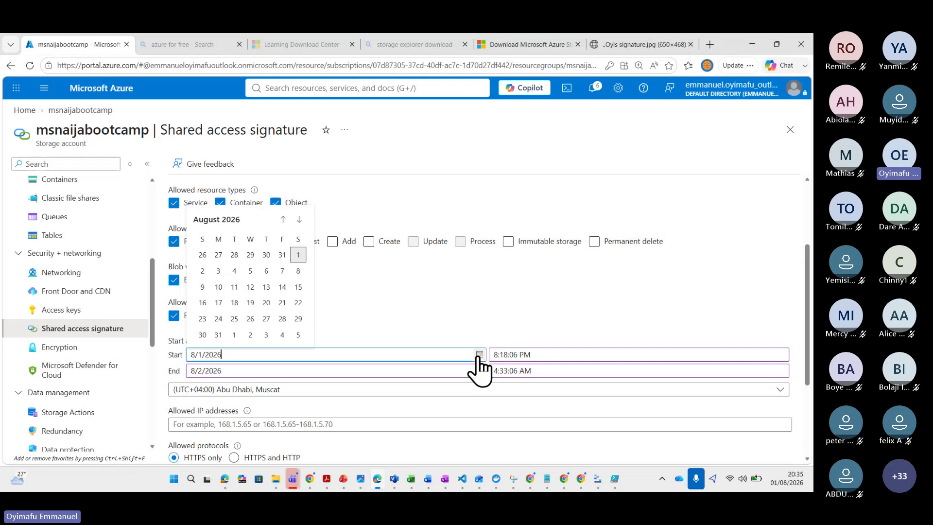
left_click(234, 254)
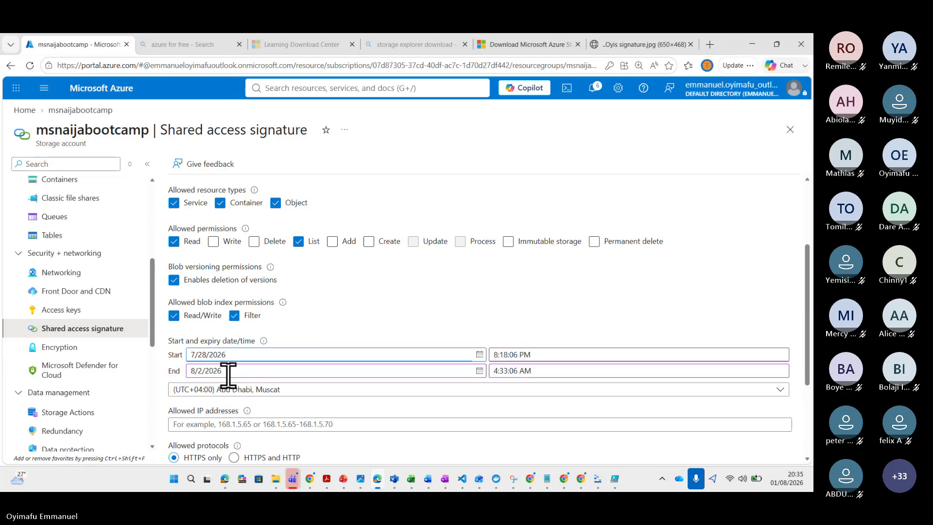
left_click(479, 371)
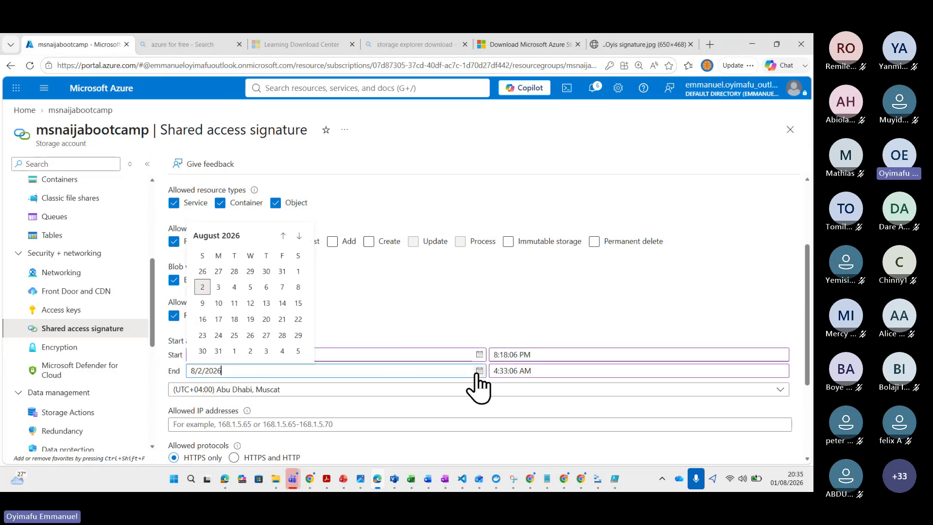
left_click(282, 287)
scroll(364, 345, "down", 2)
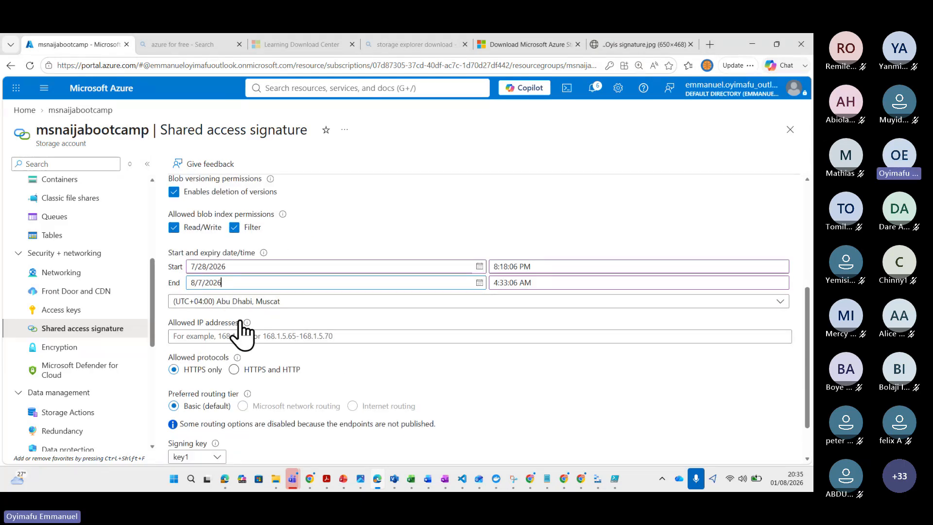
scroll(241, 334, "down", 1)
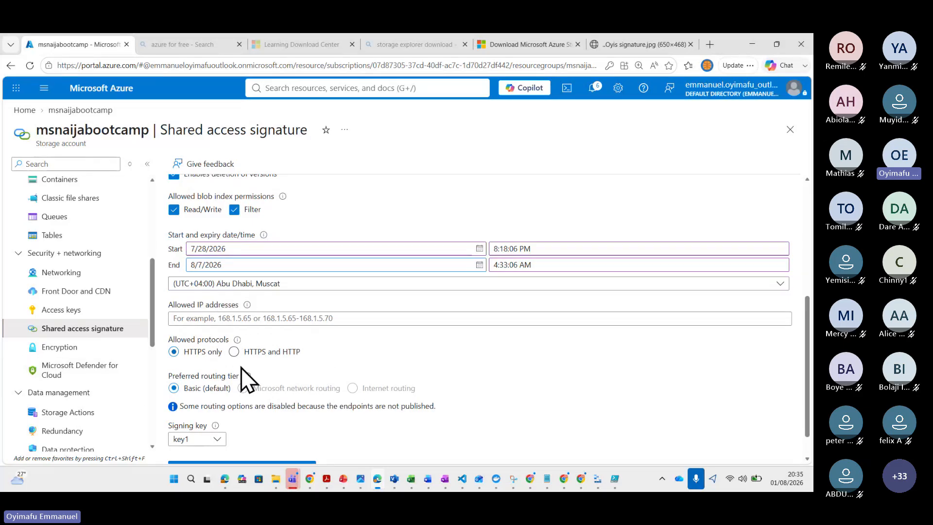
scroll(202, 363, "down", 1)
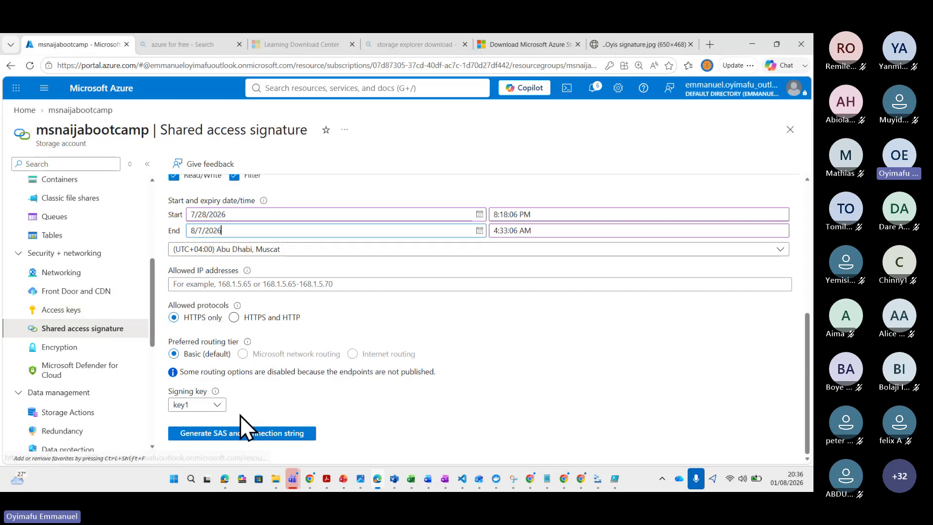
left_click(217, 407)
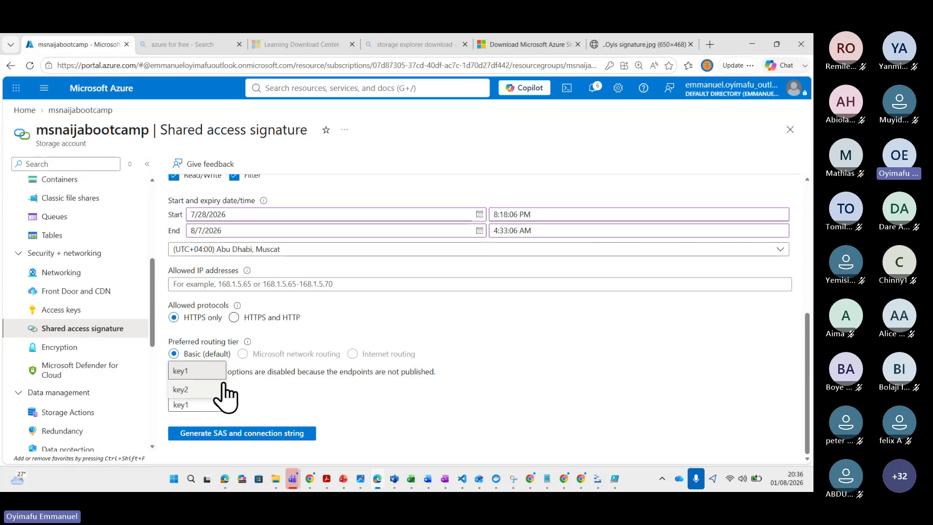
left_click(298, 381)
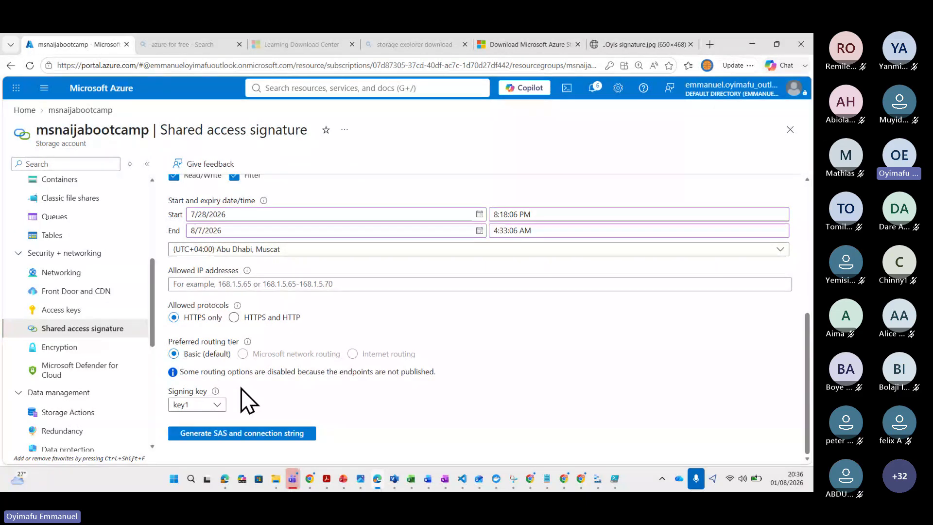
left_click(213, 403)
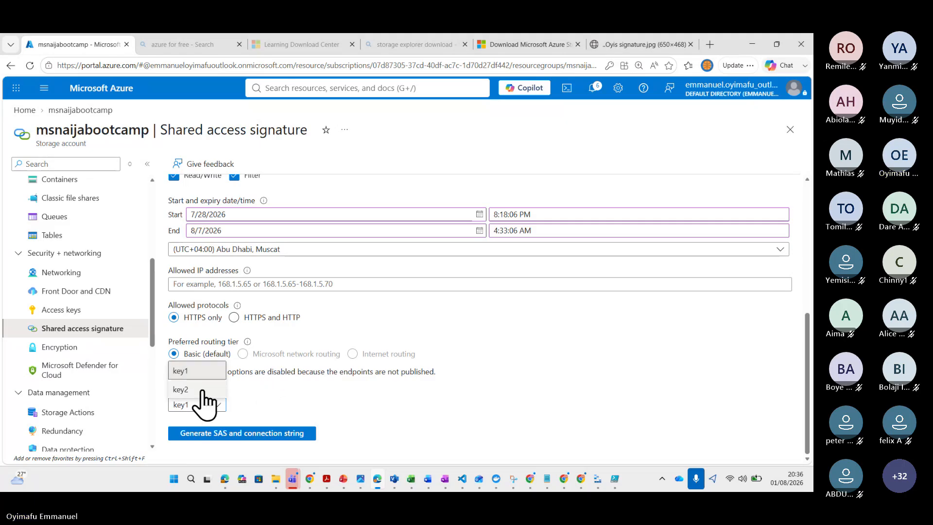
left_click(259, 381)
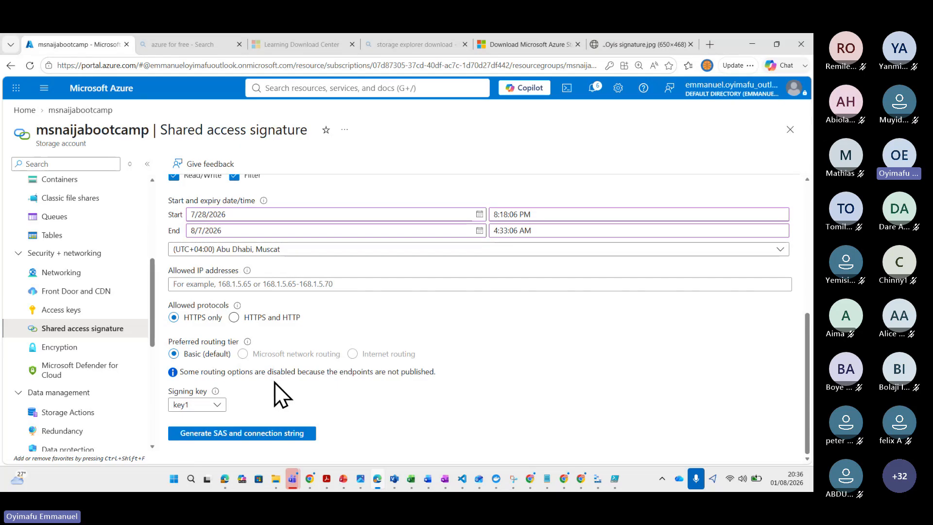
scroll(276, 384, "up", 5)
scroll(276, 379, "down", 5)
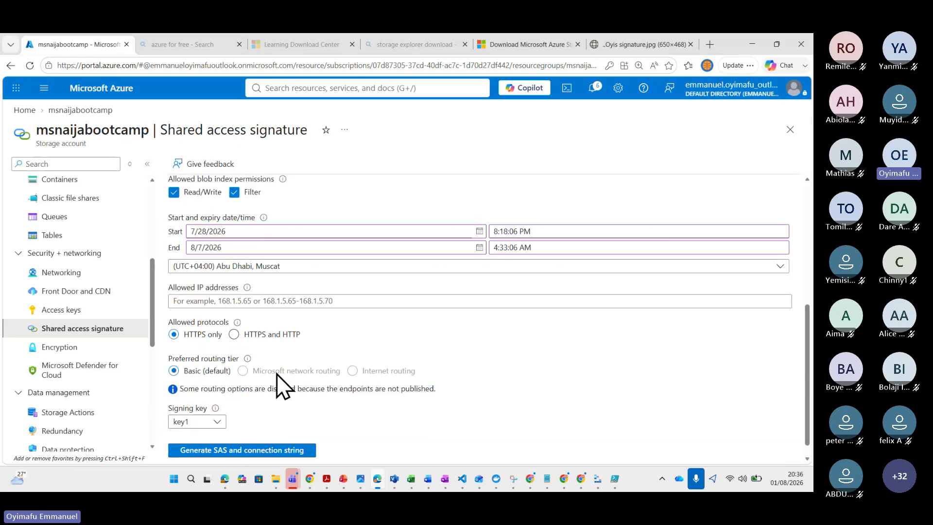
scroll(276, 374, "down", 1)
Step: Generate the SAS token, connection string and Blob service SAS URL
left_click(248, 435)
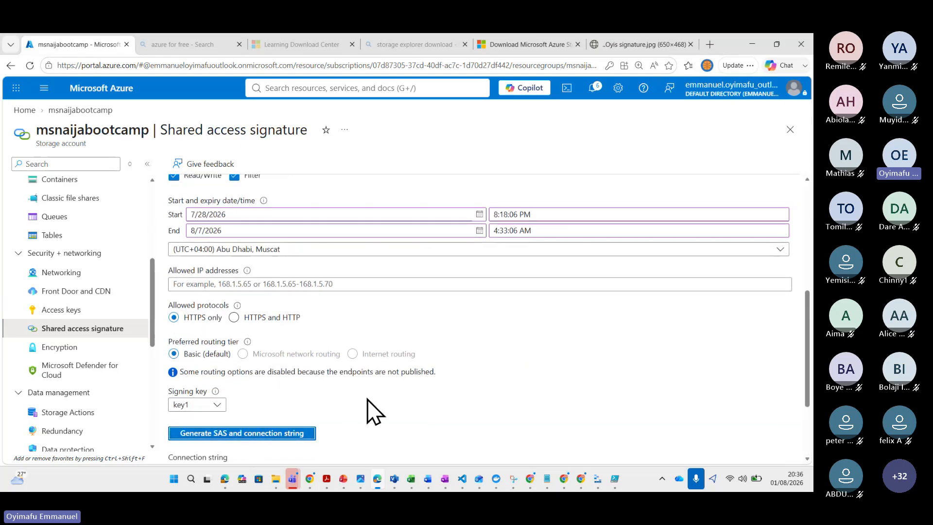
scroll(366, 403, "down", 2)
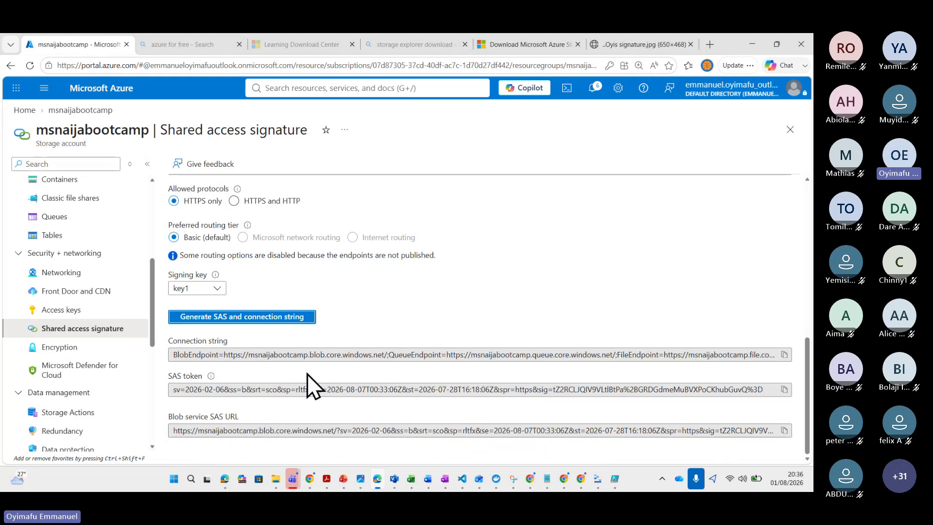
scroll(318, 392, "up", 1)
scroll(318, 392, "up", 10)
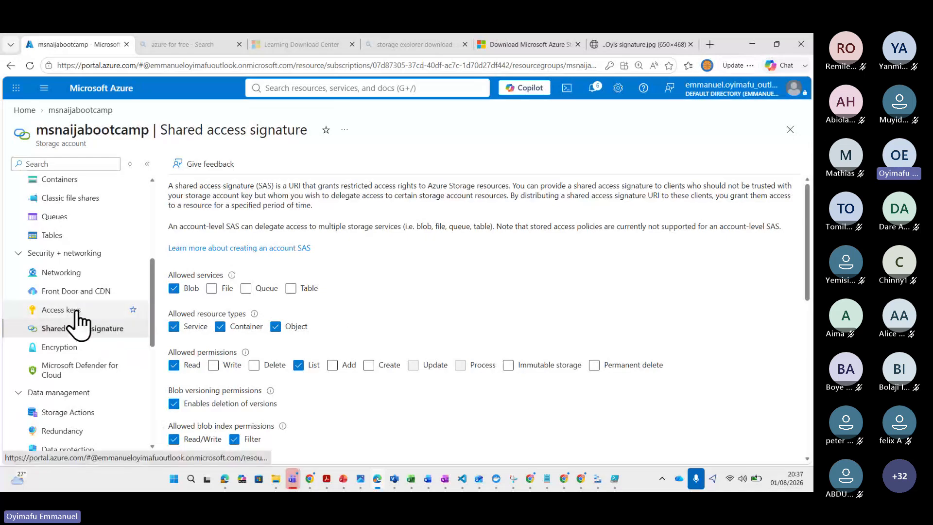
scroll(56, 219, "up", 2)
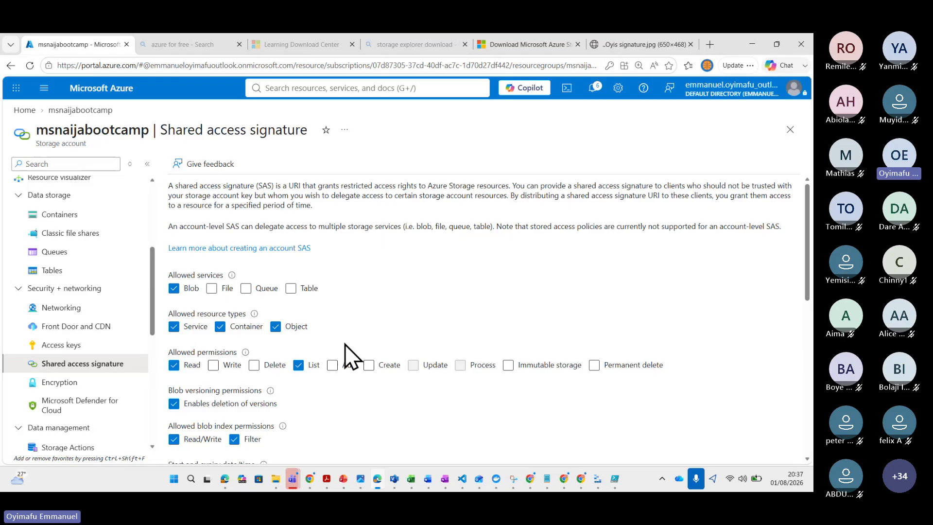
scroll(342, 354, "down", 8)
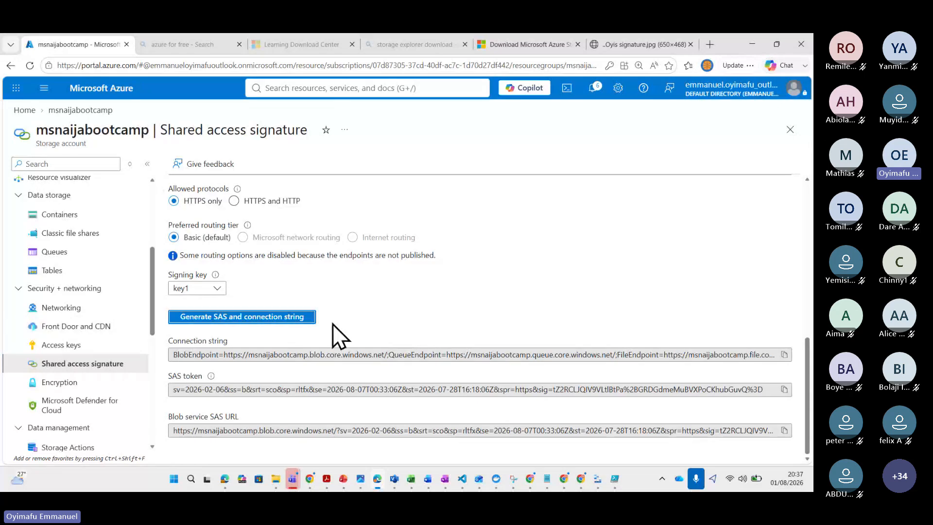
Step: Copy the Blob service SAS URL and bring Storage Explorer to the front
scroll(64, 275, "up", 1)
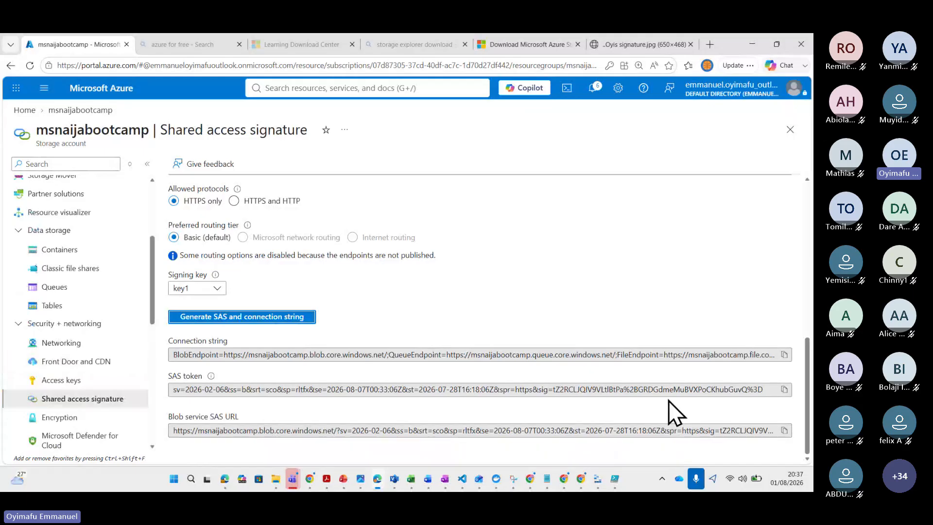
left_click(784, 430)
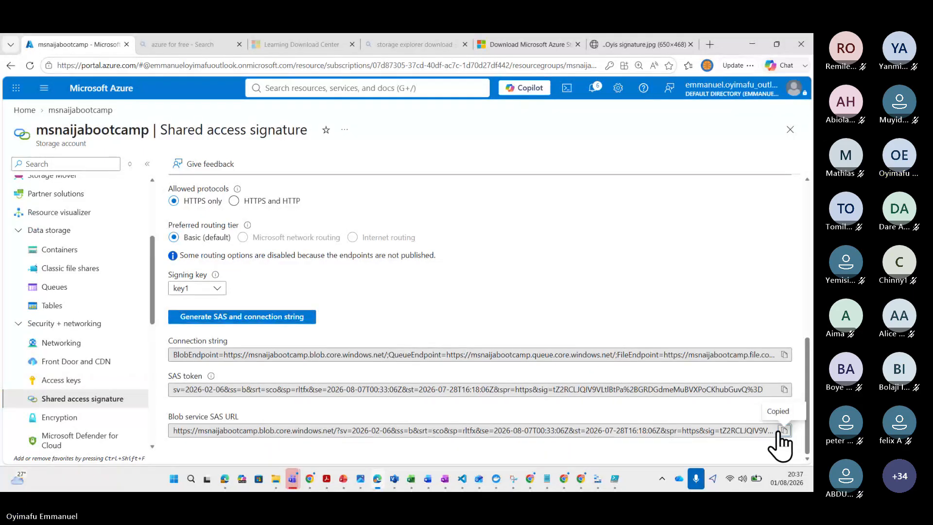
left_click(598, 481)
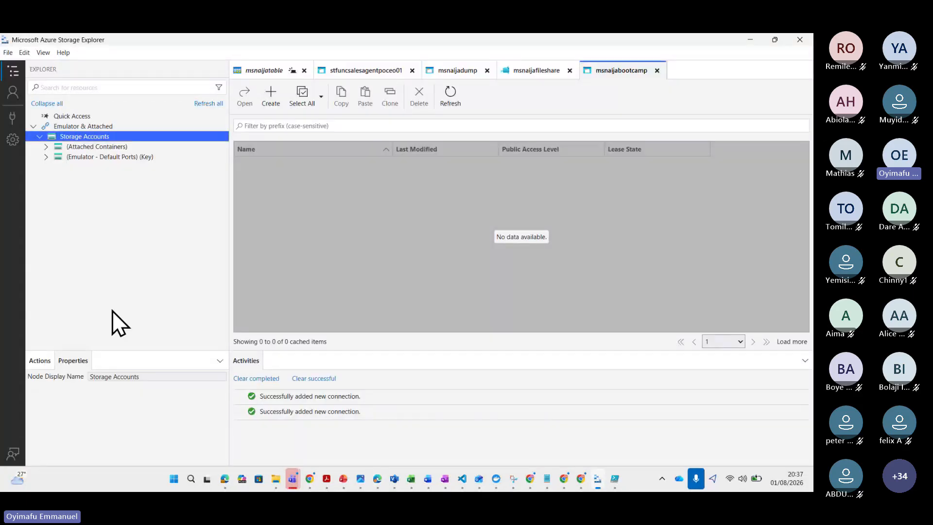
Step: Start a new Storage Accounts connection to a storage account using a SAS URL
right_click(63, 136)
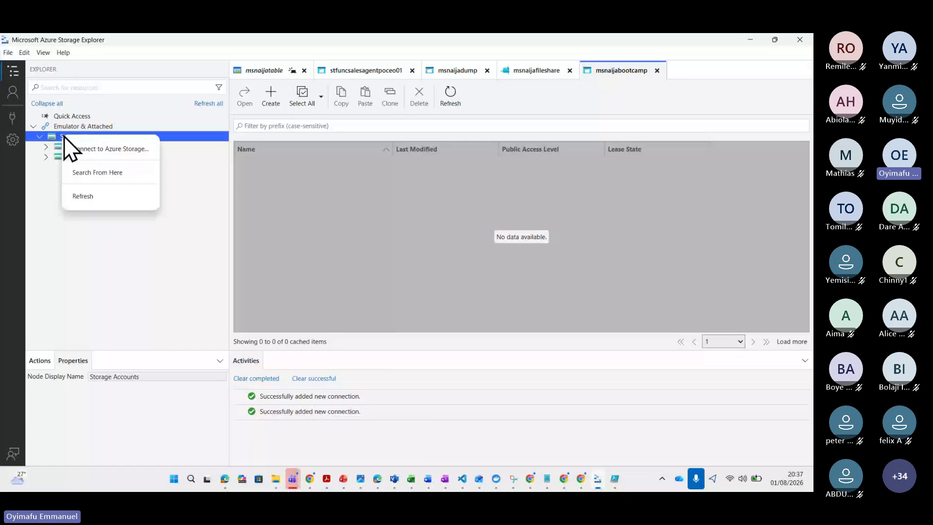
left_click(84, 149)
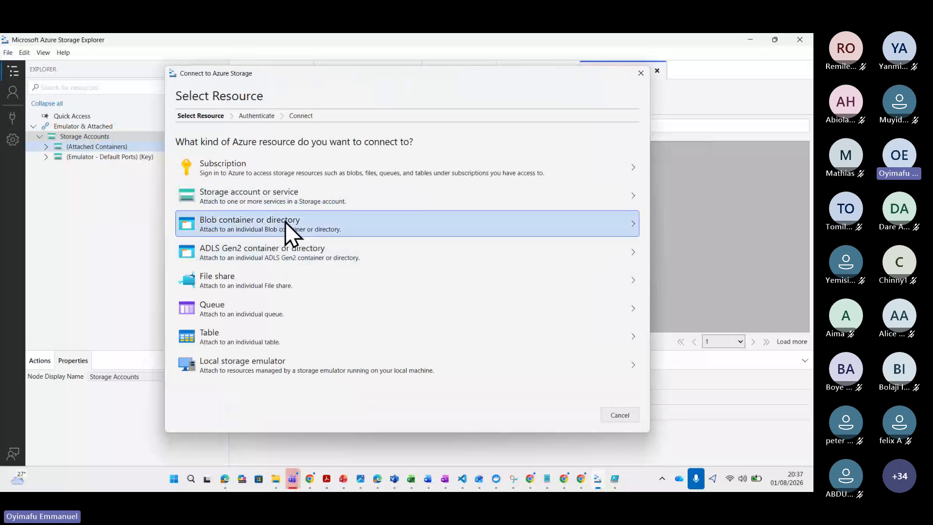
left_click(296, 195)
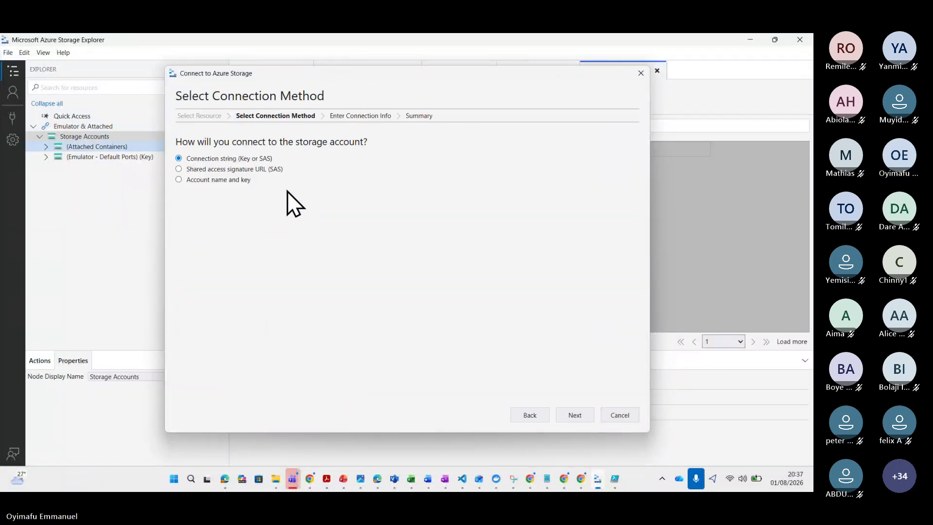
left_click(230, 169)
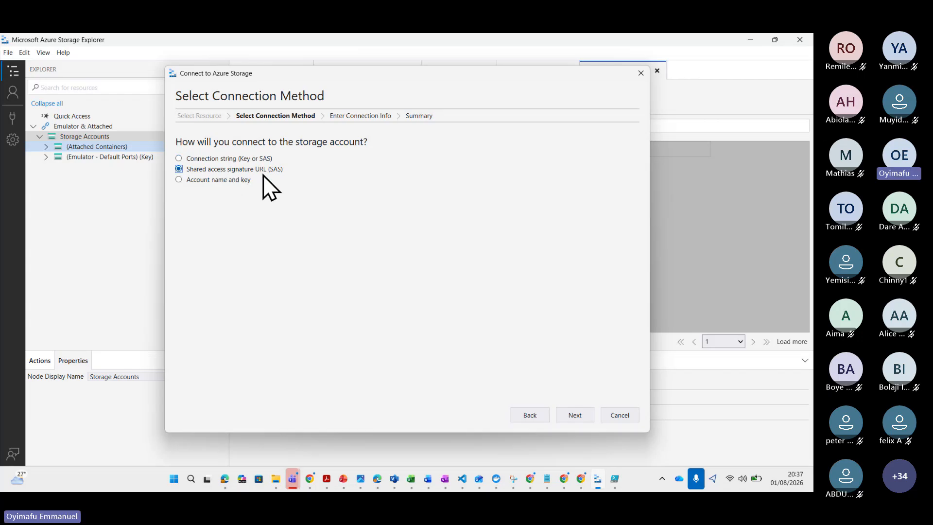
left_click(573, 415)
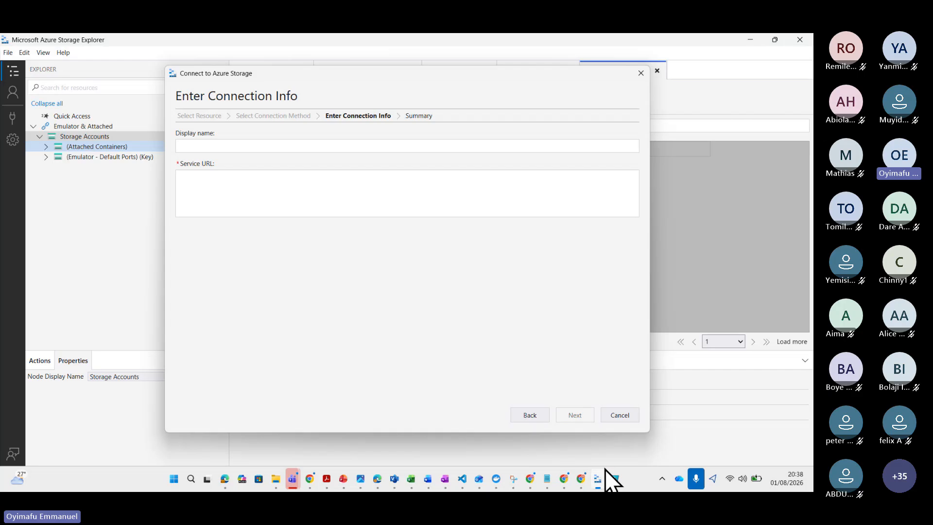
Step: Paste the Blob service SAS URL from the portal as Service URL and connect
mouse_move(376, 482)
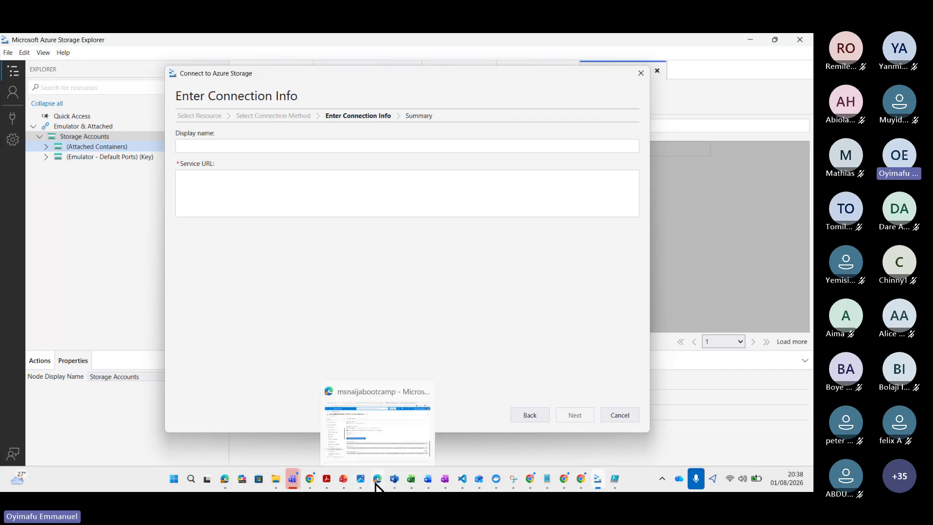
left_click(383, 406)
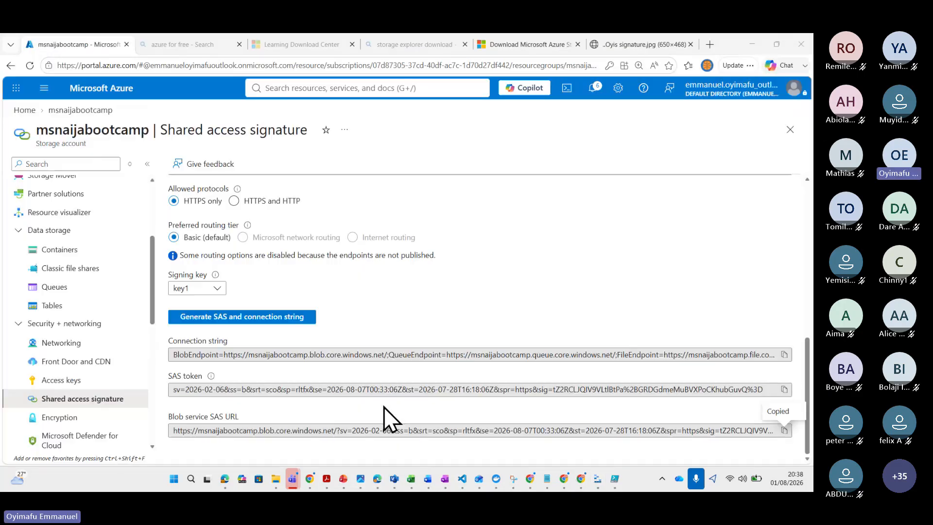
left_click(784, 432)
left_click(597, 480)
left_click(222, 189)
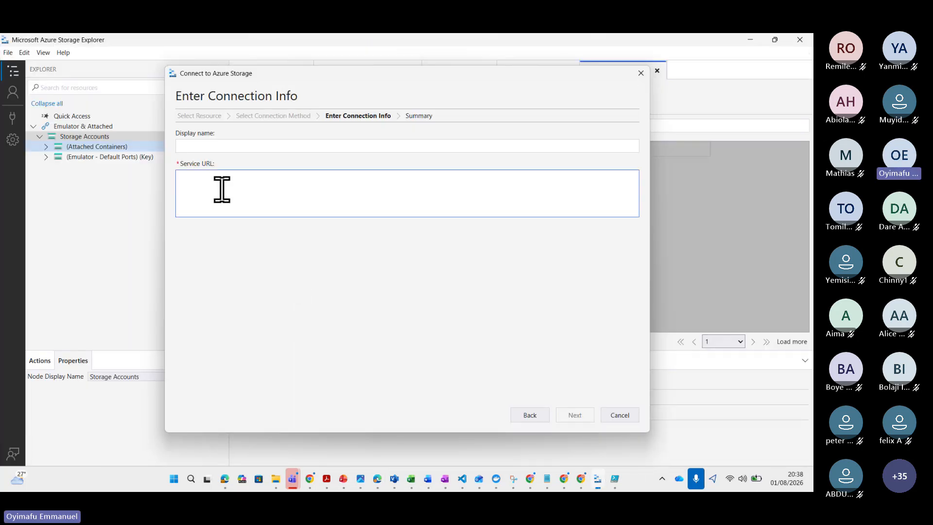
key("ctrl+v")
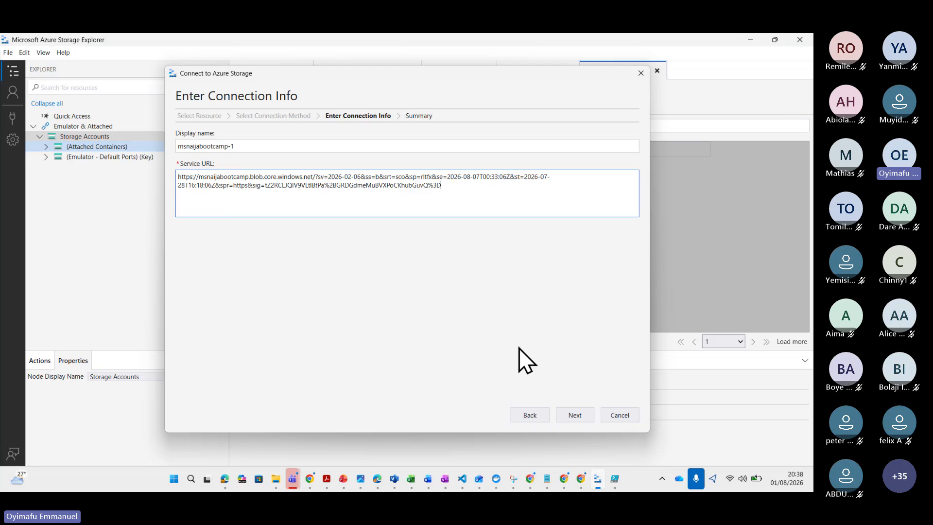
left_click(572, 415)
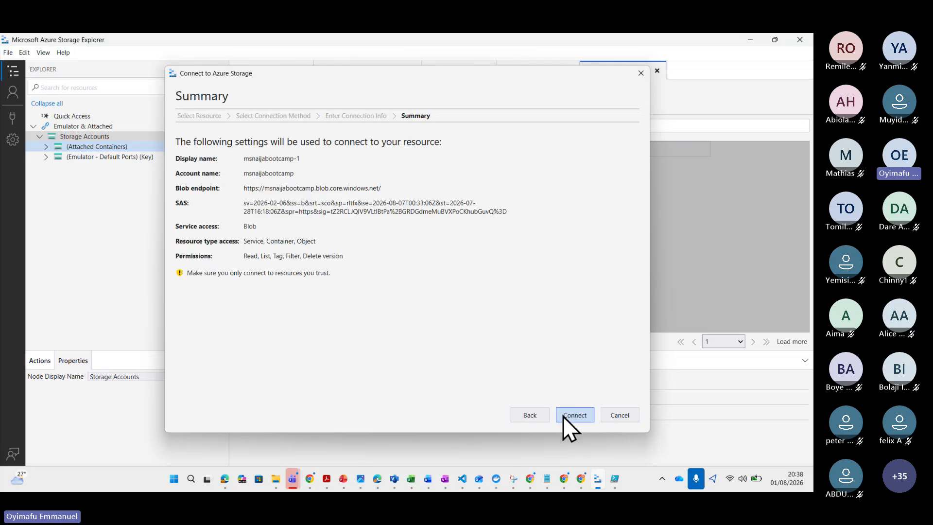
left_click(571, 420)
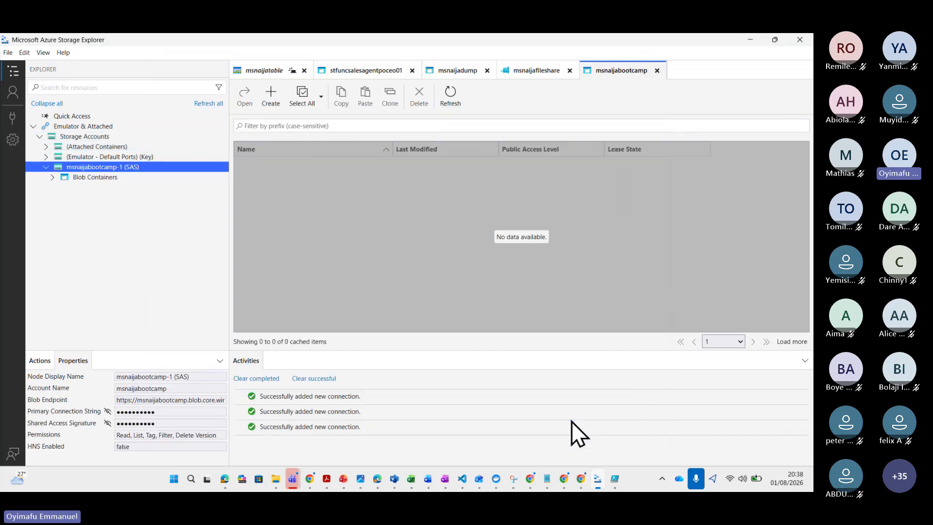
Step: Open the msnaijadump container's blobs and start deleting the signature .jpg blob
left_click(51, 176)
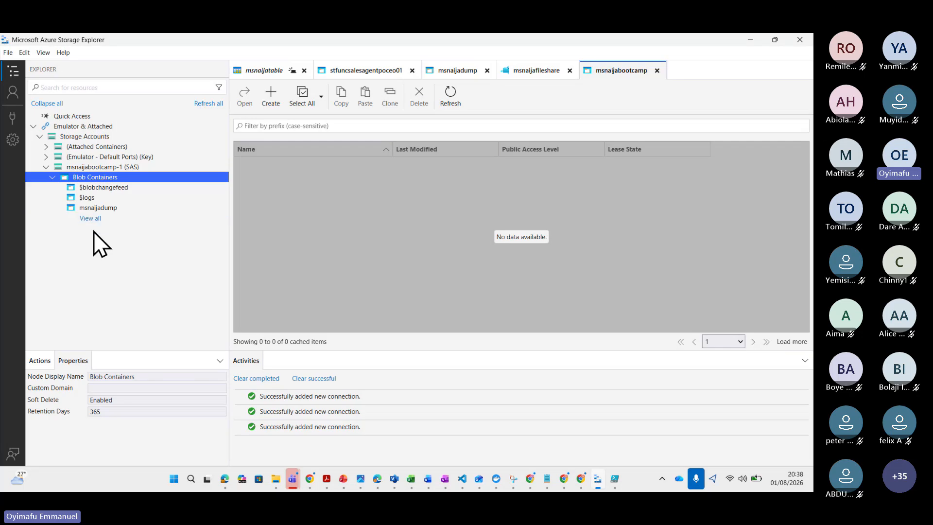
double_click(93, 209)
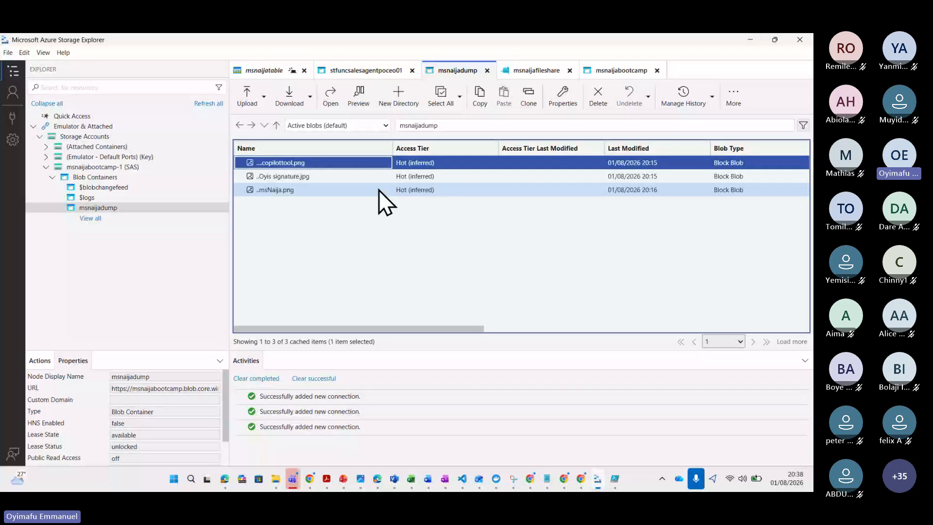
left_click(283, 179)
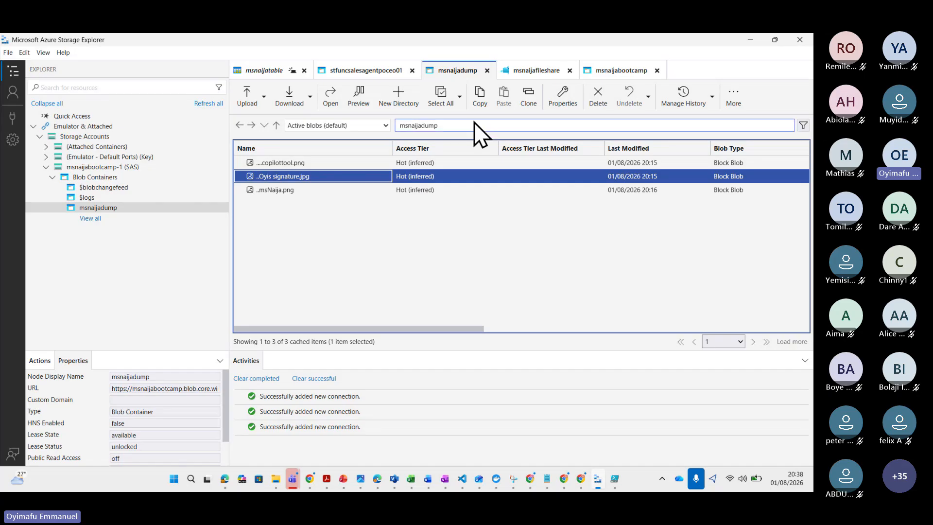
left_click(597, 102)
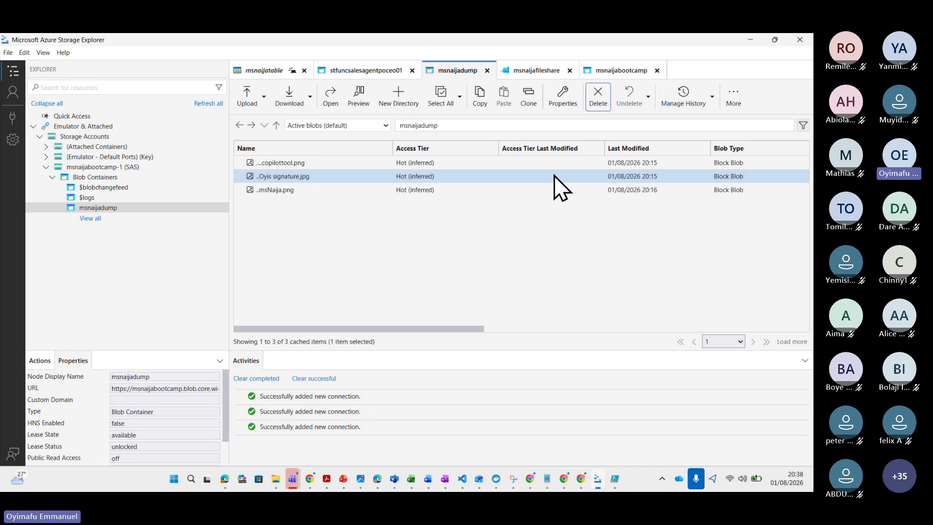
left_click(600, 103)
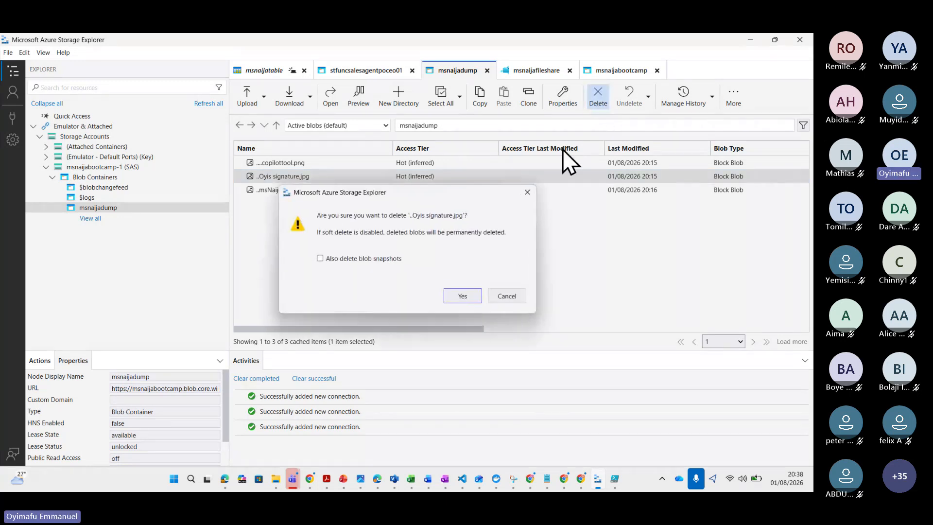
Step: Confirm deleting the signature image without blob snapshots; the SAS denies it and the blob stays
left_click(360, 259)
left_click(354, 259)
left_click(457, 296)
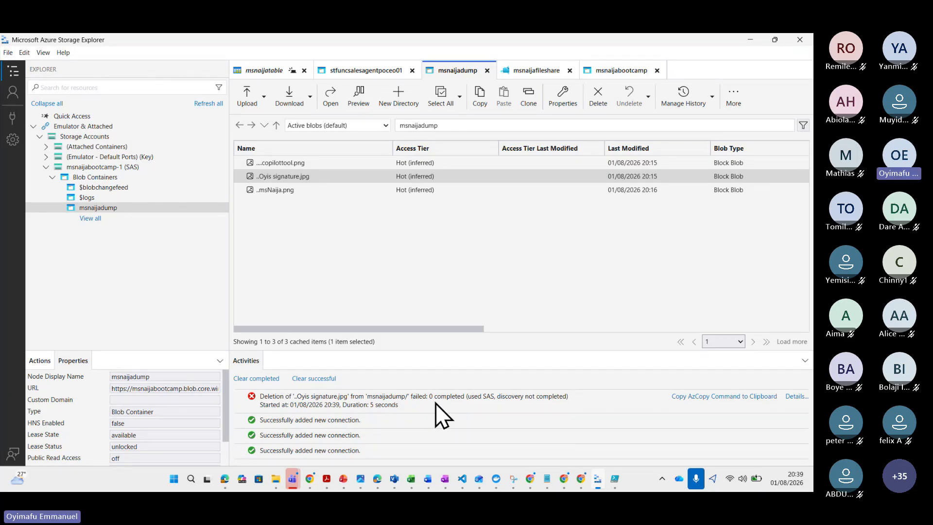
left_click(278, 164)
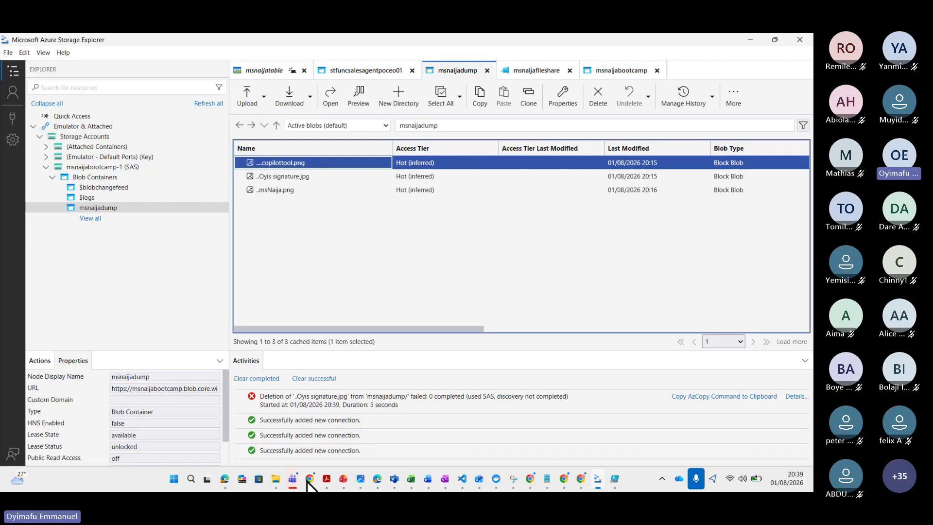
left_click(378, 481)
Step: Review the SAS page's Read and List permissions down to the SAS URL
scroll(370, 323, "up", 5)
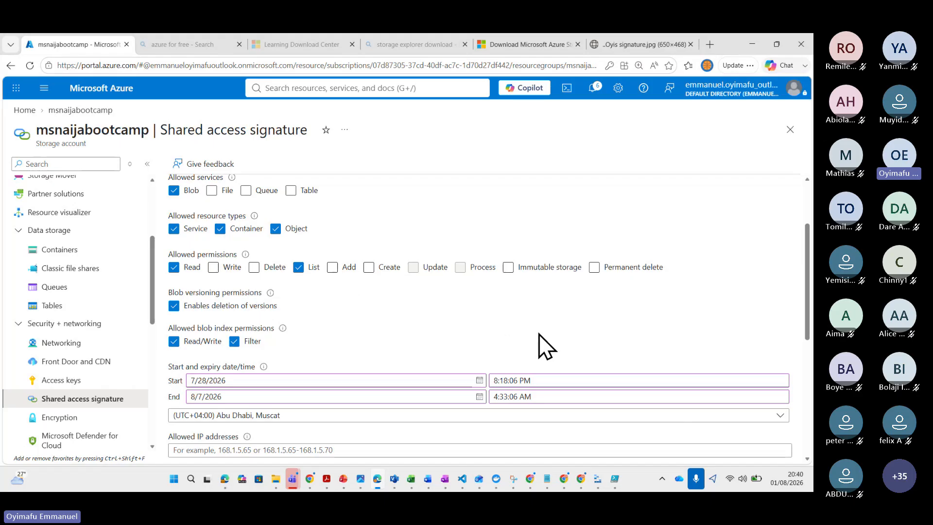
scroll(250, 291, "down", 5)
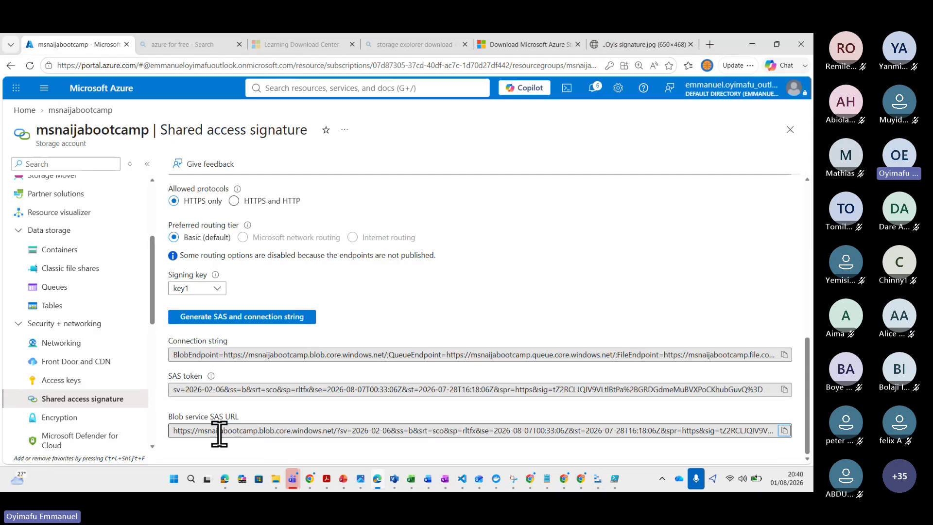
left_click(597, 481)
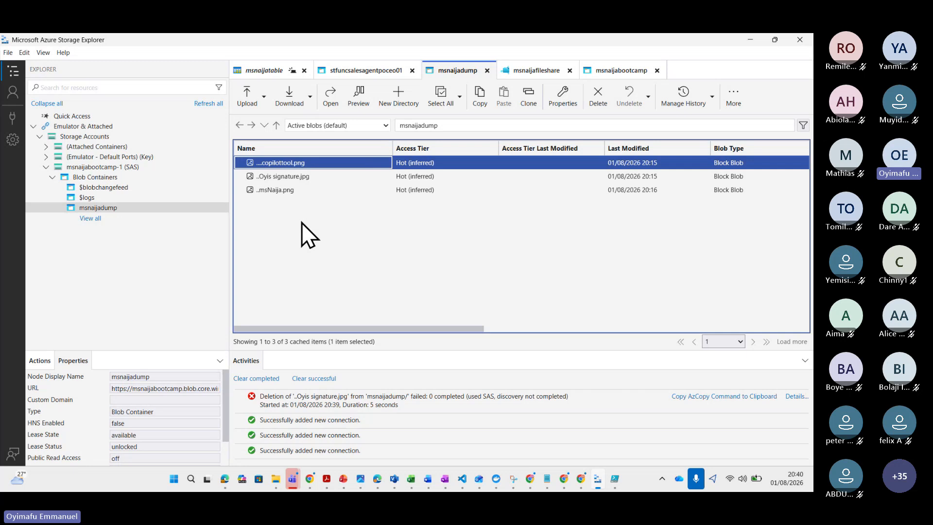
Step: Select the msnaijadump blob rows to confirm the signature image is still present
left_click(269, 175)
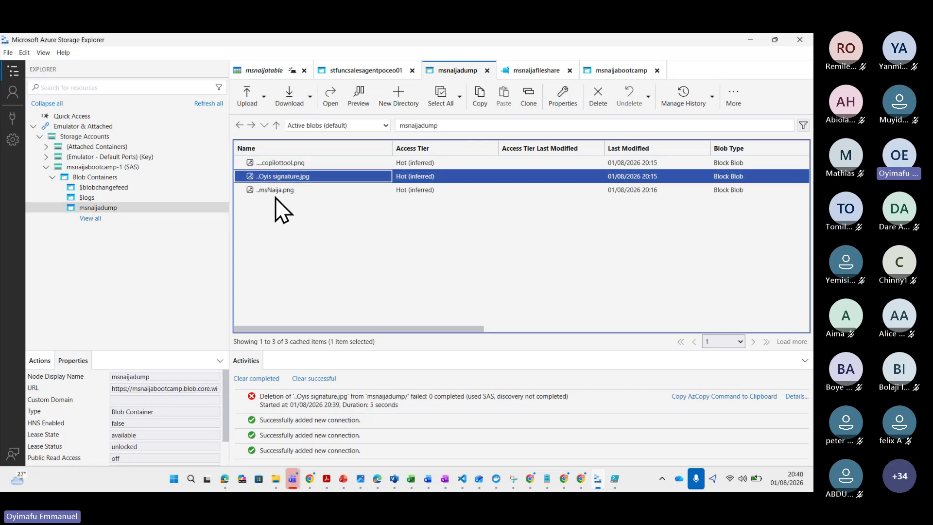
left_click(286, 165)
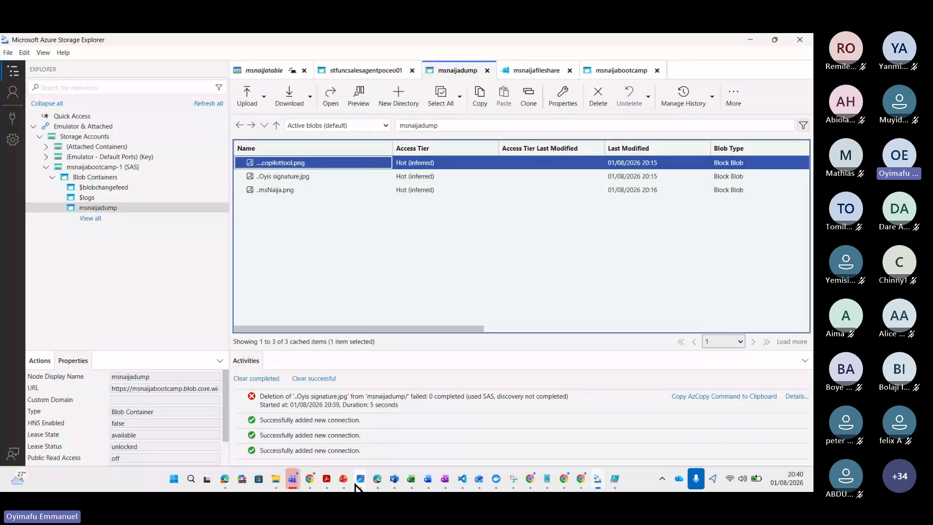
Step: Rotate key1 under msnaijabootcamp's Access keys and confirm the regeneration
left_click(374, 483)
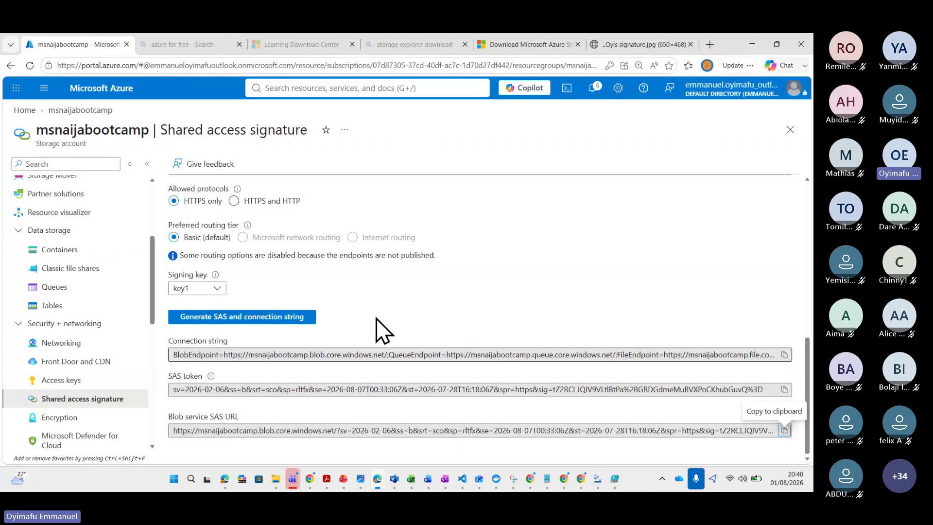
scroll(384, 321, "up", 3)
scroll(392, 303, "up", 3)
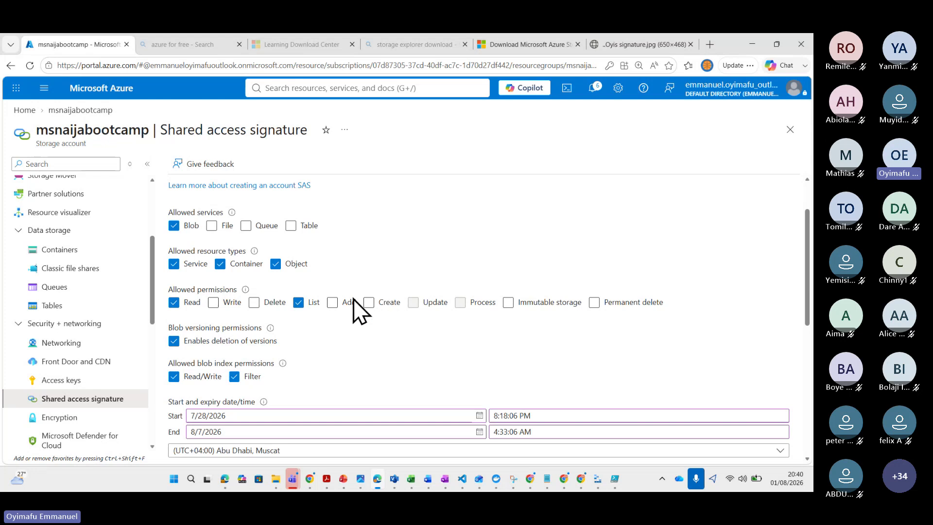
scroll(366, 283, "down", 2)
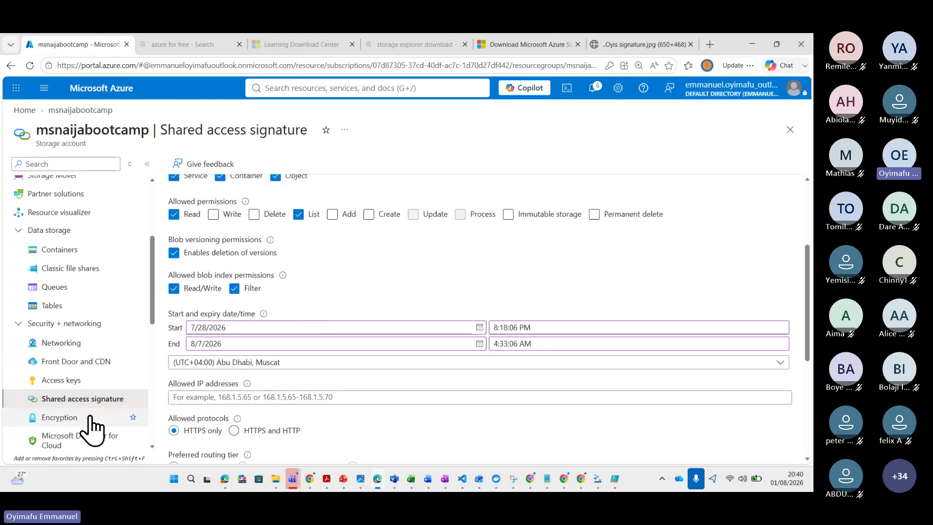
scroll(360, 381, "down", 5)
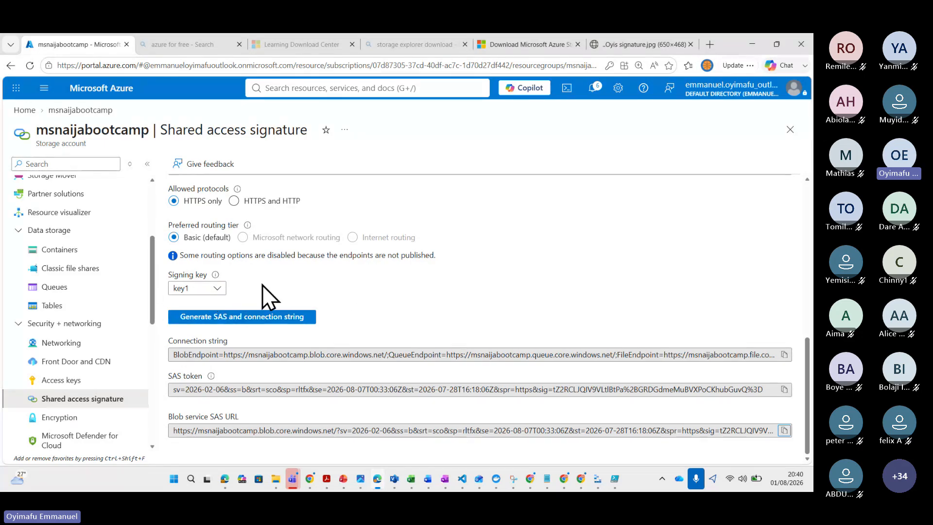
left_click(71, 382)
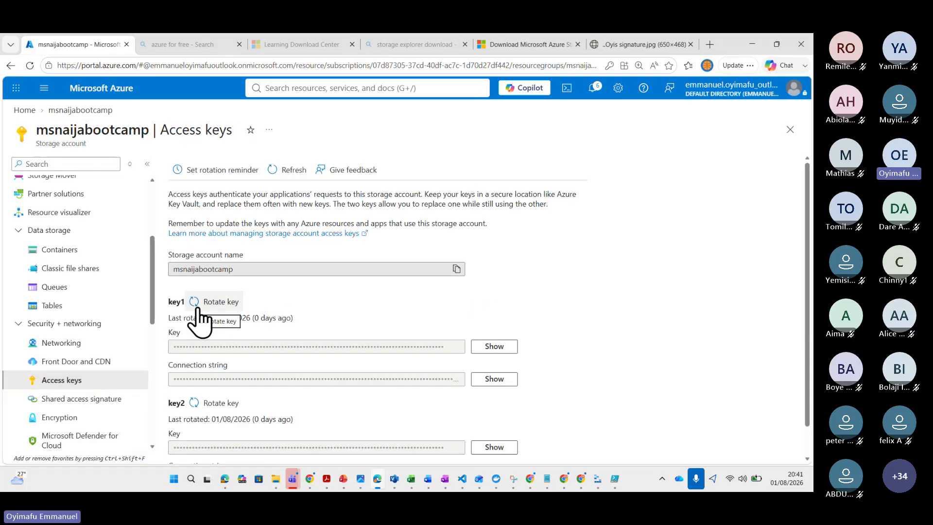
left_click(198, 309)
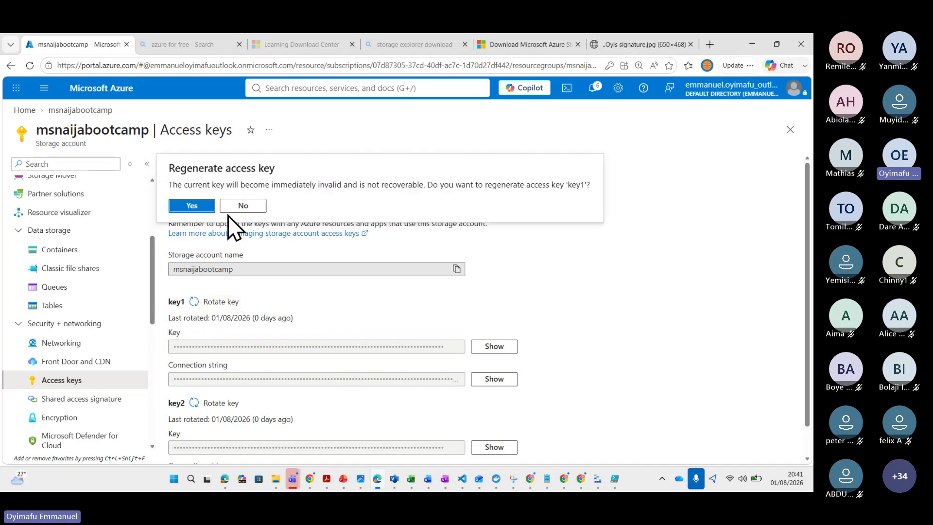
left_click(204, 204)
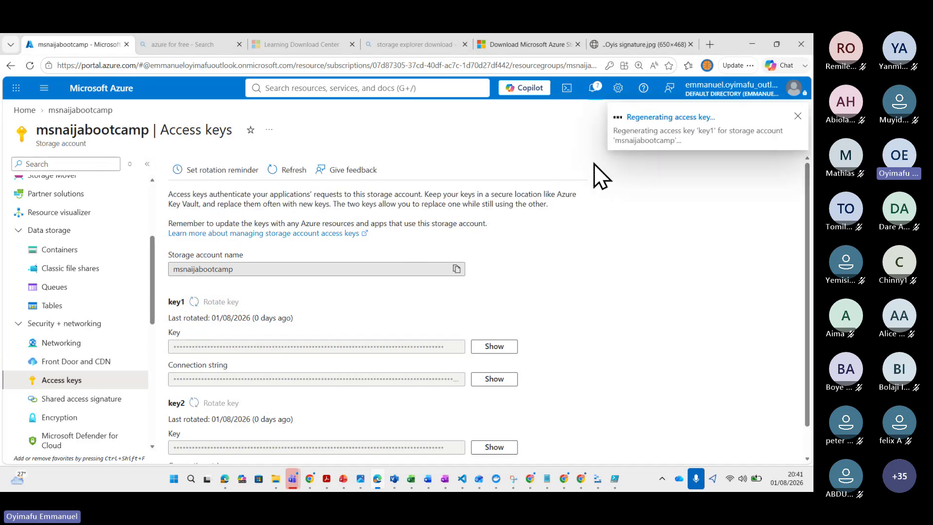
left_click(598, 481)
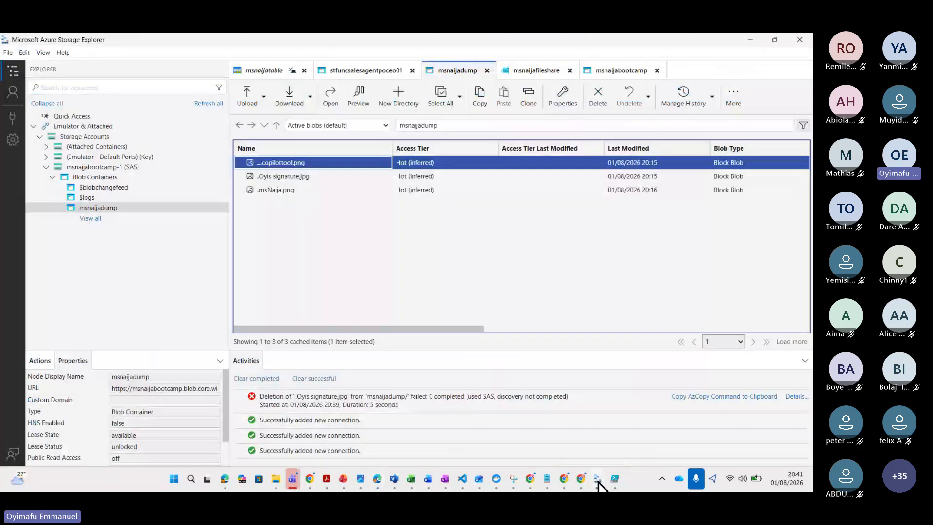
Step: Refresh msnaijabootcamp-1 (SAS) twice and expand its Blob Containers, now failing with 403 AuthenticationFailed
left_click(378, 479)
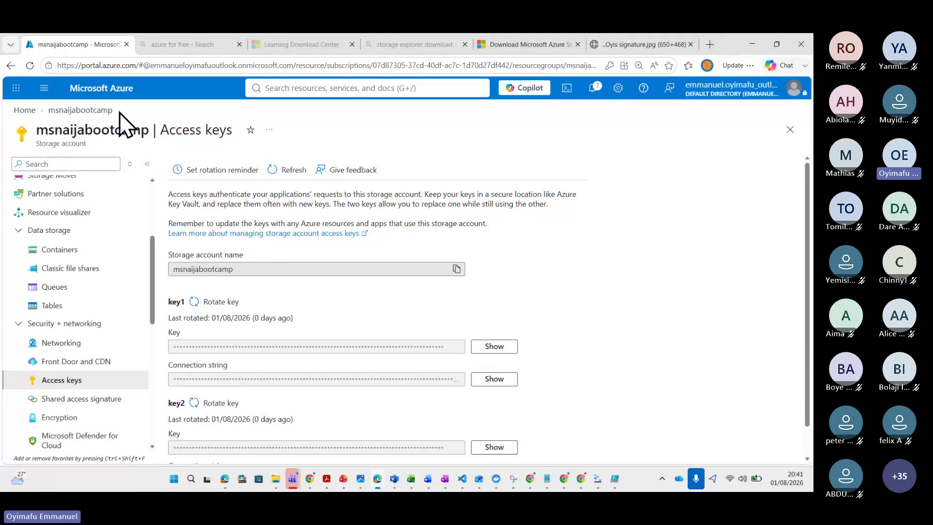
left_click(598, 477)
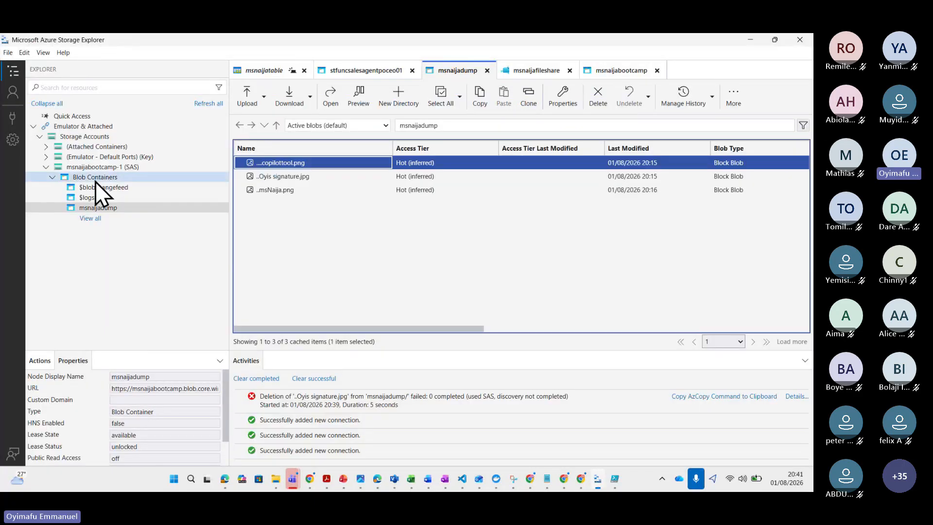
right_click(102, 170)
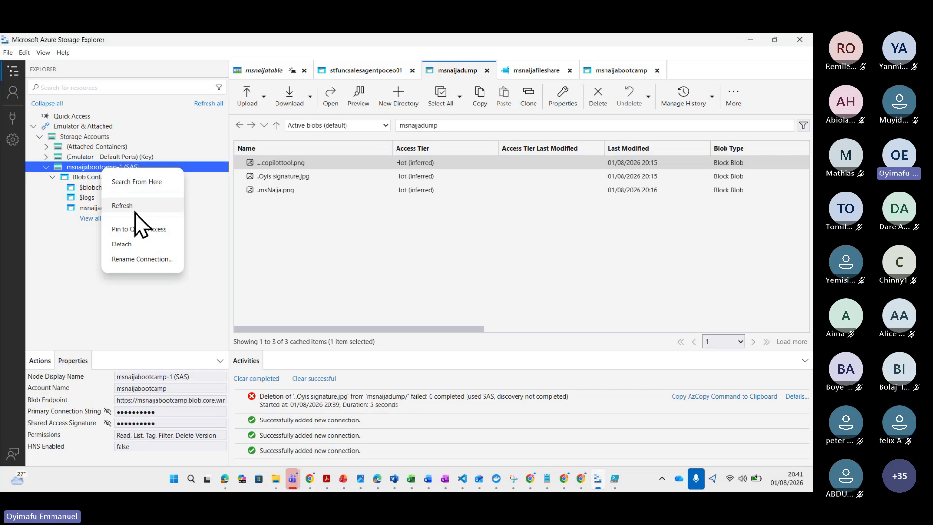
left_click(133, 209)
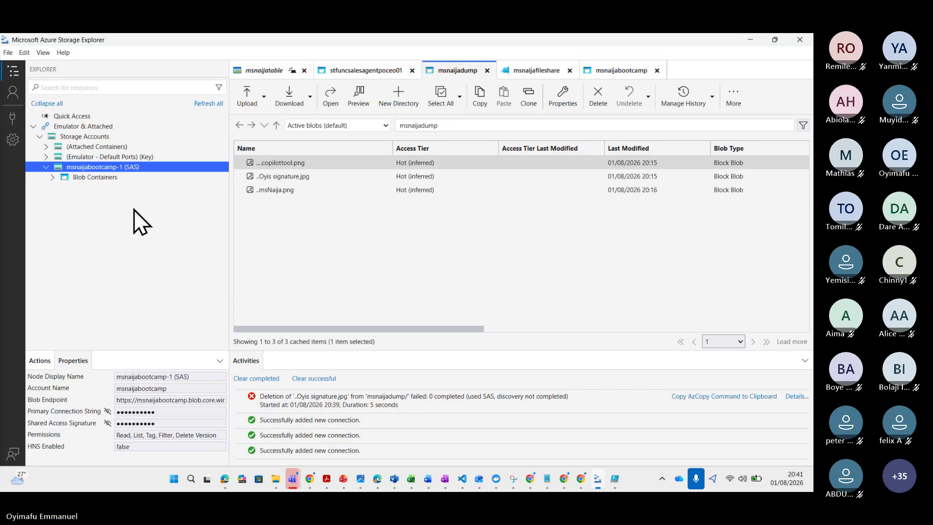
right_click(118, 174)
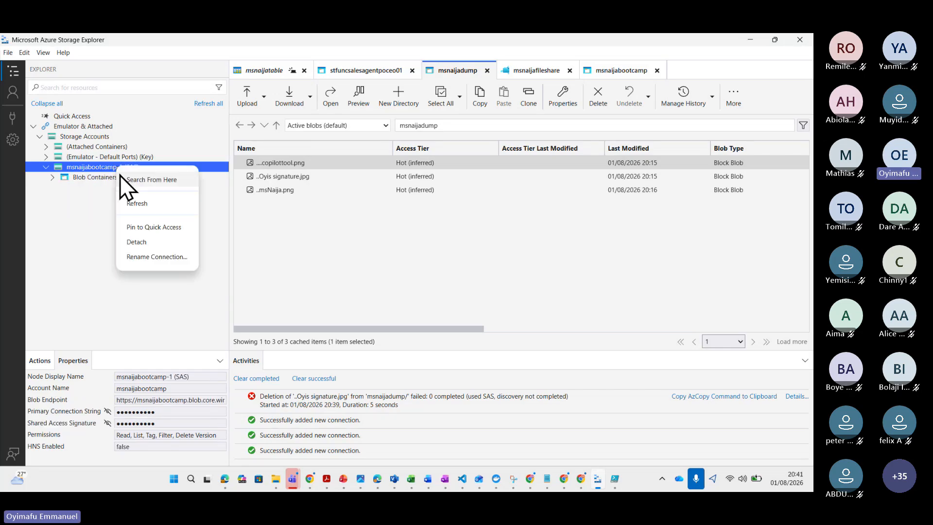
left_click(148, 214)
left_click(58, 179)
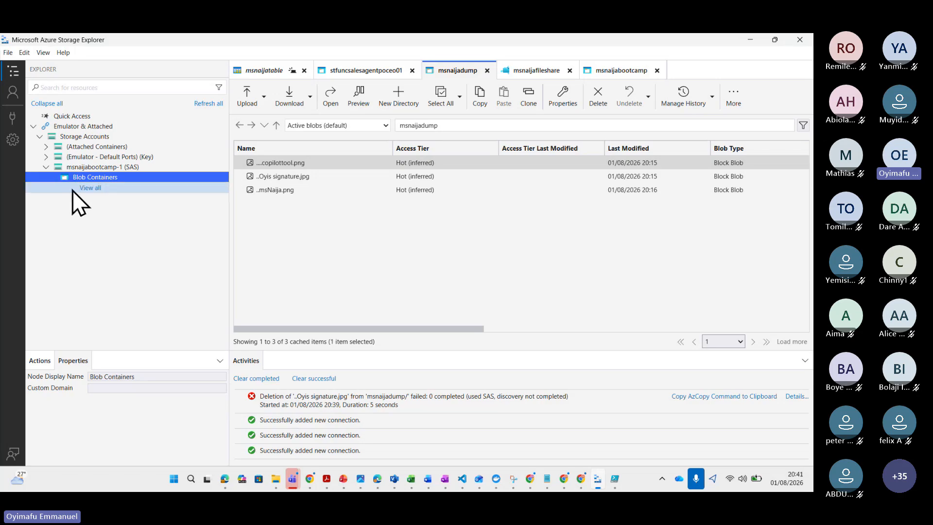
left_click(89, 190)
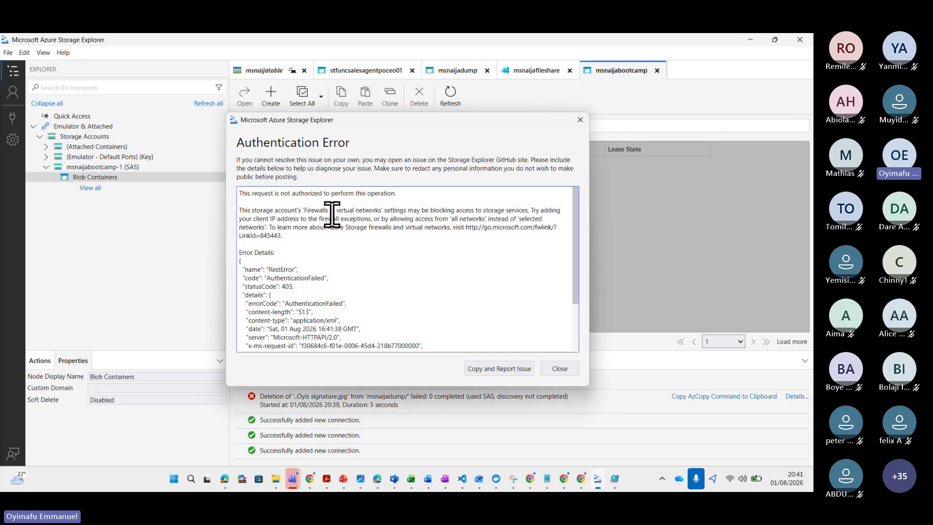
Step: Read through the authentication error for the SAS account's blob containers, then close it
scroll(319, 262, "down", 3)
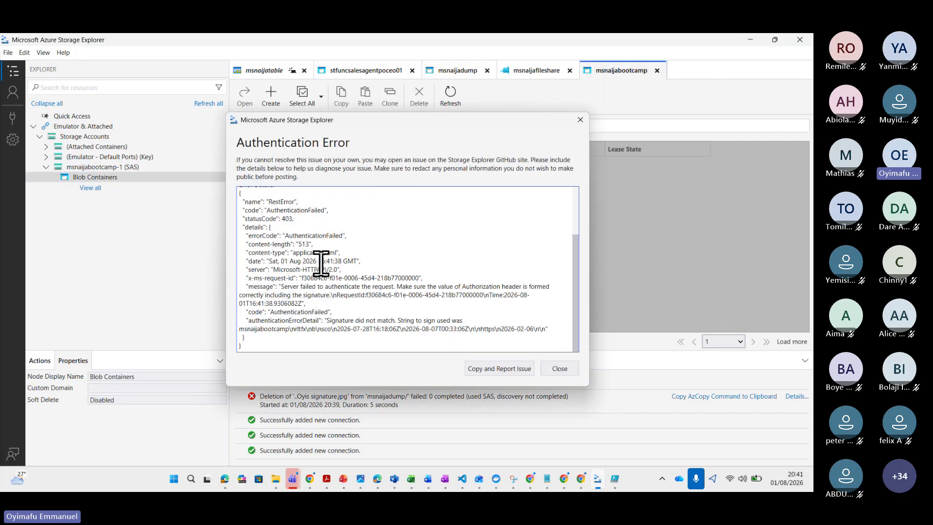
scroll(332, 308, "up", 3)
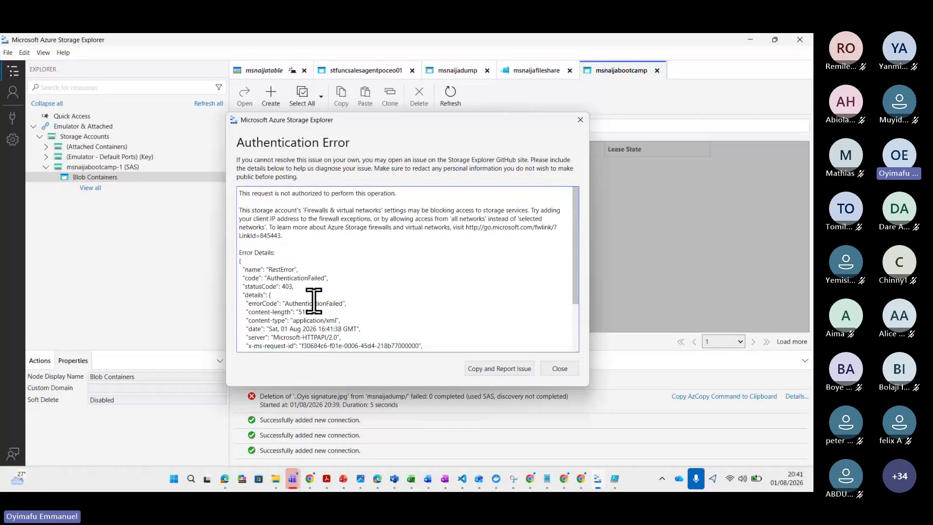
scroll(289, 272, "down", 3)
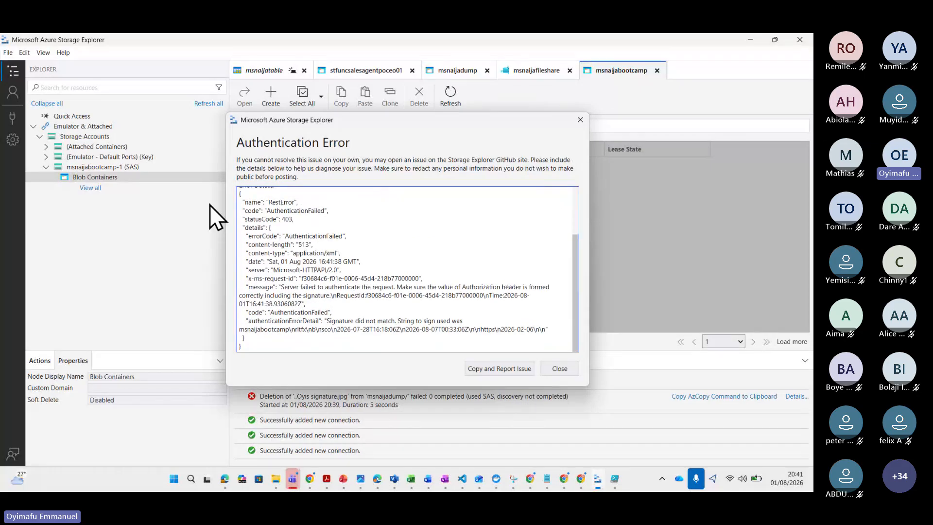
scroll(333, 271, "up", 3)
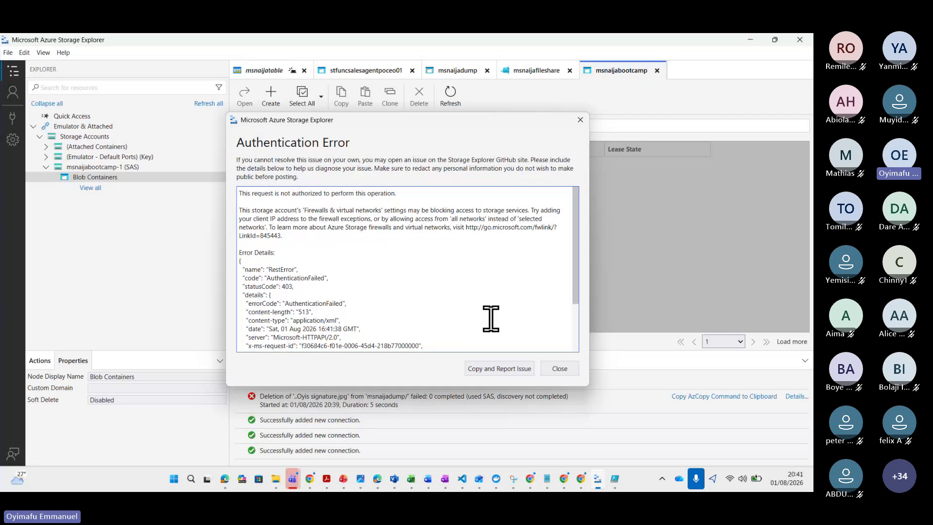
scroll(486, 315, "down", 3)
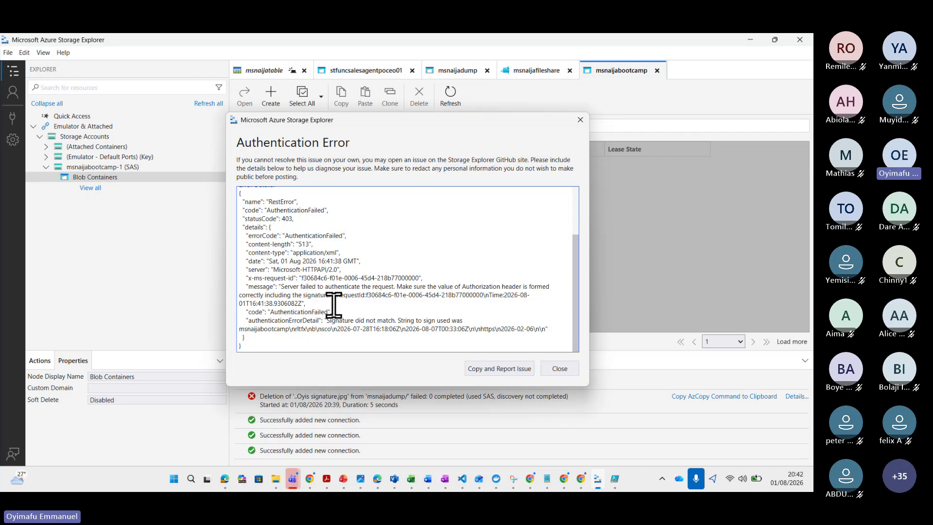
scroll(333, 299, "up", 3)
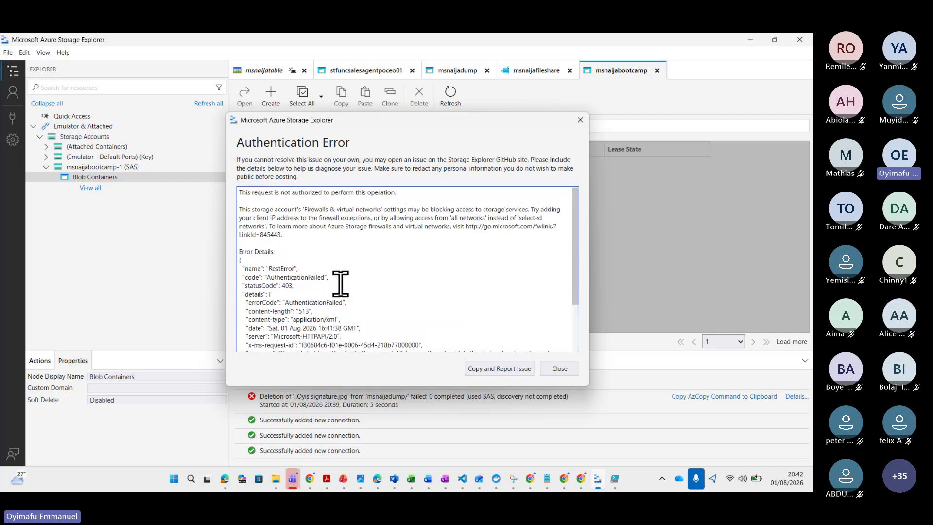
scroll(340, 284, "down", 3)
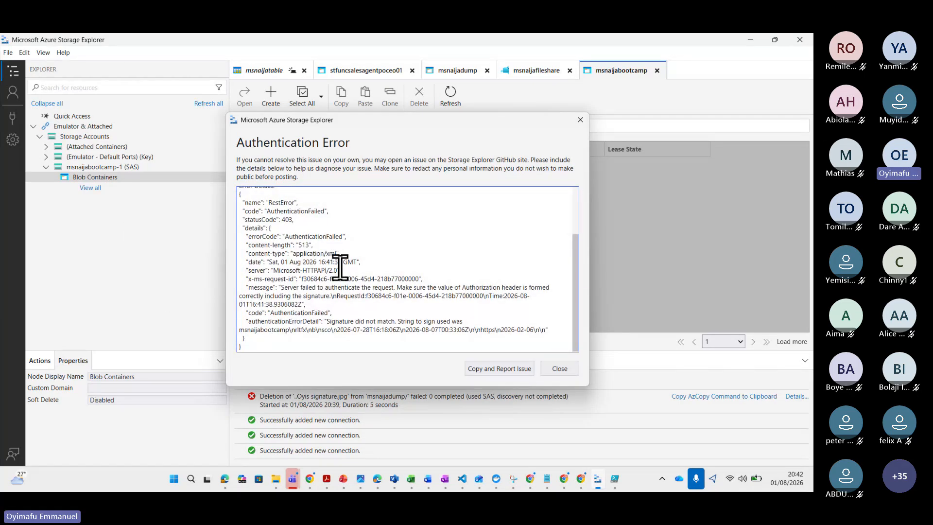
scroll(340, 267, "up", 3)
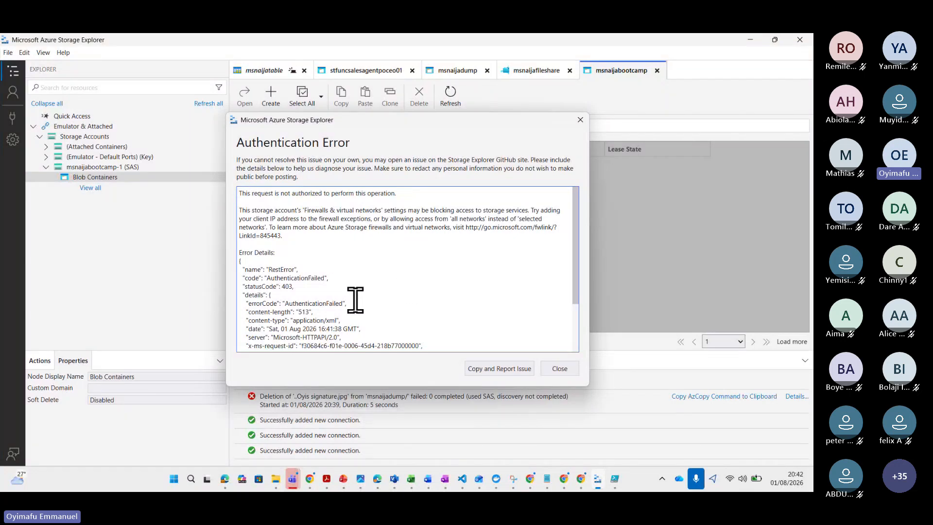
scroll(356, 302, "down", 2)
left_click(560, 368)
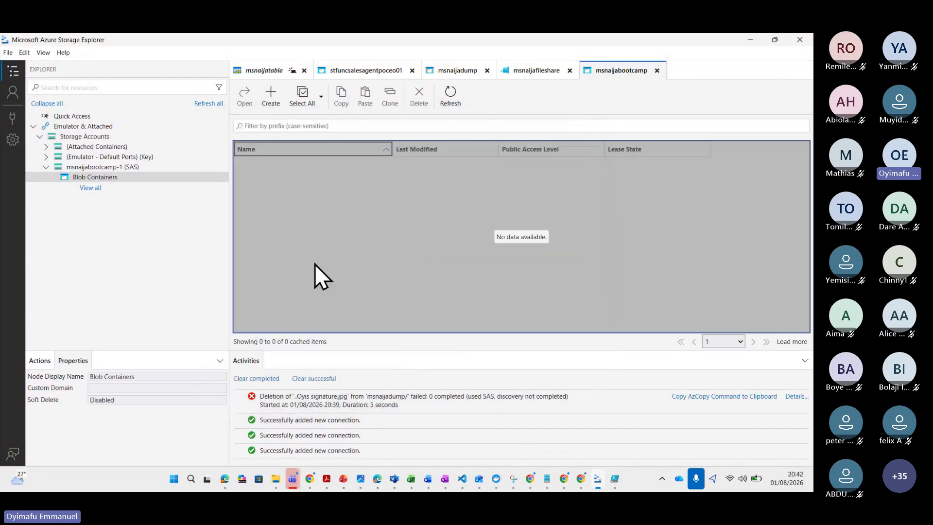
mouse_move(597, 480)
Step: Limit the account SAS allowed services to Blob only by clearing Table, Queue and File
left_click(377, 479)
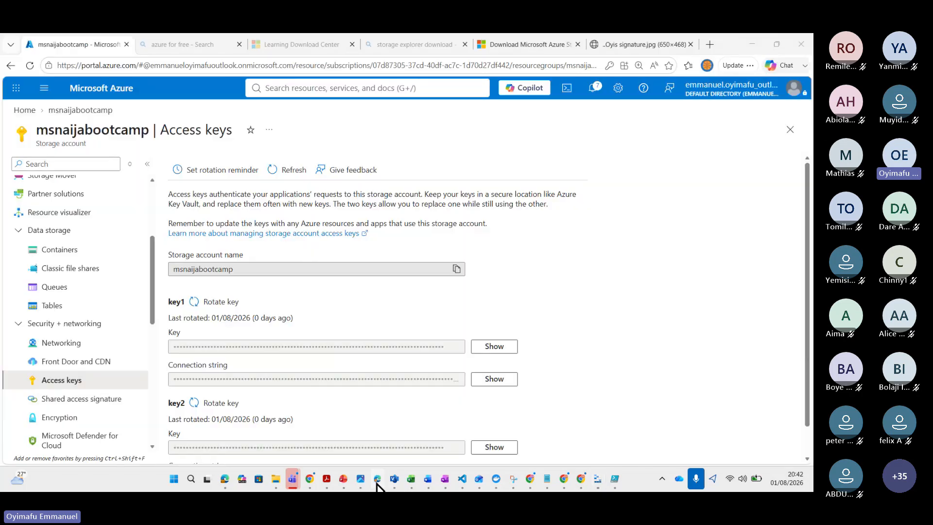
left_click(62, 399)
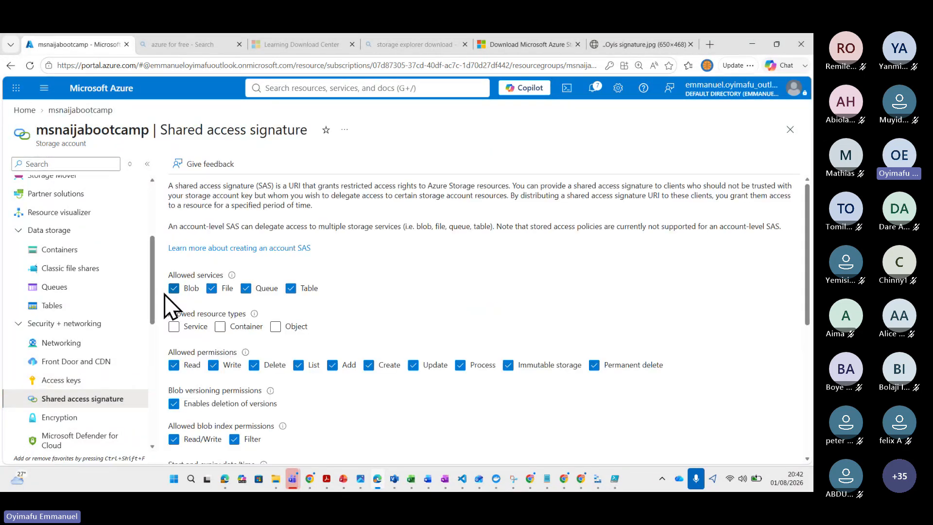
left_click(288, 289)
left_click(272, 290)
left_click(212, 289)
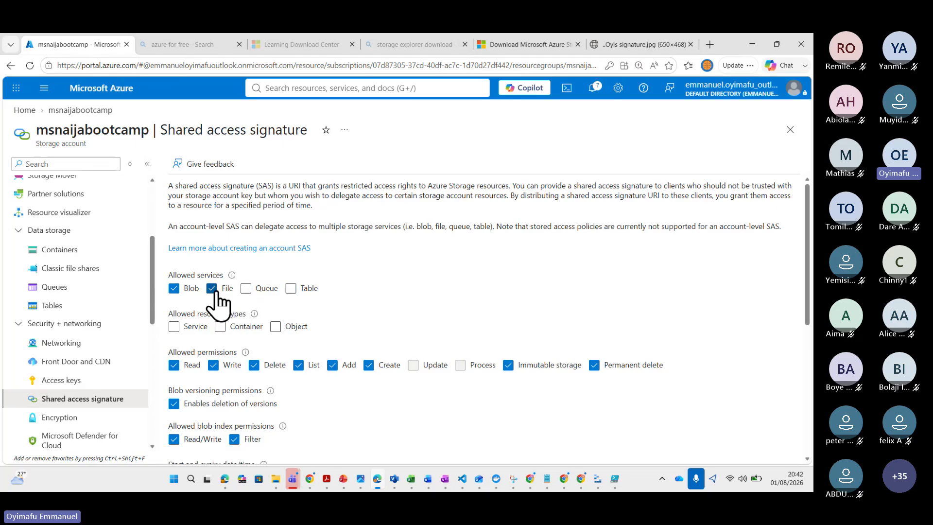
scroll(192, 326, "down", 1)
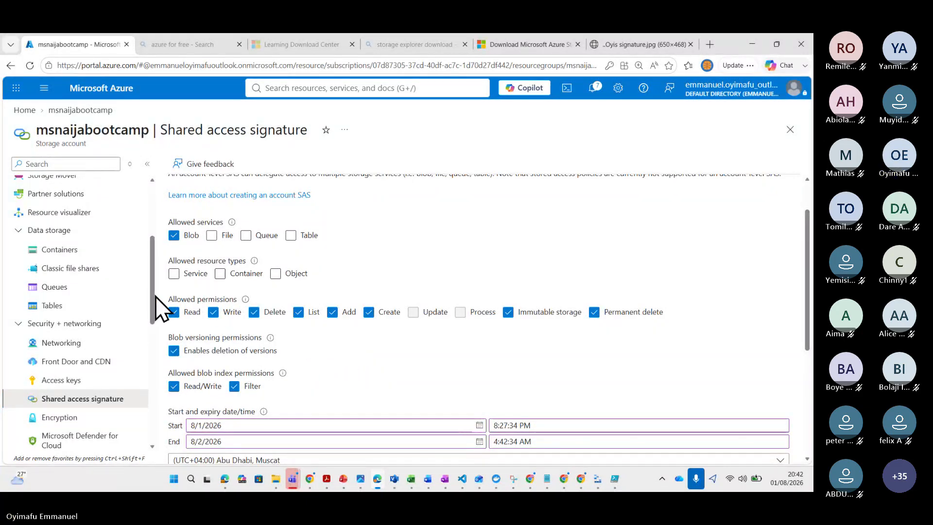
left_click(49, 251)
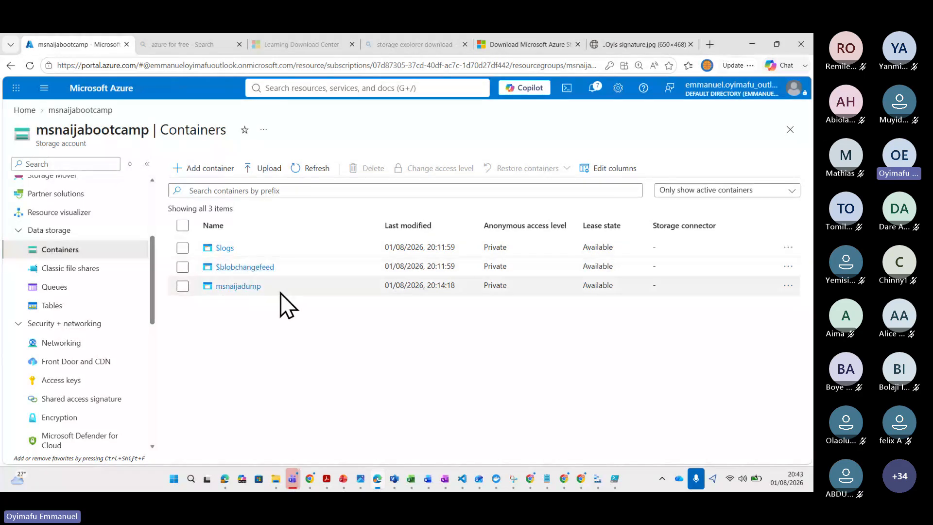
Step: Open the msnaijadump container's Shared access tokens settings
left_click(238, 286)
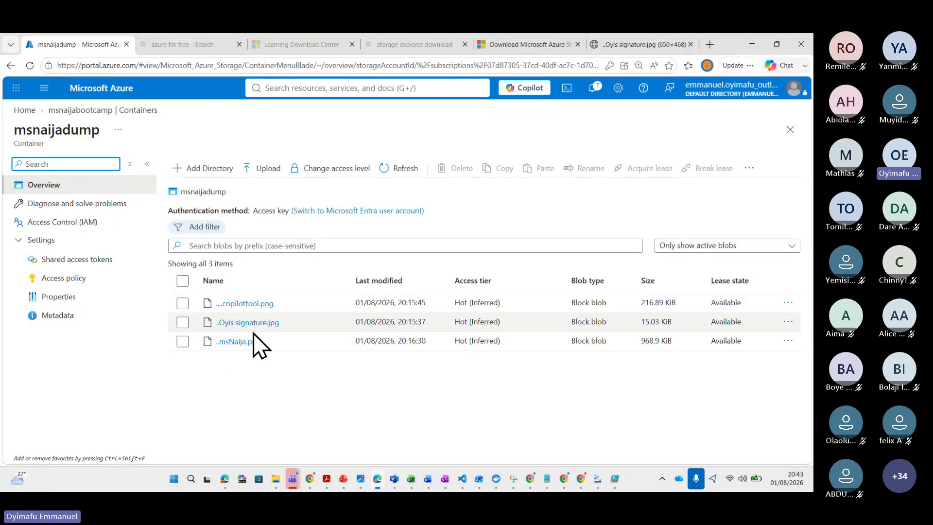
left_click(78, 261)
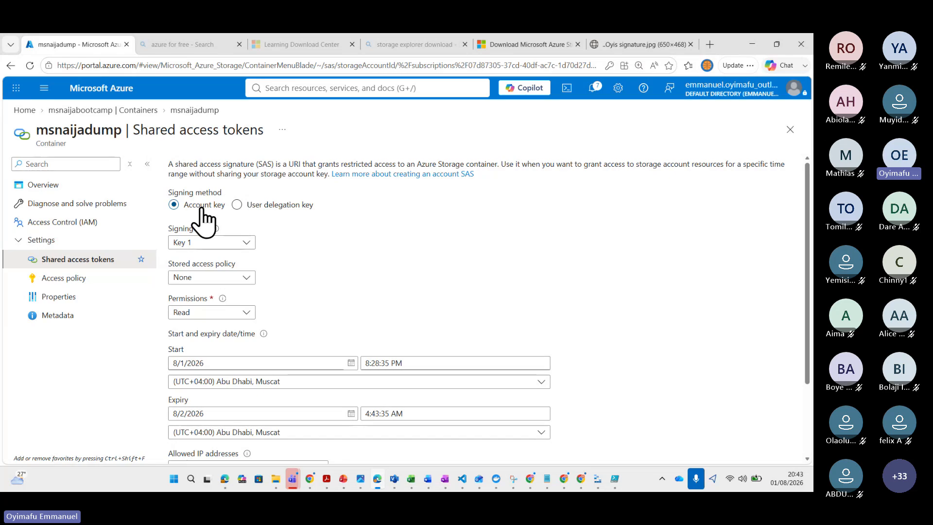
Step: Compare account key and user delegation key signing, keep Key 1, and check stored policies (only None)
left_click(245, 243)
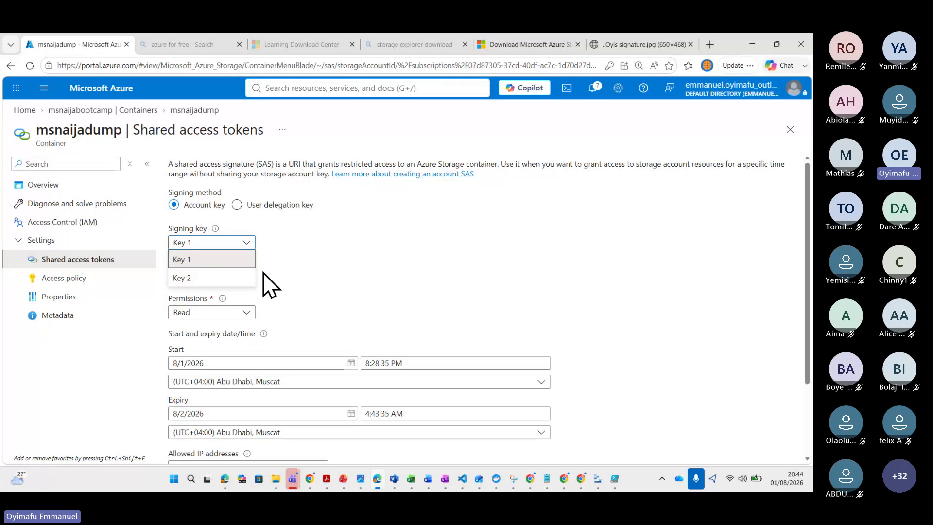
left_click(280, 263)
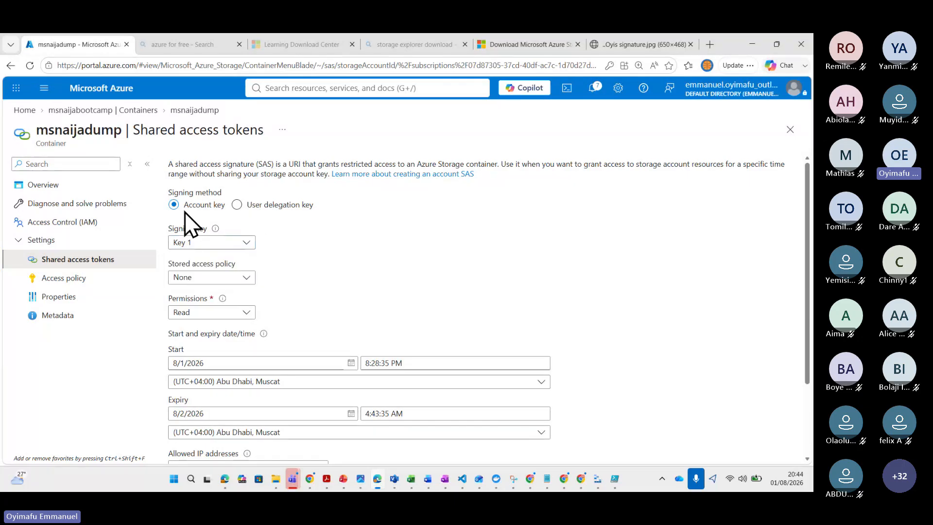
left_click(245, 205)
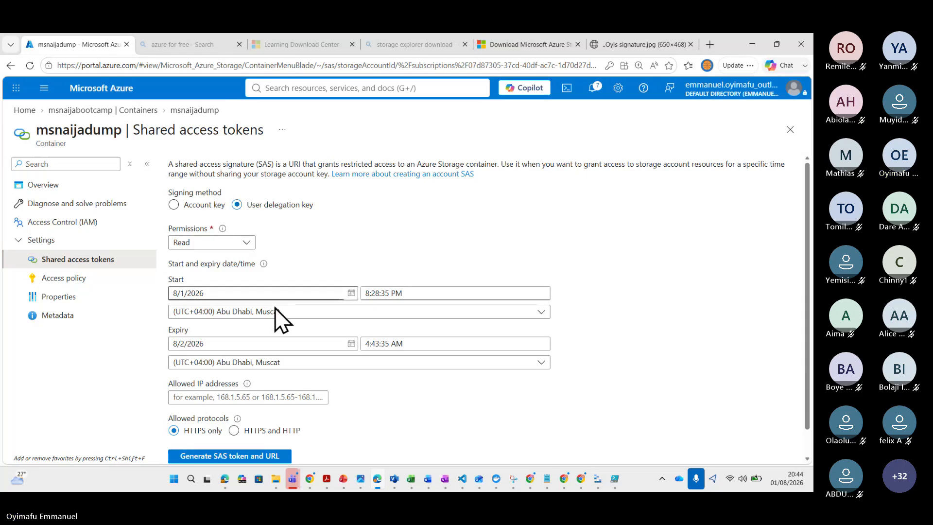
left_click(196, 205)
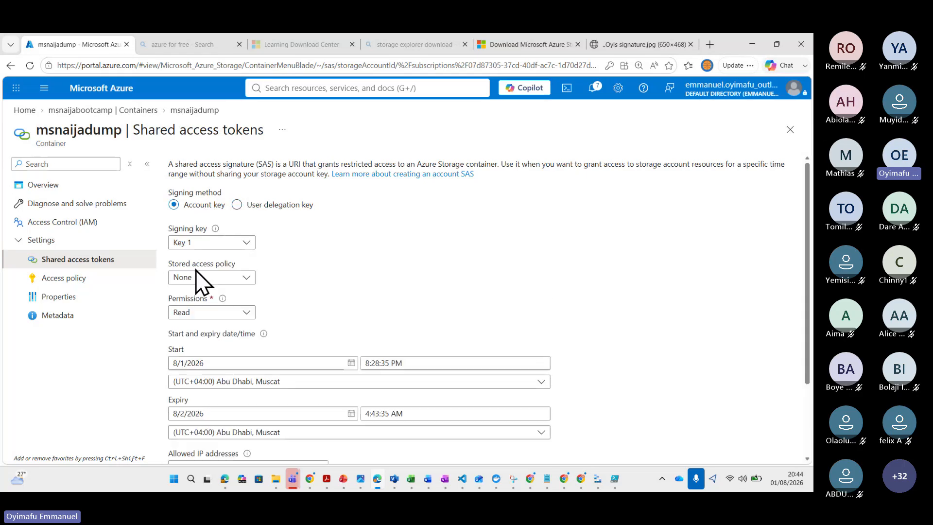
left_click(217, 243)
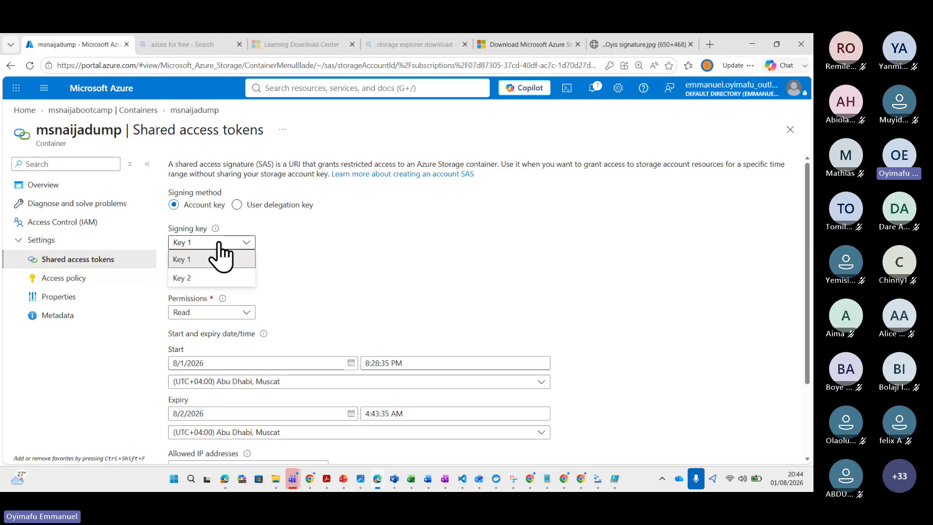
left_click(218, 242)
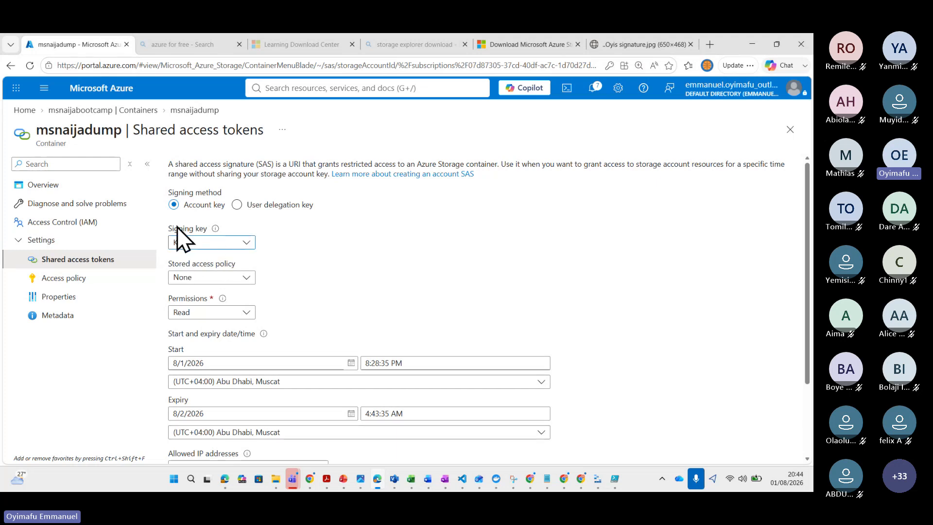
left_click(236, 205)
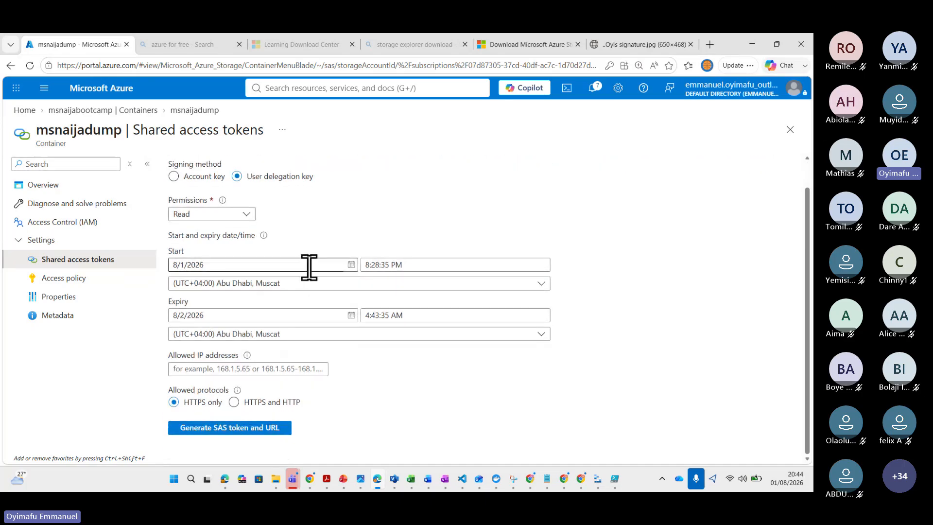
left_click(195, 205)
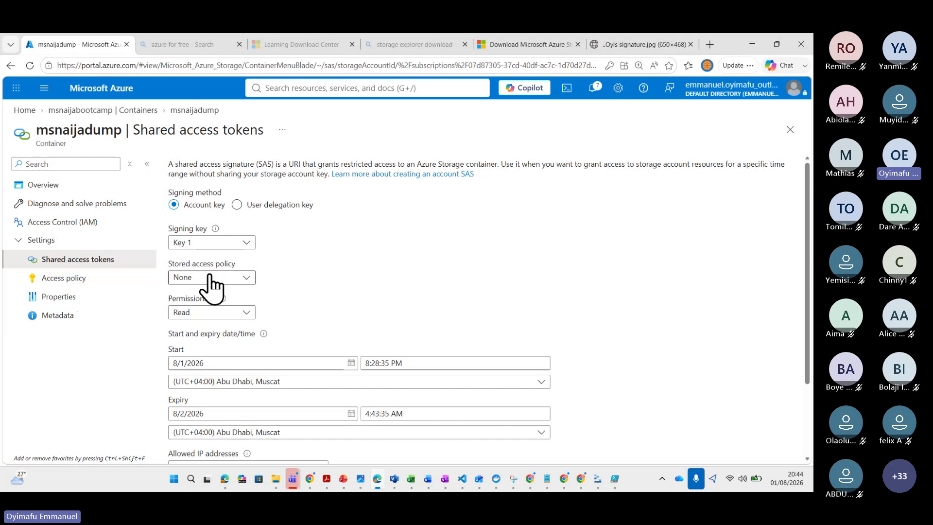
left_click(238, 277)
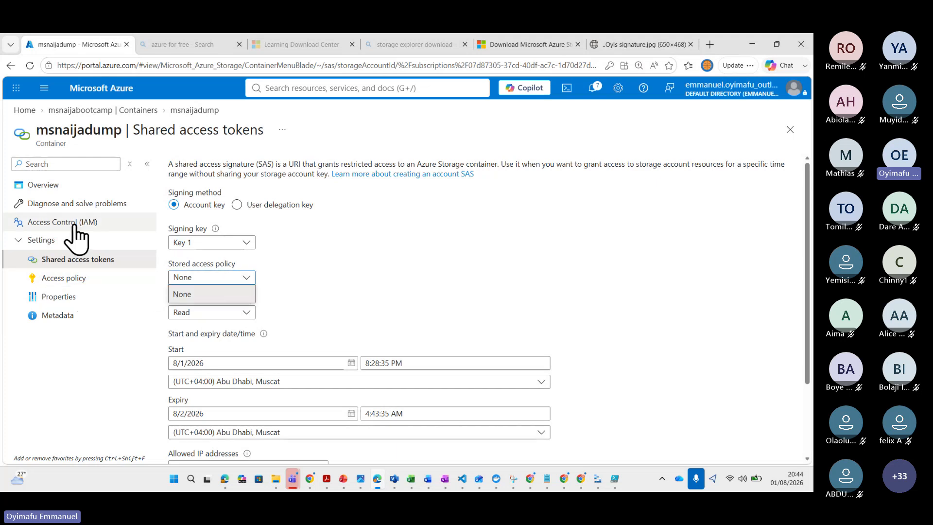
Step: Add a stored access policy named msnaijawebpolicy with Read and List permissions
left_click(63, 282)
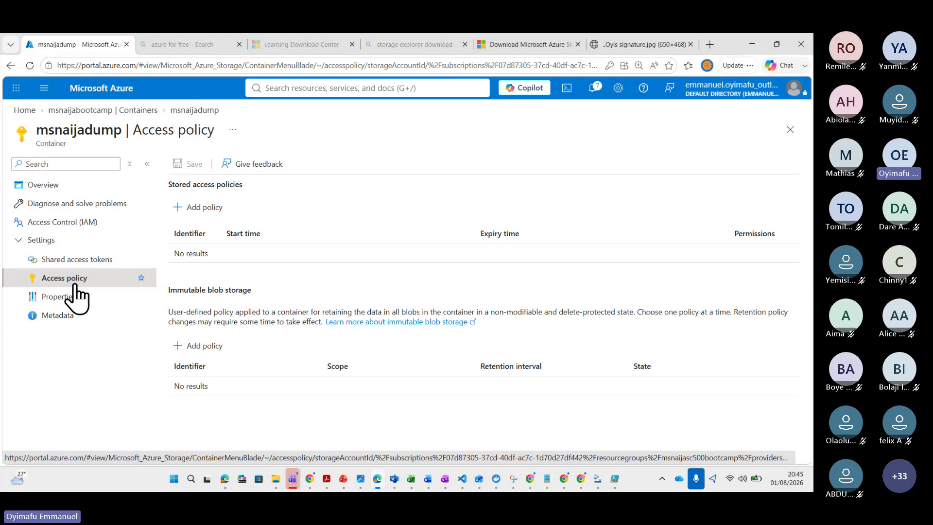
left_click(199, 207)
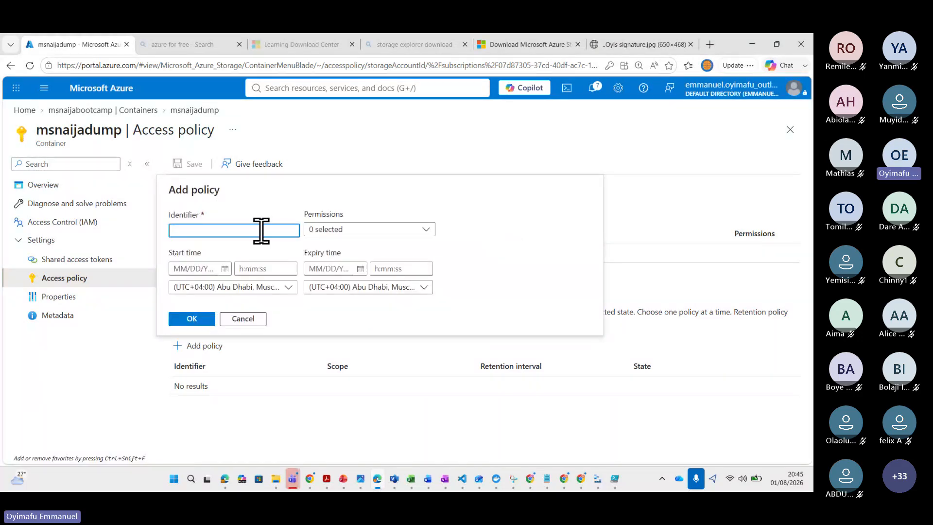
type("msnaija")
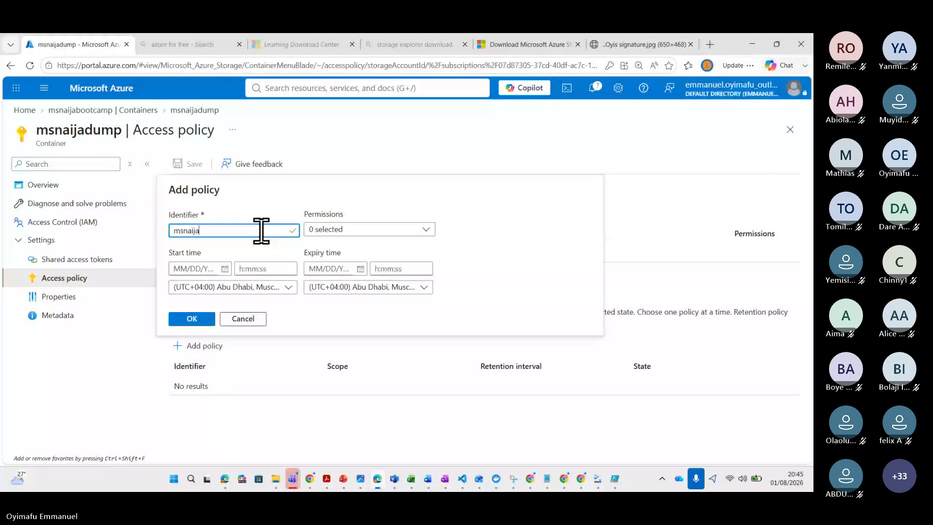
type("webpolicy")
left_click(318, 230)
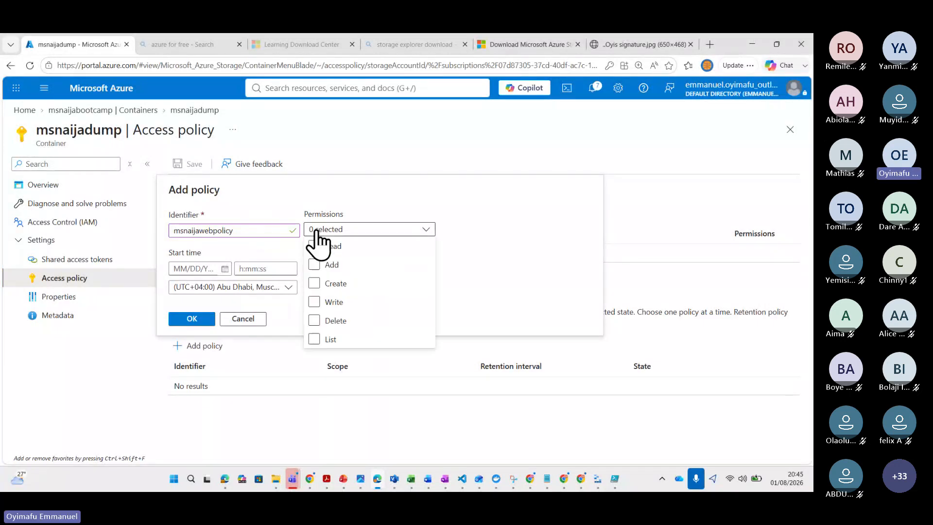
left_click(379, 267)
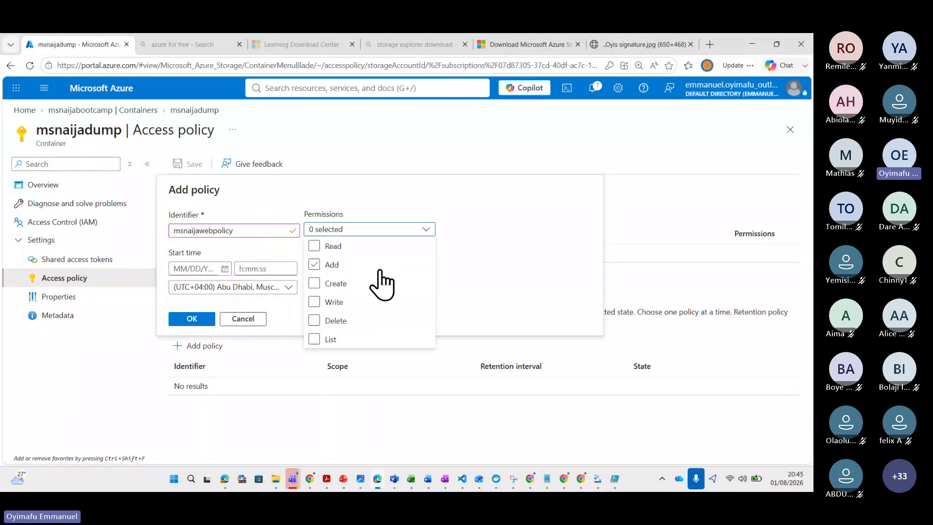
left_click(313, 245)
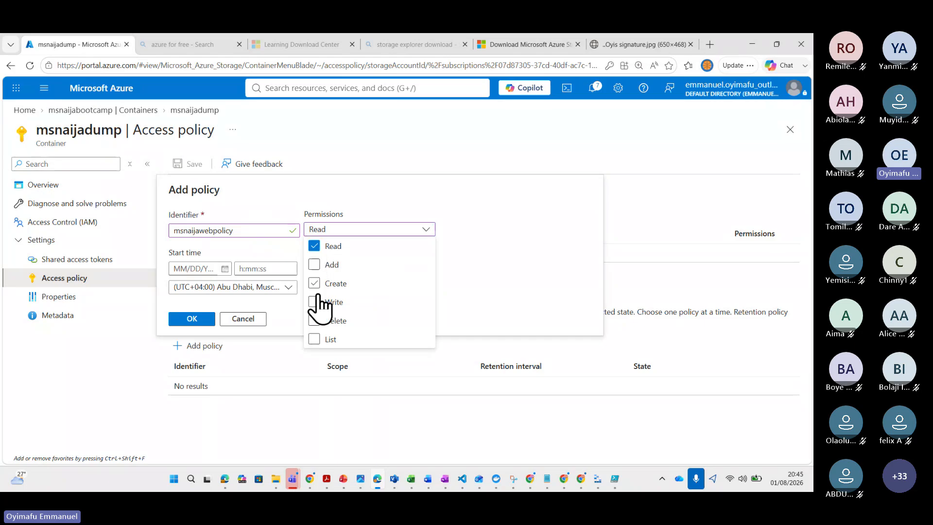
left_click(314, 339)
left_click(499, 301)
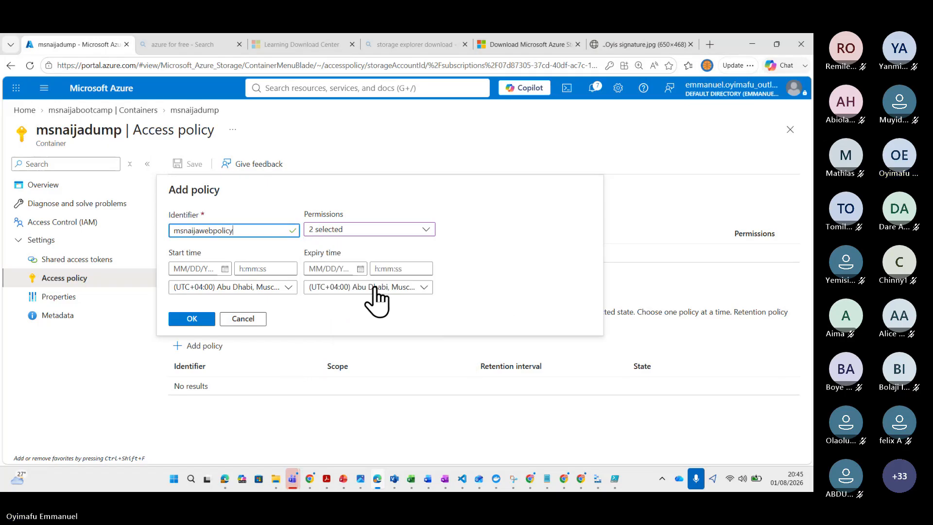
Step: Give the policy a 7/27/2026 start and 8/5/2026 expiry, confirm it, and save it to msnaijadump
left_click(224, 268)
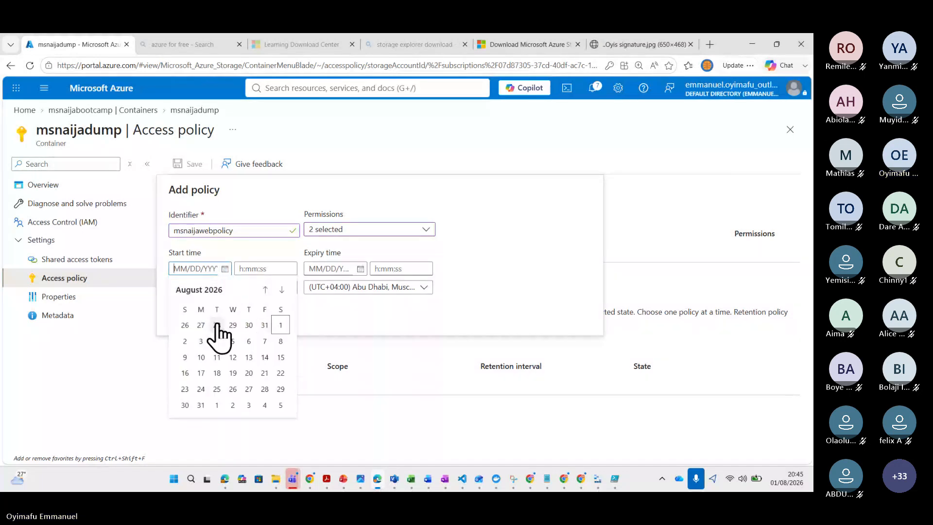
left_click(201, 325)
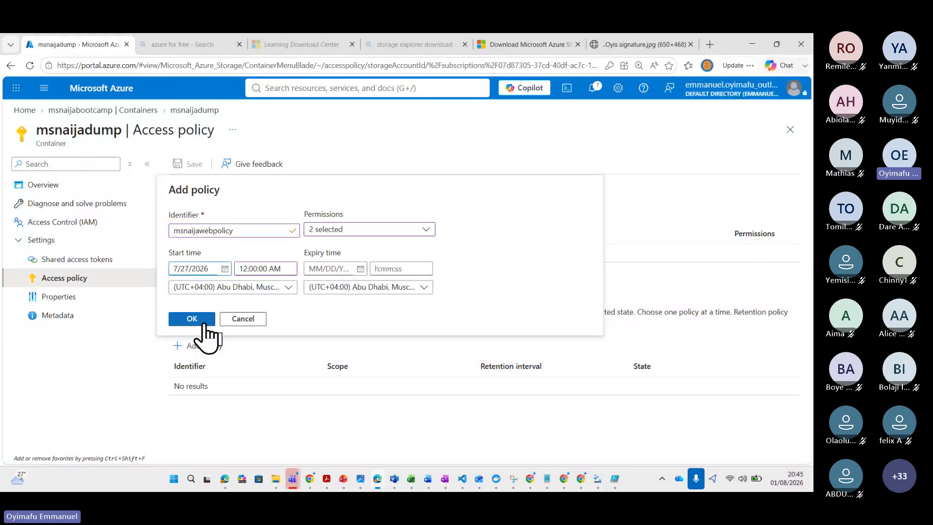
left_click(360, 269)
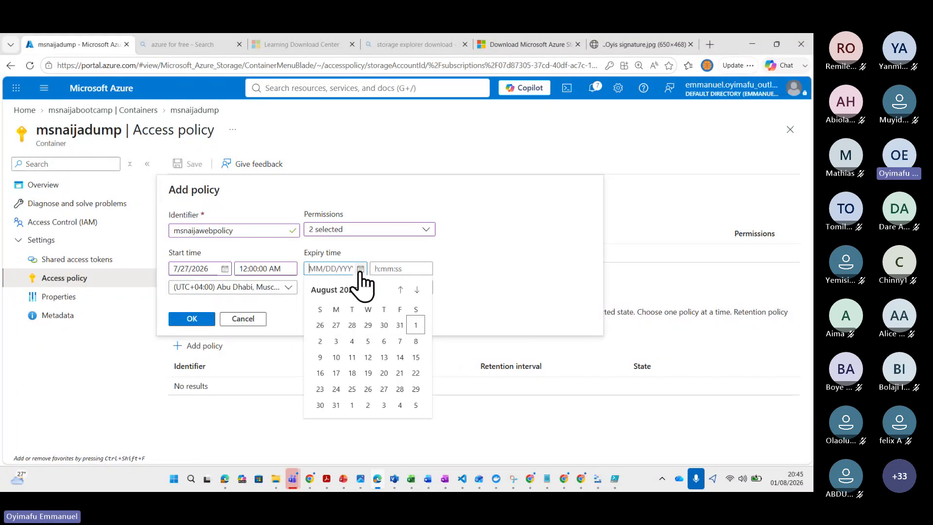
left_click(368, 341)
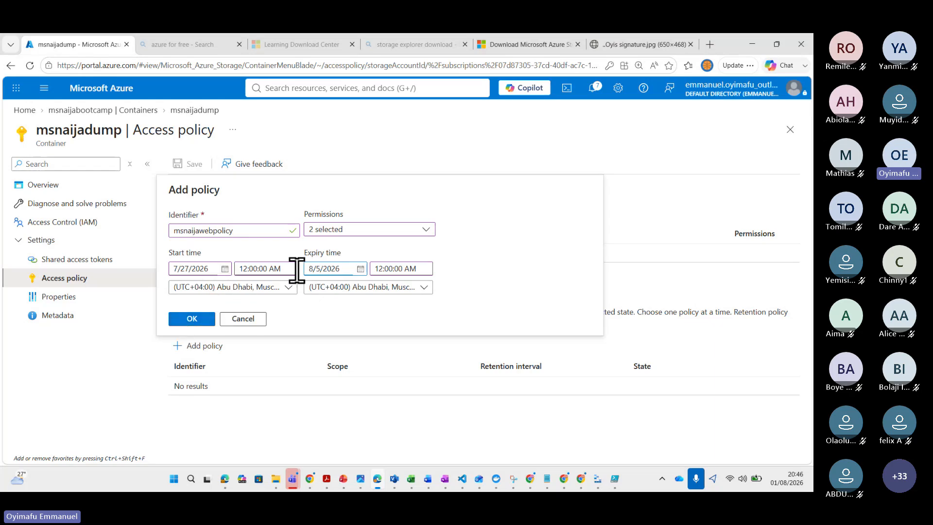
left_click(191, 318)
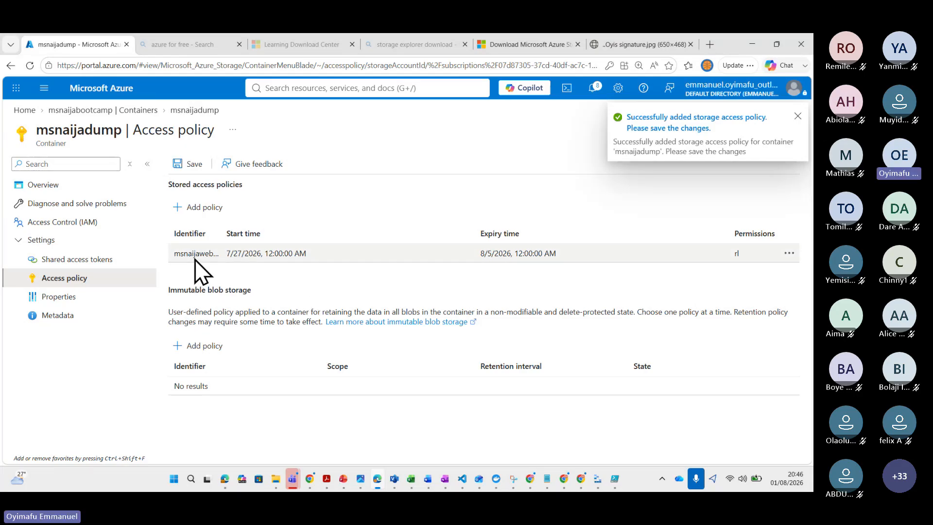
left_click(80, 260)
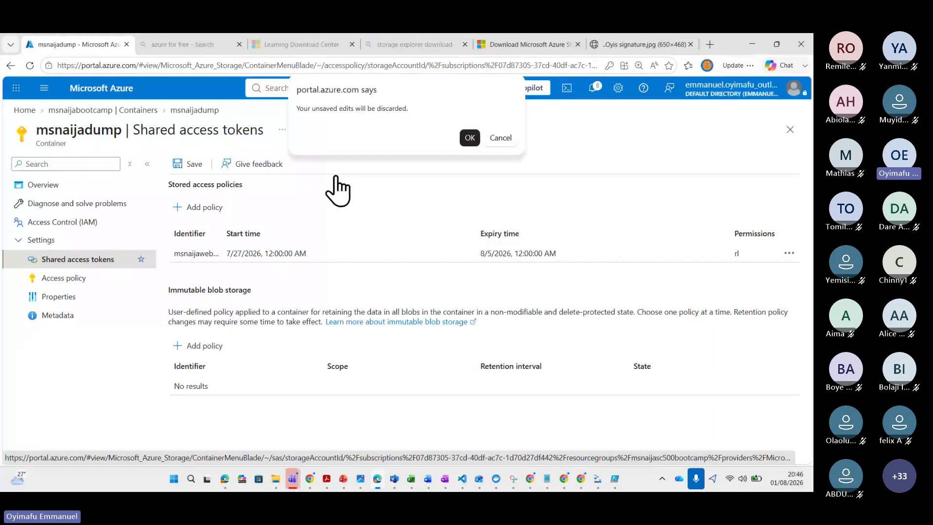
left_click(492, 139)
left_click(194, 166)
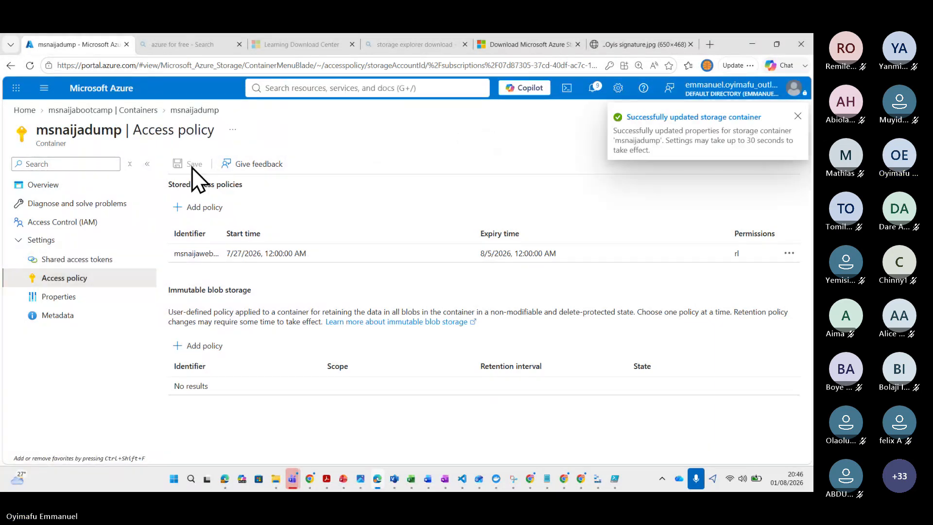
left_click(798, 117)
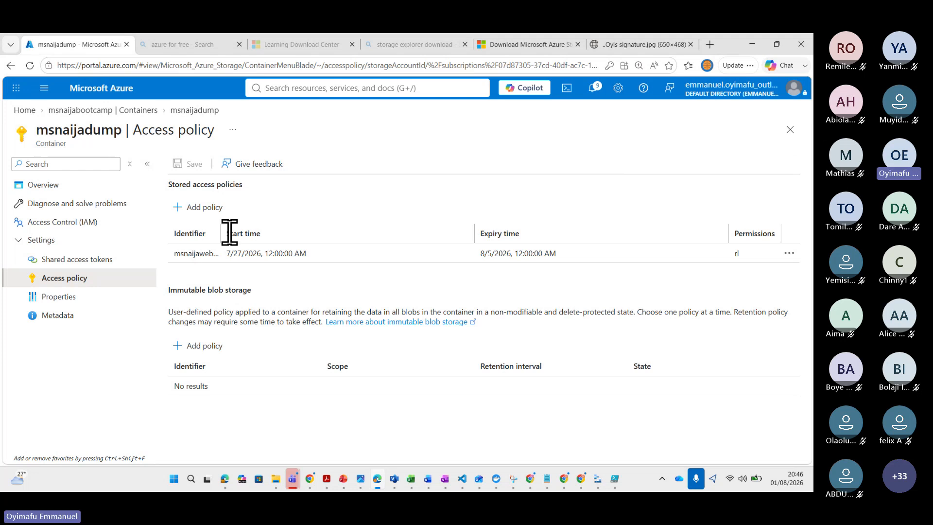
Step: Base the msnaijadump shared access token on the msnaijawebpolicy stored access policy
left_click(60, 260)
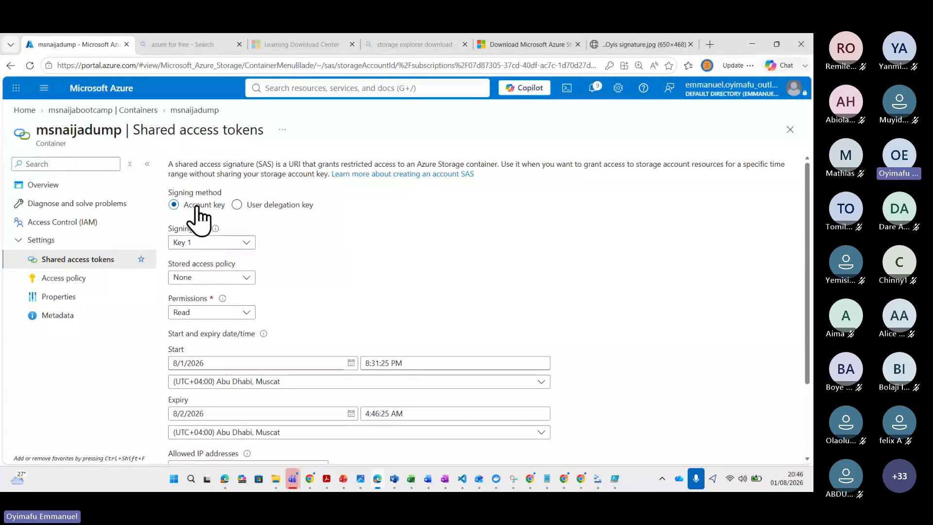
left_click(240, 281)
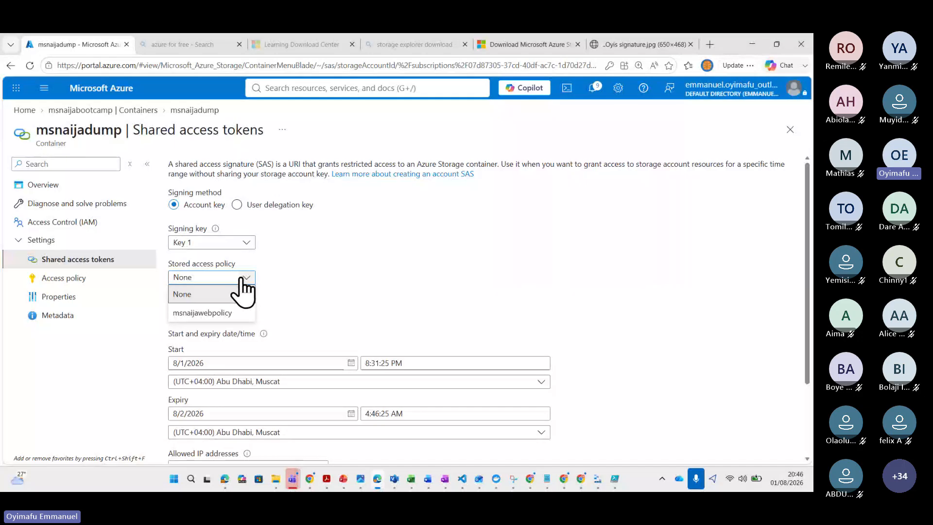
left_click(232, 313)
scroll(311, 276, "down", 1)
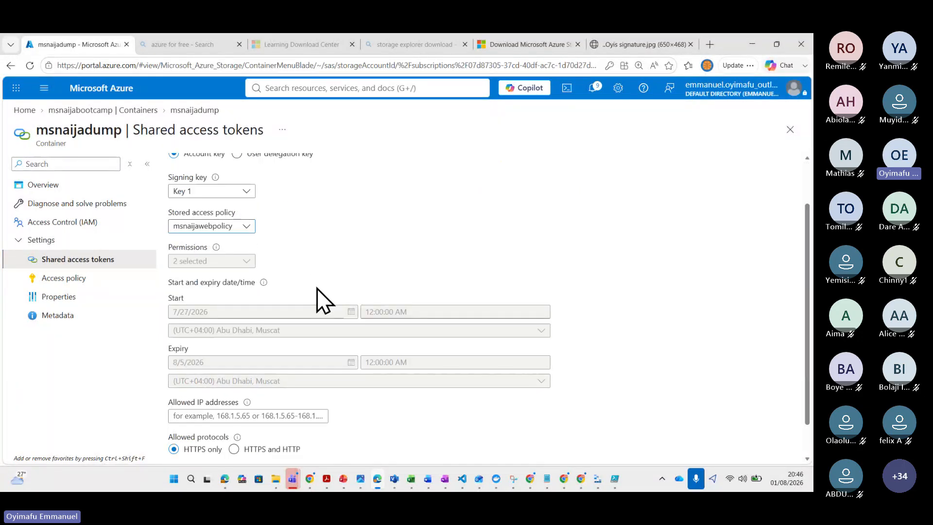
scroll(317, 288, "down", 1)
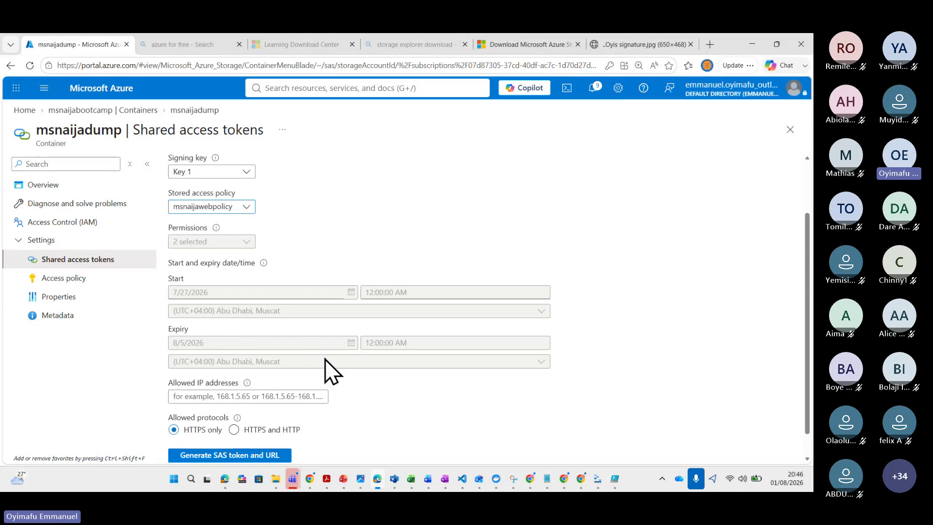
scroll(272, 260, "down", 1)
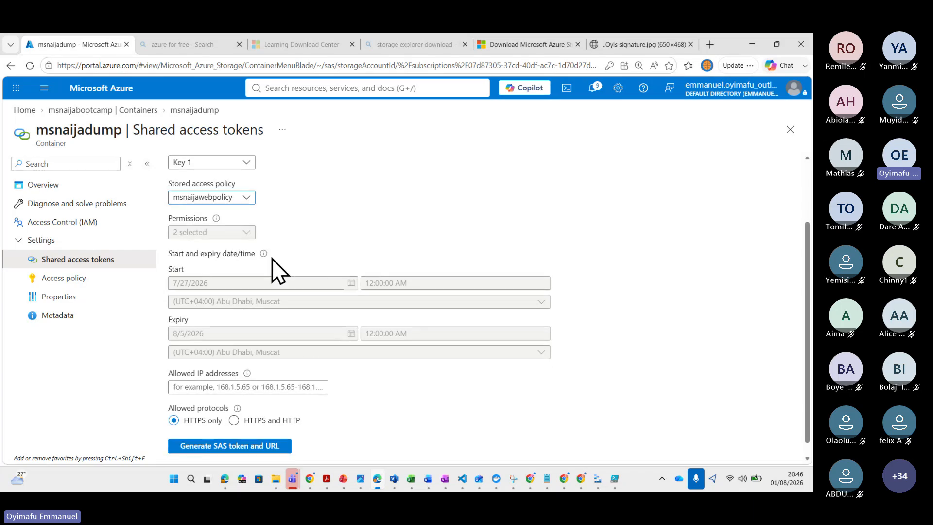
scroll(266, 290, "up", 3)
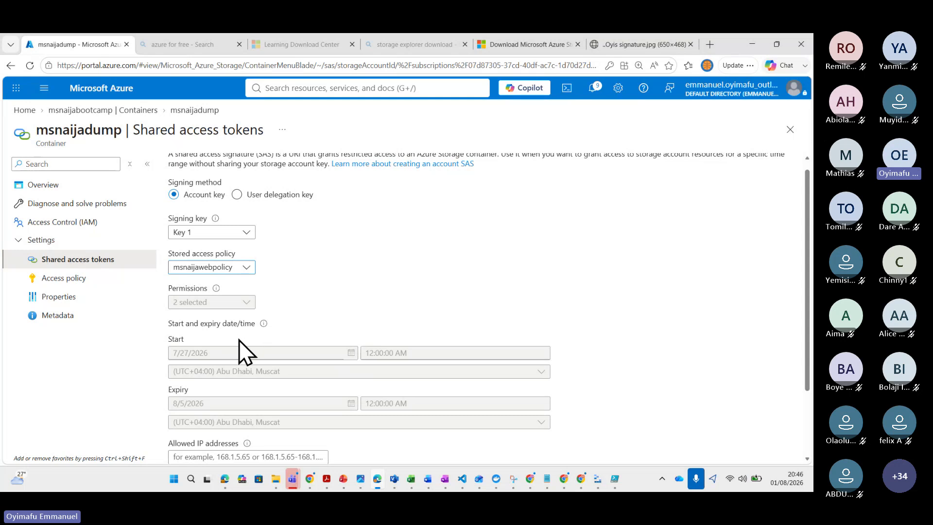
left_click(220, 268)
left_click(209, 282)
scroll(277, 344, "down", 2)
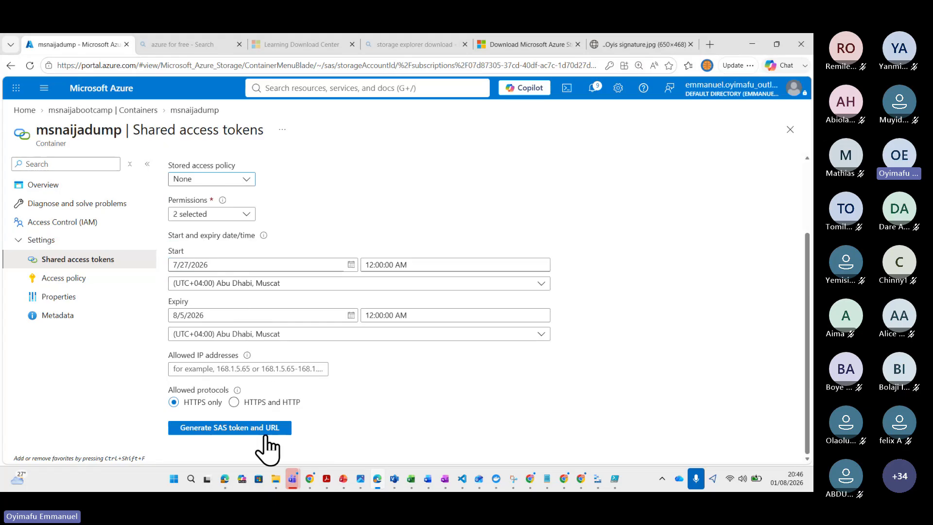
scroll(244, 238, "up", 1)
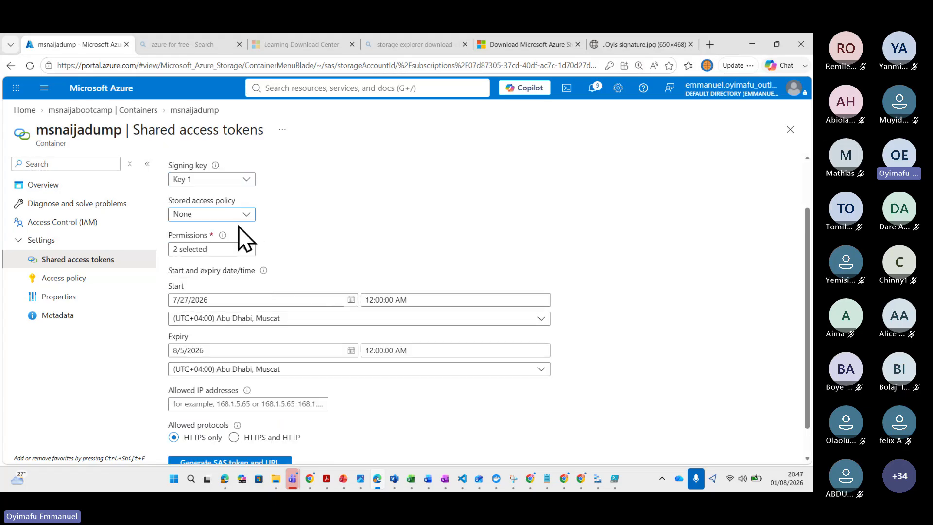
left_click(227, 214)
left_click(208, 249)
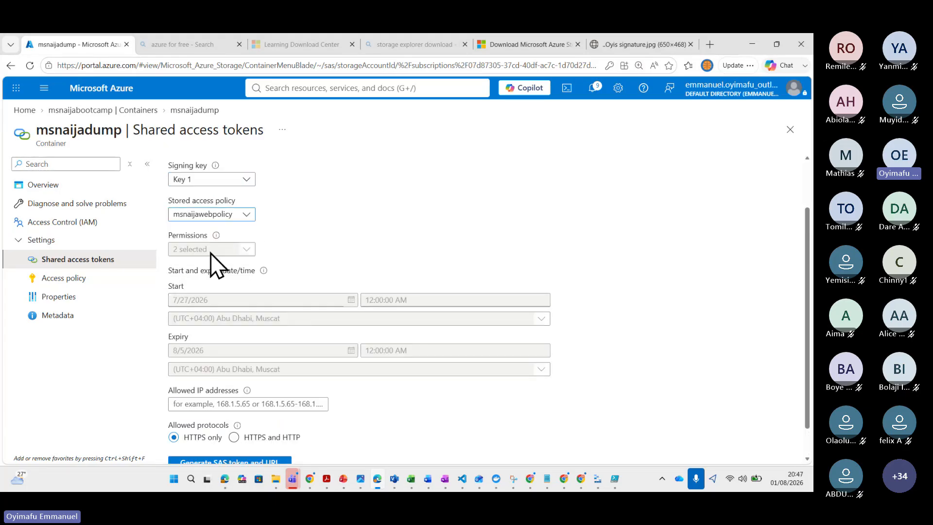
scroll(302, 259, "down", 1)
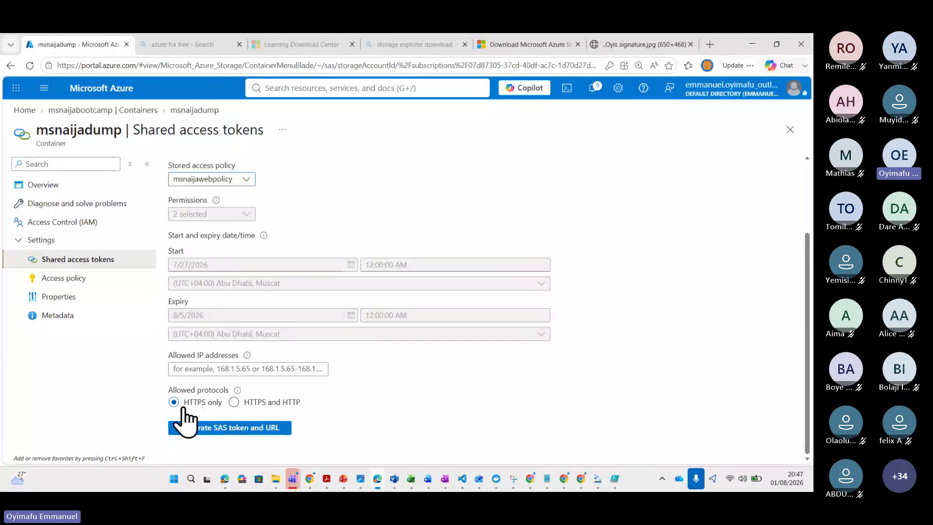
Step: Generate the SAS token and URL and copy the Blob SAS URL
left_click(184, 370)
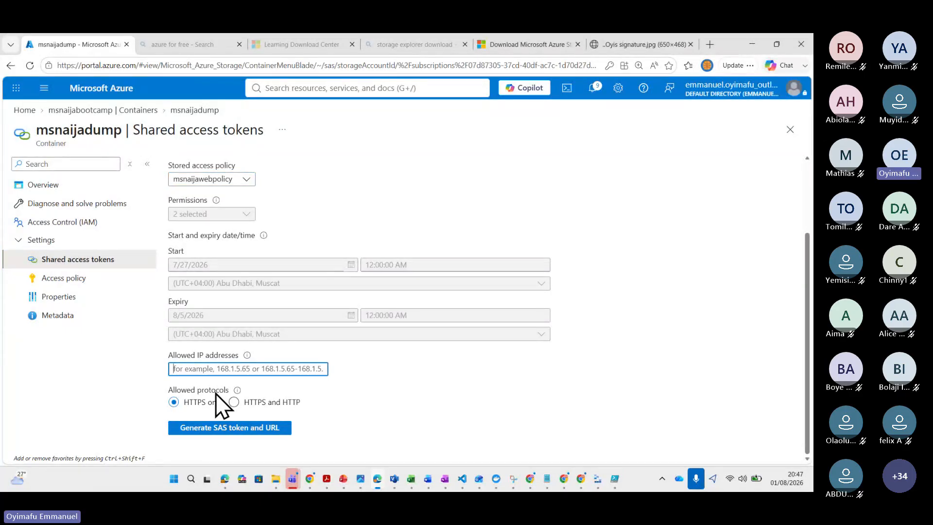
scroll(255, 332, "up", 1)
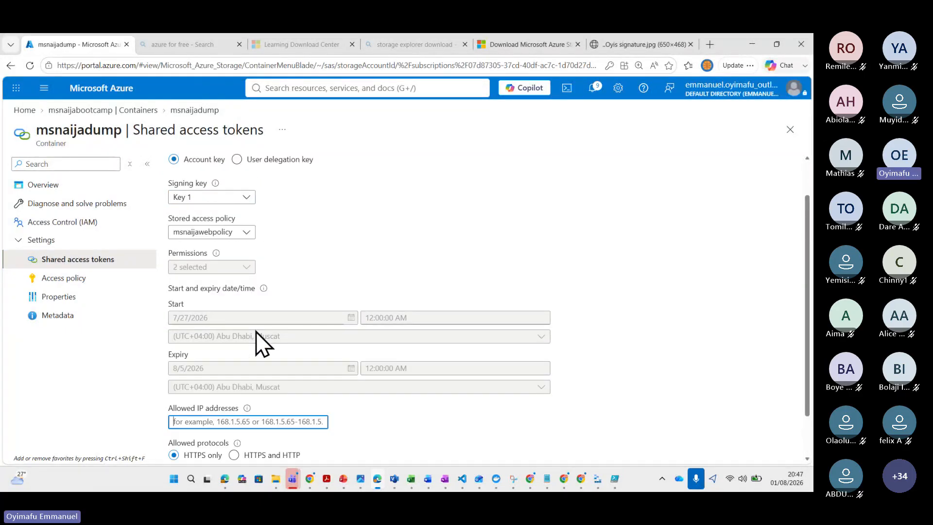
scroll(256, 331, "down", 1)
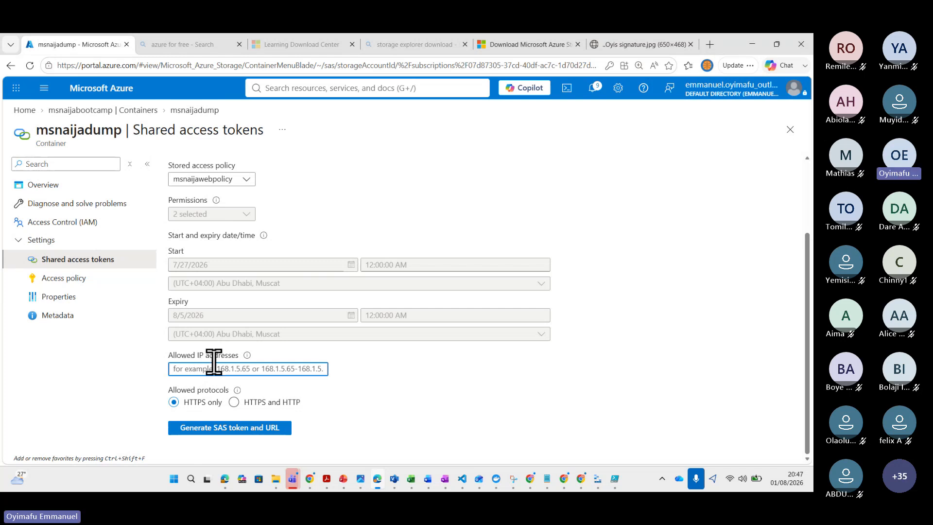
mouse_move(247, 358)
scroll(299, 237, "up", 3)
scroll(300, 237, "down", 3)
left_click(238, 428)
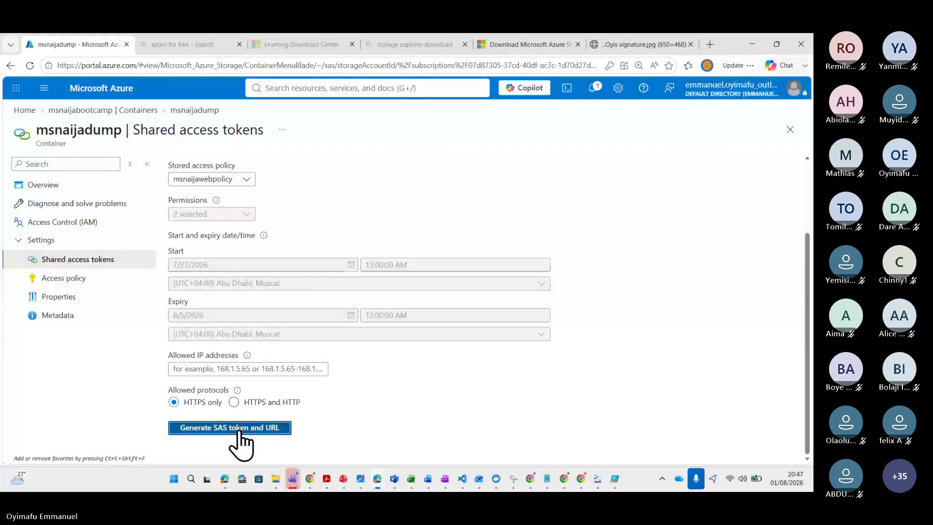
scroll(362, 419, "down", 1)
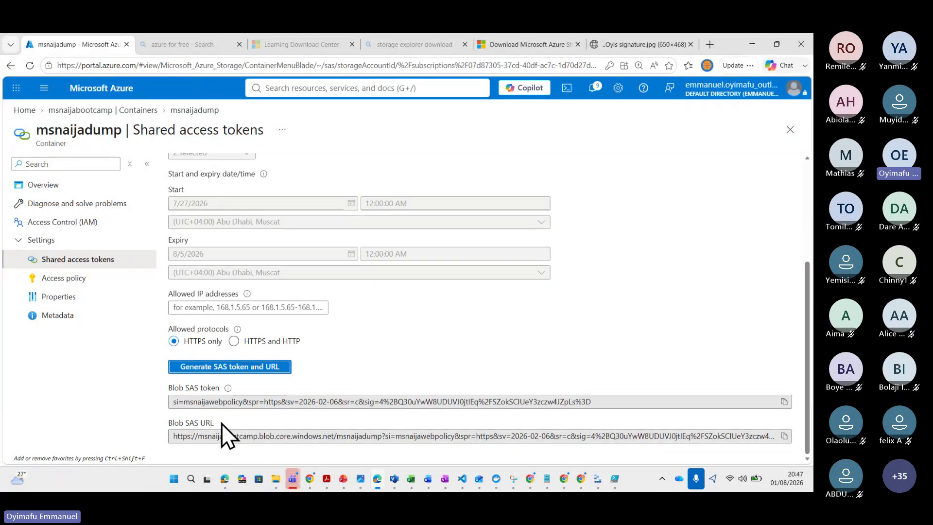
left_click(784, 436)
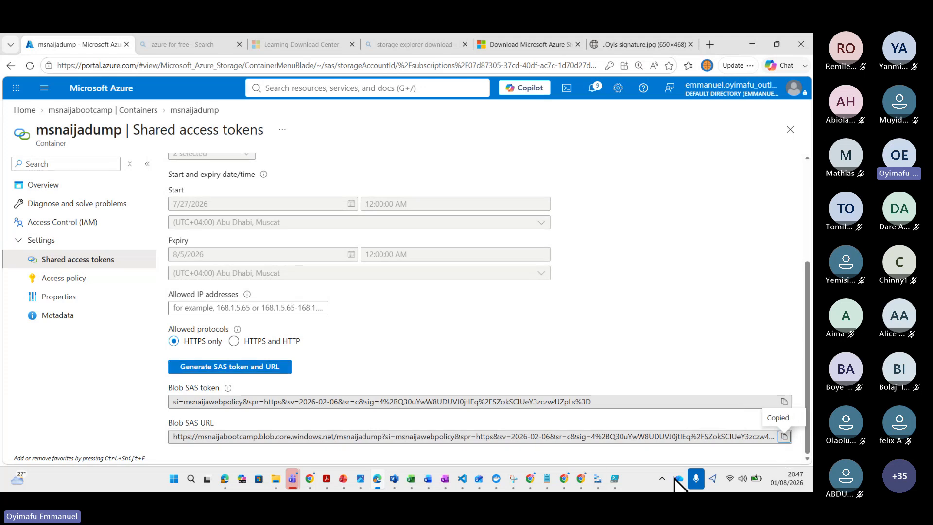
left_click(597, 481)
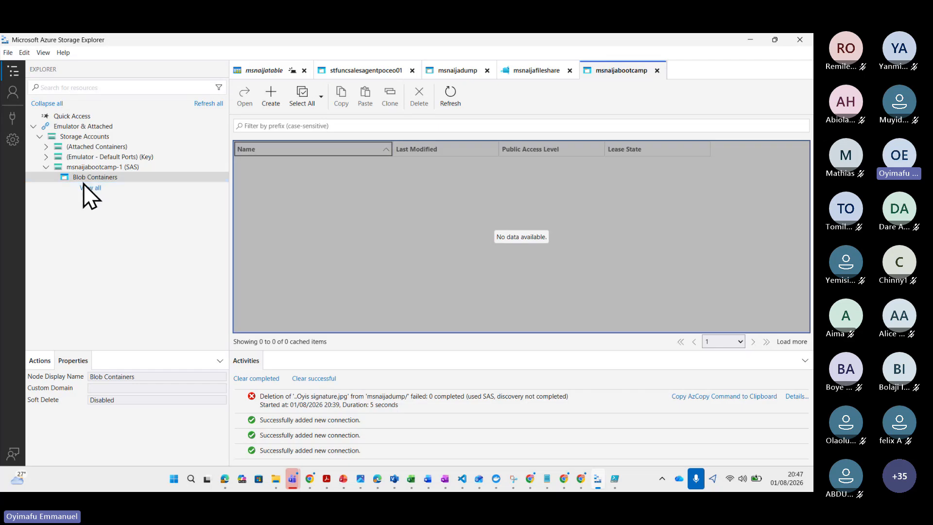
Step: Detach the msnaijabootcamp-1 (SAS) connection from Storage Explorer
right_click(88, 168)
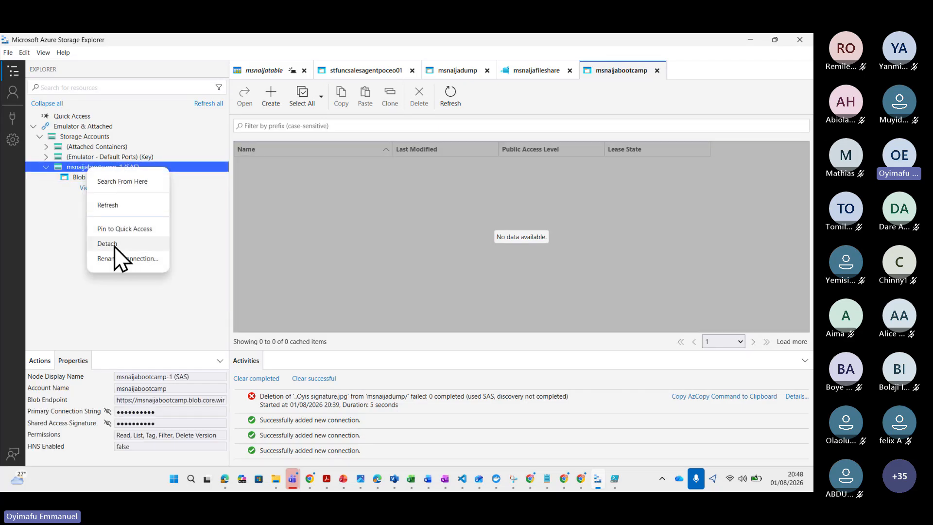
left_click(115, 244)
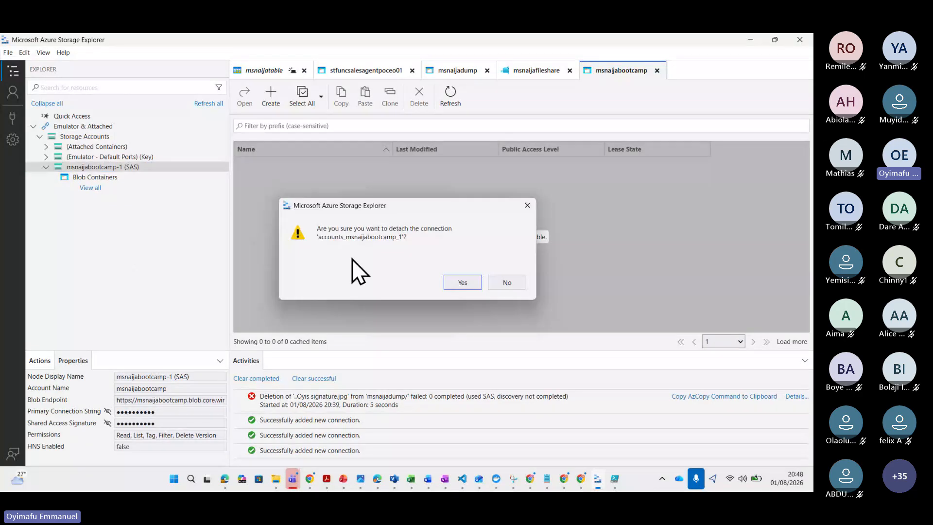
left_click(450, 283)
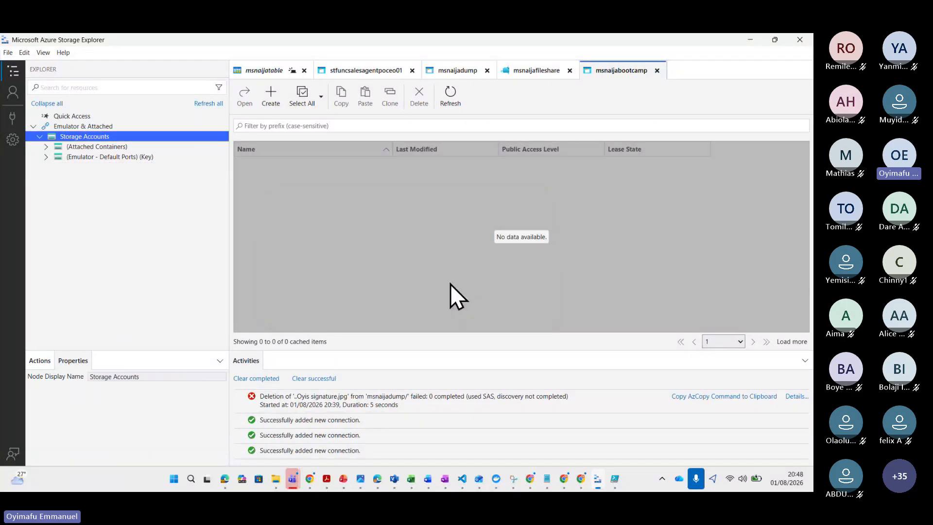
Step: Explore the Connect to Azure Storage wizard's storage account and blob container options, cancelling out
right_click(78, 137)
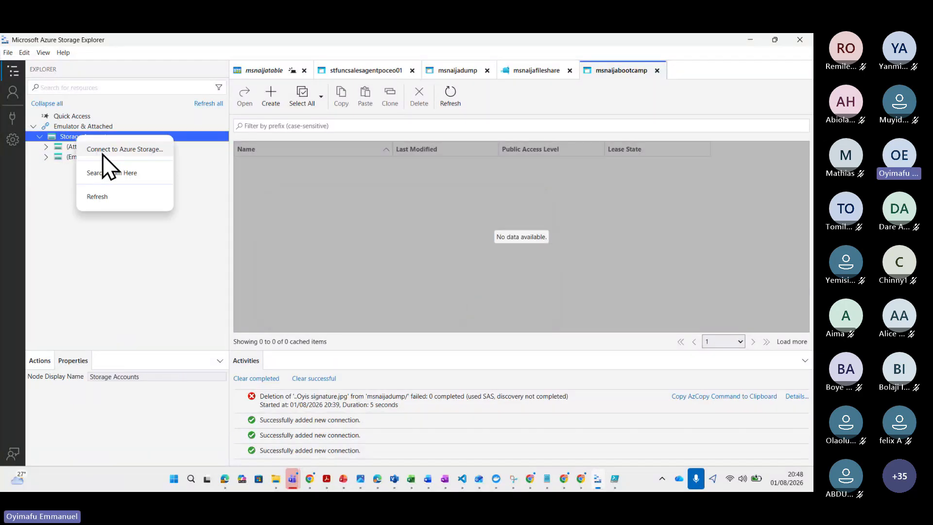
key("Escape")
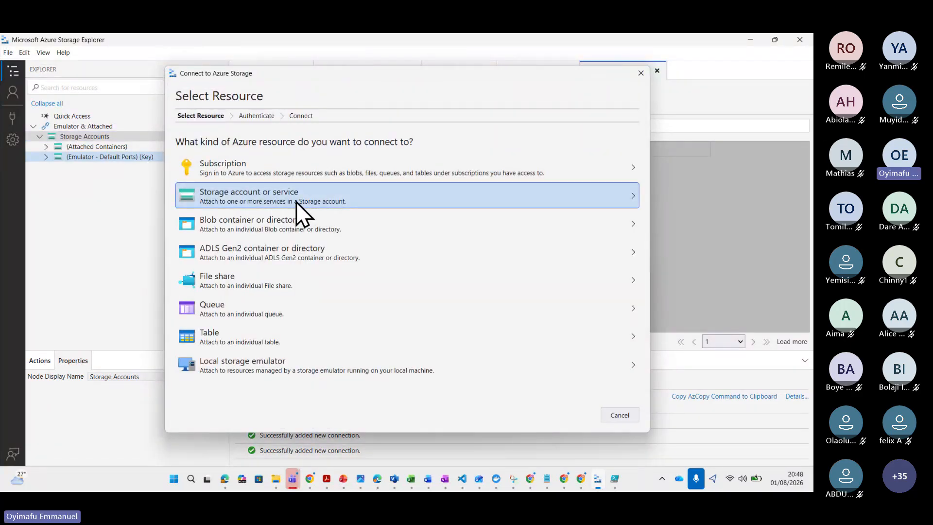
left_click(296, 202)
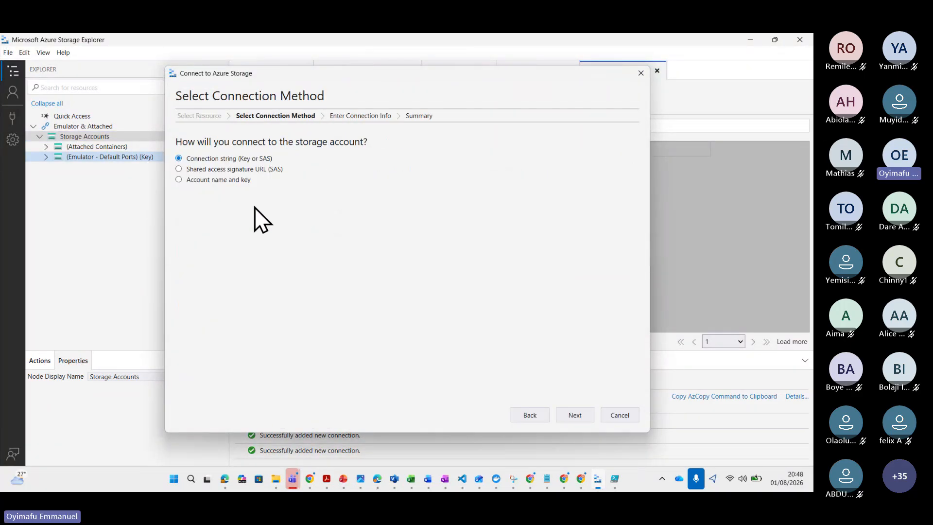
left_click(262, 171)
left_click(613, 415)
right_click(68, 139)
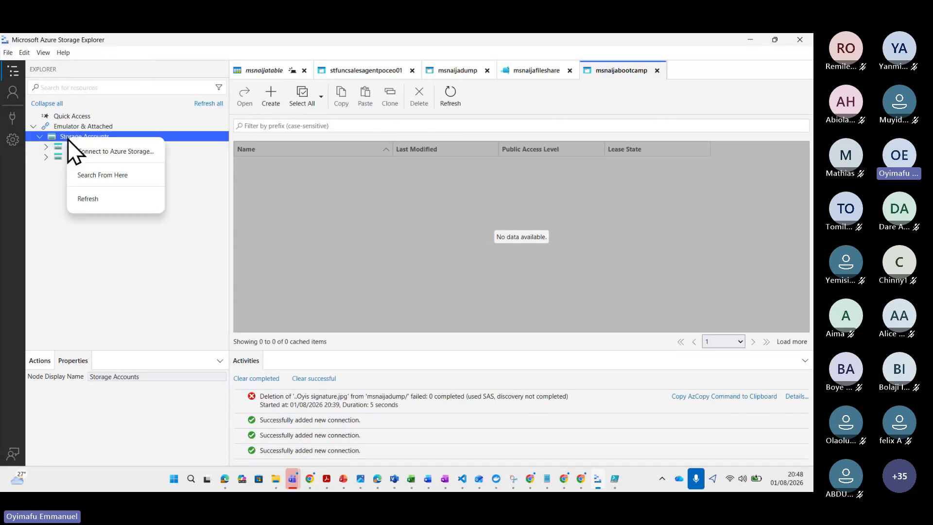
left_click(124, 153)
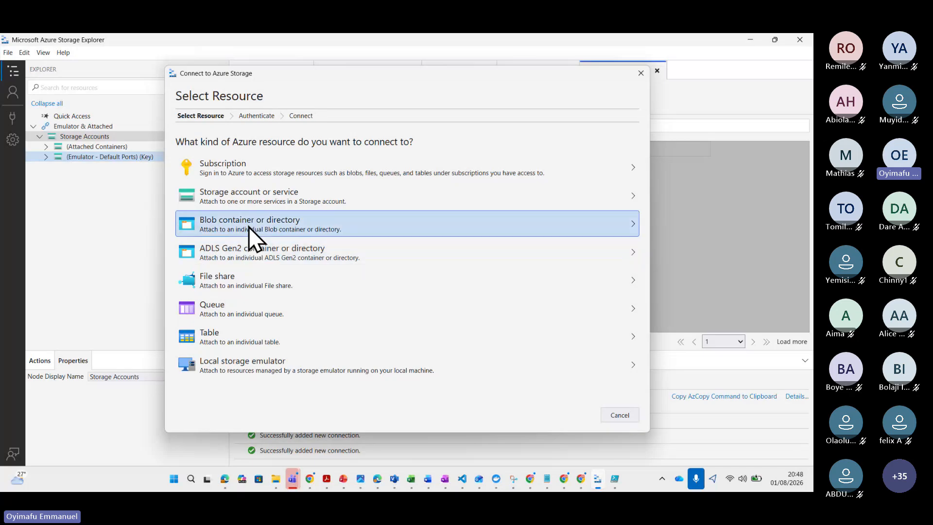
left_click(249, 227)
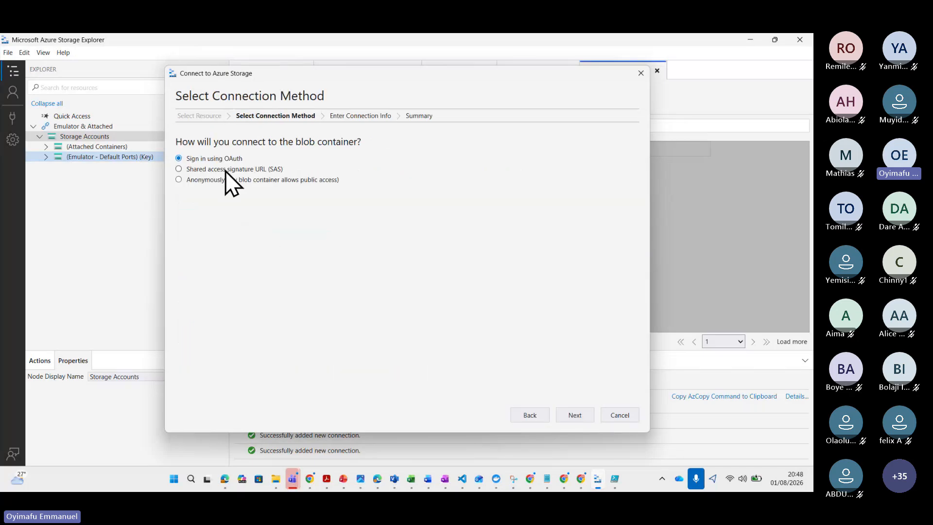
left_click(622, 421)
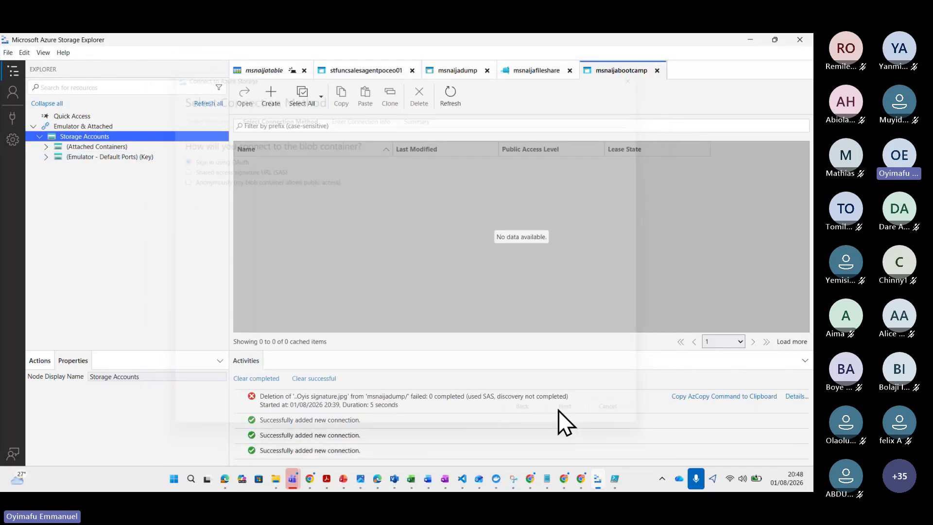
Step: Recheck the storage account option, cancel, and begin connecting to Azure Storage again
right_click(69, 139)
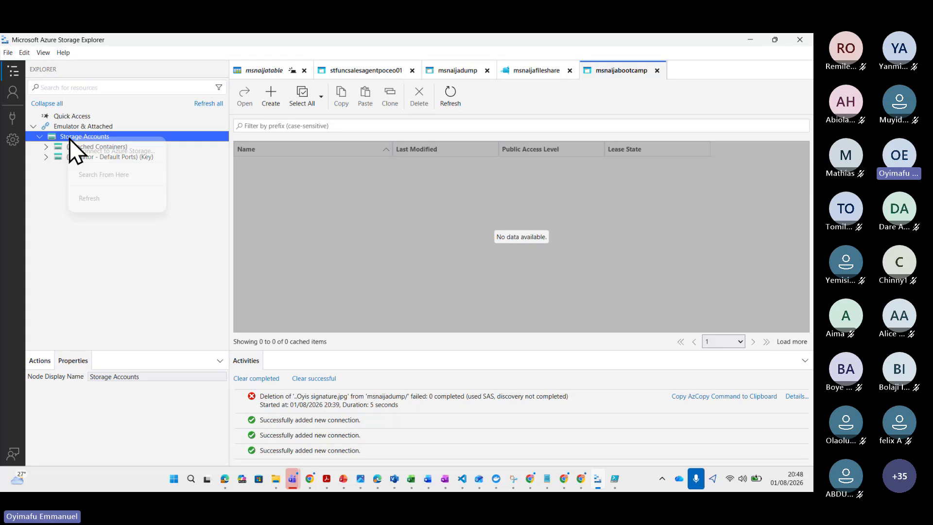
left_click(97, 153)
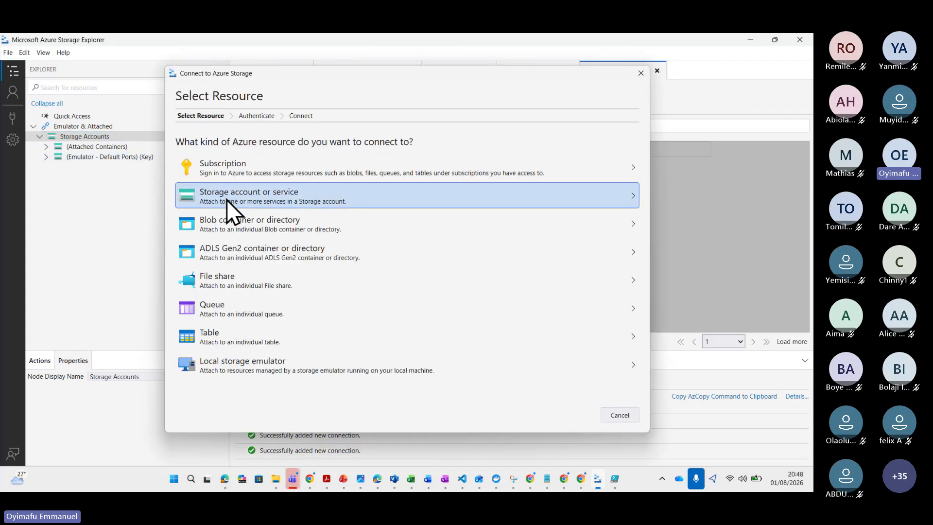
left_click(226, 199)
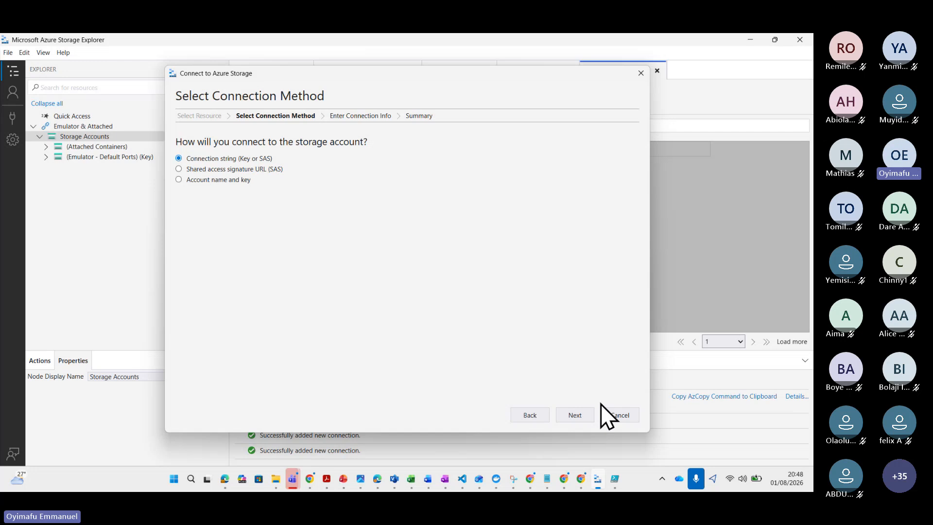
left_click(618, 416)
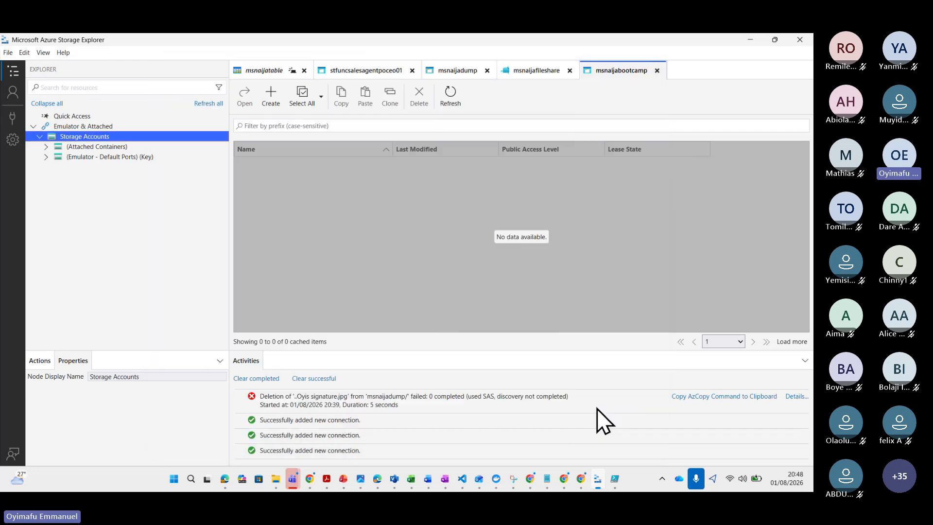
right_click(87, 137)
key("Escape")
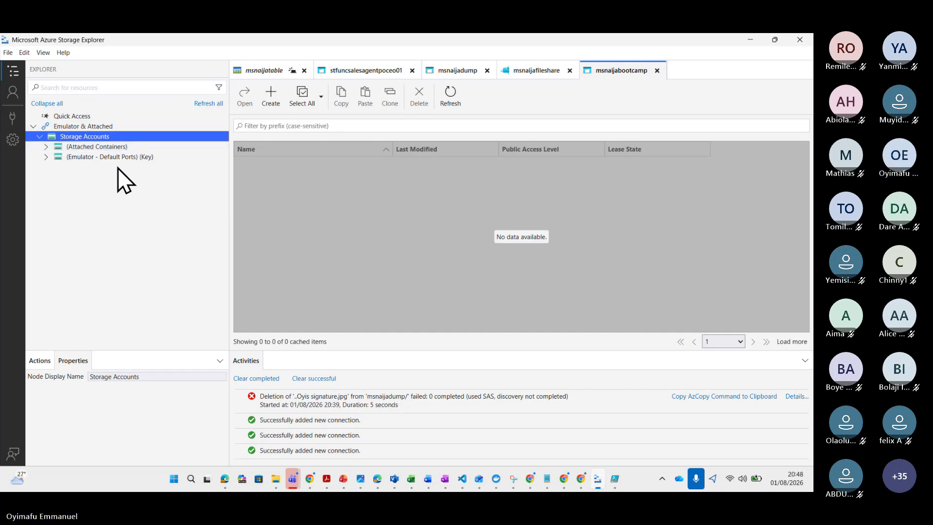
Step: Attach the msnaijadump blob container via the pasted SAS URL, connecting it as msnaijadump-1
left_click(237, 226)
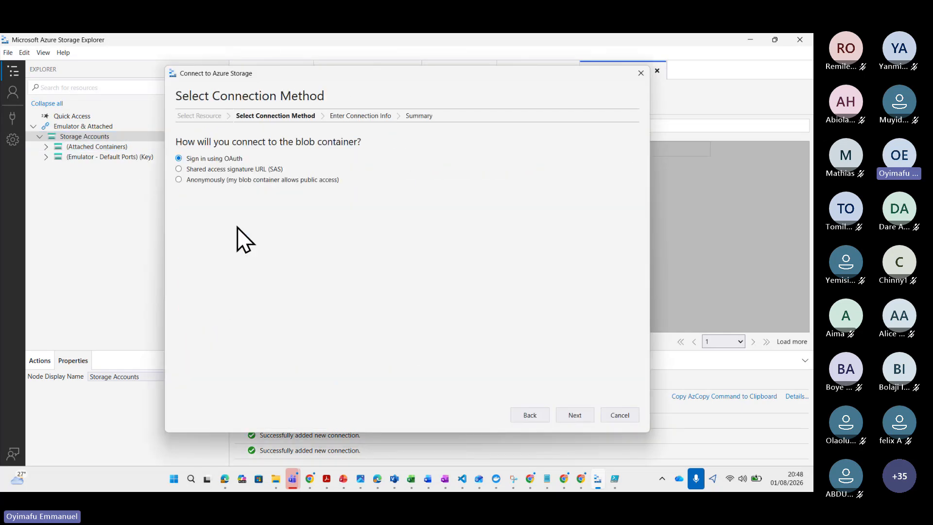
left_click(211, 171)
left_click(583, 416)
left_click(286, 191)
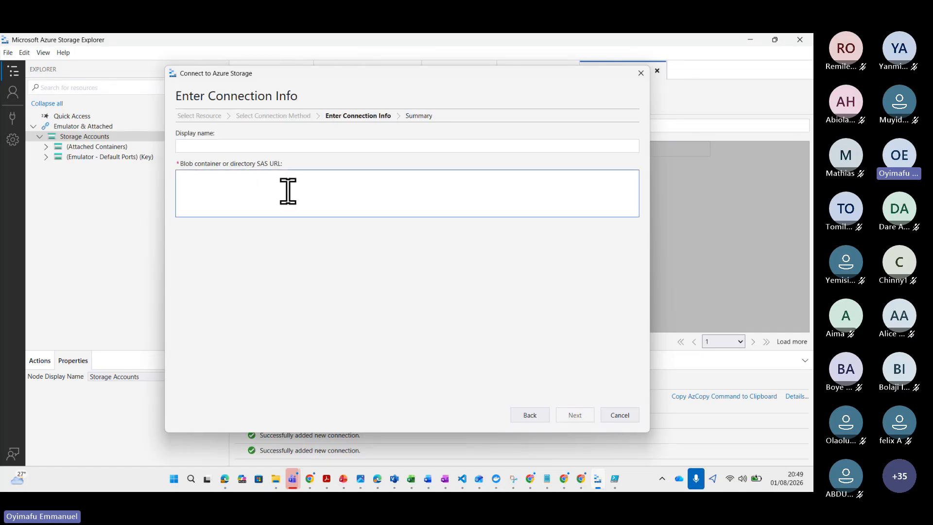
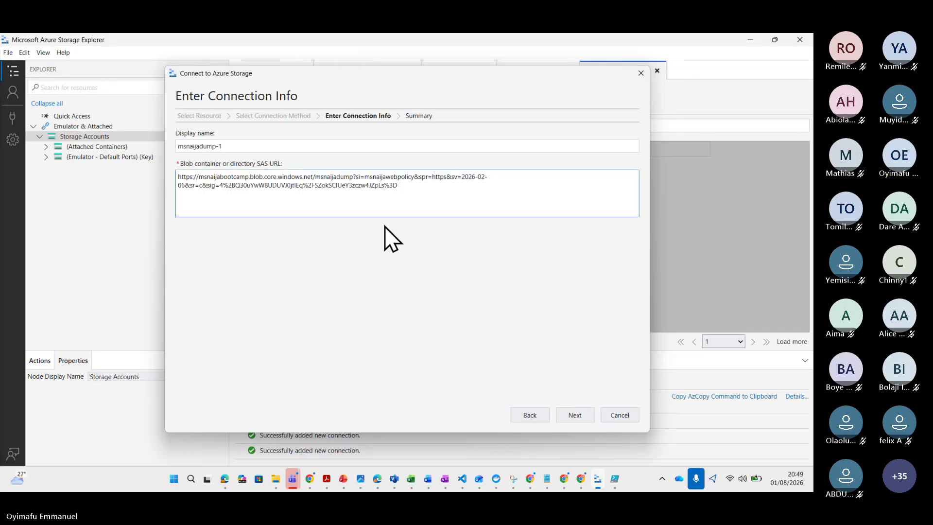
left_click(567, 412)
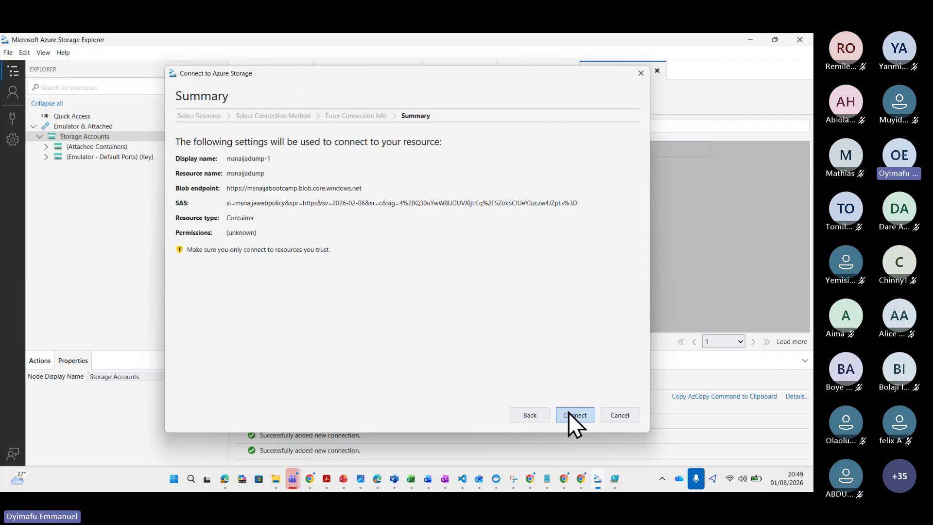
left_click(567, 416)
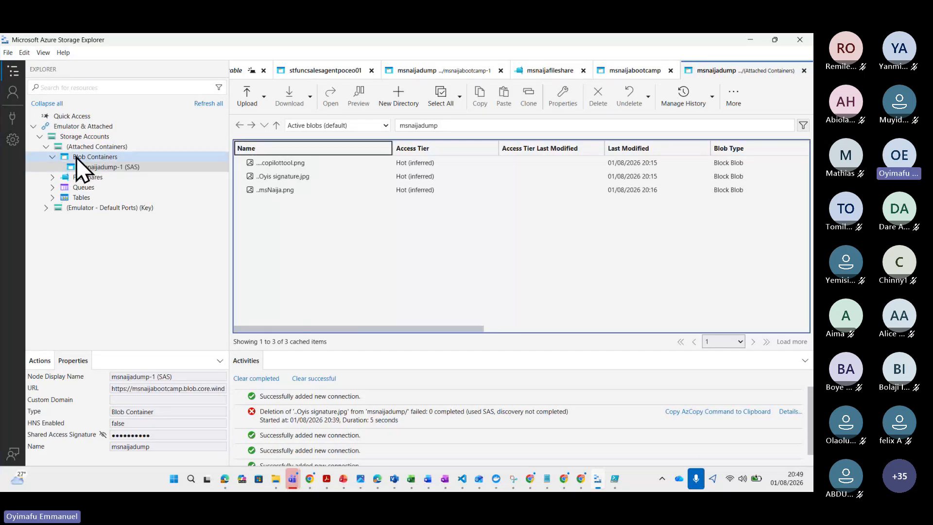
Step: Browse the Queues and Tables groups, then select the first image blob in msnaijadump-1 (SAS)
left_click(97, 169)
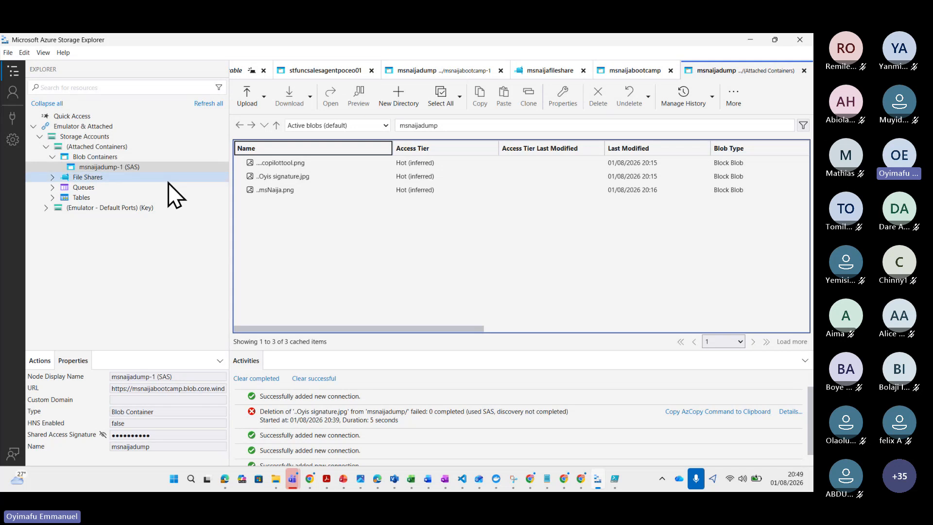
left_click(69, 188)
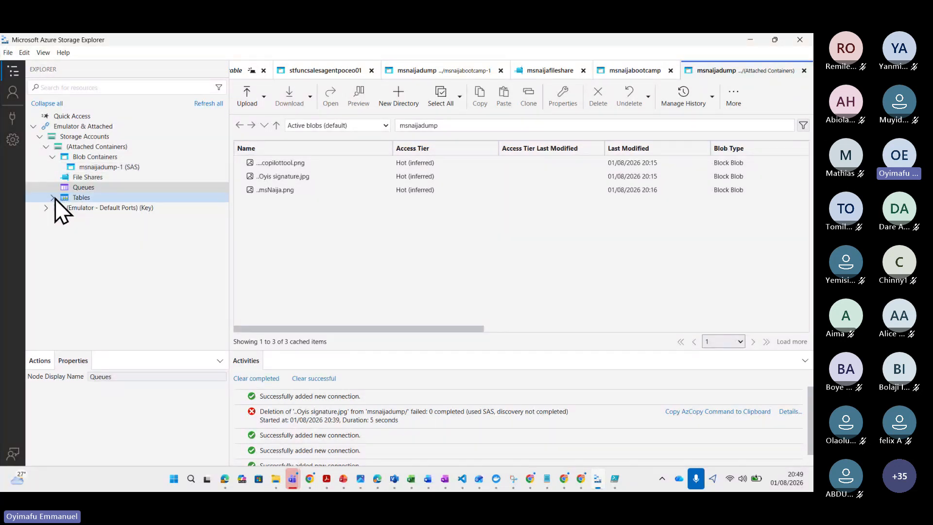
left_click(55, 198)
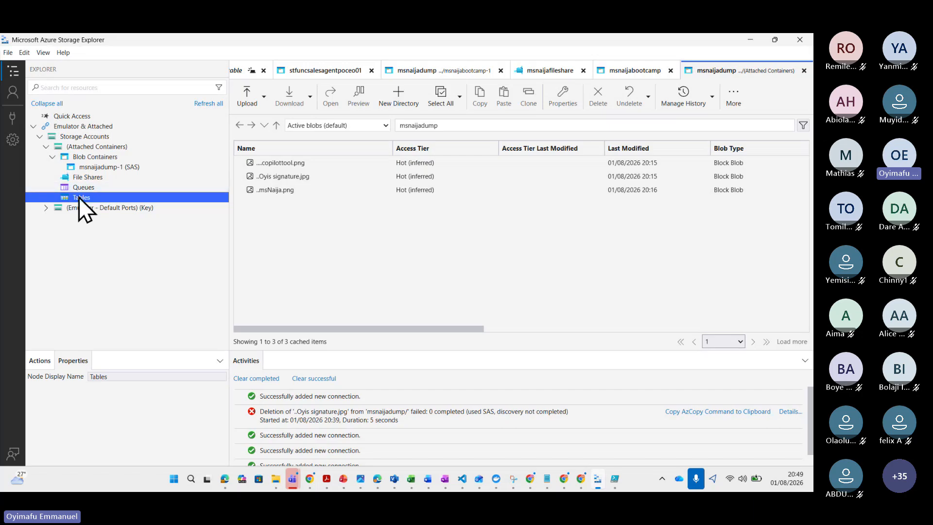
left_click(105, 168)
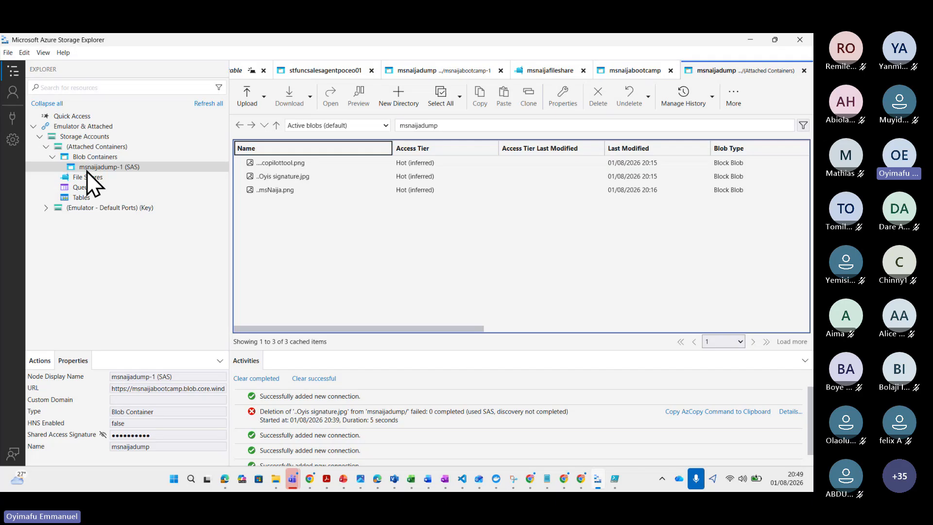
left_click(298, 162)
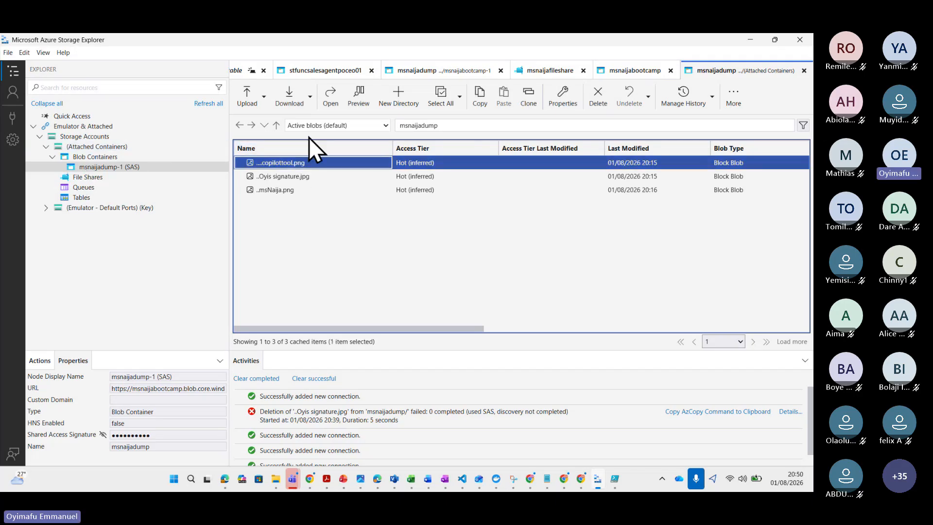
Step: Download the copilottool blob into a new blobtest folder created inside Downloads
left_click(300, 107)
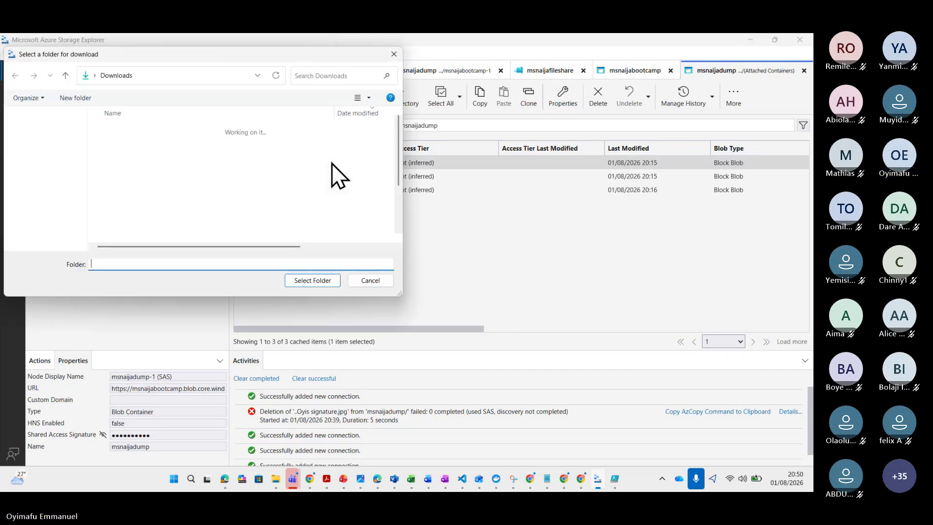
left_click(310, 283)
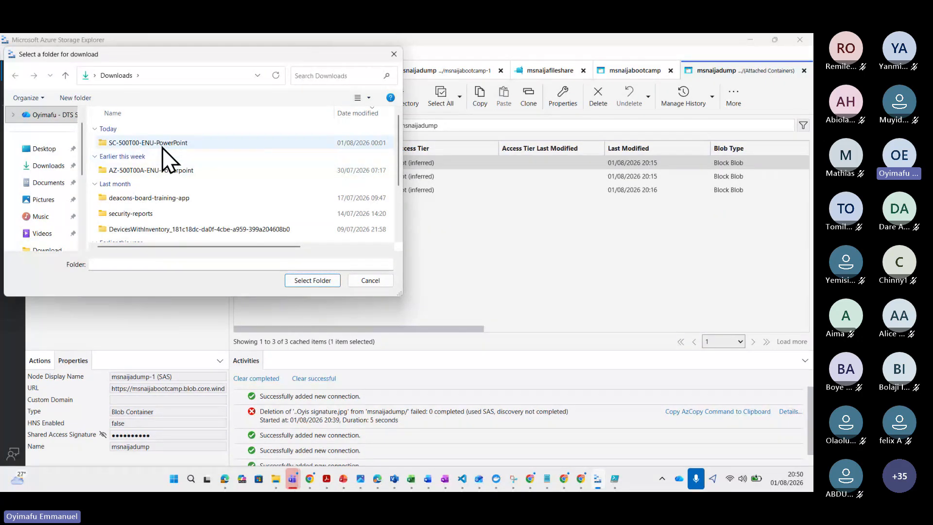
left_click(156, 213)
scroll(143, 194, "down", 1)
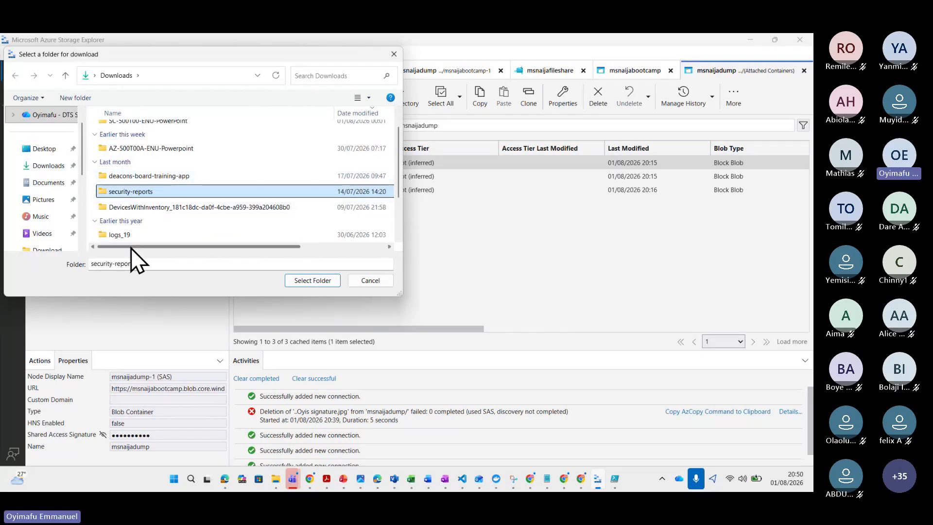
scroll(126, 204, "up", 1)
left_click(61, 98)
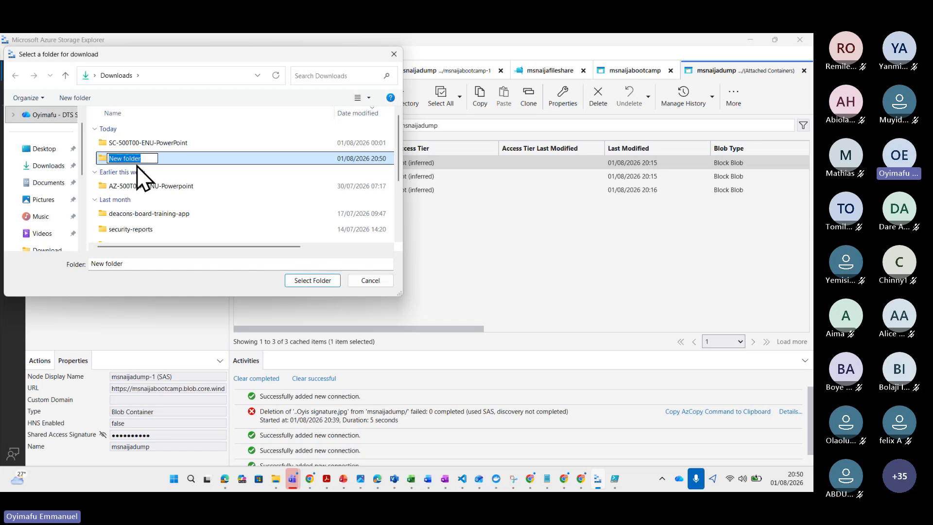
type("blobtest")
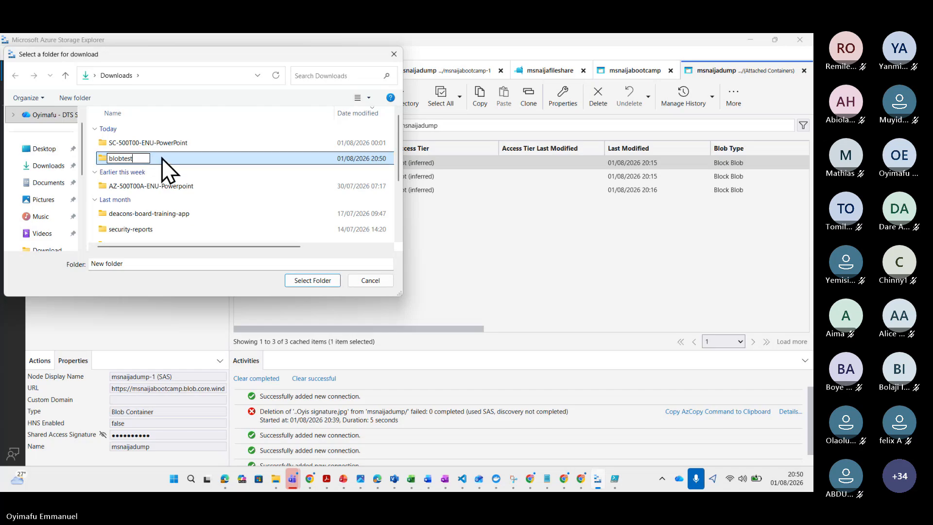
left_click(313, 282)
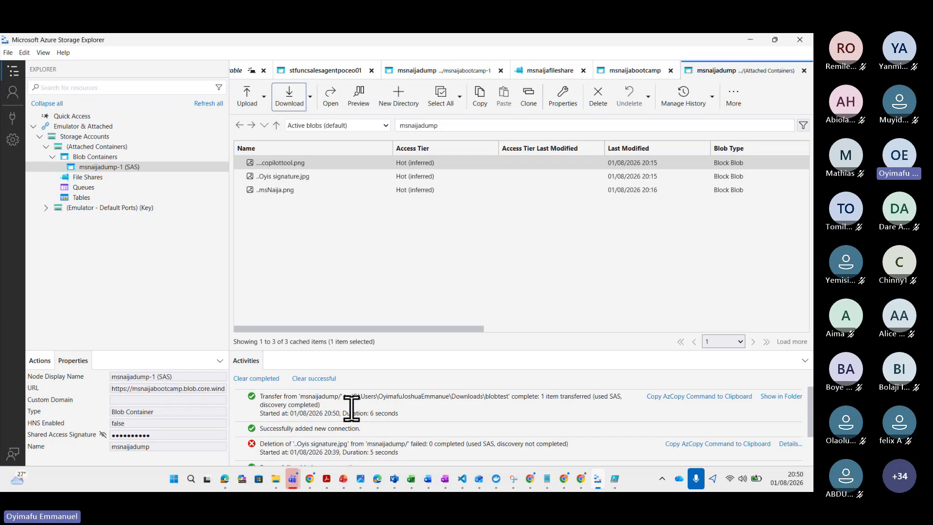
scroll(354, 406, "down", 1)
scroll(367, 395, "up", 1)
Step: Try deleting the copilottool.png blob from msnaijadump, confirming twice; both deletions fail
left_click(295, 162)
left_click(597, 97)
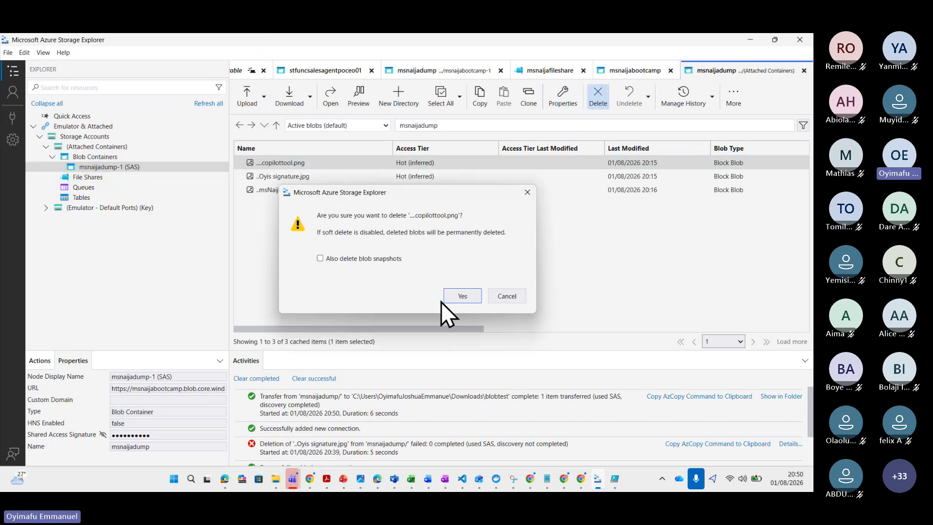
left_click(462, 296)
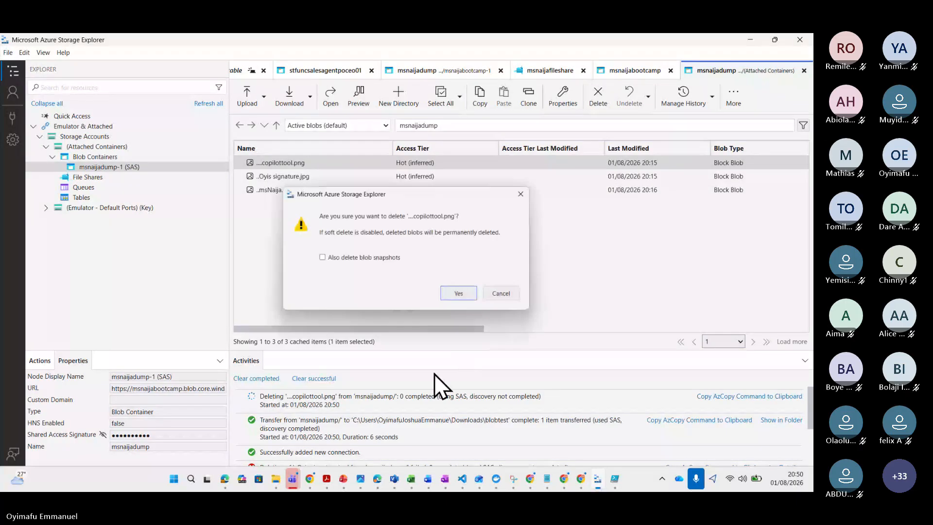
left_click(459, 299)
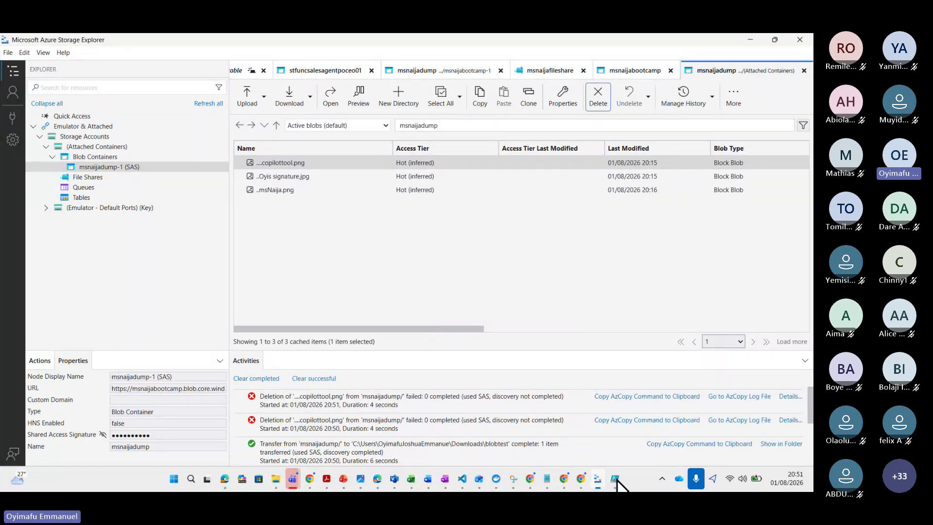
Step: Back in Azure Portal, show msnaijadump's Access policy page listing msnaijawebpolicy (rl)
mouse_move(505, 488)
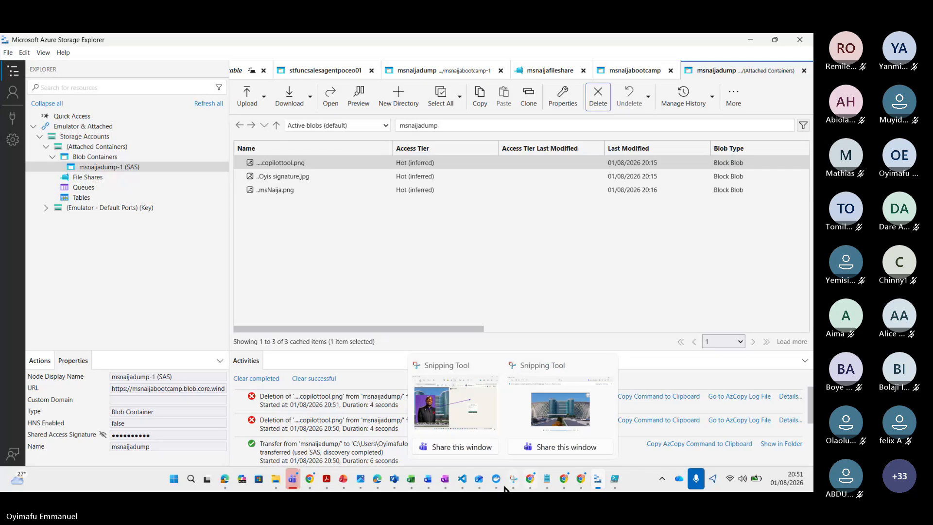
left_click(377, 479)
scroll(267, 315, "up", 3)
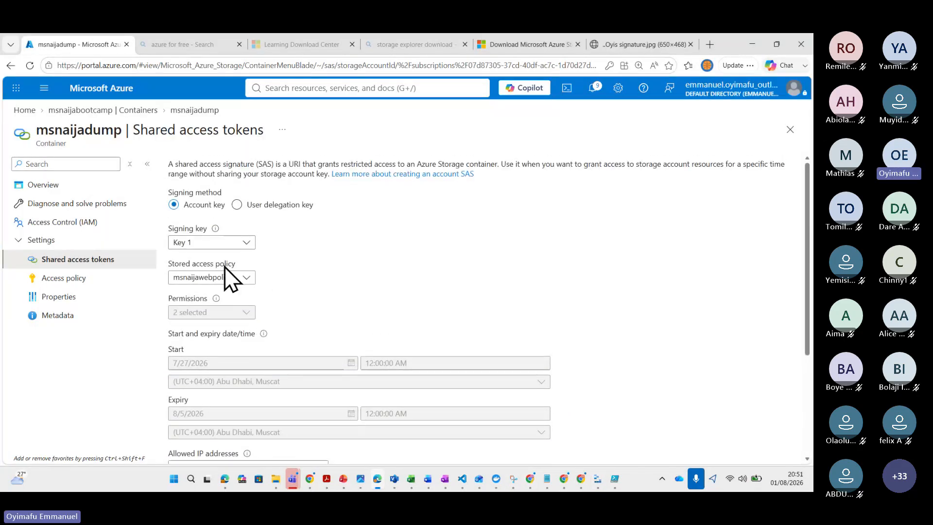
scroll(321, 328, "down", 2)
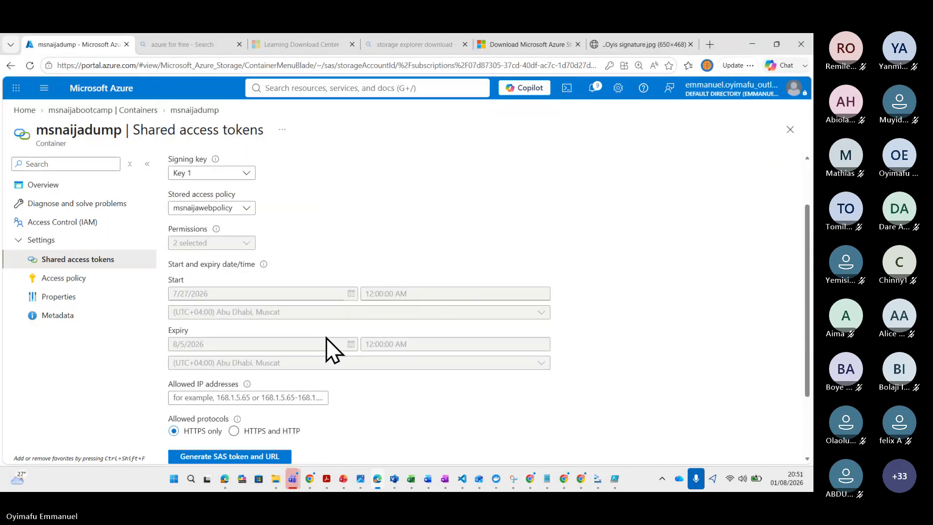
scroll(326, 337, "up", 2)
left_click(90, 280)
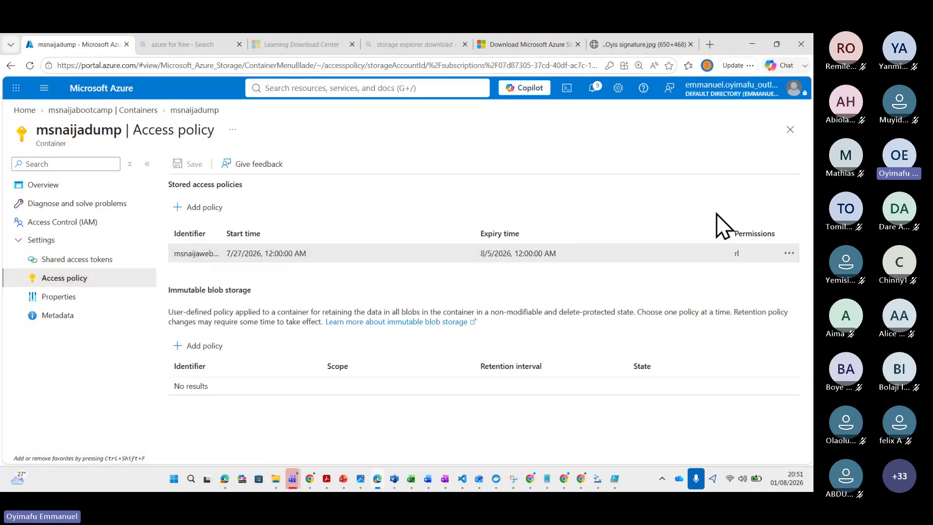
left_click(789, 254)
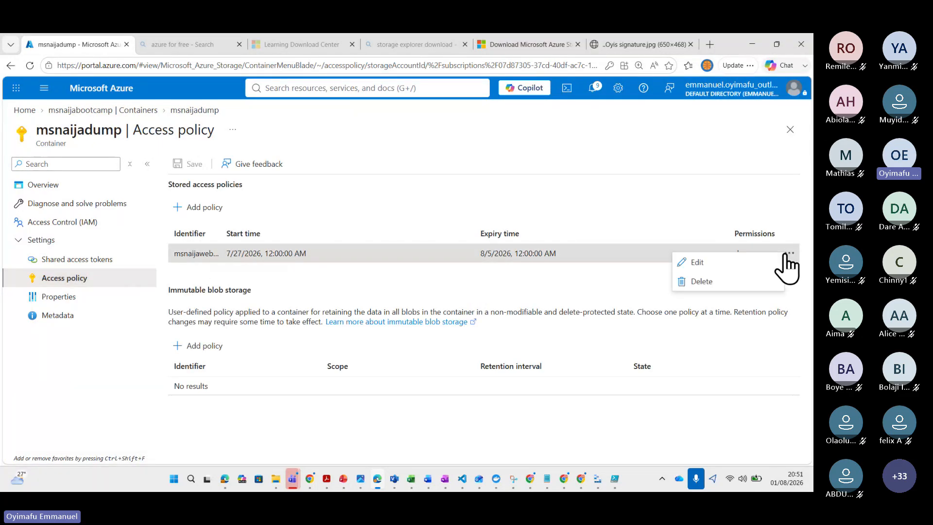
left_click(717, 263)
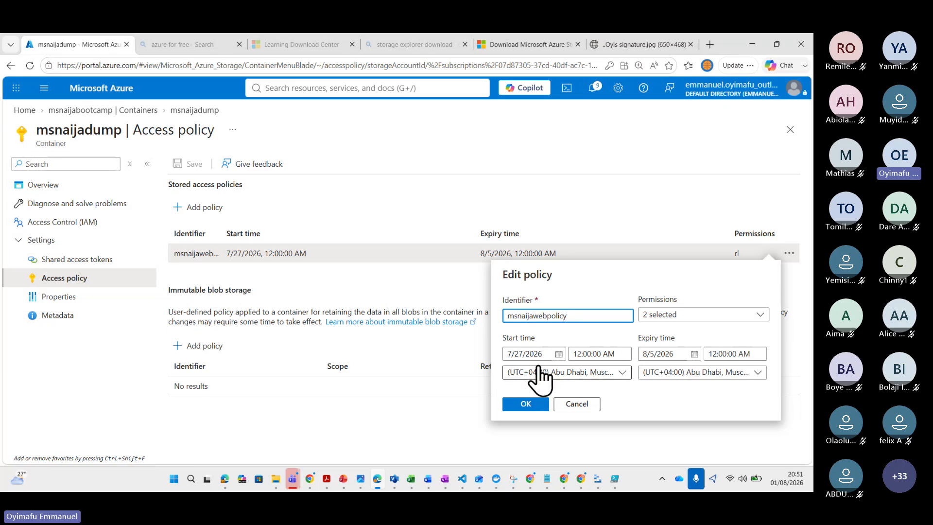
left_click(661, 315)
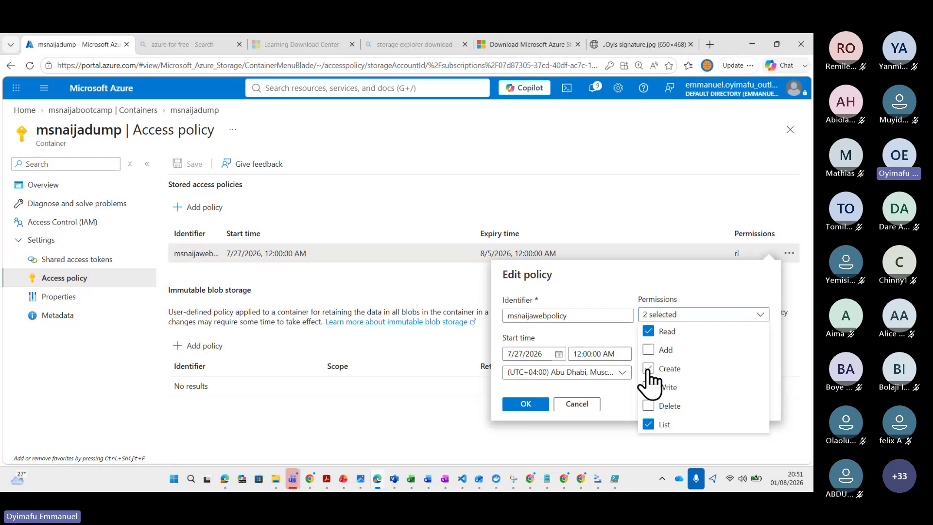
left_click(717, 280)
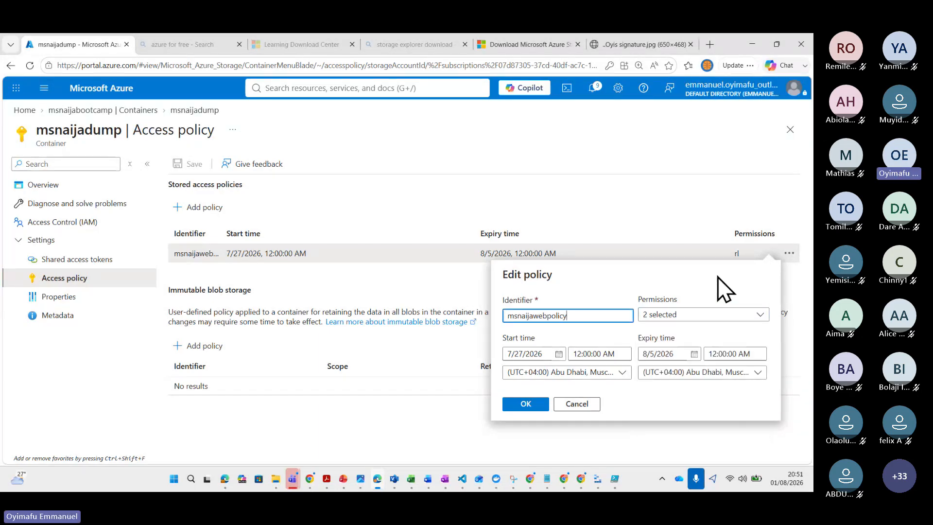
left_click(598, 404)
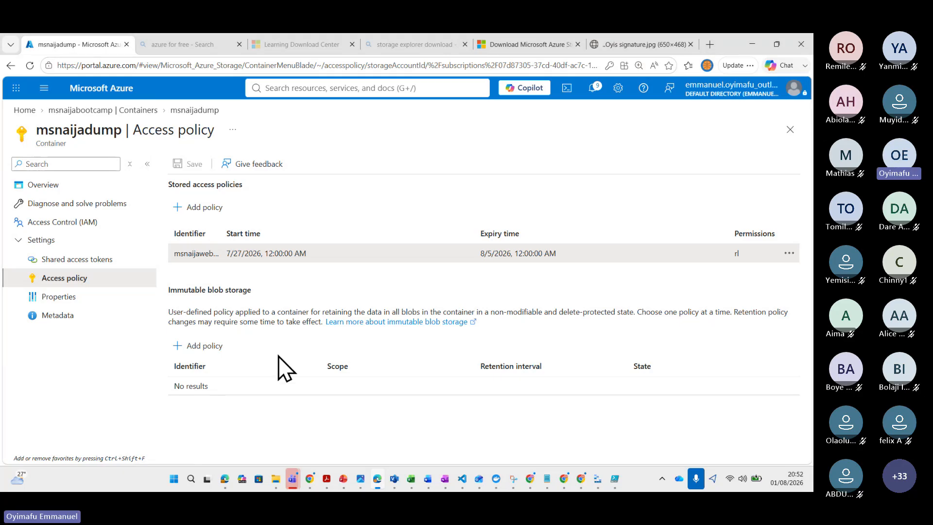
Step: Open msnaijadump's Shared access tokens, sign with a user delegation key, and keep only Read
left_click(61, 259)
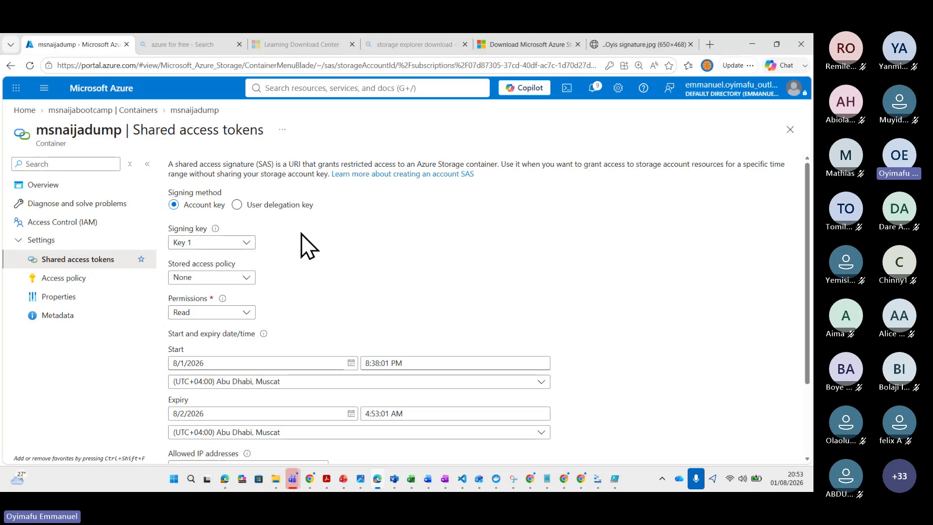
left_click(266, 204)
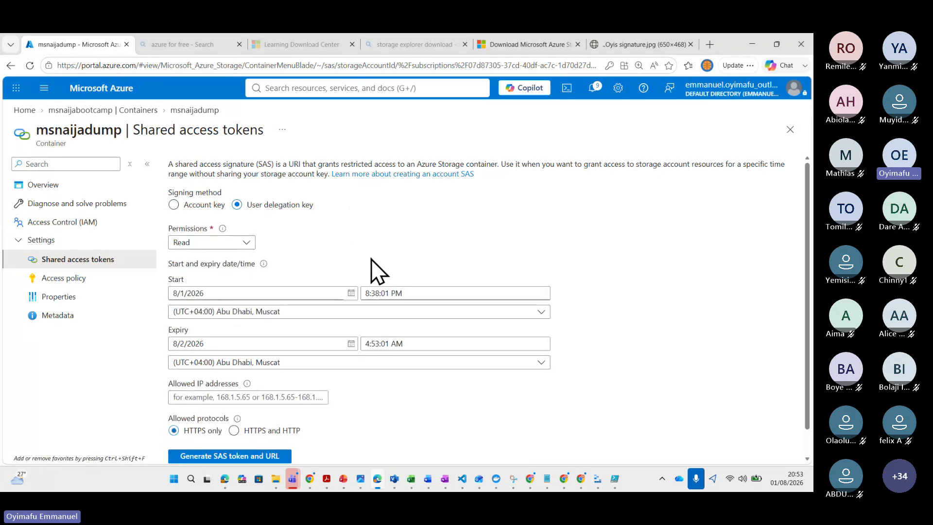
left_click(237, 242)
left_click(211, 205)
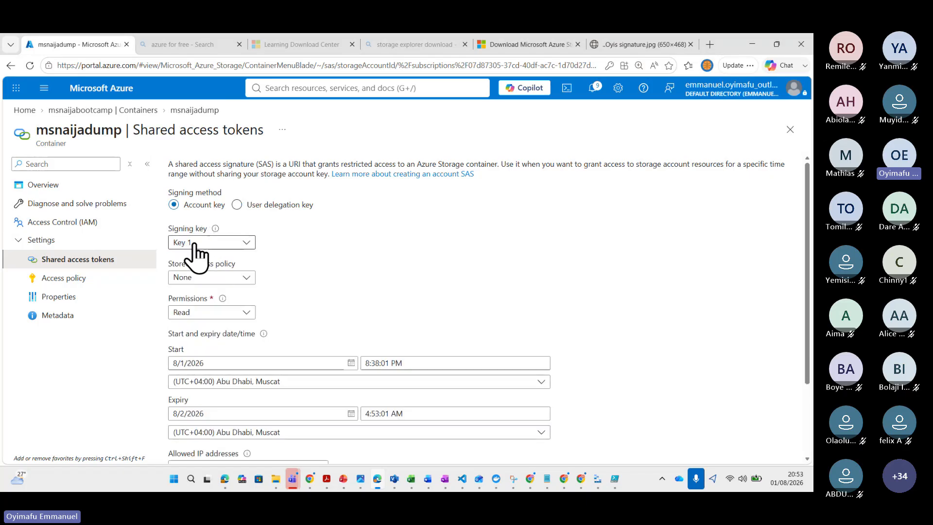
left_click(241, 206)
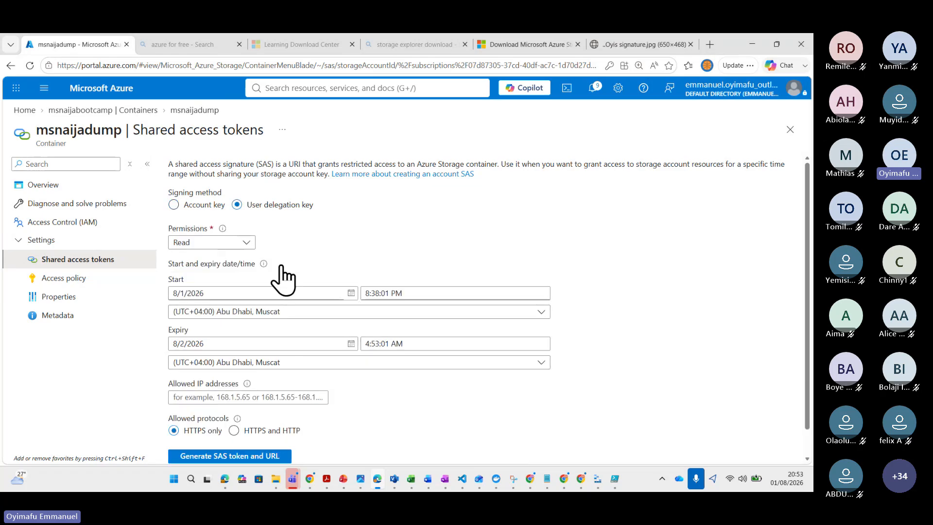
left_click(246, 246)
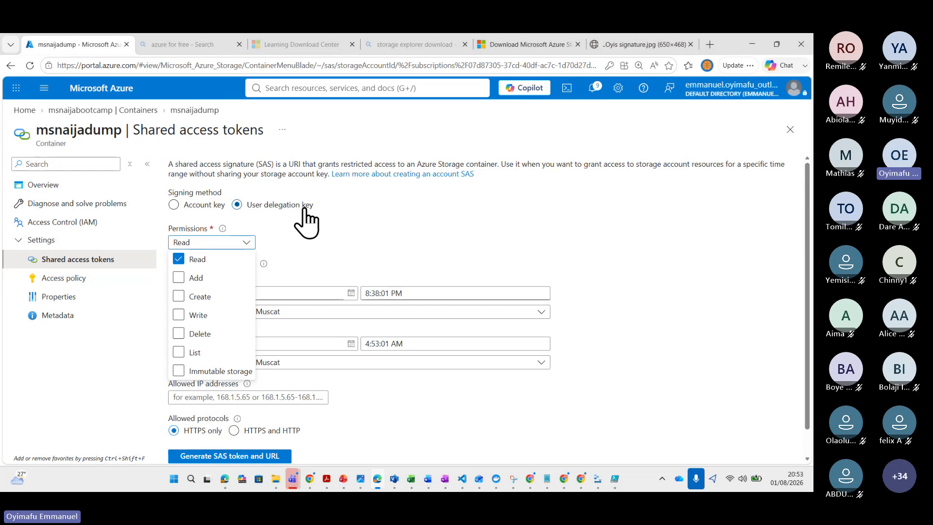
left_click(323, 232)
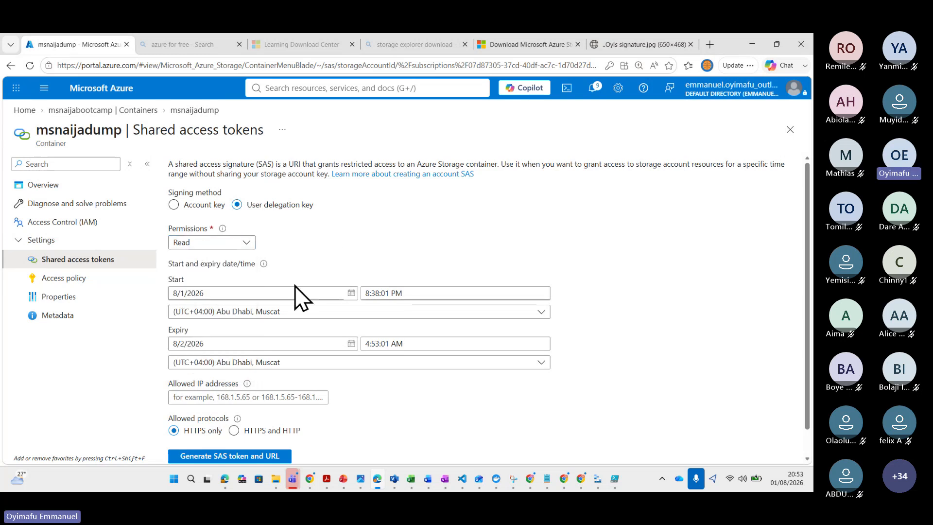
Step: Briefly check account-key stored policies, then return to user delegation key with Read permission
scroll(257, 342, "down", 1)
scroll(257, 342, "up", 1)
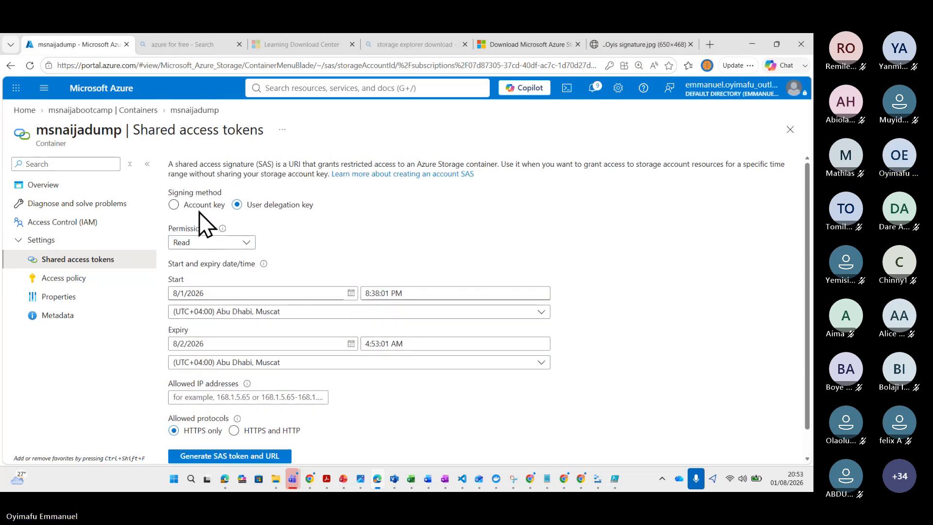
left_click(199, 206)
left_click(224, 278)
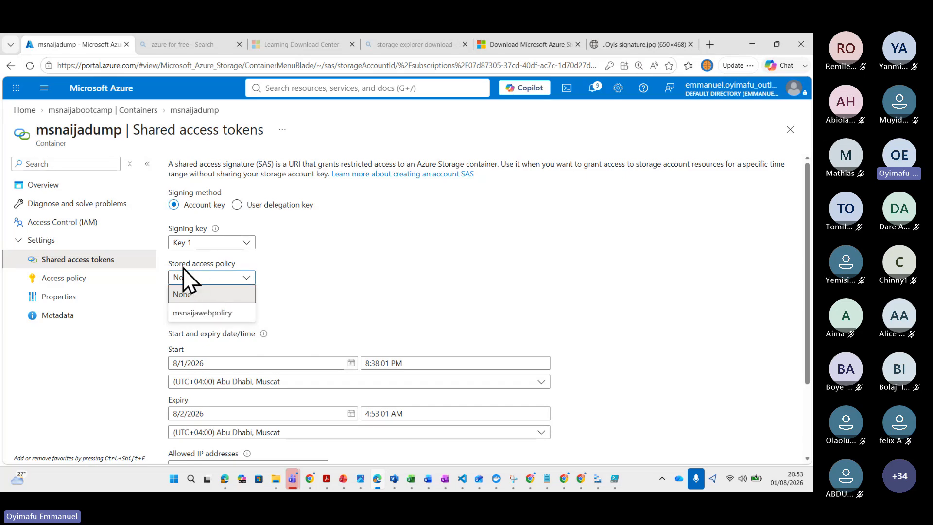
left_click(247, 206)
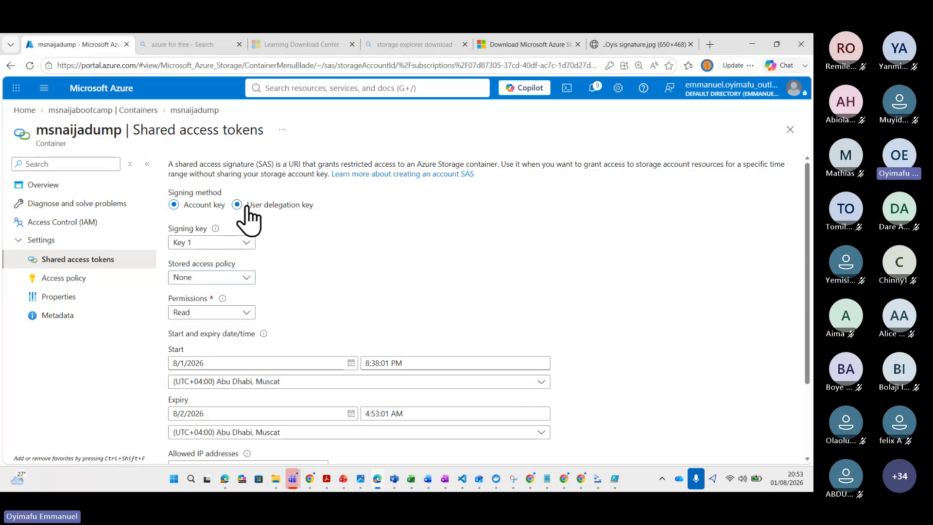
left_click(245, 246)
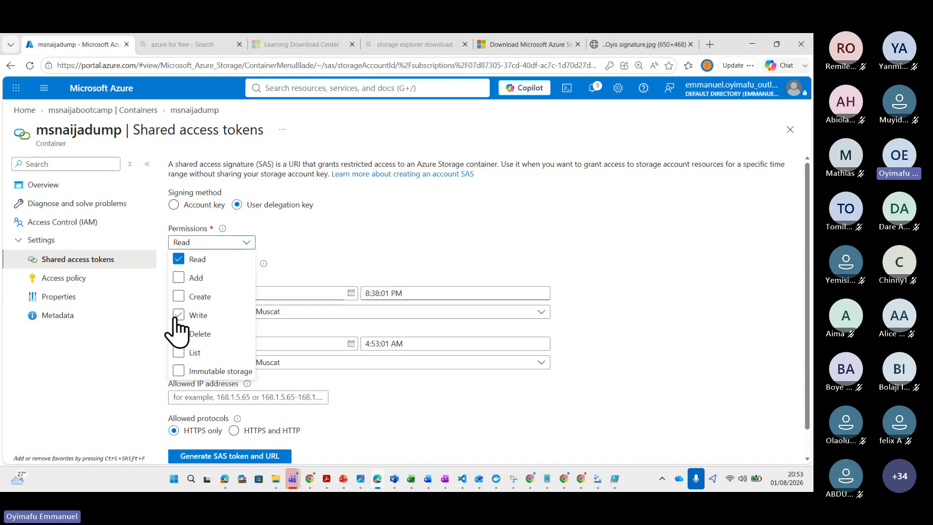
left_click(303, 261)
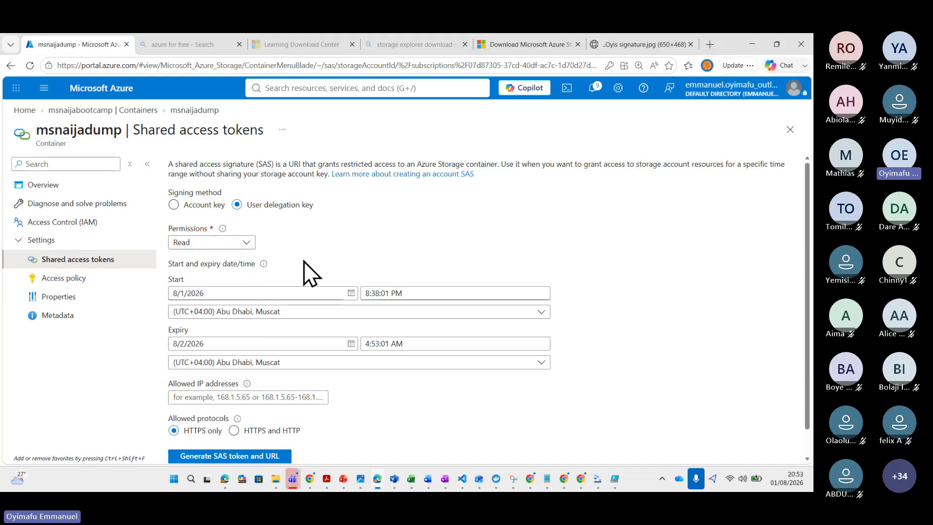
left_click(245, 242)
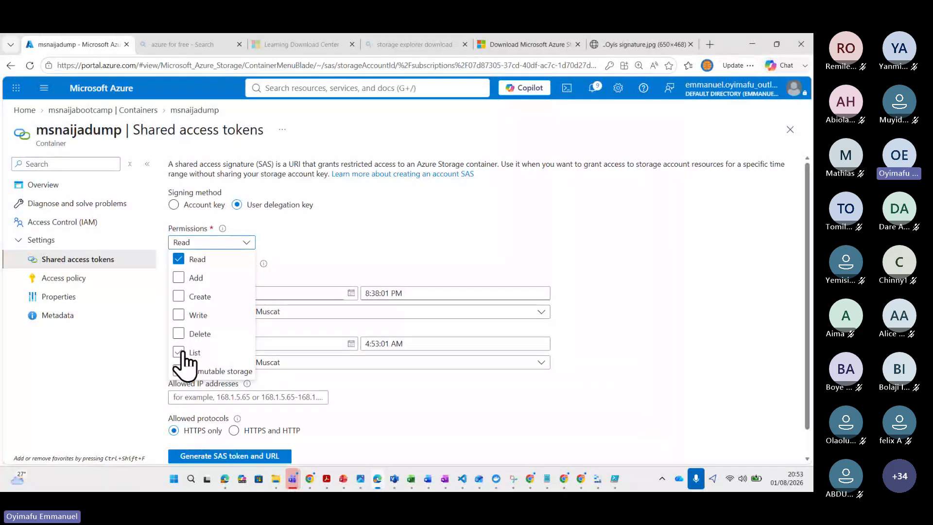
Step: Add List permission and set the token valid from 7/28/2026 to 8/5/2026
left_click(179, 352)
left_click(357, 264)
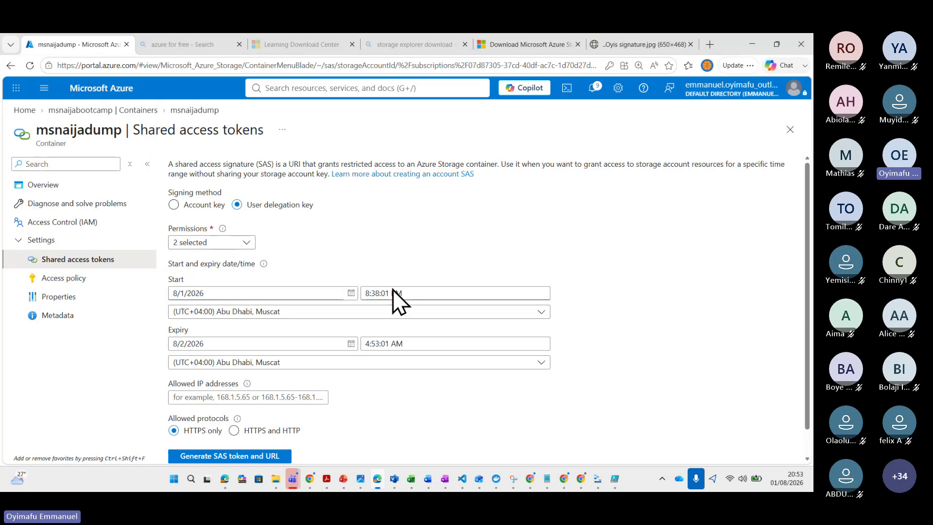
left_click(351, 293)
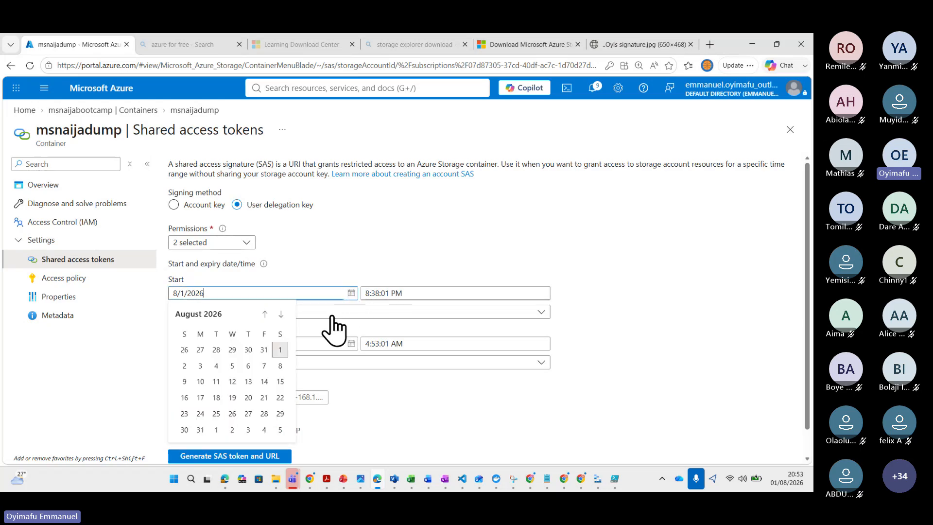
left_click(215, 350)
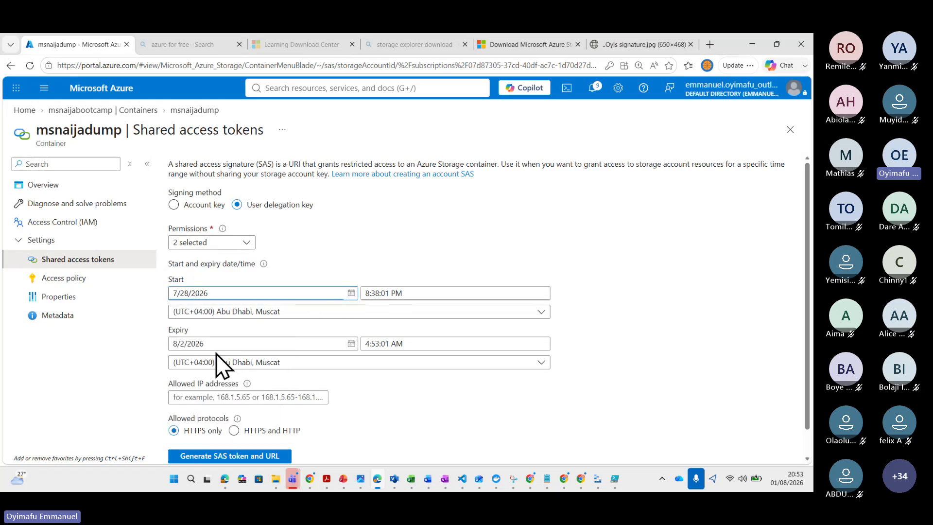
scroll(216, 353, "down", 2)
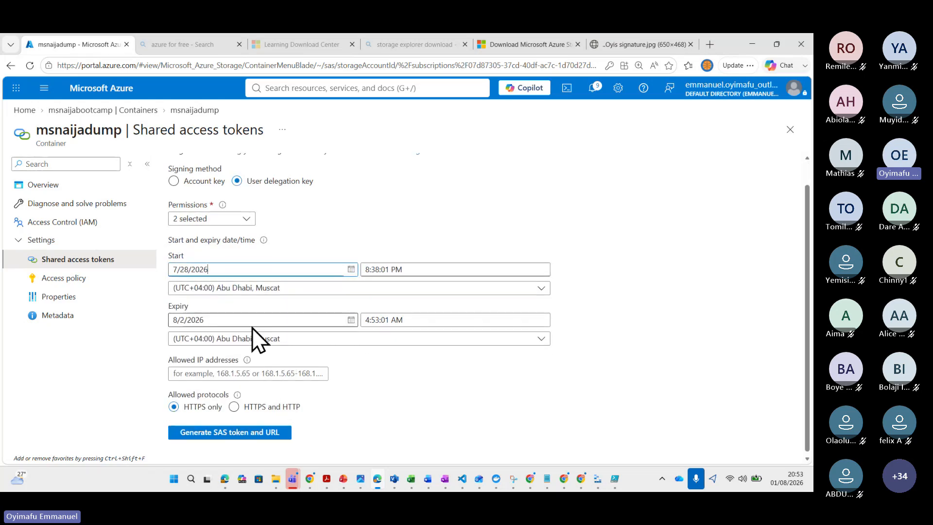
left_click(351, 315)
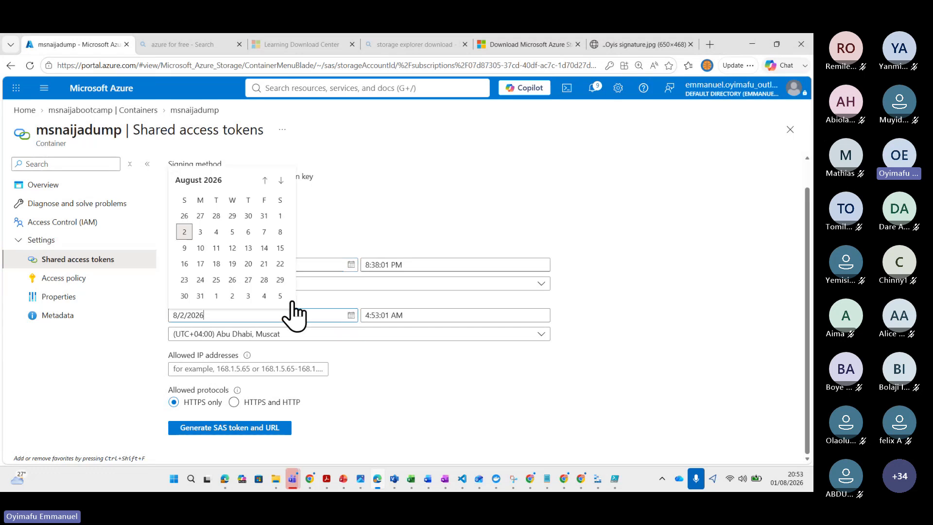
left_click(232, 232)
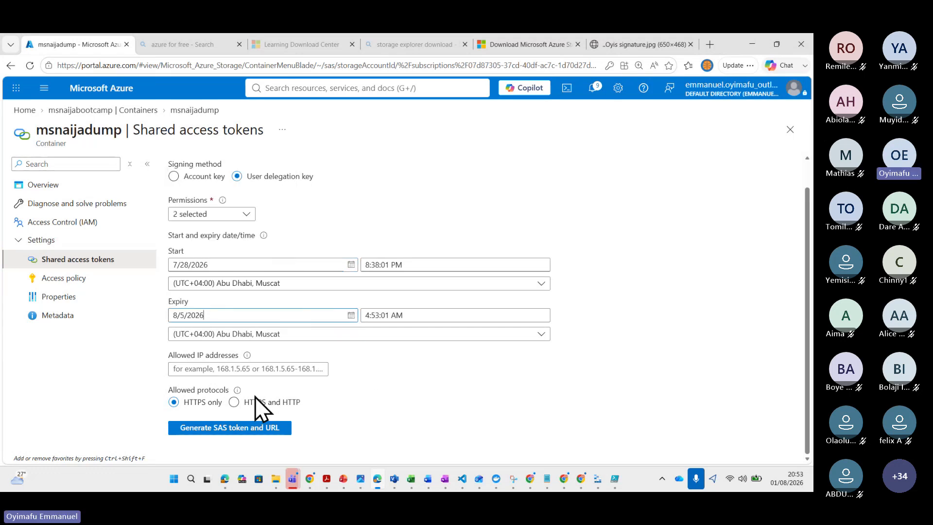
Step: Generate the SAS token and URL, copy the Blob SAS URL, and switch to Storage Explorer
left_click(210, 427)
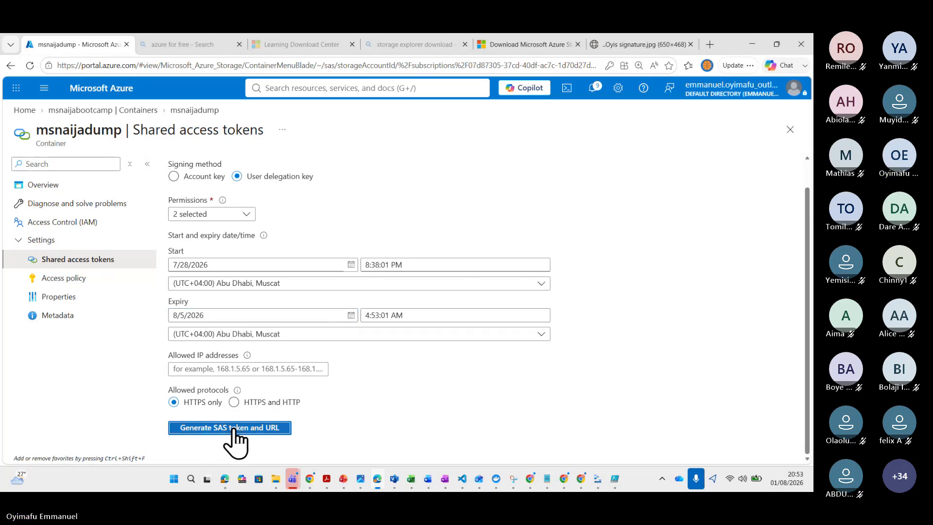
scroll(335, 377, "down", 1)
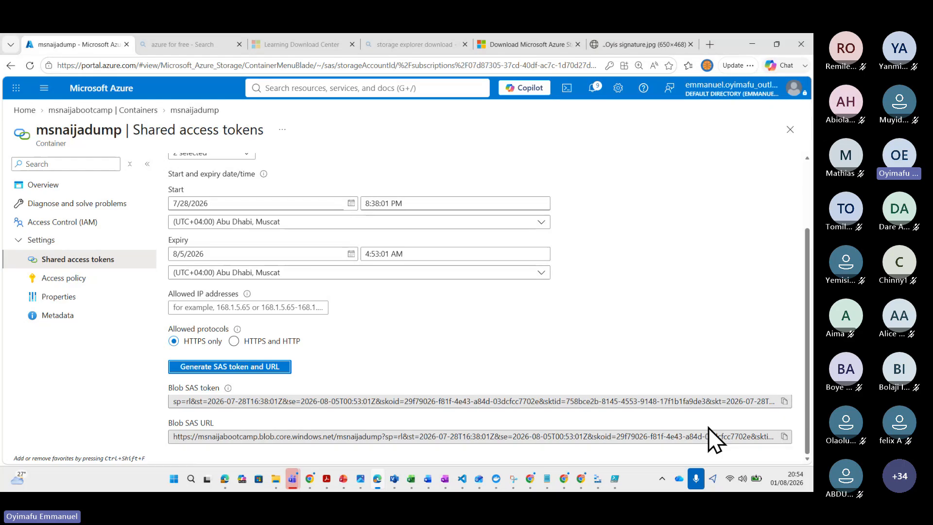
left_click(784, 436)
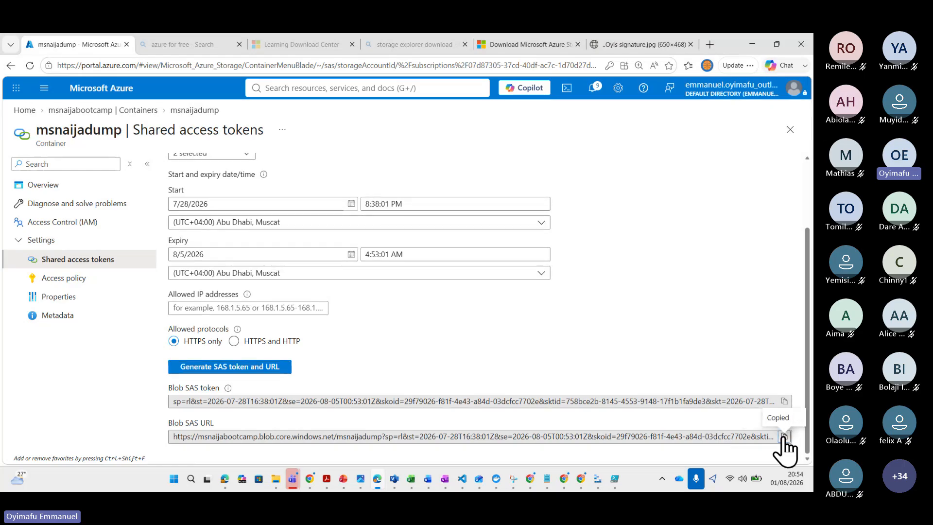
left_click(595, 479)
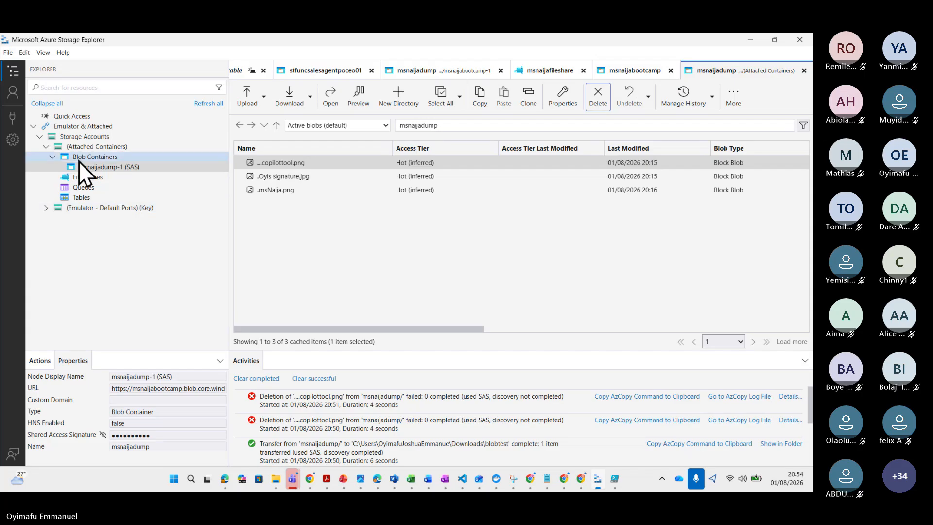
Step: Attach the msnaijadump blob container as msnaijadump-2 (SAS) using the pasted SAS URL
right_click(75, 138)
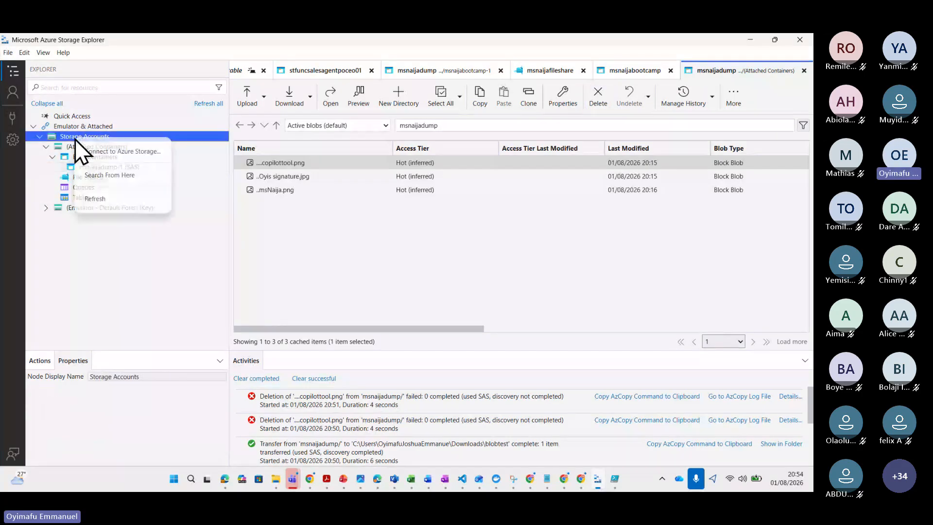
left_click(111, 154)
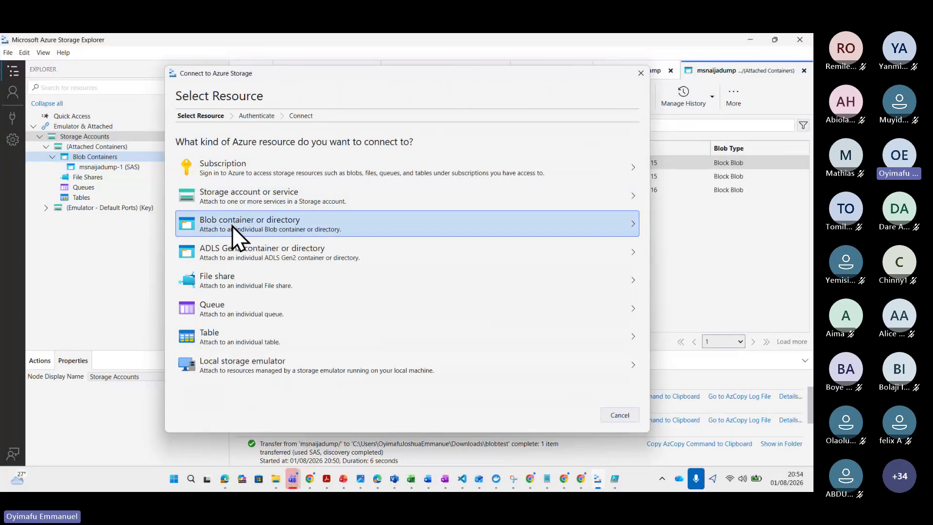
left_click(231, 226)
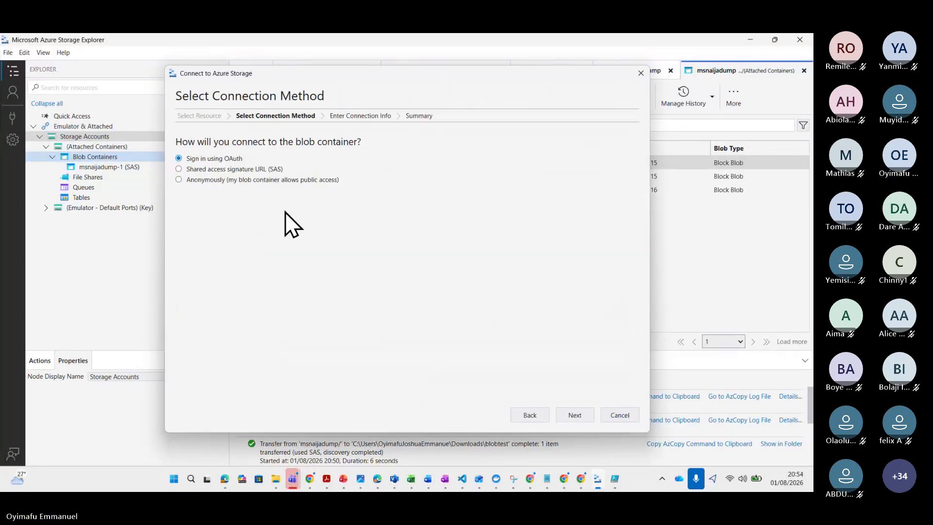
left_click(242, 169)
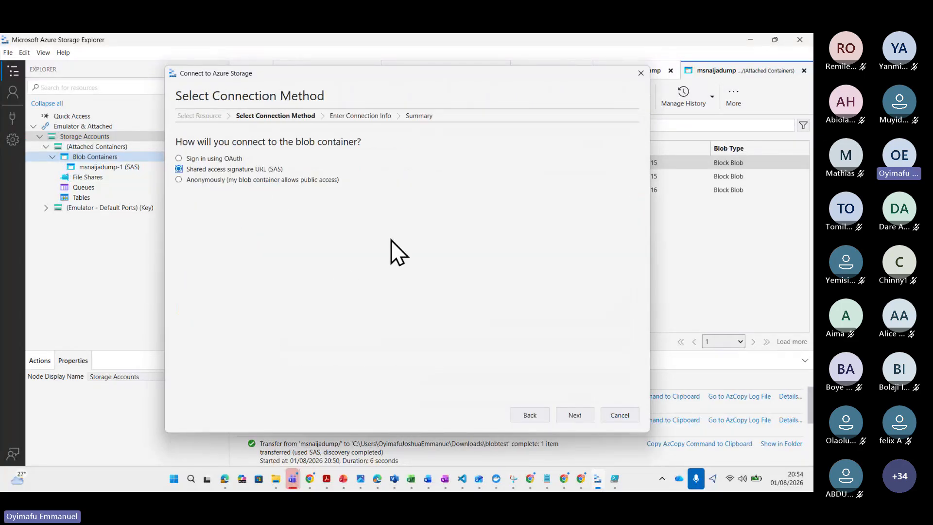
left_click(582, 417)
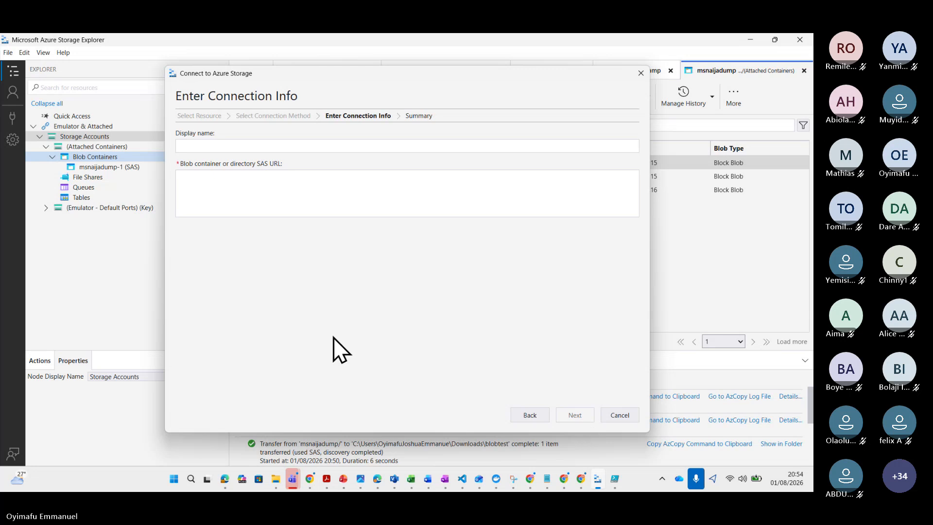
left_click(231, 193)
key("ctrl+v")
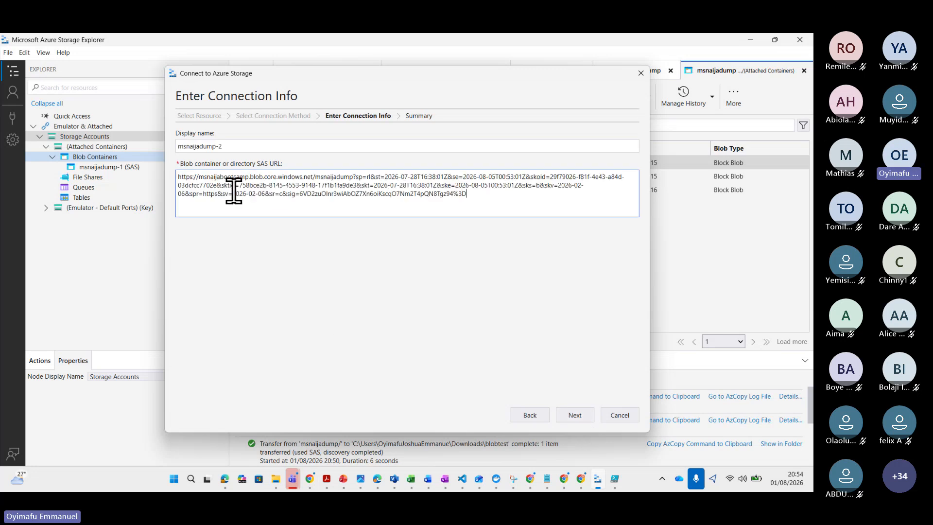
left_click(588, 419)
left_click(581, 419)
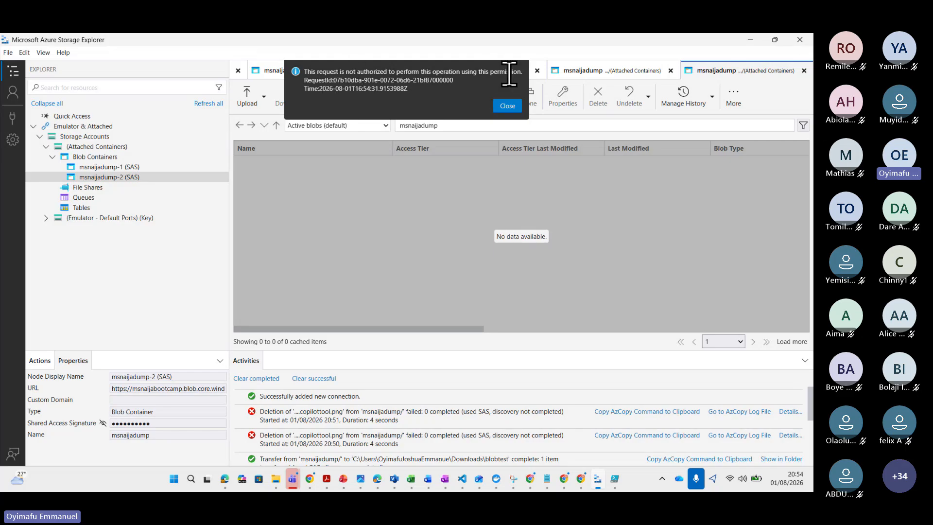
Step: Close the authorization error, select msnaijadump-1 (SAS) to list its three blobs, then return to Edge
left_click(508, 106)
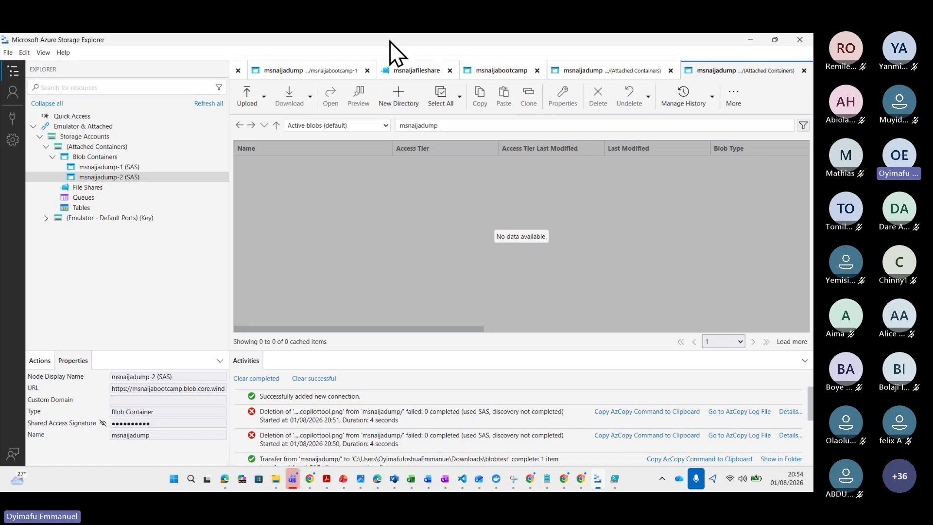
left_click(300, 49)
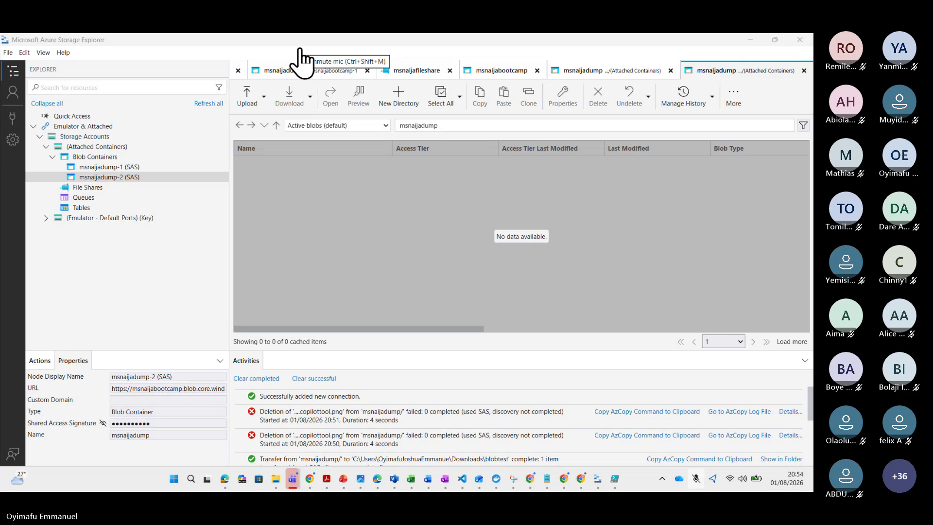
left_click(300, 49)
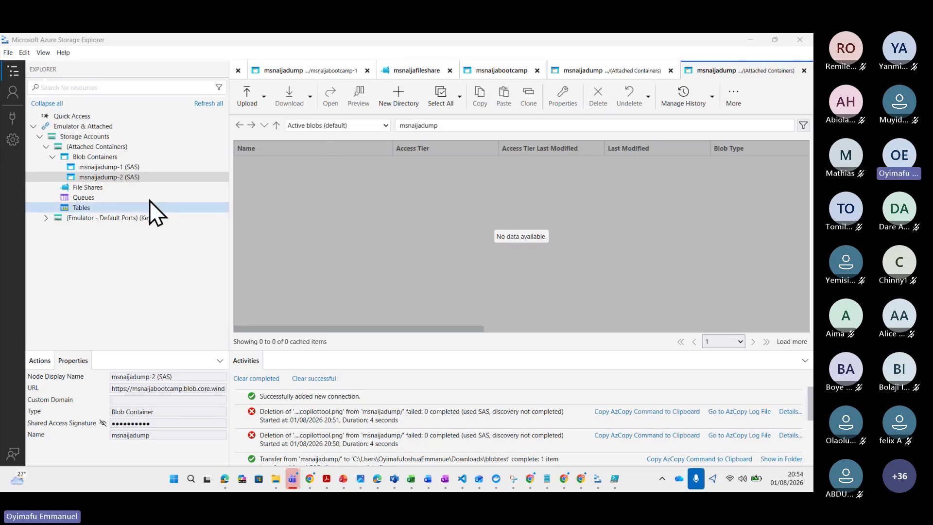
left_click(84, 177)
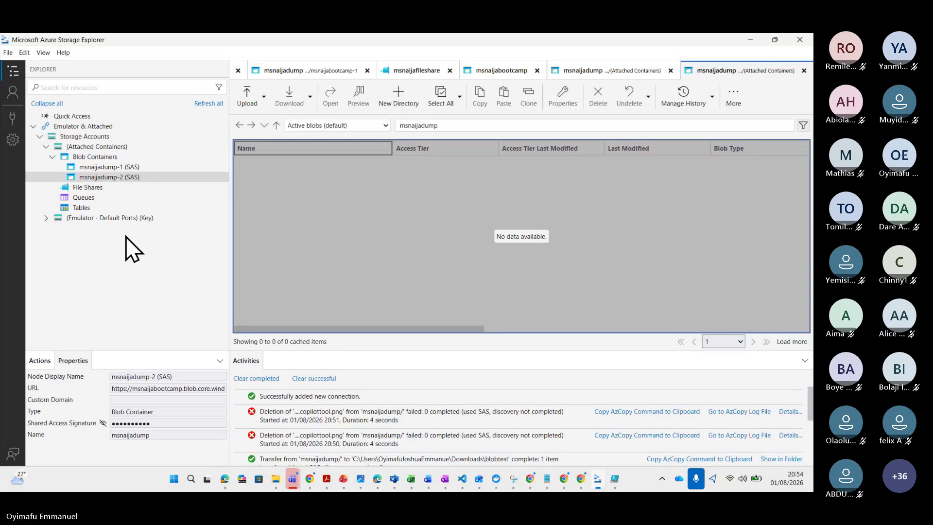
left_click(92, 167)
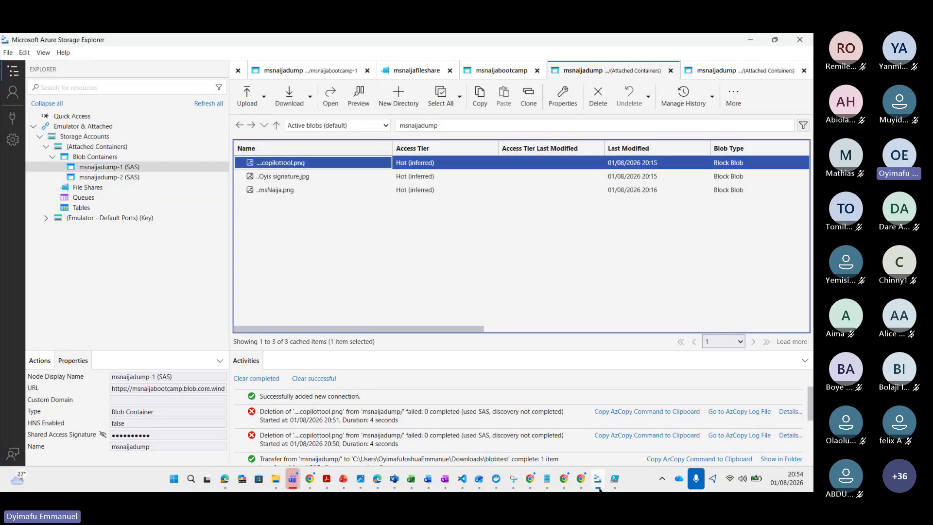
left_click(376, 478)
Step: Switch the token signing method back to account key, keeping Key 1
scroll(272, 291, "up", 3)
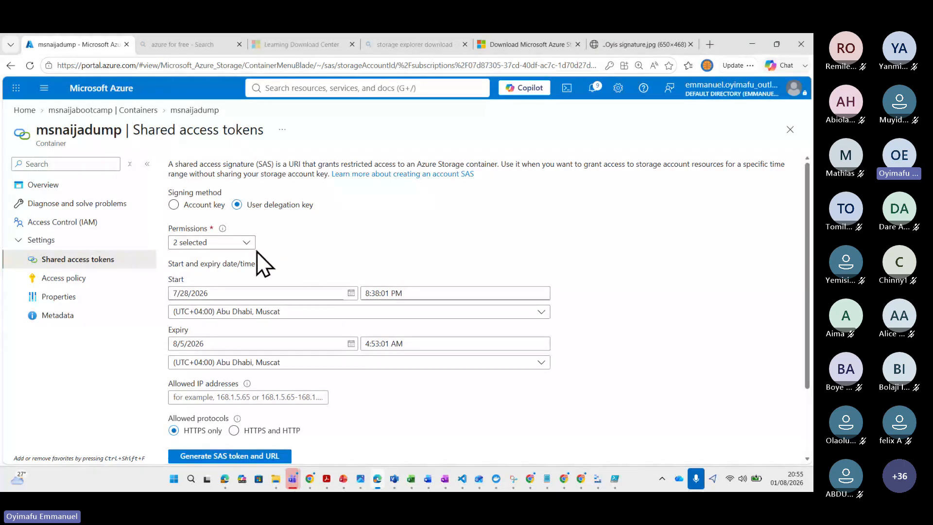
mouse_move(267, 264)
left_click(200, 205)
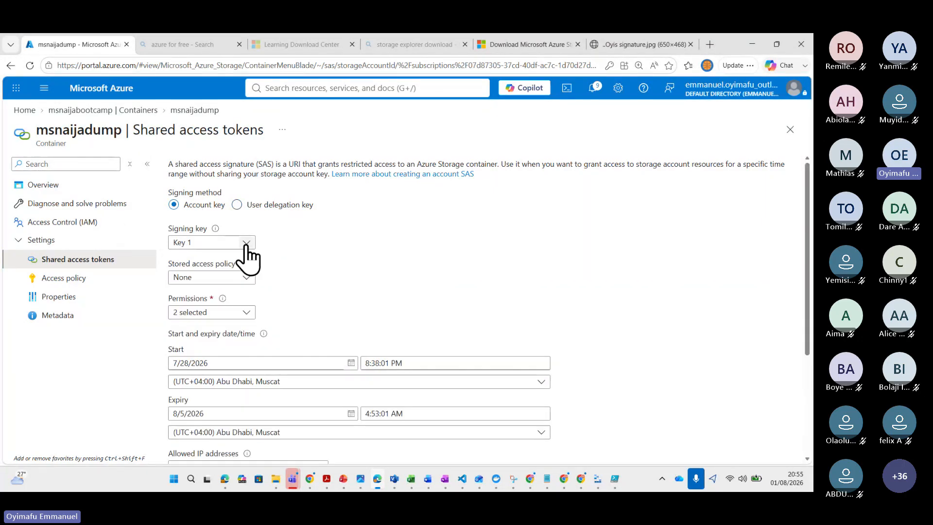
left_click(244, 245)
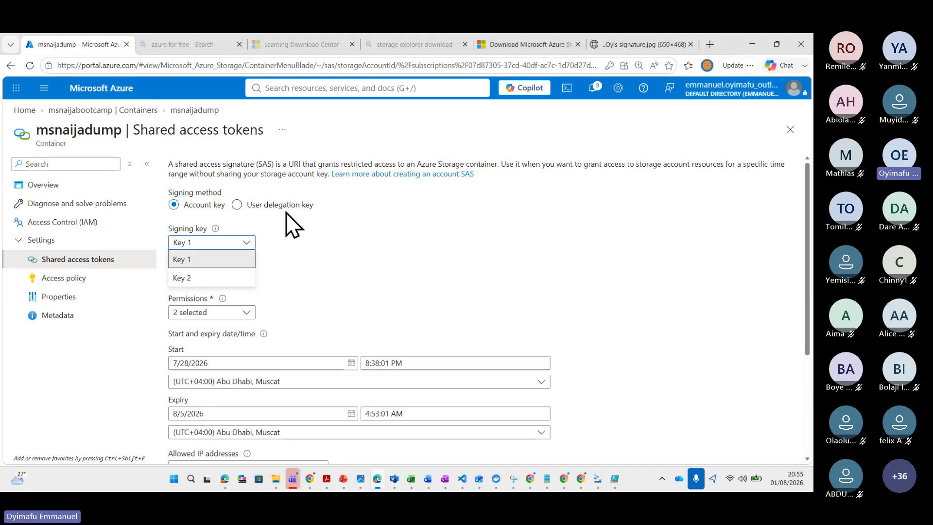
left_click(288, 249)
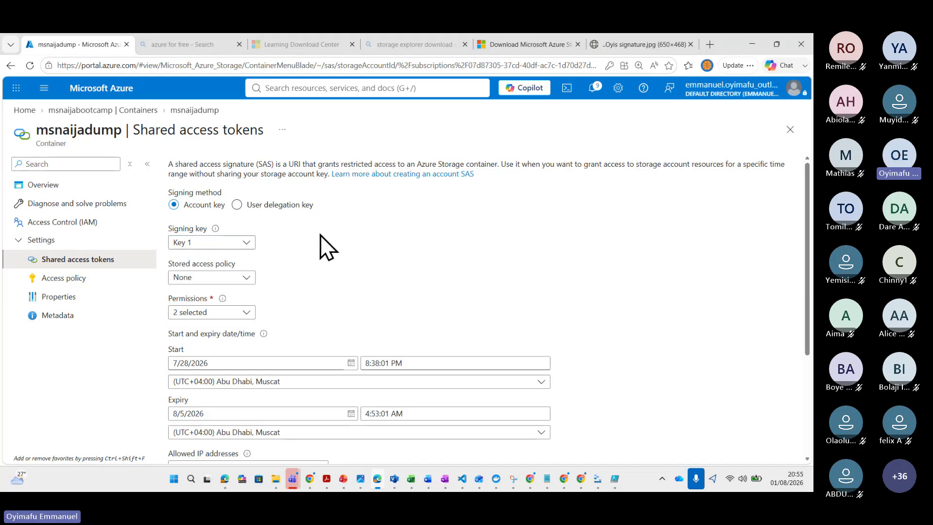
scroll(321, 248, "down", 3)
scroll(308, 250, "up", 3)
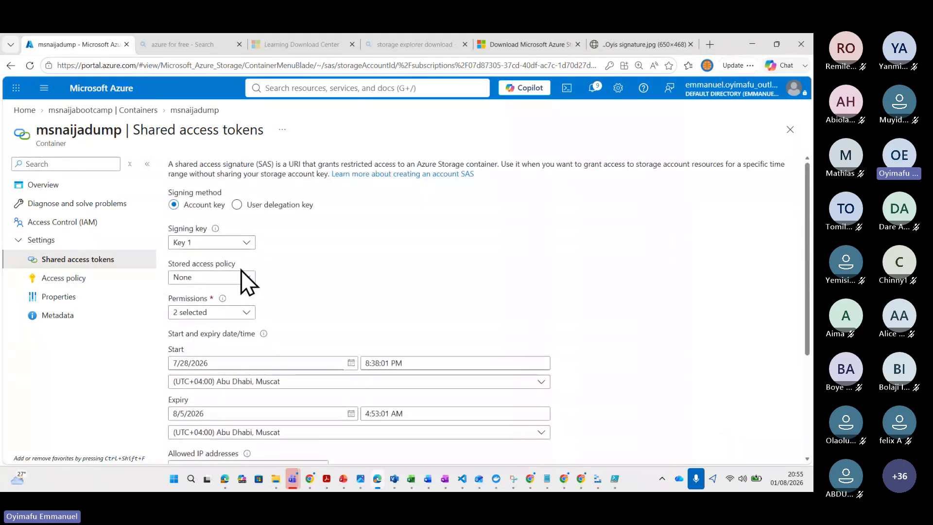
Step: Return to msnaijabootcamp's Containers list showing $logs, $blobchangefeed and msnaijadump
left_click(110, 111)
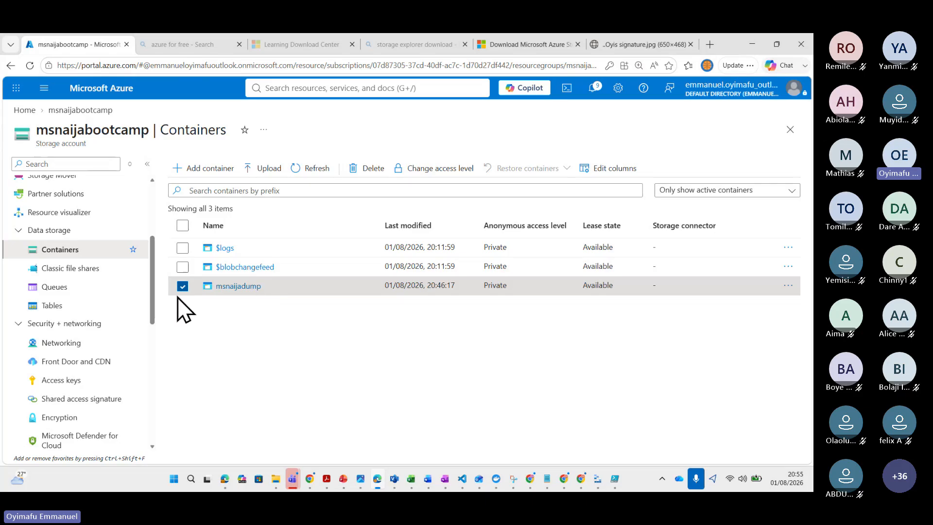
scroll(56, 291, "up", 3)
scroll(54, 295, "up", 2)
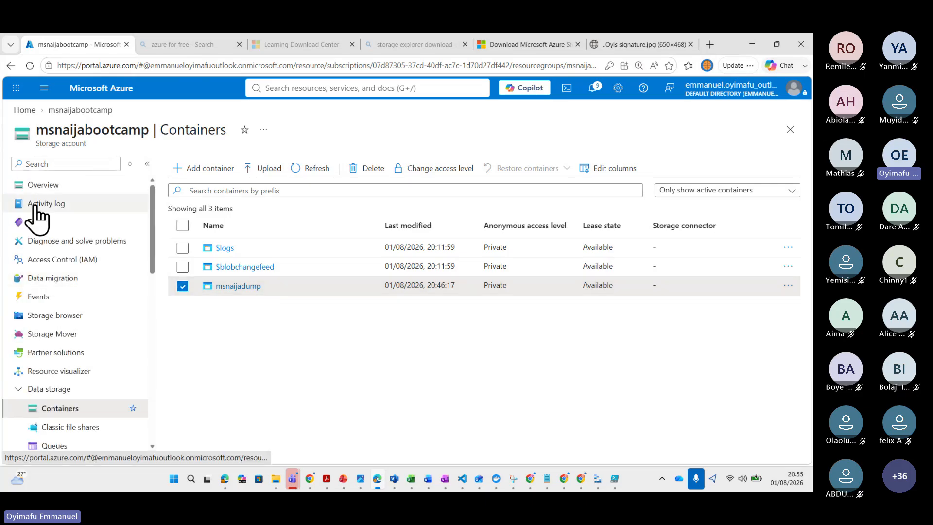
Step: Open msnaijabootcamp's Access Control (IAM) and choose Add > Add role assignment
left_click(50, 261)
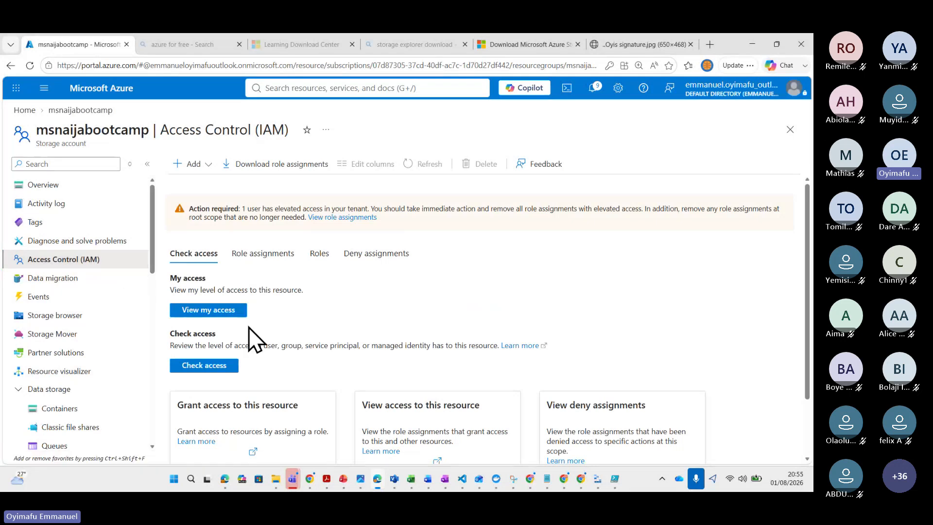
scroll(267, 292, "down", 1)
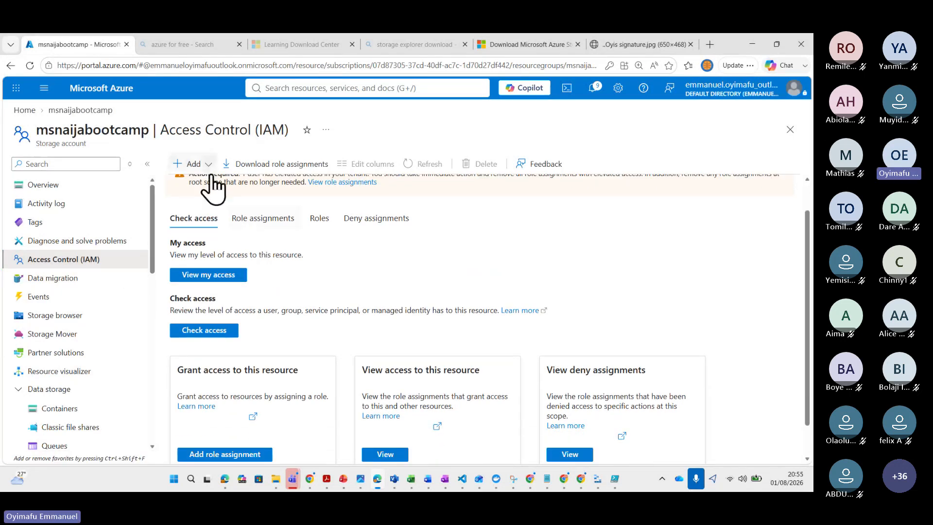
left_click(204, 166)
left_click(209, 186)
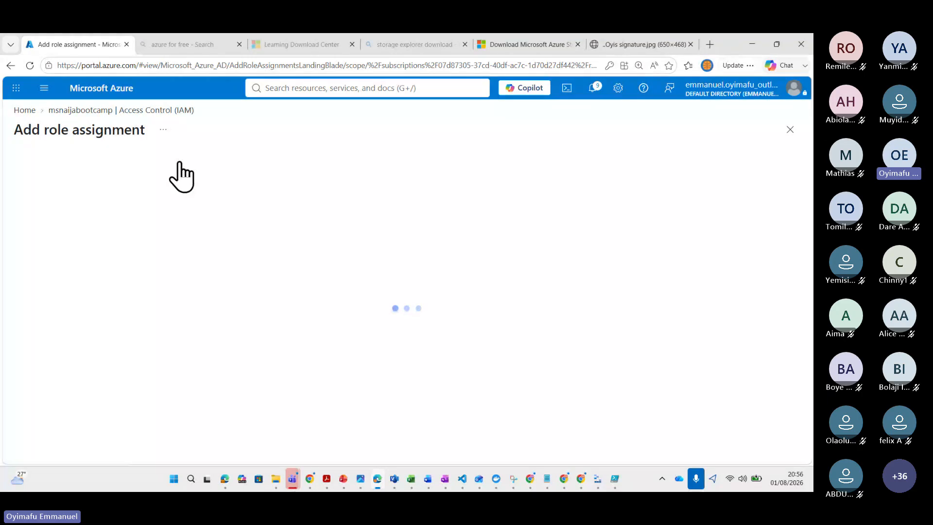
Step: Filter the roles by 'blob' and widen the Description column
left_click(139, 290)
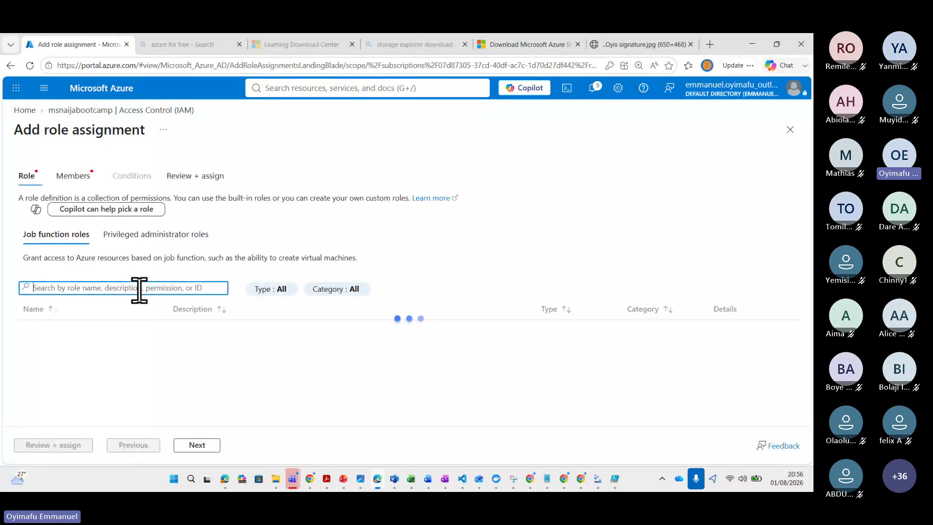
type("blob")
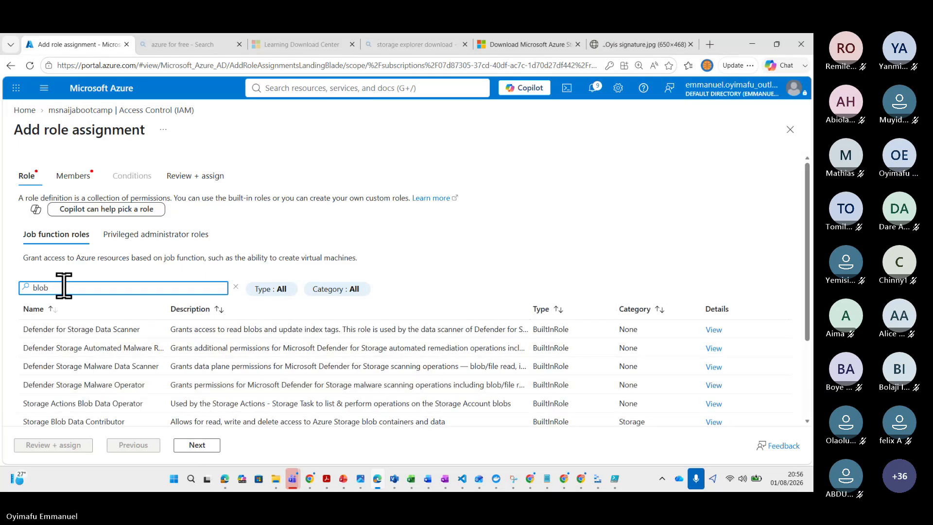
scroll(124, 415, "down", 2)
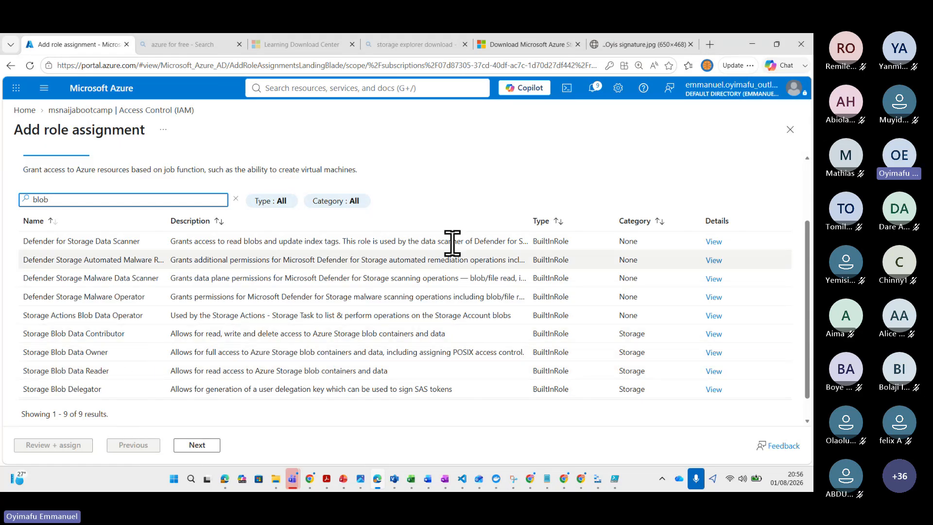
left_click_drag(532, 219, 621, 217)
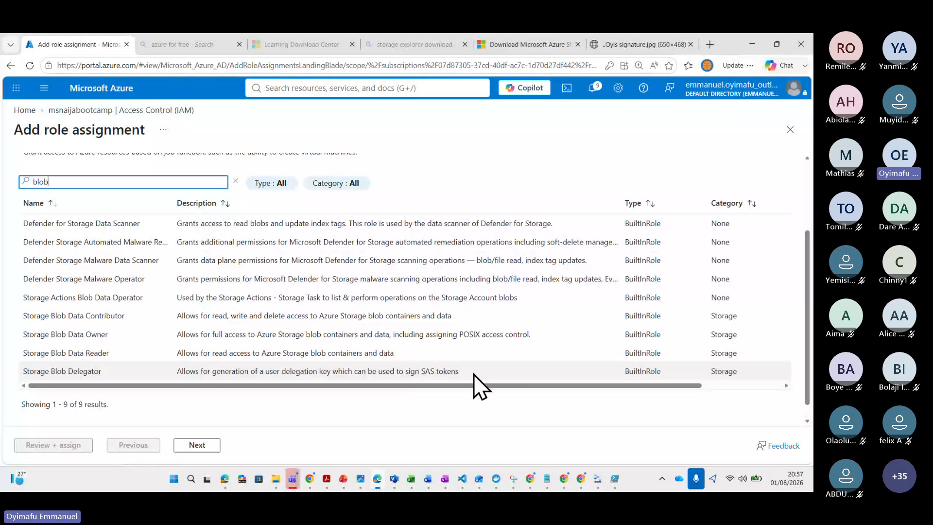
Step: Read the Storage Blob Delegator, Data Reader and Data Owner descriptions, then close the blade
left_click_drag(473, 374, 168, 375)
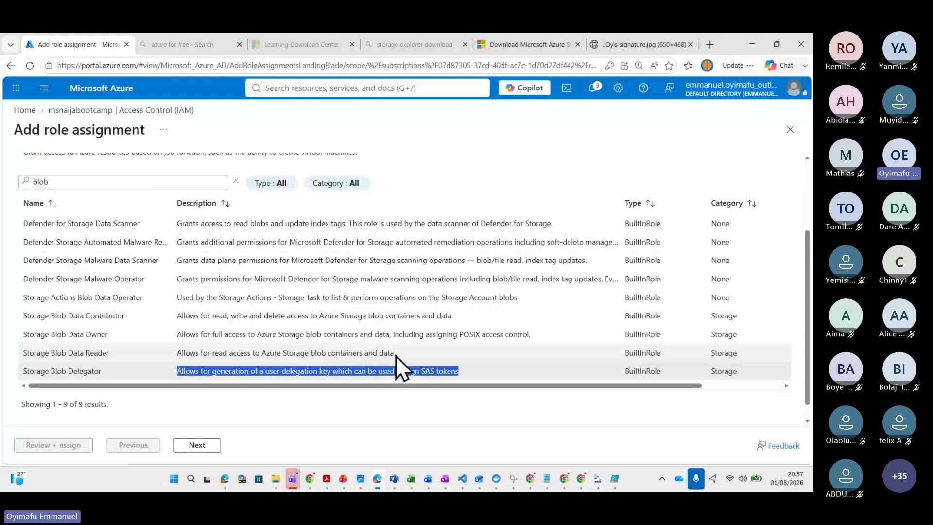
left_click_drag(393, 354, 197, 357)
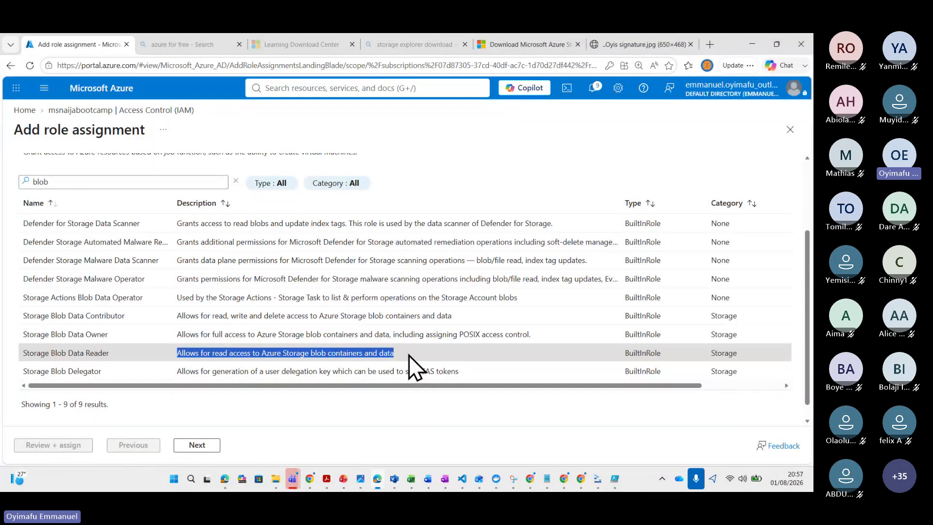
left_click_drag(409, 355, 318, 363)
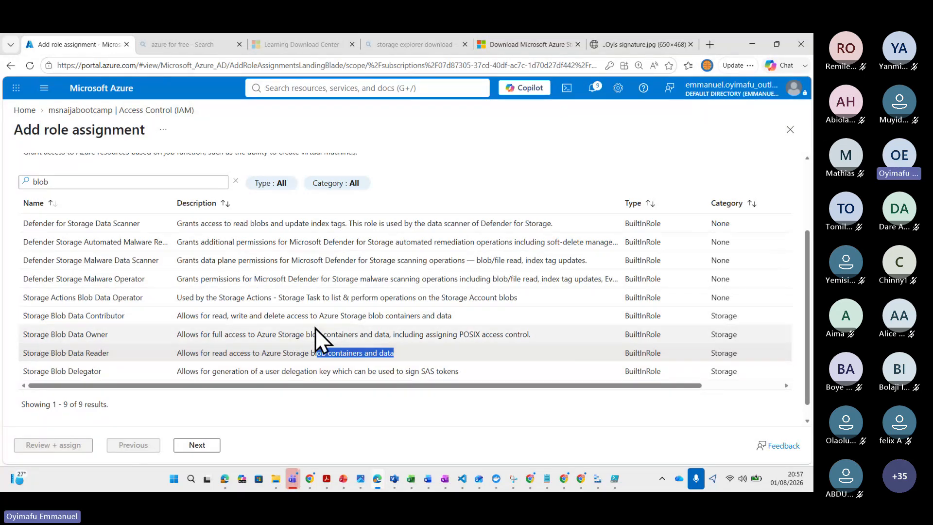
double_click(468, 335)
scroll(108, 317, "up", 2)
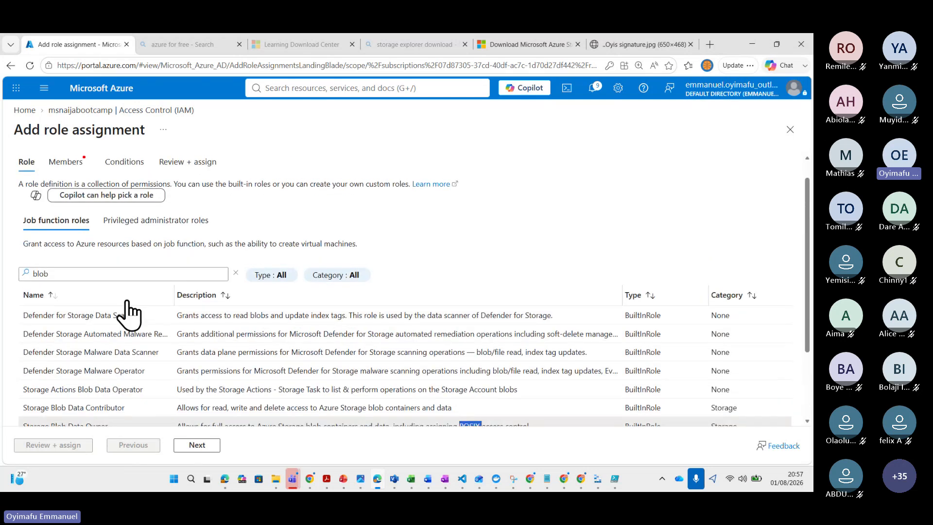
scroll(112, 313, "down", 2)
scroll(83, 313, "up", 3)
scroll(89, 321, "down", 2)
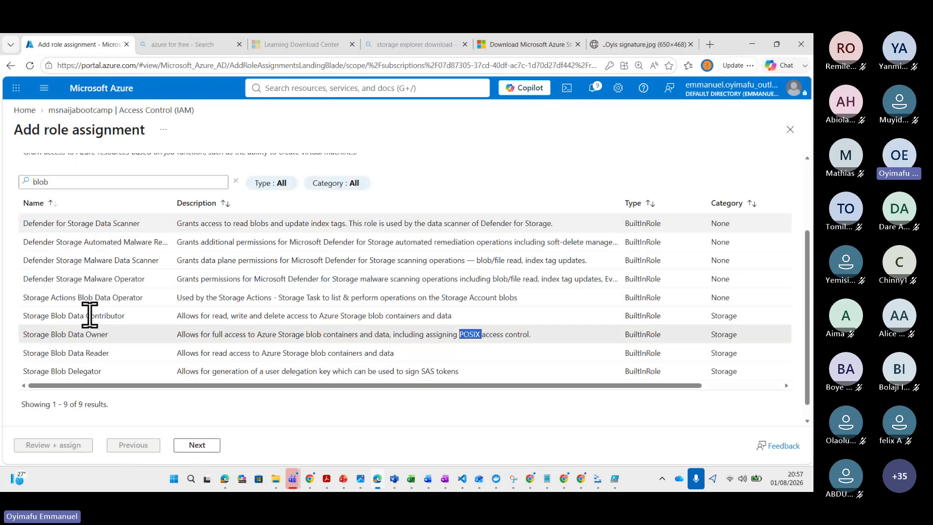
scroll(90, 320, "up", 2)
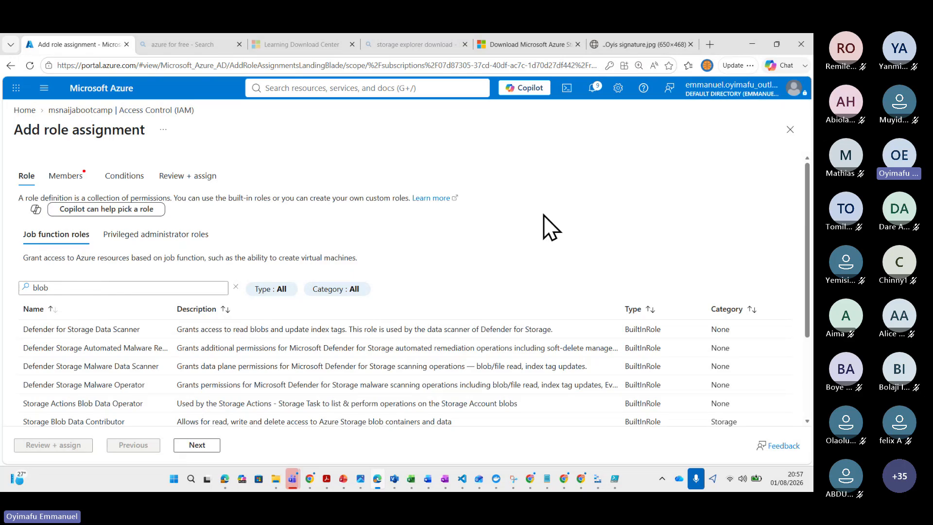
left_click(790, 129)
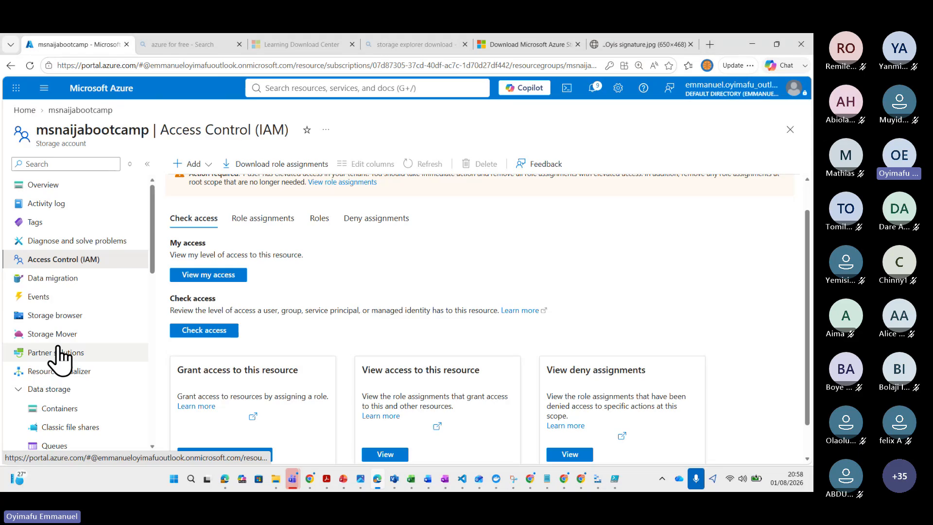
Step: Go to Classic file shares and open Identity-based access, where all three sources show Disabled
scroll(59, 359, "down", 3)
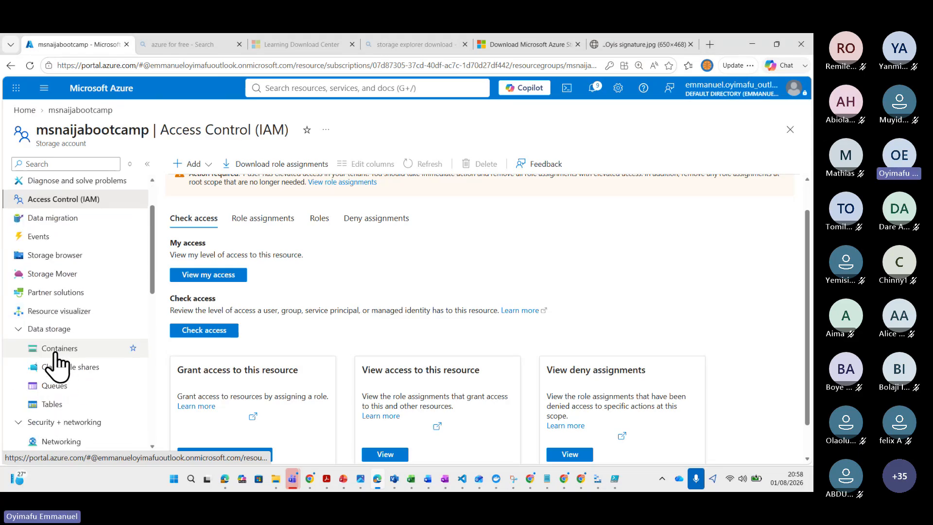
scroll(57, 364, "down", 5)
left_click(50, 270)
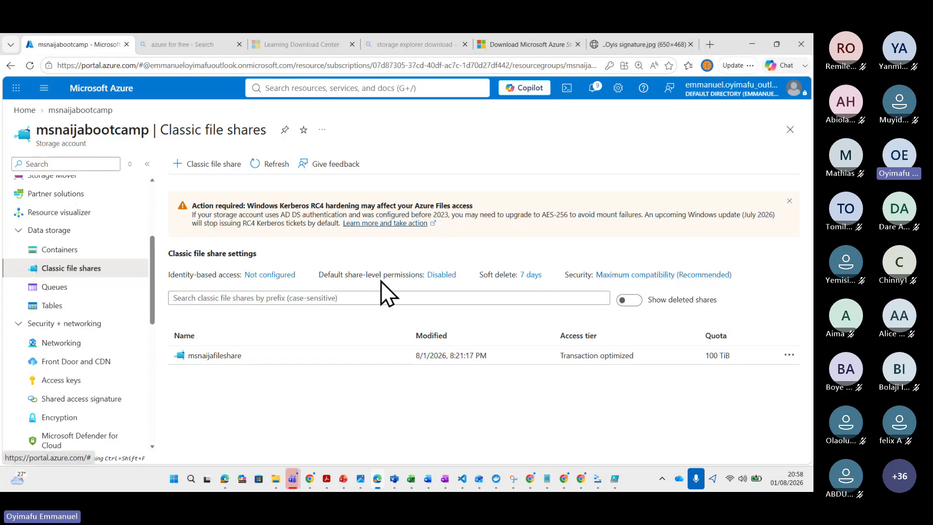
left_click(262, 275)
key("ctrl+a")
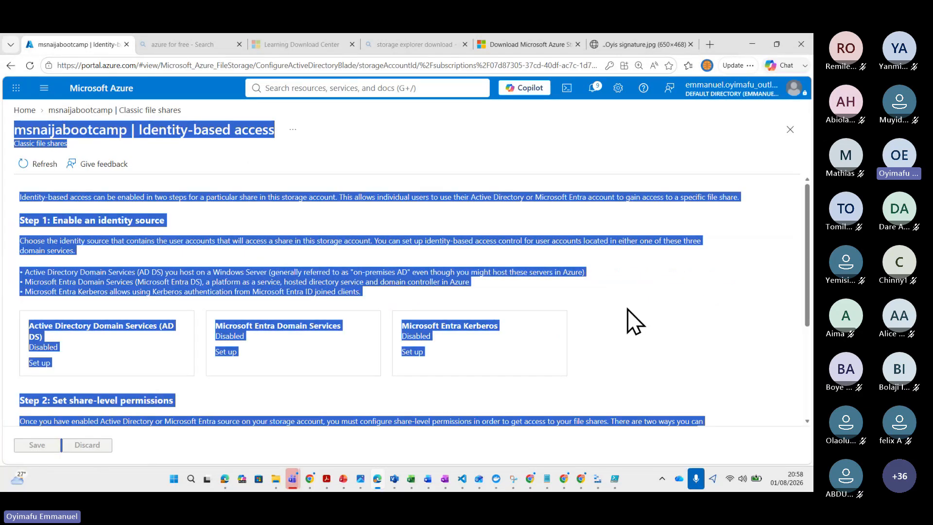
left_click(626, 320)
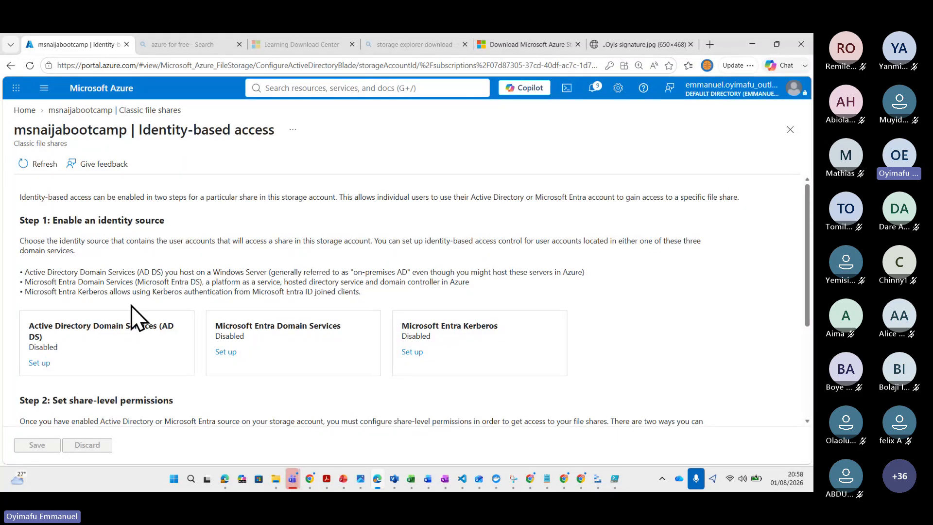
scroll(37, 337, "down", 1)
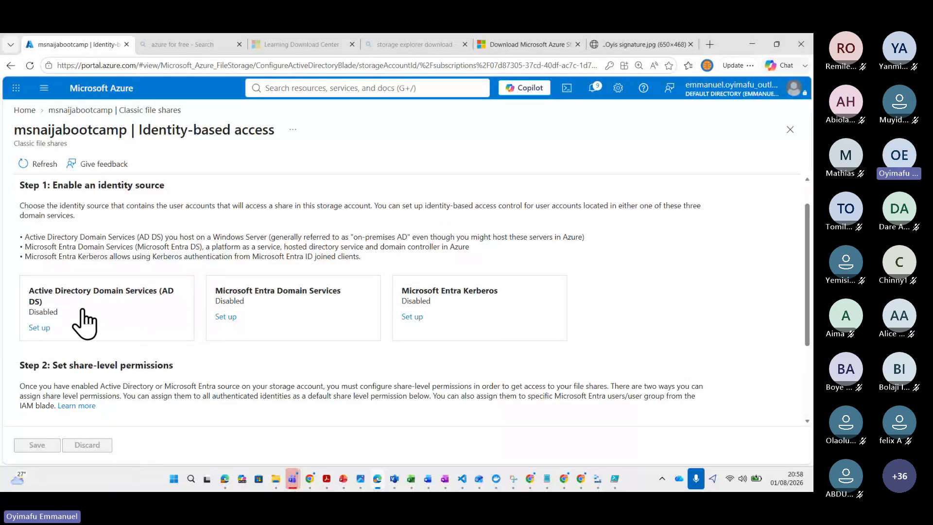
Step: Open the AD DS setup panel and review its four setup steps and video tutorial
left_click(39, 328)
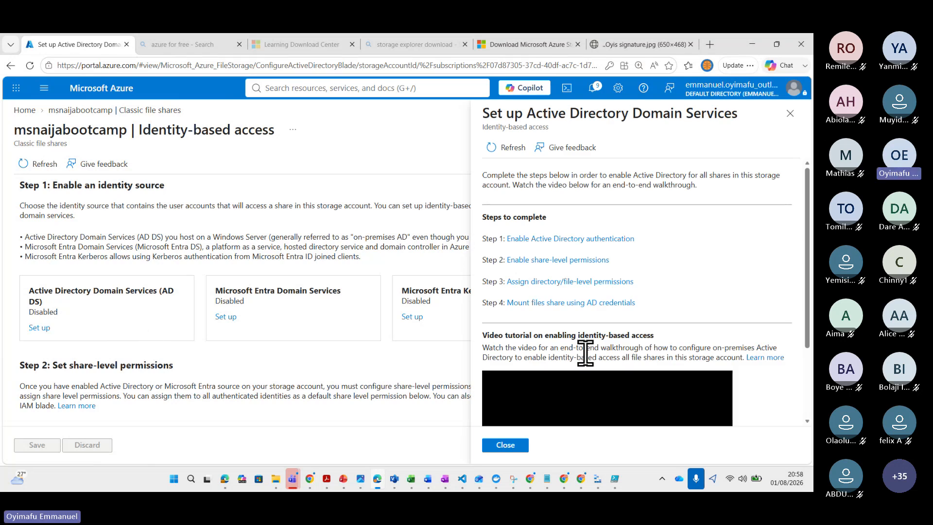
scroll(586, 350, "down", 2)
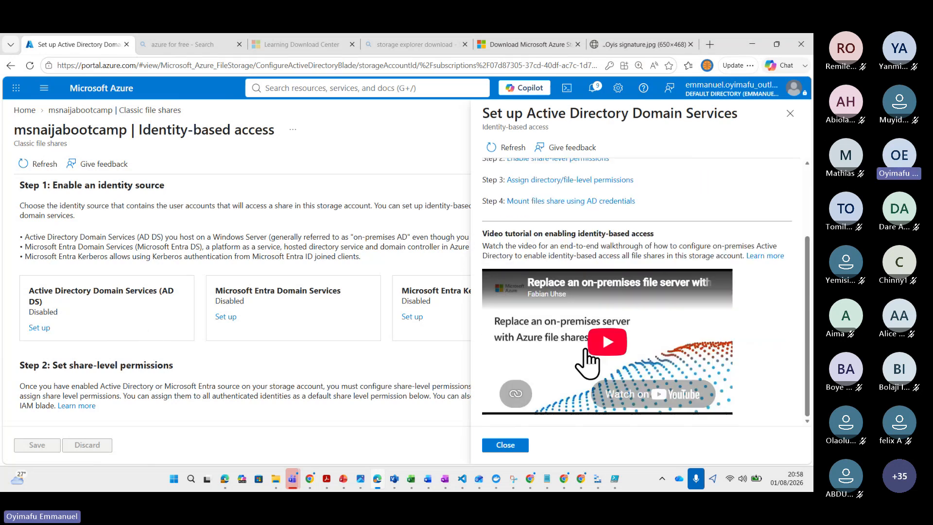
scroll(641, 355, "up", 1)
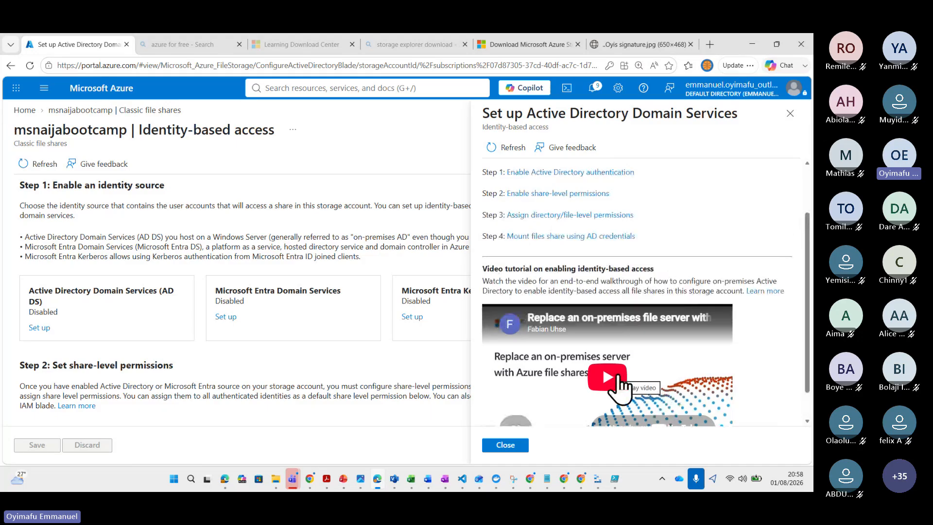
scroll(578, 383, "up", 1)
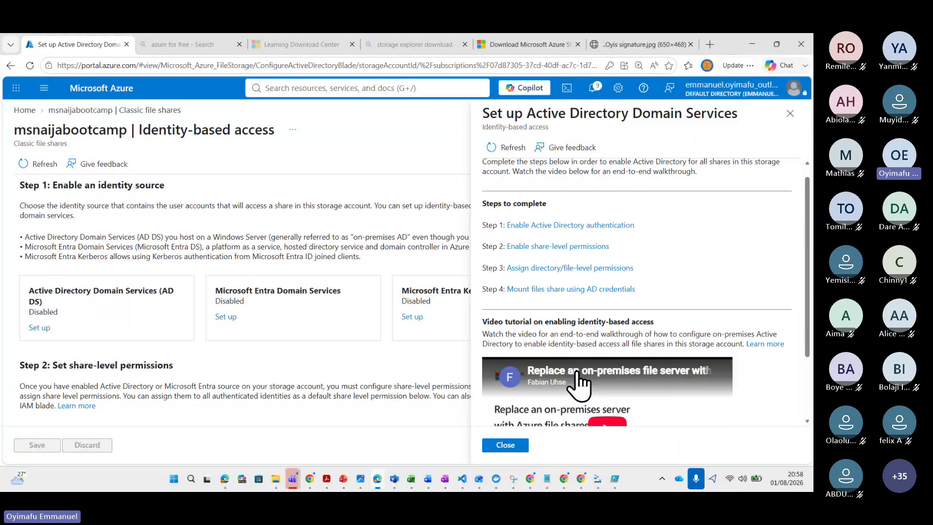
scroll(577, 386, "down", 3)
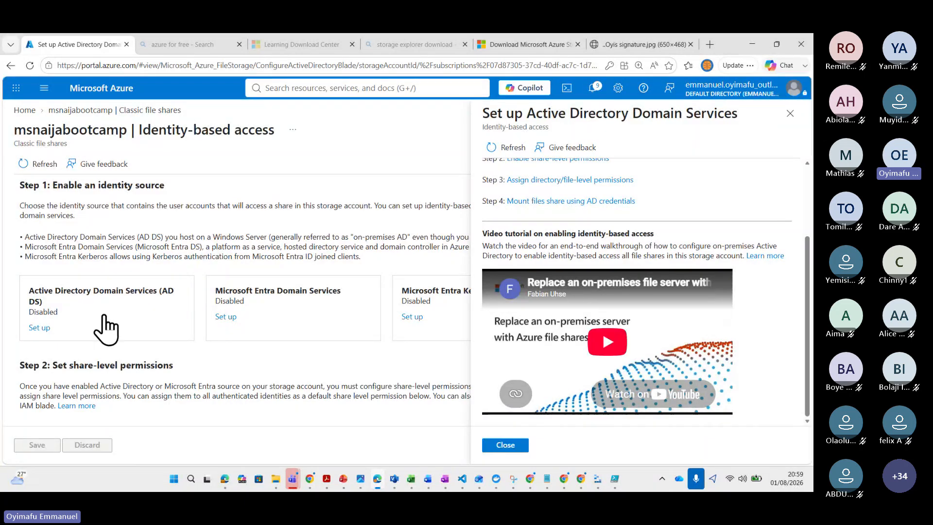
scroll(613, 238, "up", 3)
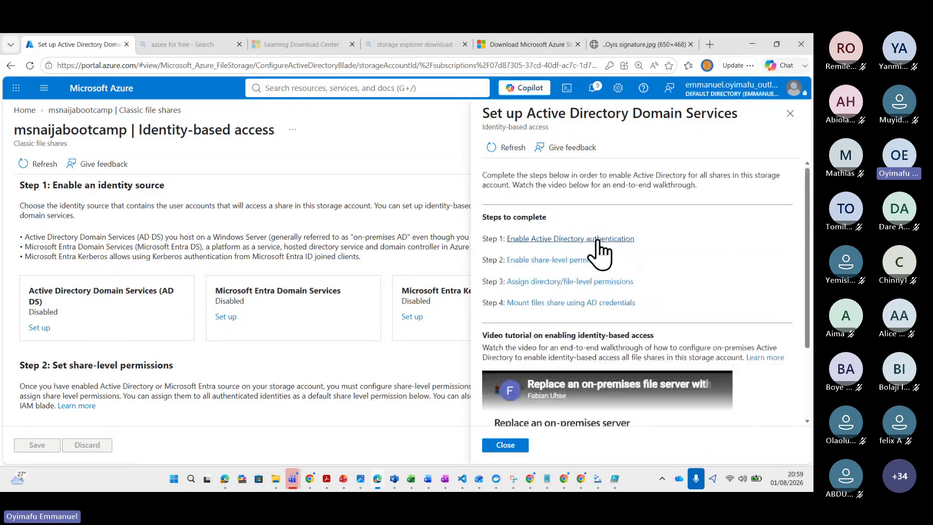
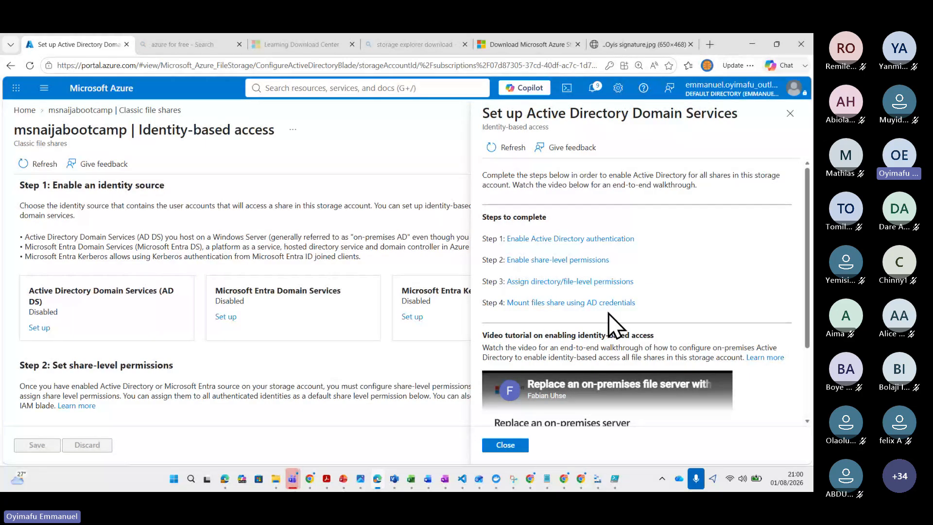
Step: Close the AD DS panel, then try the Entra Domain Services setup and close it unsaved
left_click(791, 114)
scroll(371, 364, "down", 1)
left_click(237, 272)
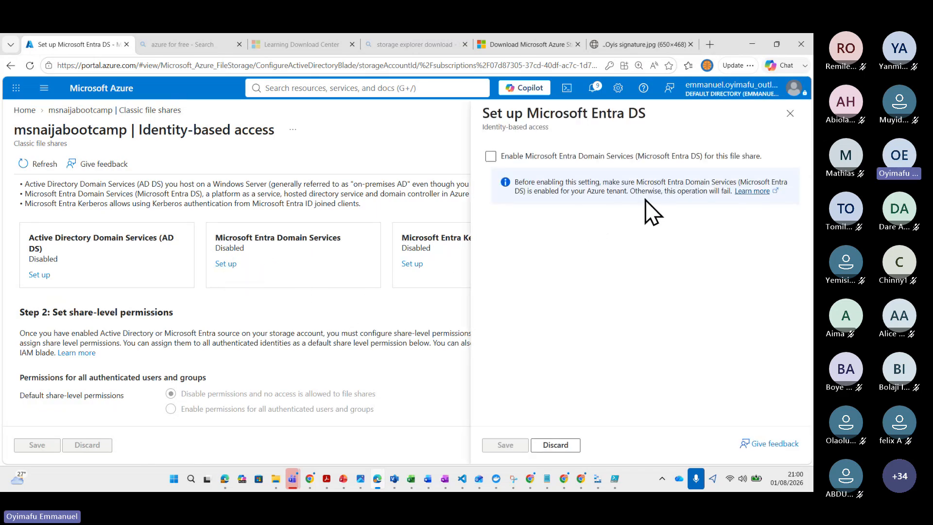
scroll(568, 282, "down", 2)
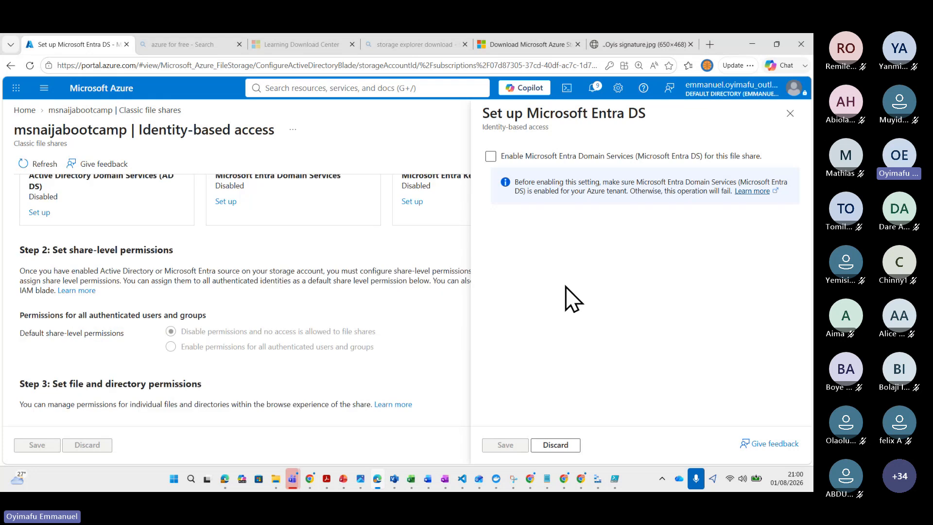
left_click(490, 156)
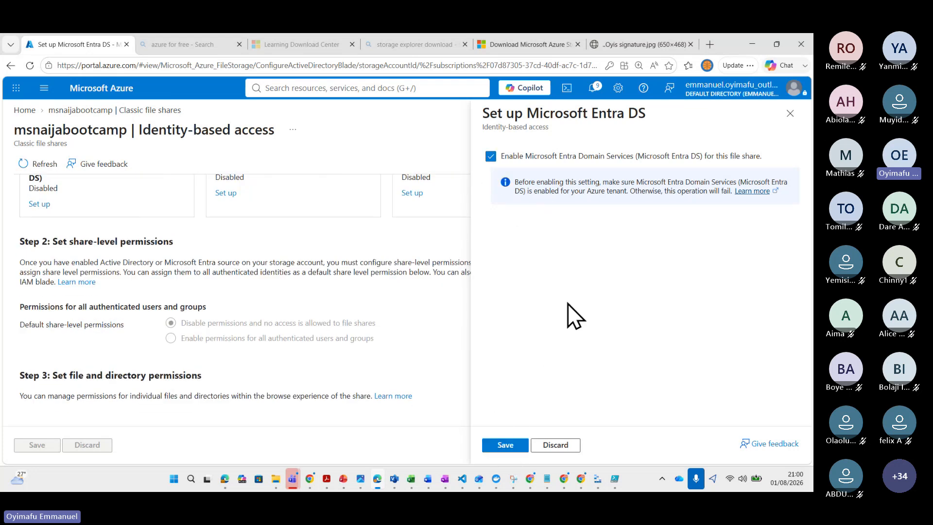
scroll(575, 316, "up", 2)
left_click(790, 113)
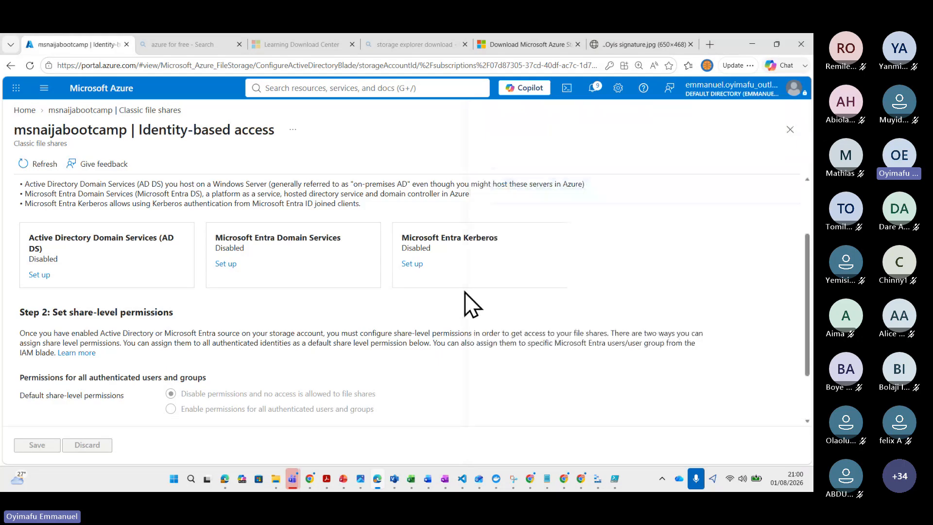
left_click(413, 265)
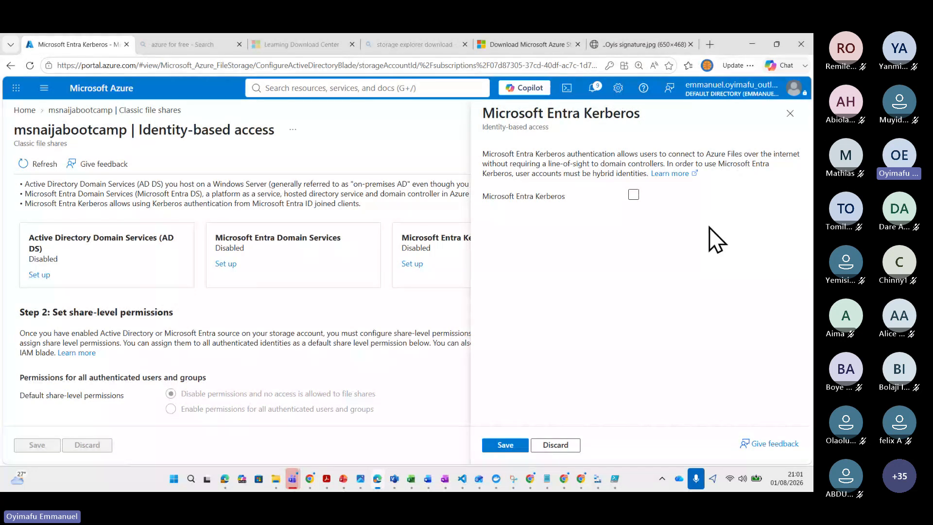
left_click(555, 444)
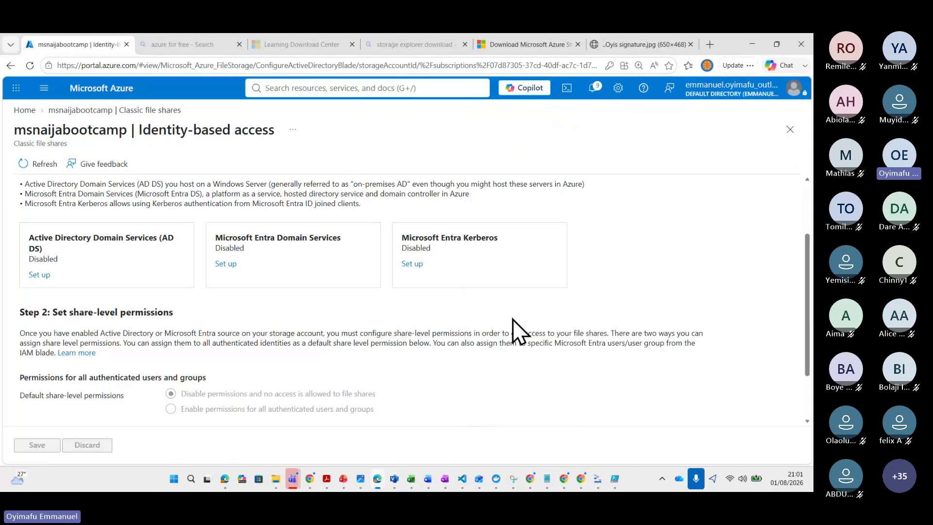
scroll(410, 361, "down", 1)
scroll(403, 347, "up", 4)
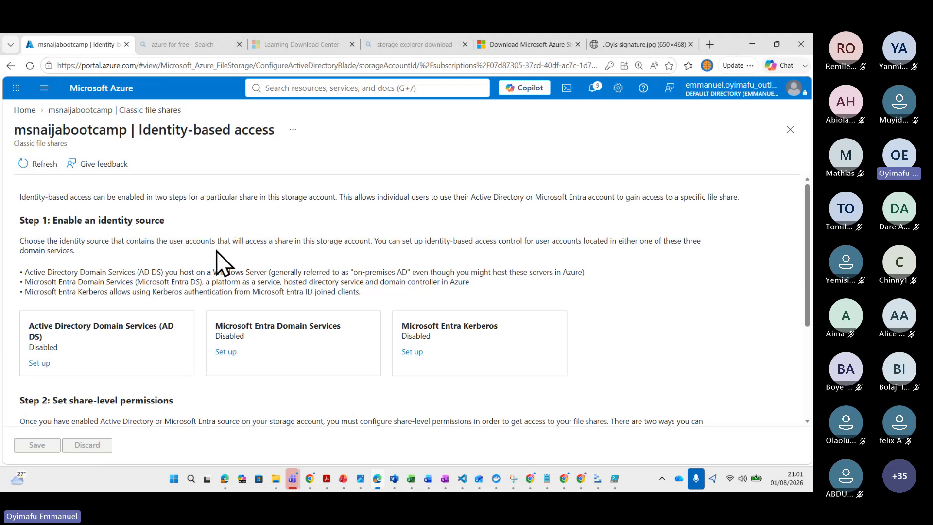
scroll(617, 314, "down", 2)
scroll(617, 313, "down", 2)
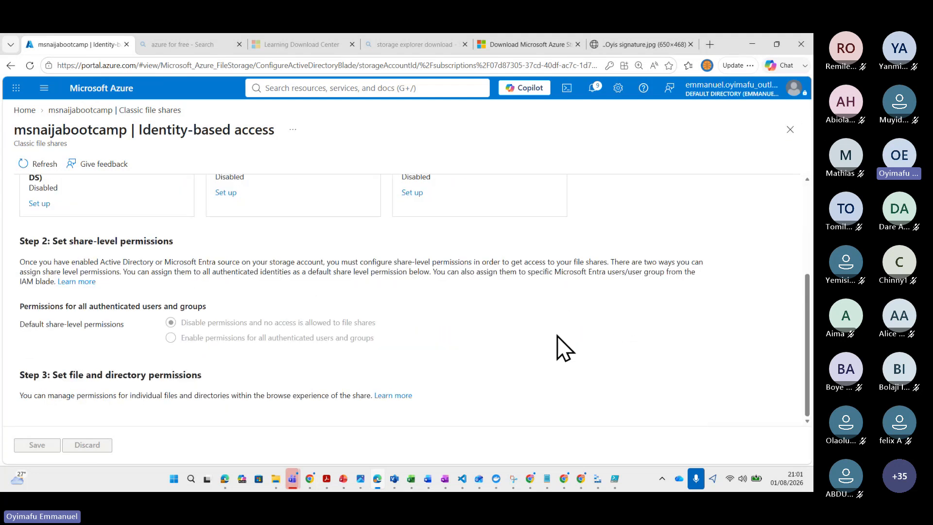
Step: Close Identity-based access and open Networking under Security + networking for msnaijabootcamp
scroll(629, 285, "up", 3)
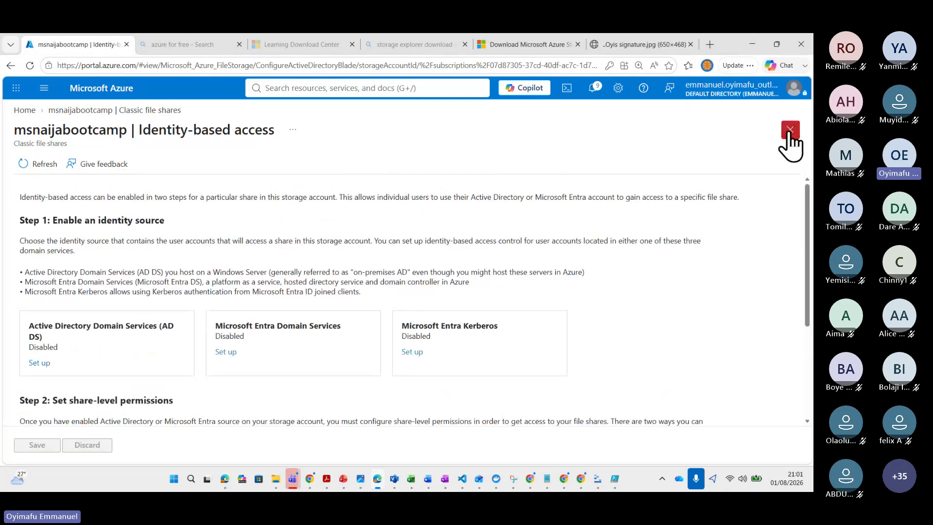
left_click(789, 129)
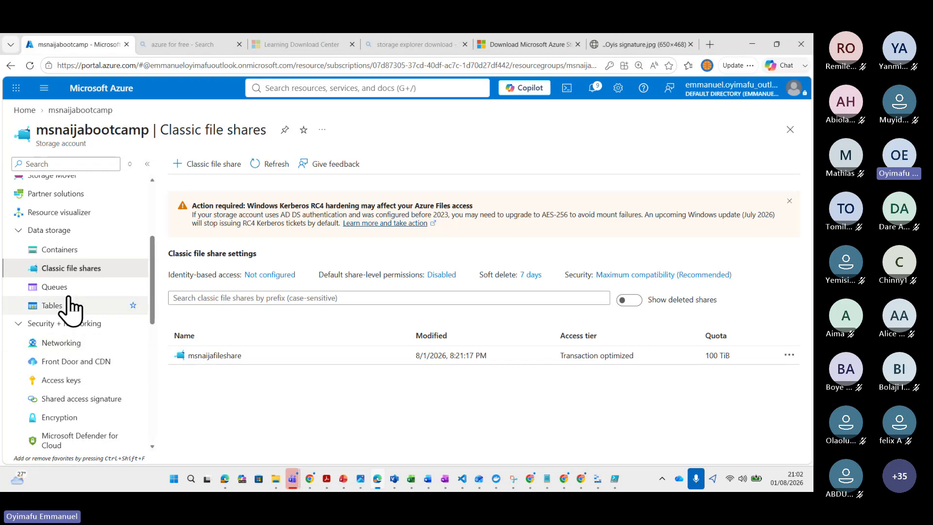
scroll(68, 335, "down", 1)
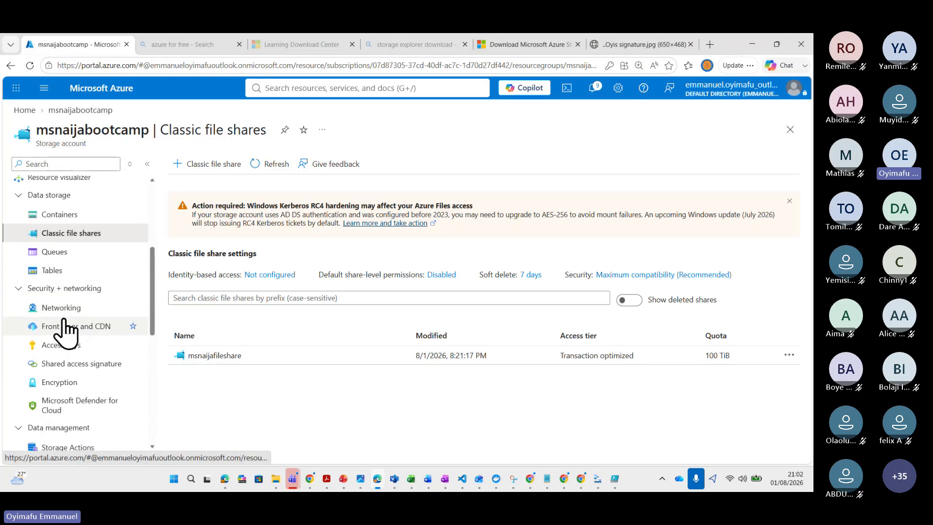
left_click(62, 308)
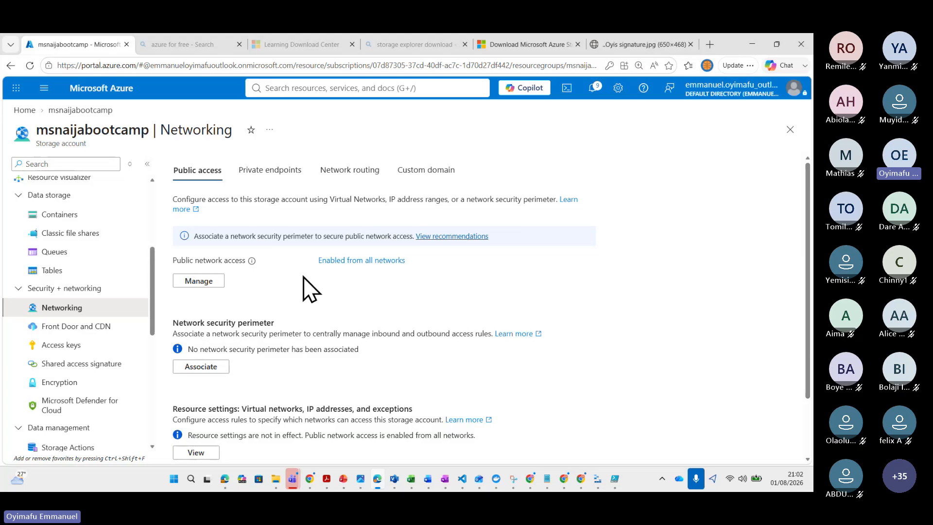
left_click(340, 261)
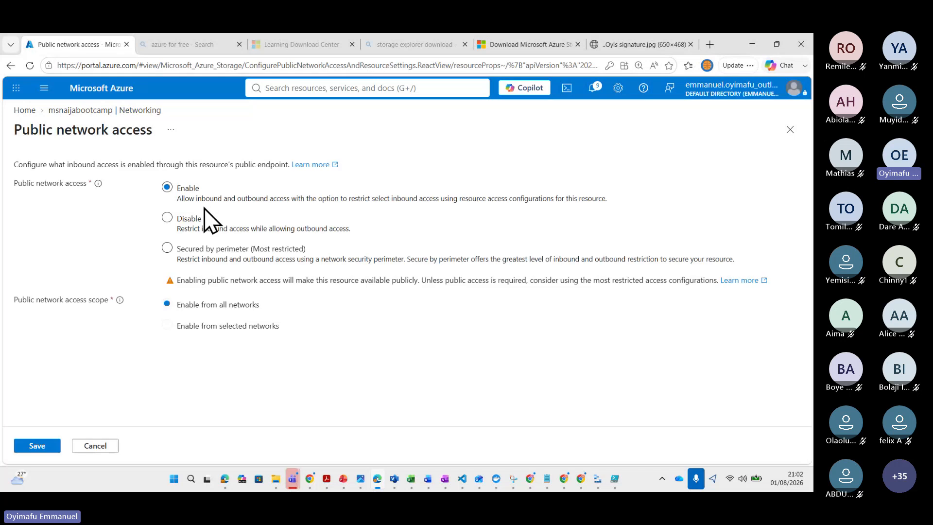
left_click(179, 217)
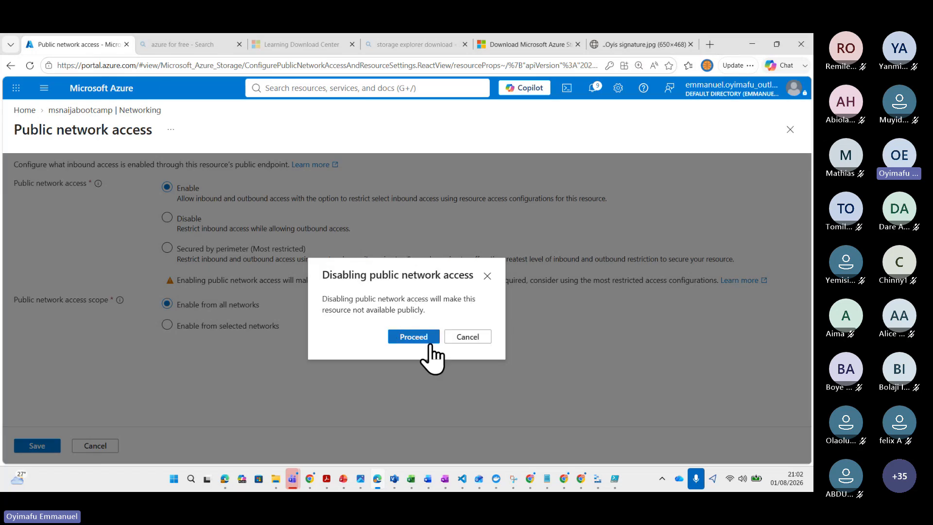
left_click(461, 336)
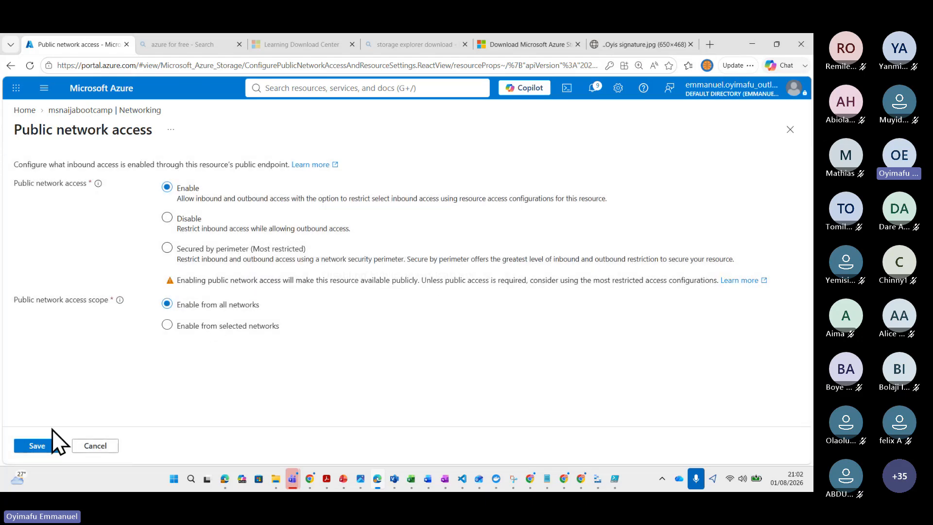
left_click(89, 448)
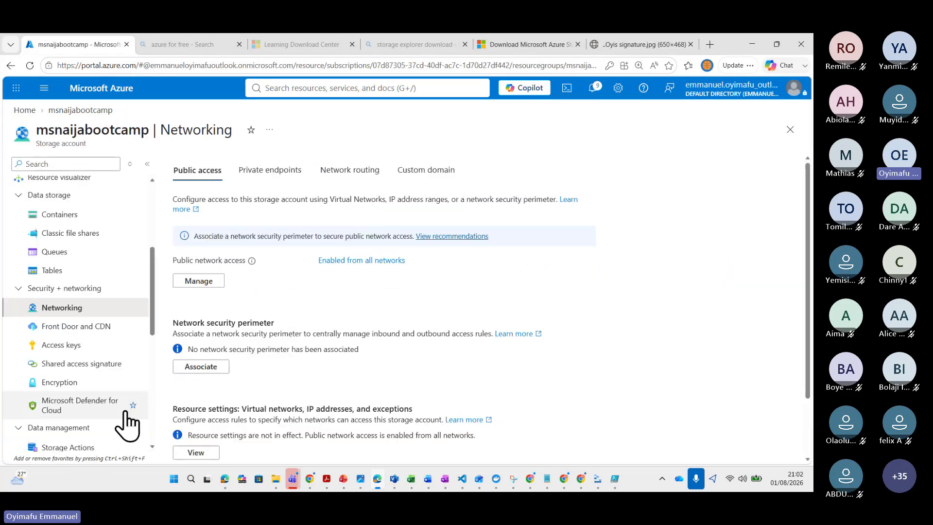
scroll(269, 345, "down", 2)
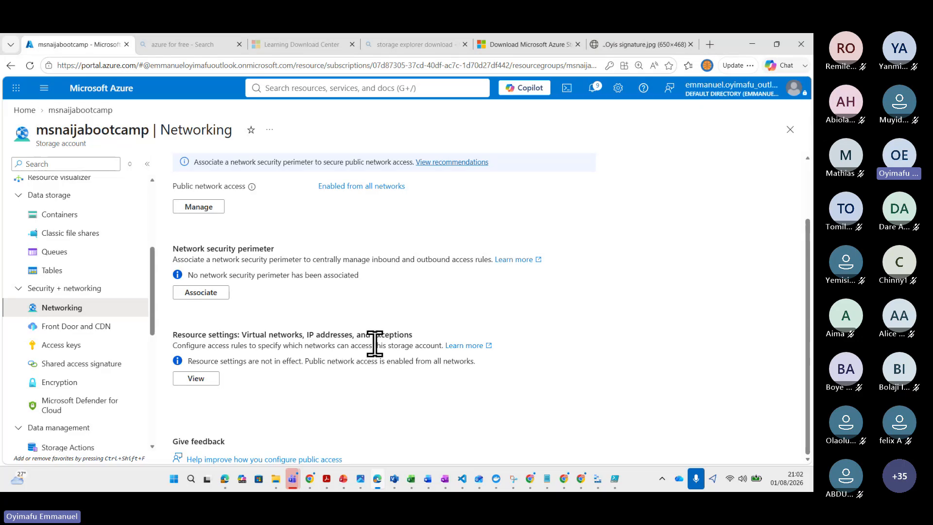
scroll(342, 386, "up", 2)
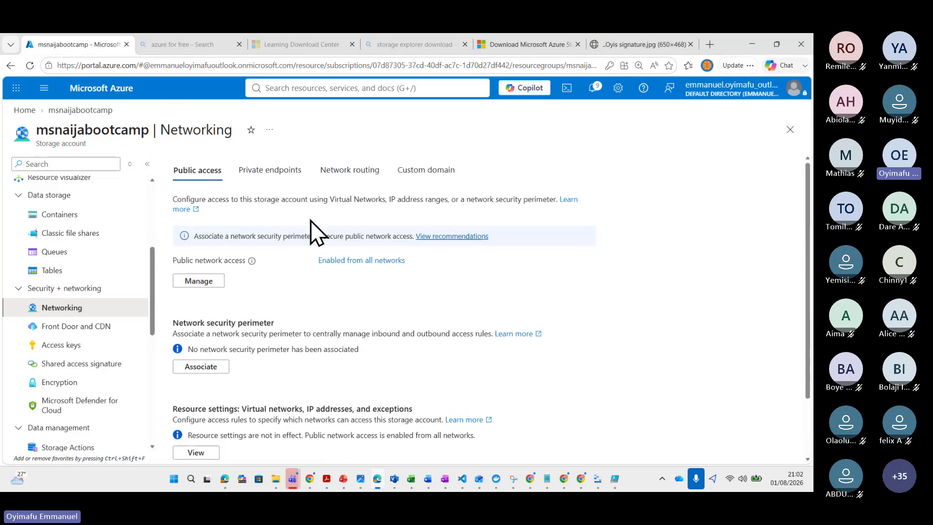
Step: Create a private endpoint named msnaija (NIC msnaija-nic, South Africa North) and advance the wizard
left_click(275, 185)
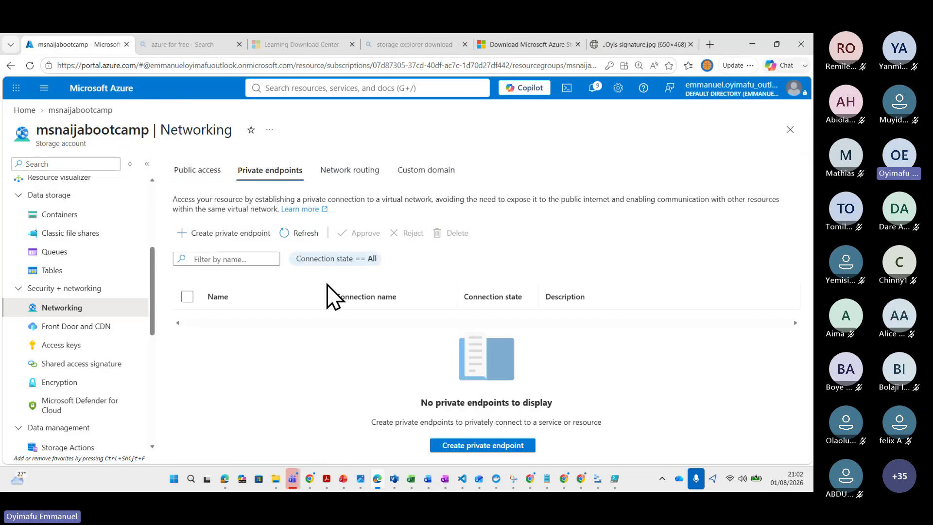
left_click(234, 233)
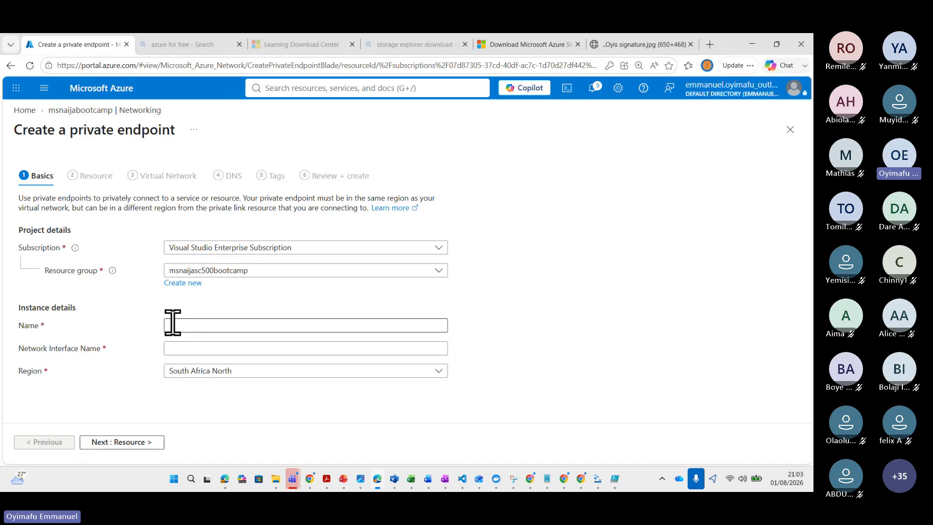
left_click(191, 324)
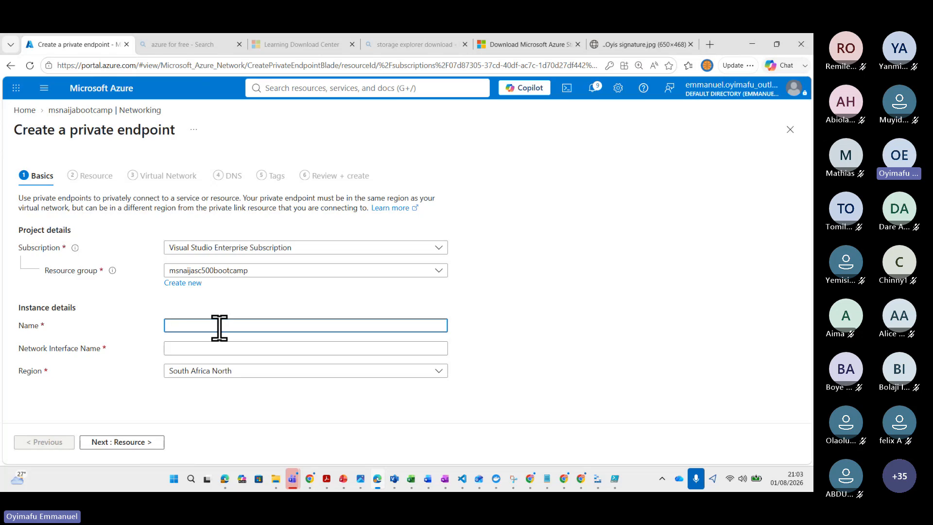
type("msnaija")
left_click(124, 442)
Step: Return to the Resource step and set the target sub-resource to blob, briefly trying file
left_click(124, 443)
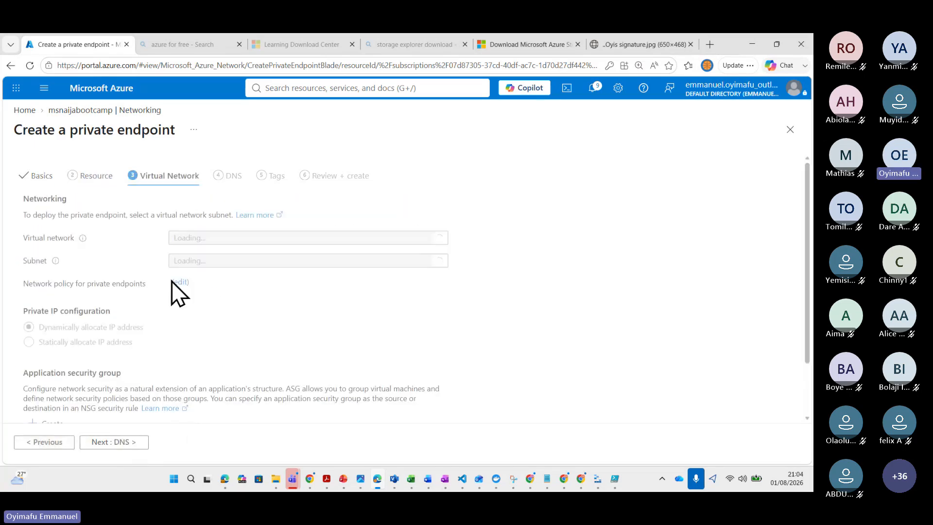
left_click(49, 442)
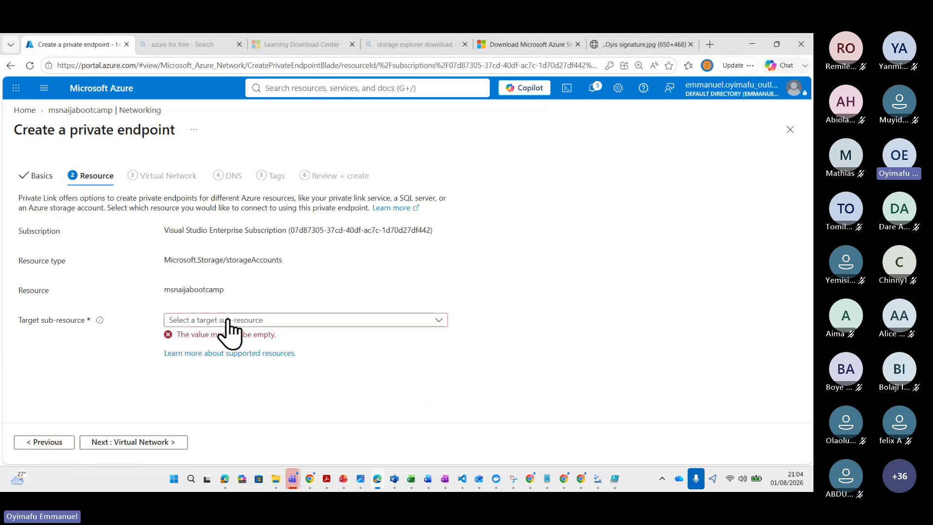
left_click(227, 320)
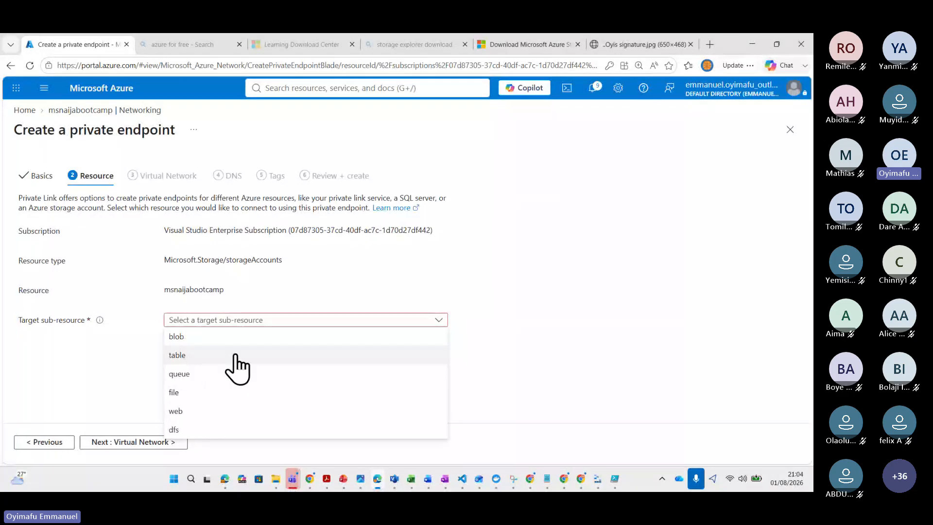
left_click(183, 336)
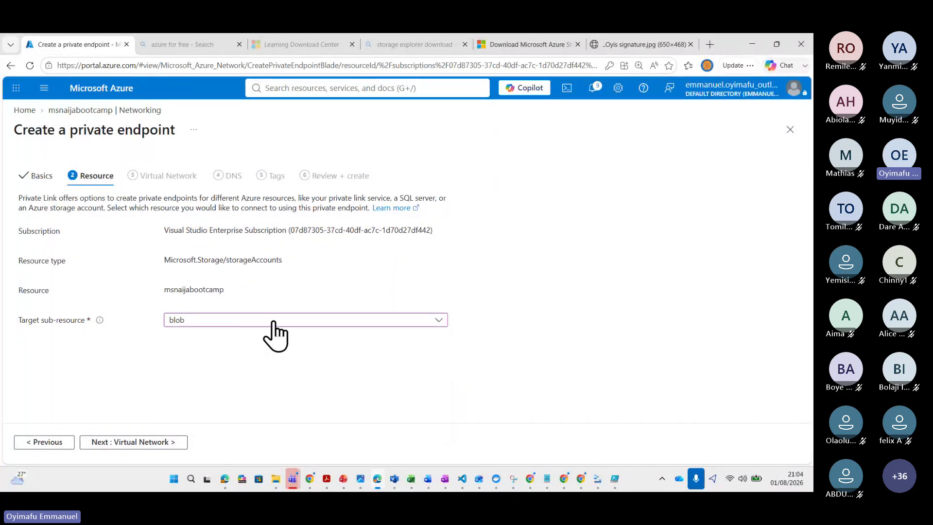
left_click(219, 322)
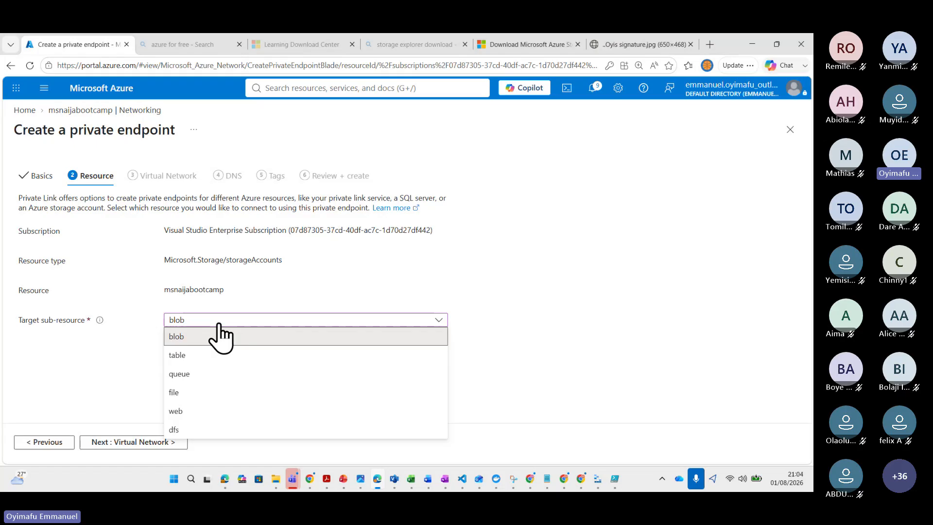
left_click(180, 392)
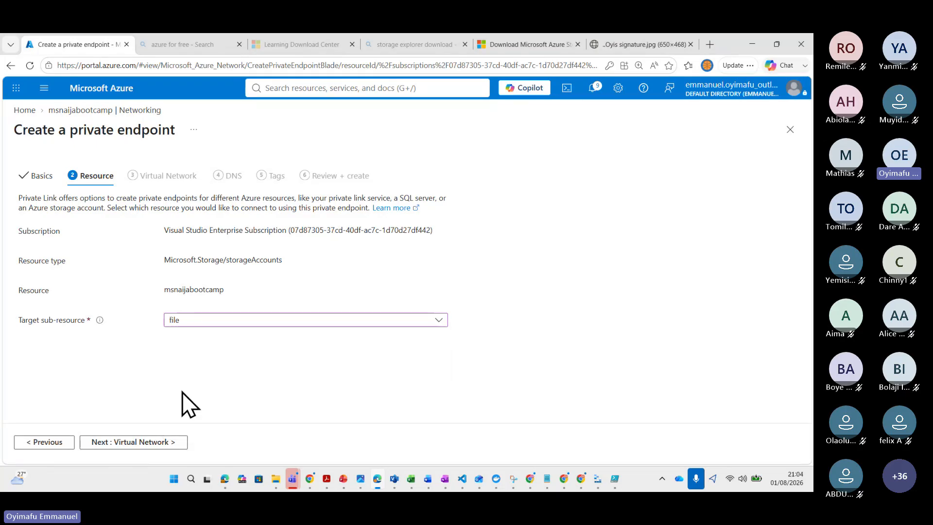
left_click(184, 321)
left_click(180, 336)
Step: Choose virtual network vnet-joshuasvc (testrg2) with the ManagedInstance subnet
left_click(139, 440)
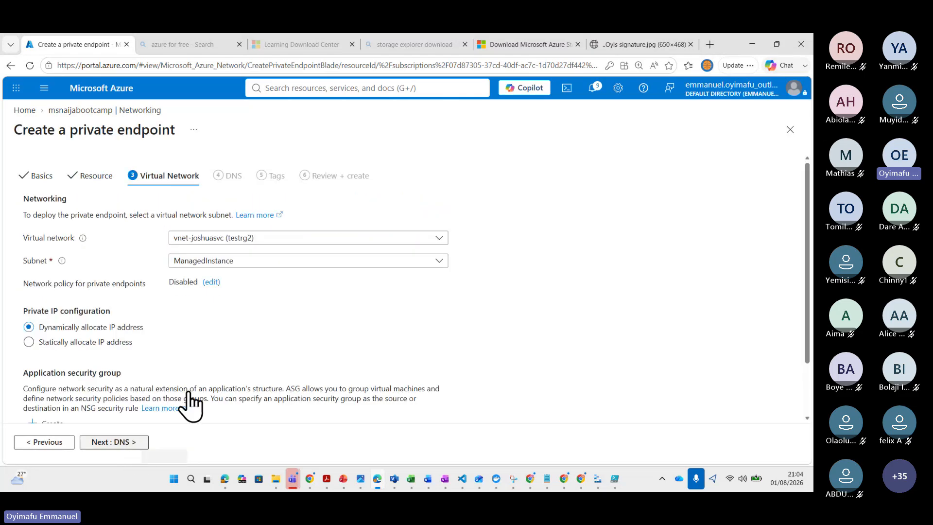
left_click(263, 238)
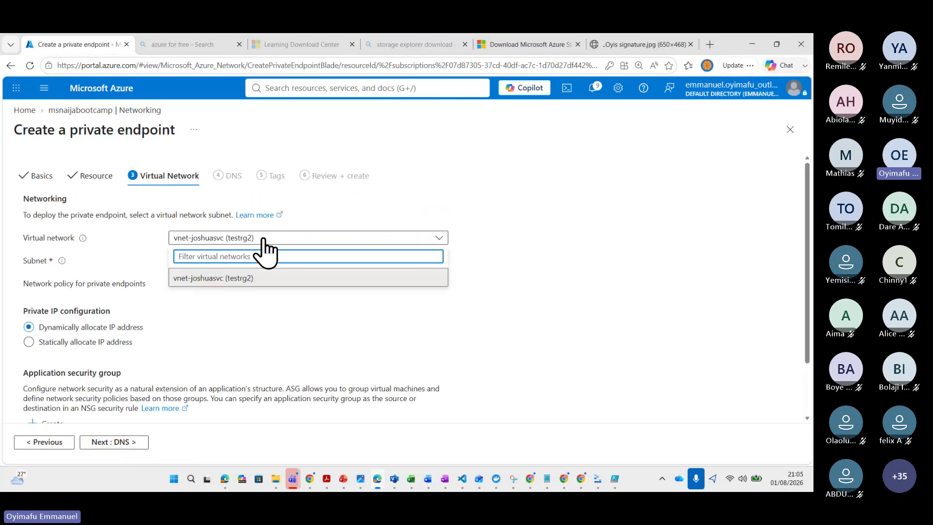
left_click(257, 278)
left_click(226, 262)
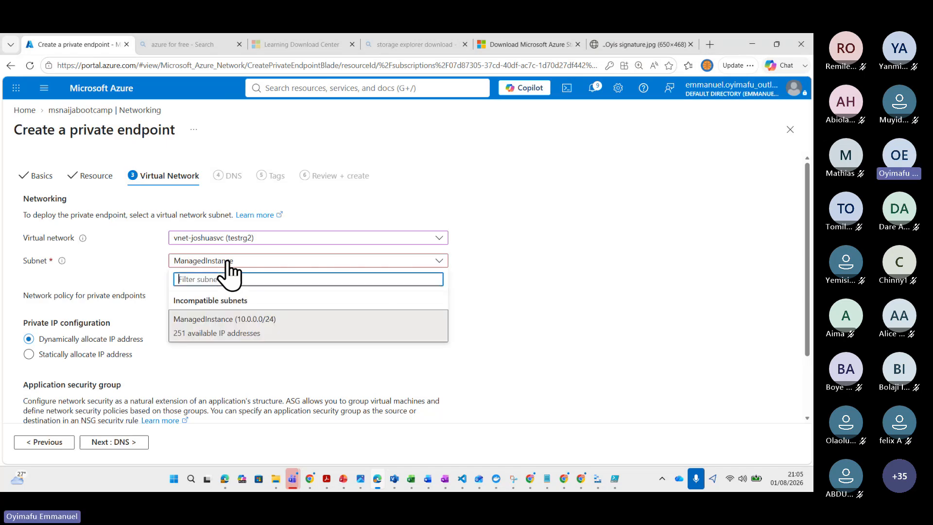
left_click(228, 266)
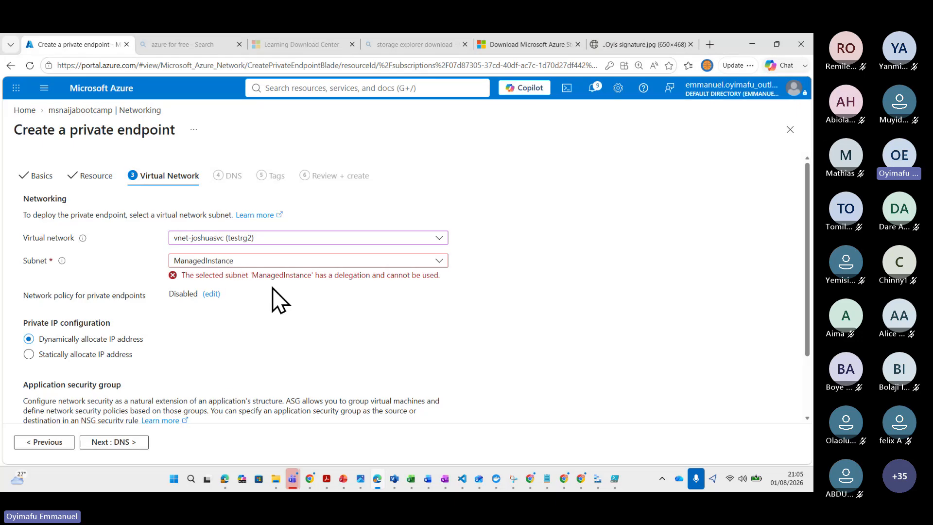
Step: Try continuing to DNS, which is blocked because ManagedInstance is a delegated subnet
scroll(272, 288, "down", 2)
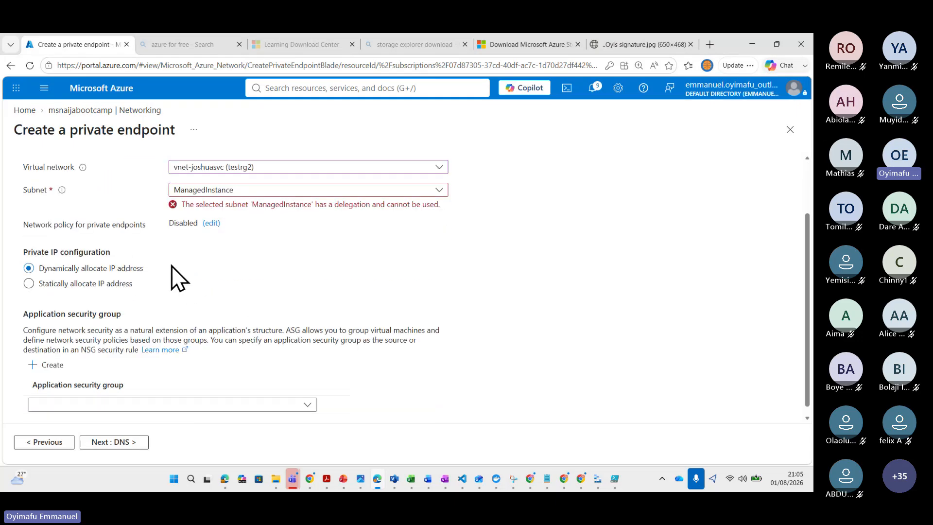
scroll(187, 302, "down", 1)
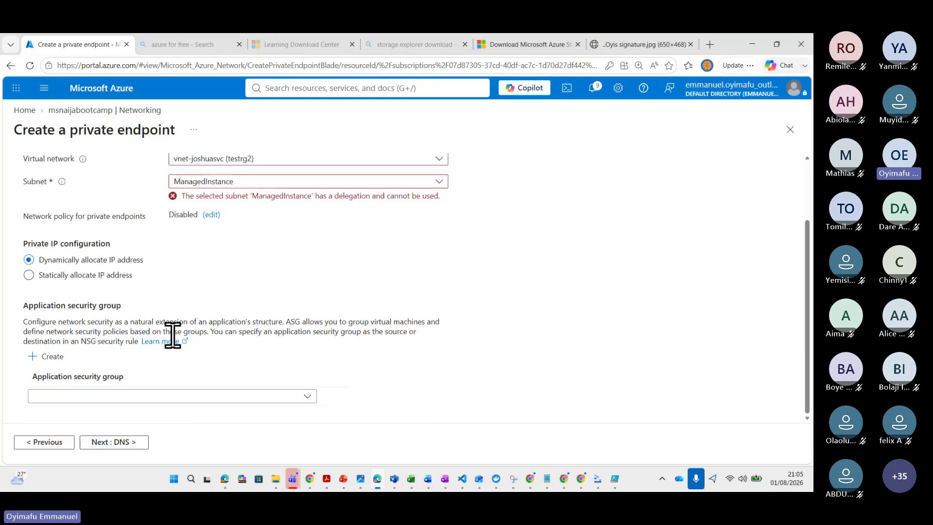
scroll(173, 339, "up", 2)
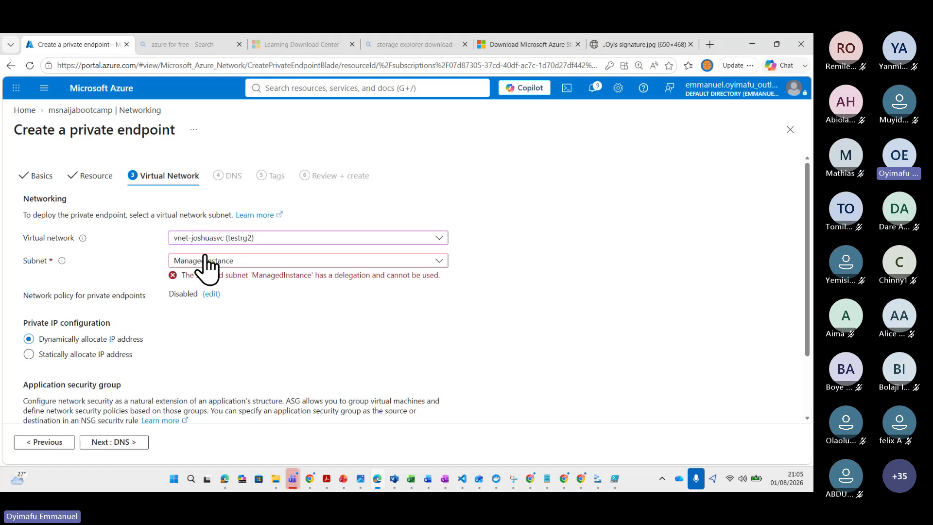
left_click(291, 266)
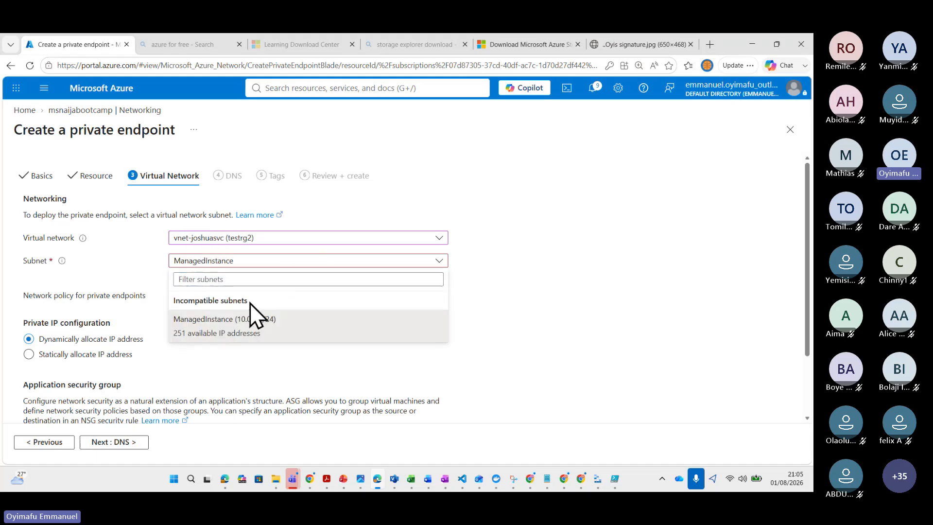
left_click(133, 273)
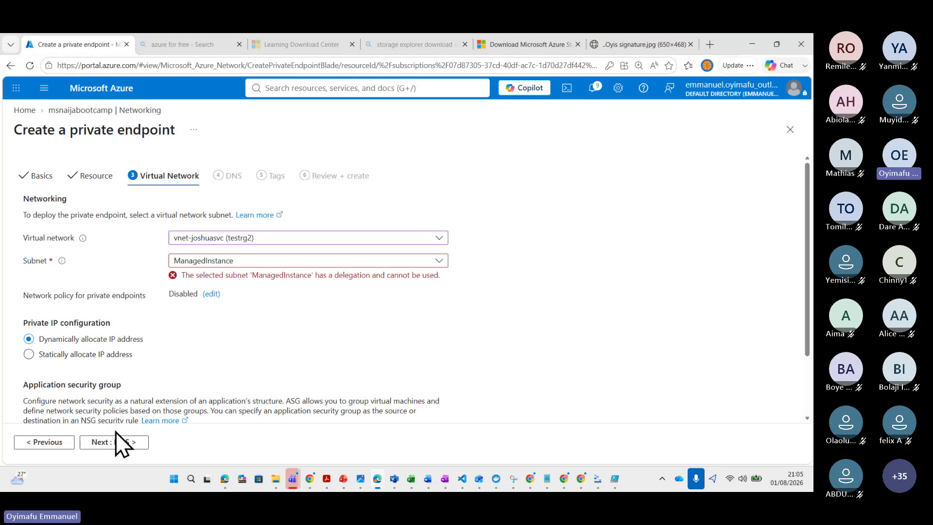
left_click(130, 443)
left_click(224, 263)
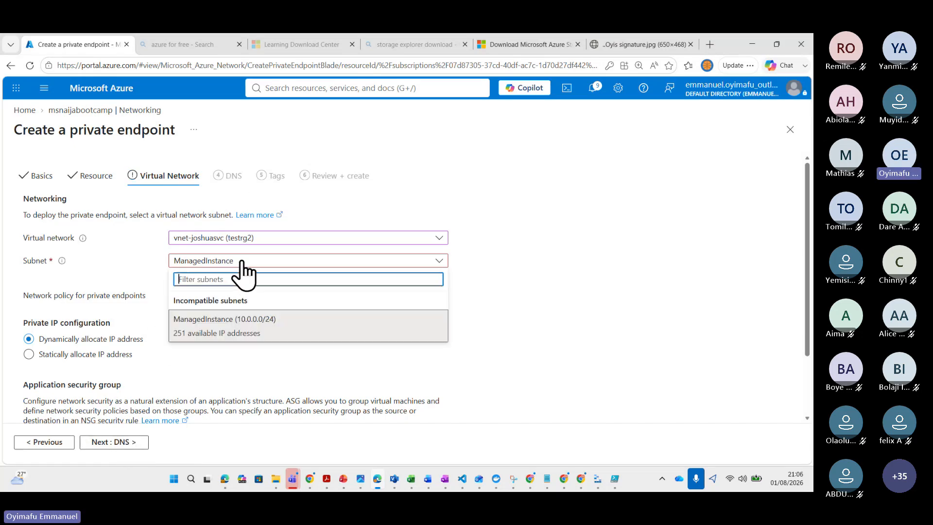
left_click(240, 260)
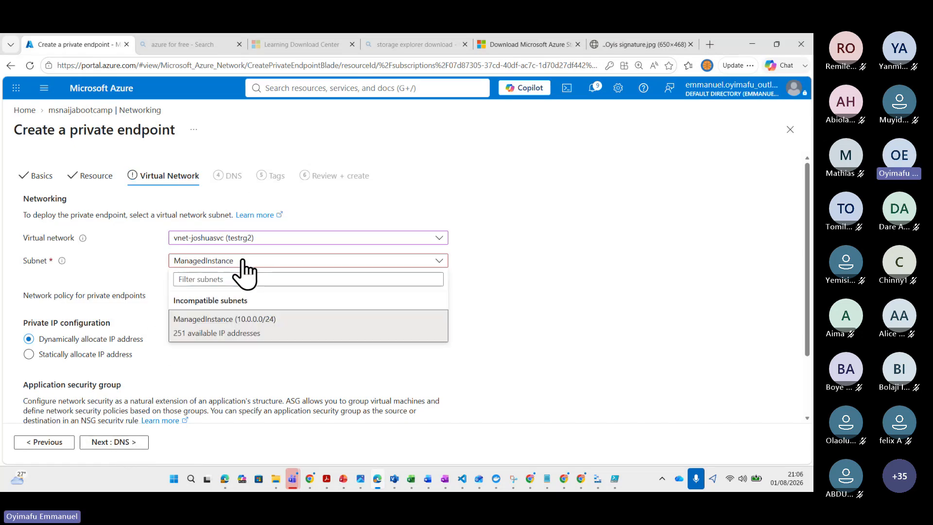
Step: Discard the private endpoint draft and view Network routing, showing Microsoft network routing preferred
left_click(790, 129)
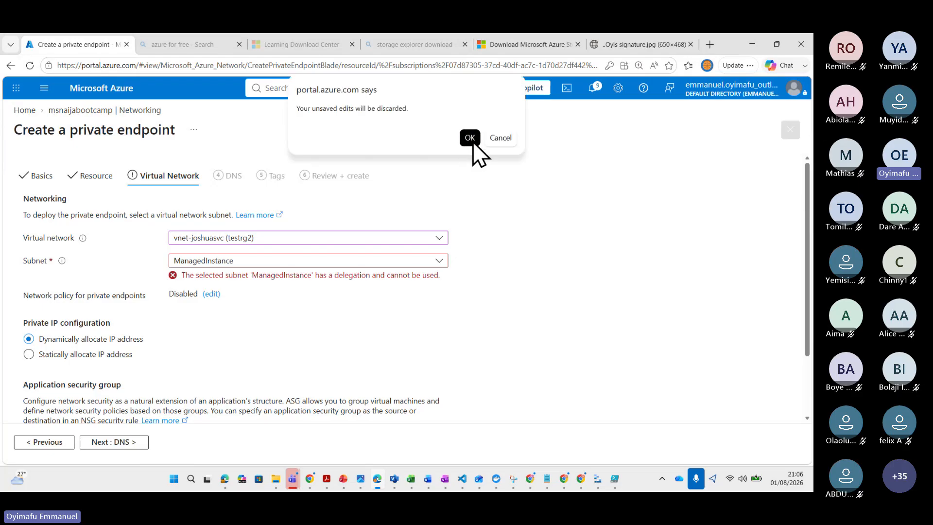
left_click(471, 140)
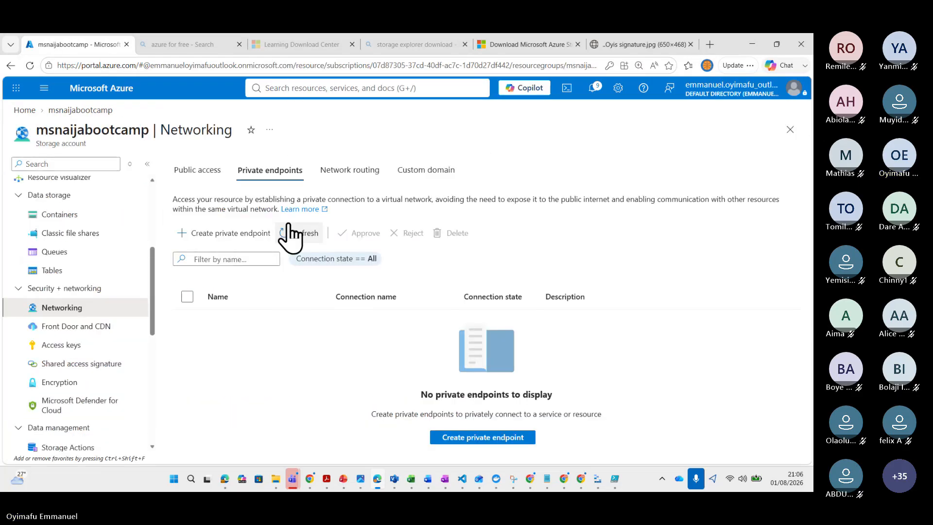
left_click(347, 174)
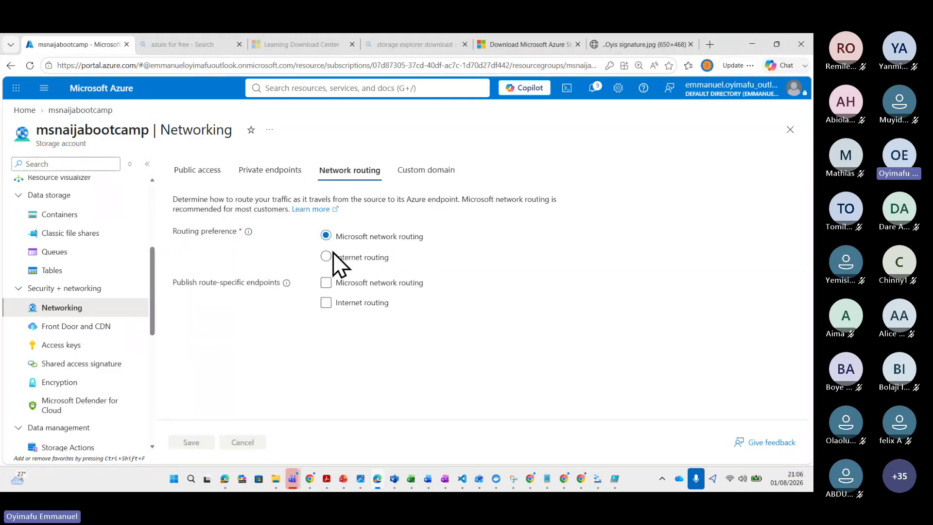
Step: Enter msnaija.com.ng as the custom domain name, then cancel without saving
left_click(433, 184)
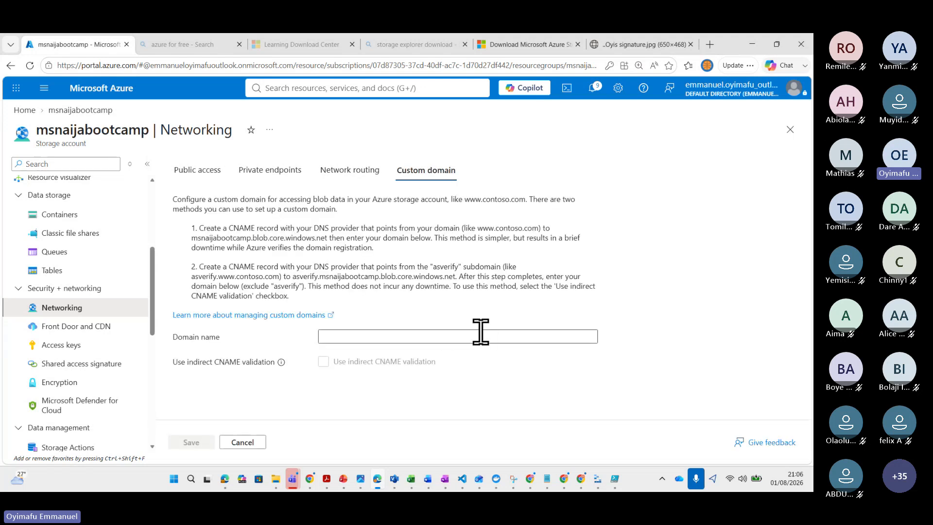
left_click(411, 332)
type("m")
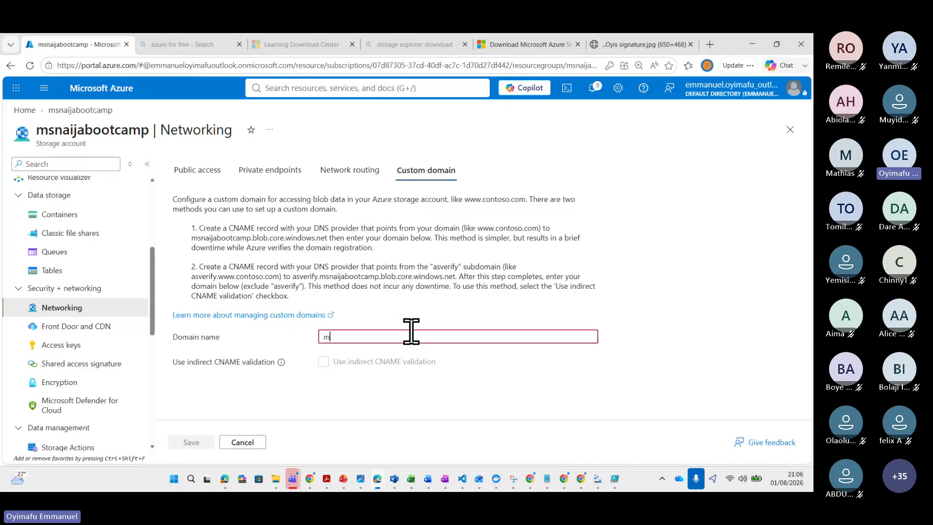
type("snaij")
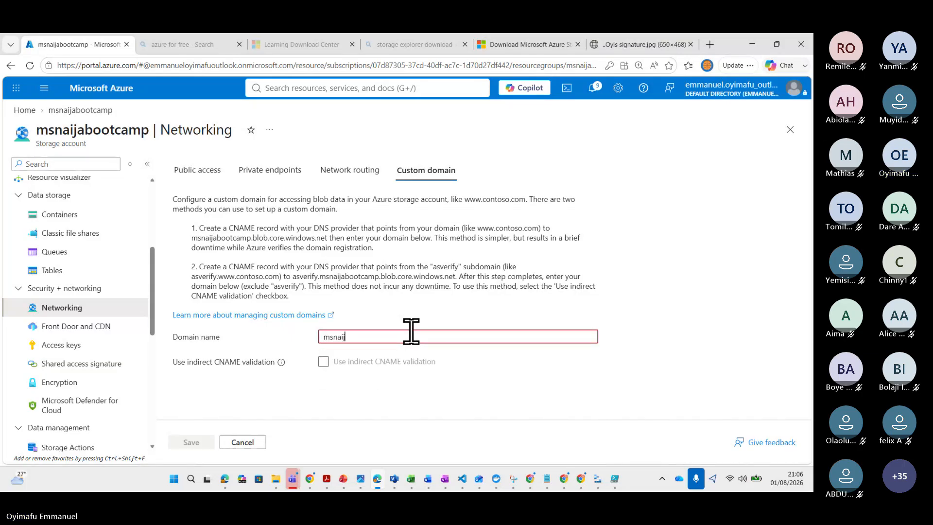
type("a.")
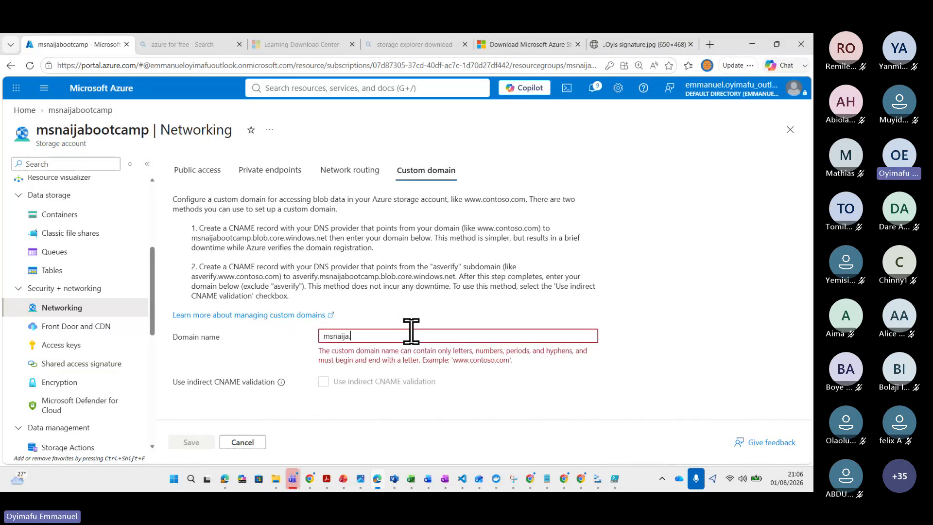
type("com")
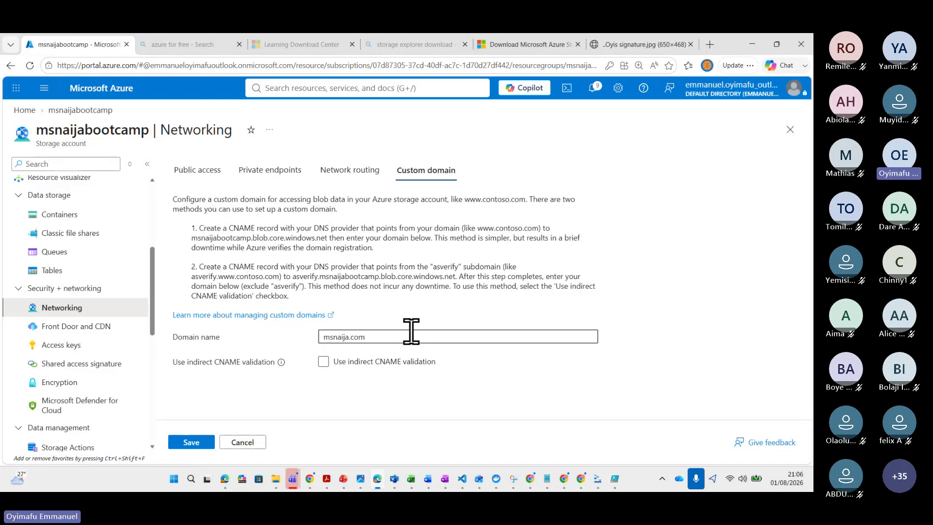
type(".ng")
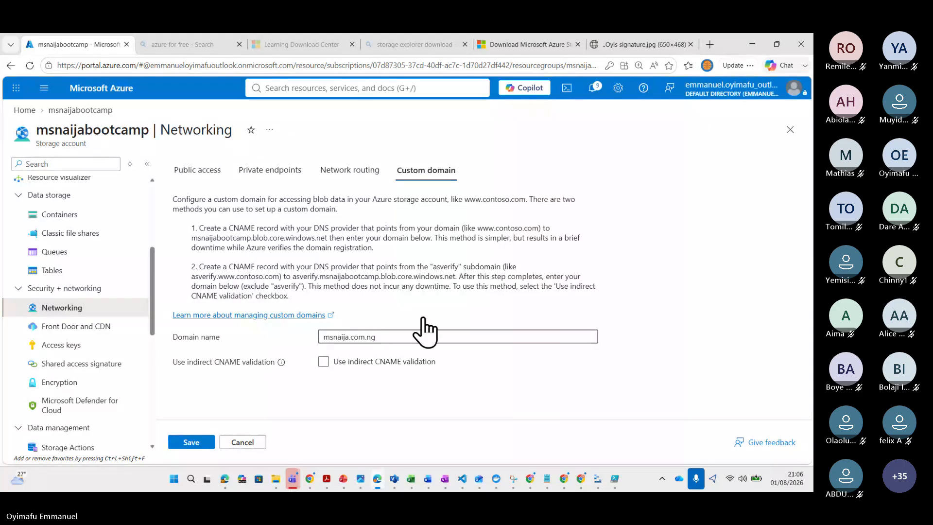
left_click(241, 442)
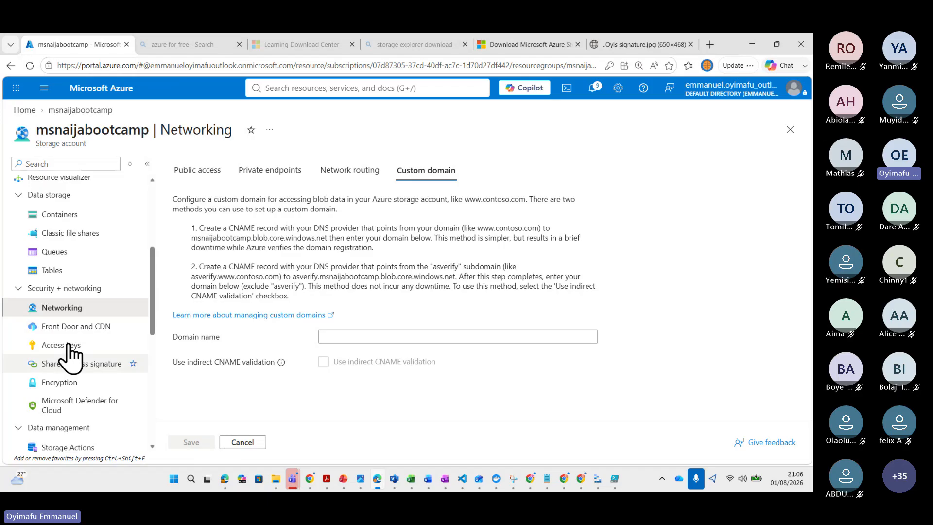
Step: Reopen msnaijabootcamp from Recent resources and review its Overview, including 365-day soft delete
left_click(790, 129)
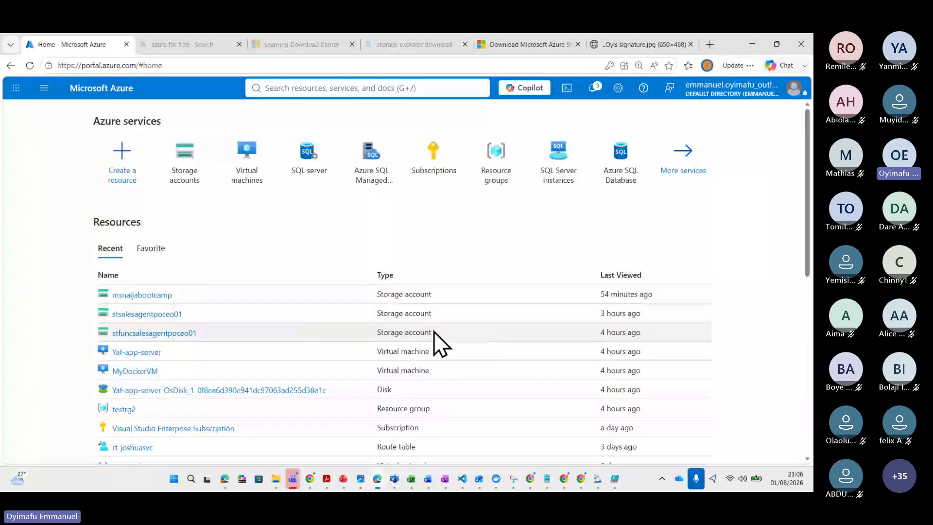
left_click(156, 294)
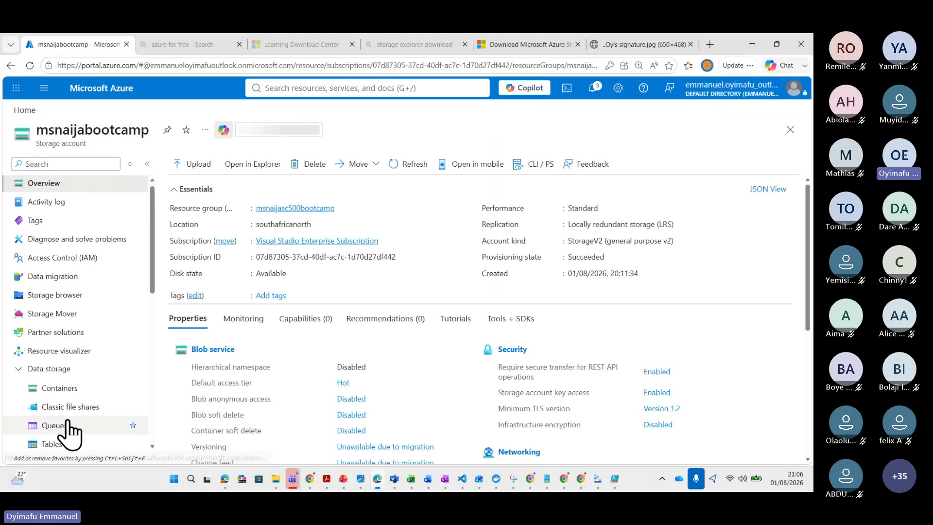
scroll(68, 431, "down", 2)
scroll(69, 431, "down", 3)
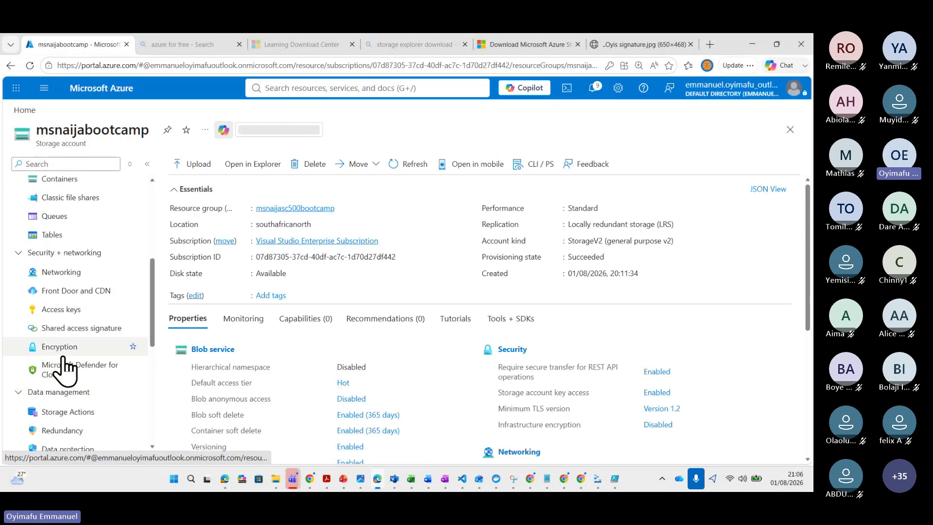
scroll(66, 411, "down", 3)
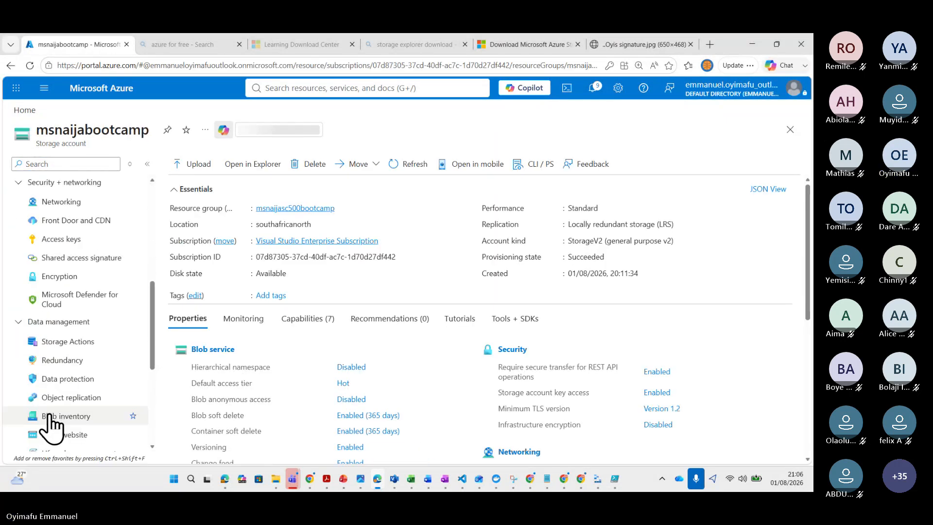
Step: Open Microsoft Defender for Cloud, showing Defender for Storage at $10/storage account/month
left_click(67, 304)
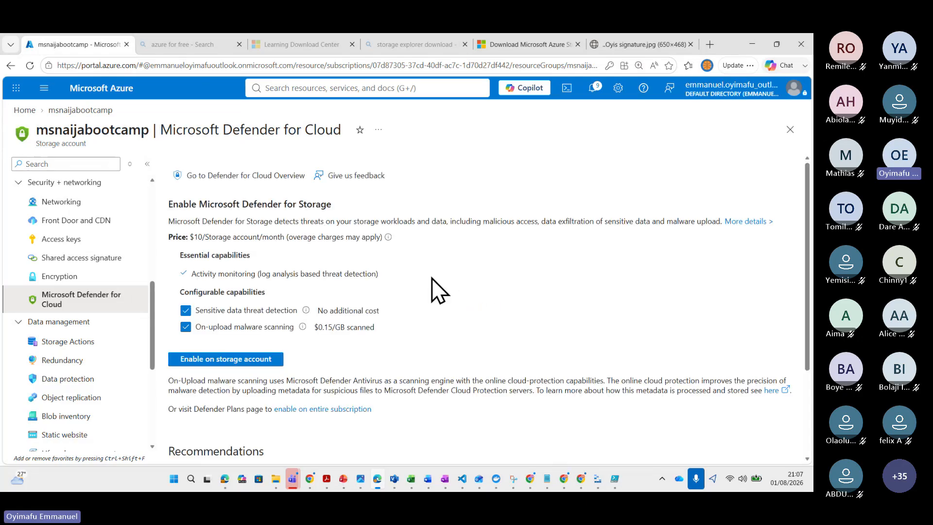
scroll(406, 312, "down", 3)
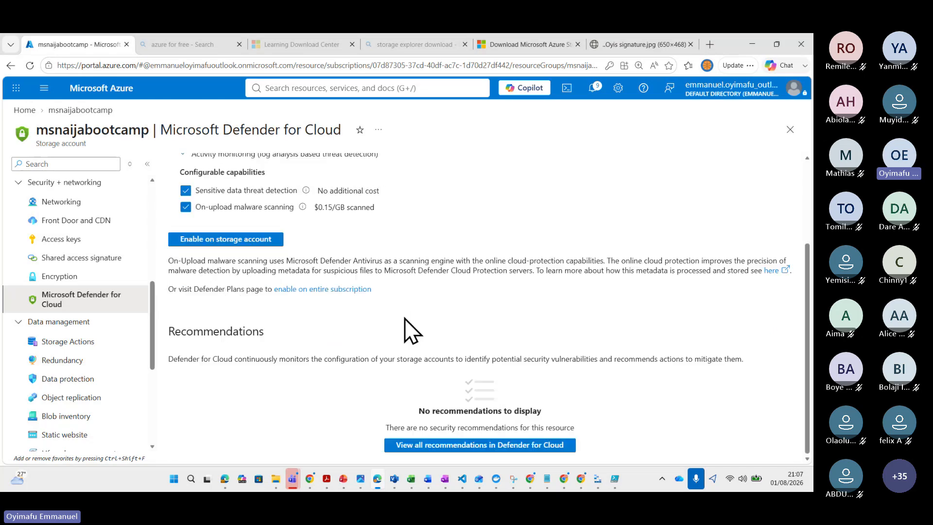
scroll(410, 329, "up", 1)
scroll(404, 319, "up", 2)
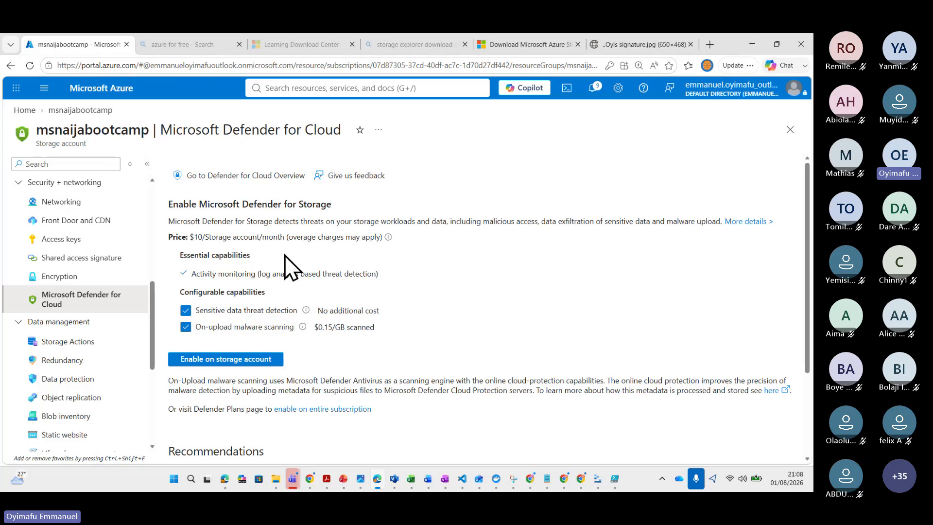
Step: Scroll through the Defender for Storage offer, including malware scanning at $0.15/GB scanned
scroll(291, 267, "down", 2)
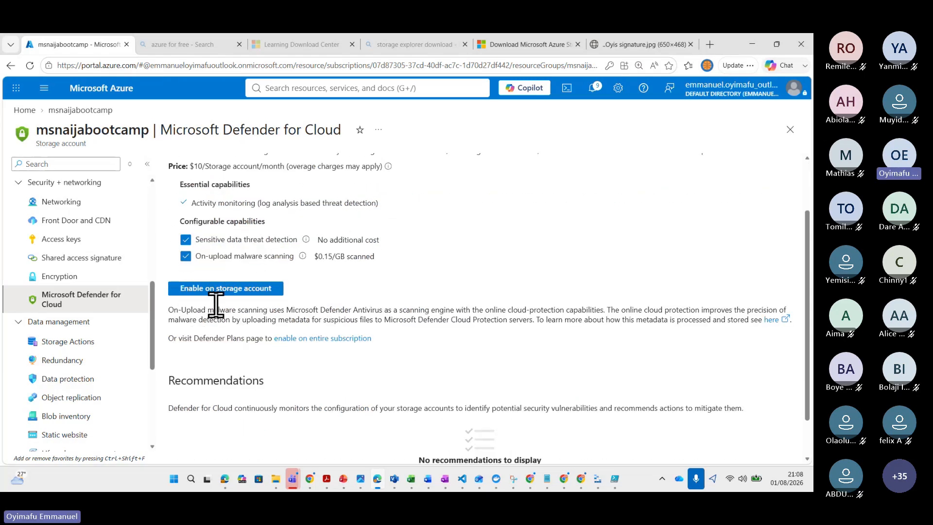
scroll(226, 321, "down", 1)
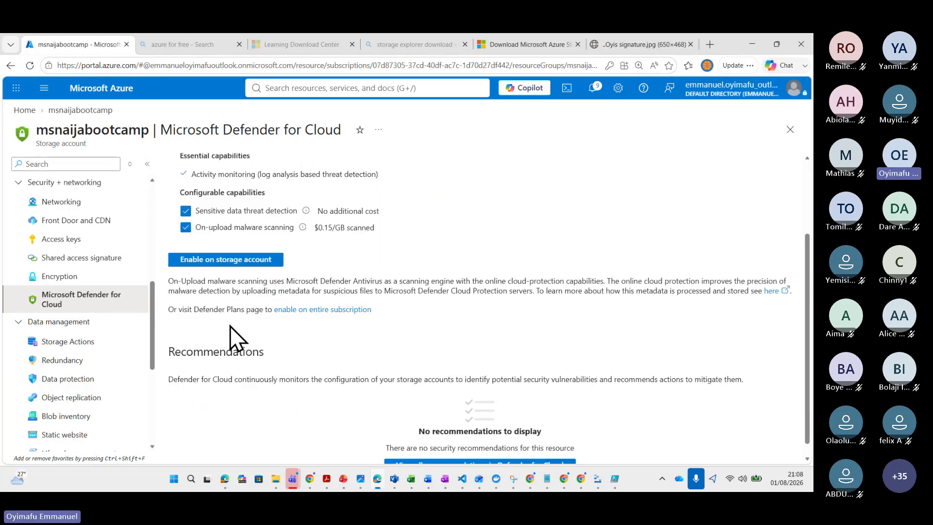
scroll(225, 327, "up", 2)
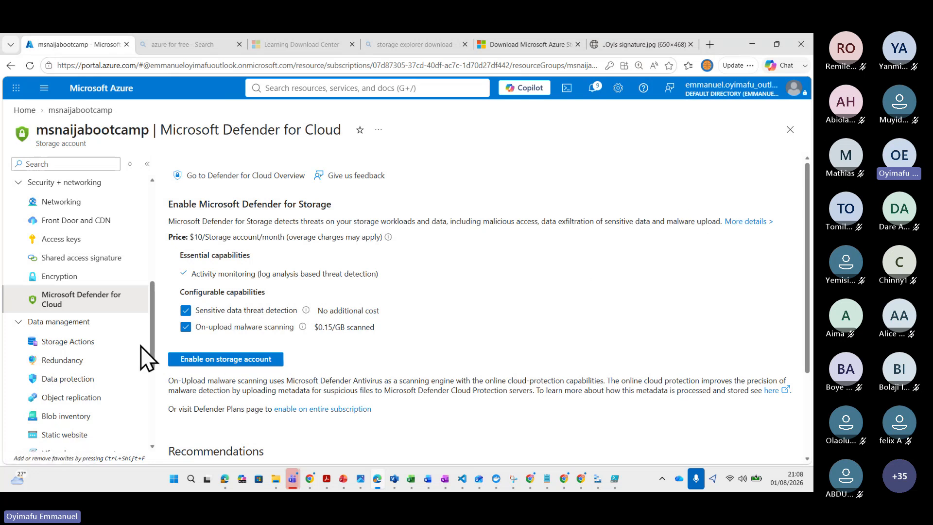
scroll(73, 398, "up", 3)
scroll(73, 340, "down", 2)
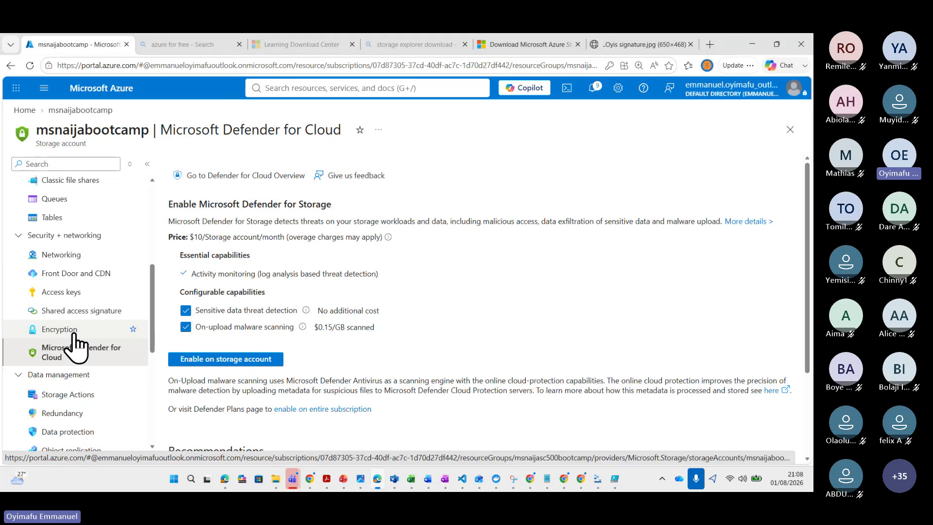
Step: Open msnaijabootcamp's Access keys page and scroll through key1 and key2 with their hidden connection strings
left_click(49, 298)
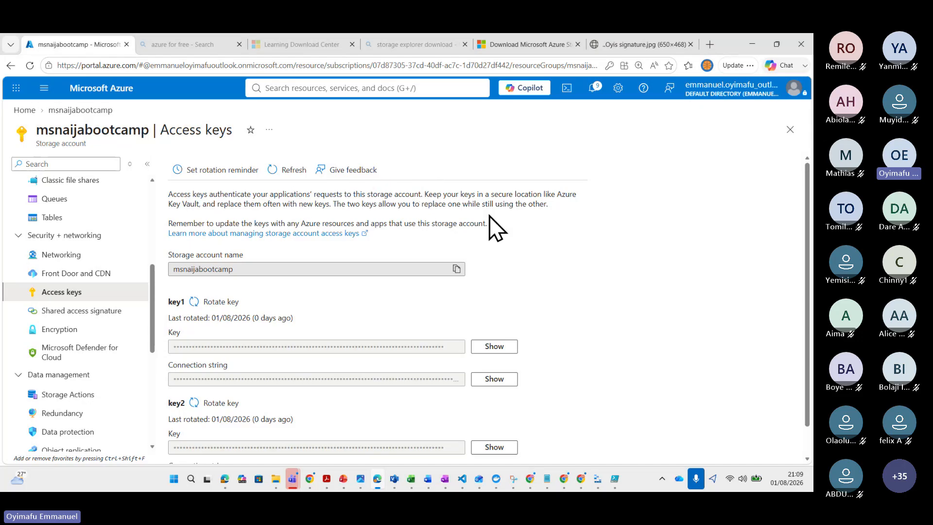
scroll(339, 326, "down", 2)
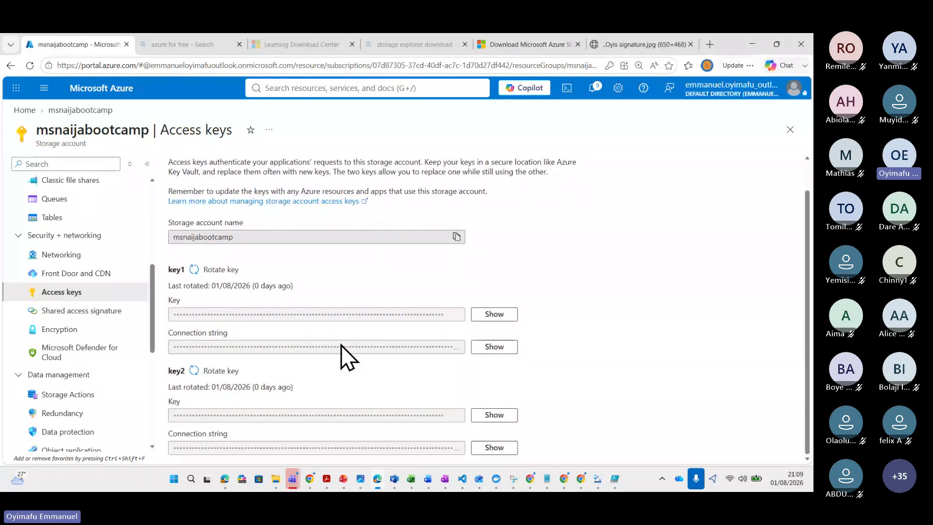
scroll(296, 292, "up", 2)
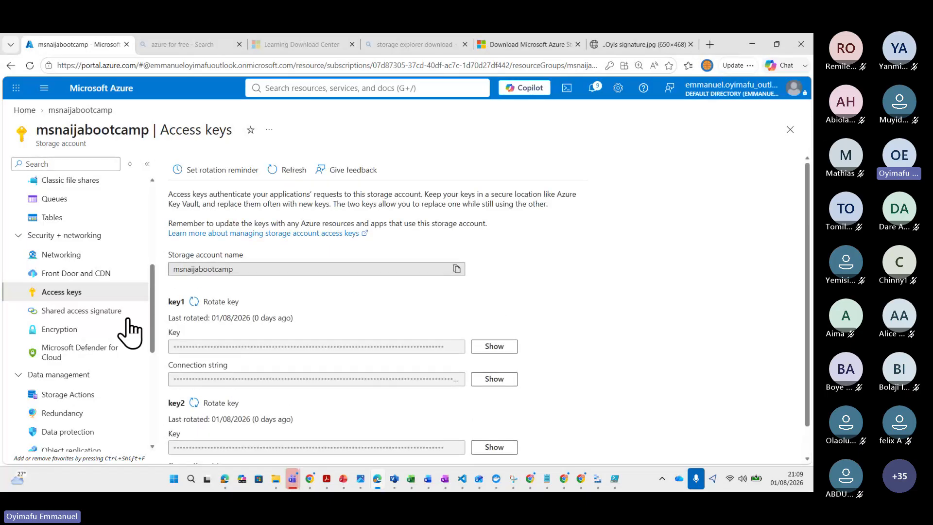
scroll(112, 301, "up", 2)
scroll(29, 315, "up", 1)
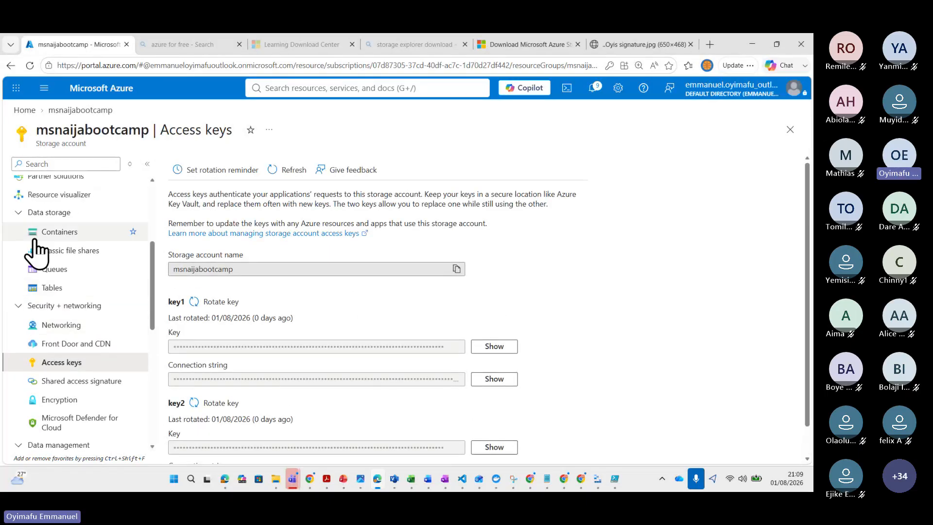
scroll(27, 374, "down", 2)
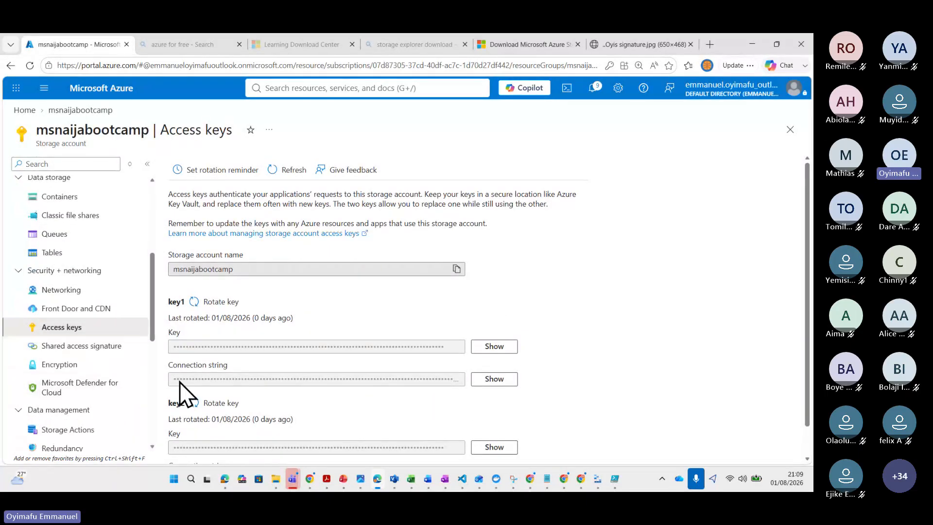
scroll(49, 315, "down", 2)
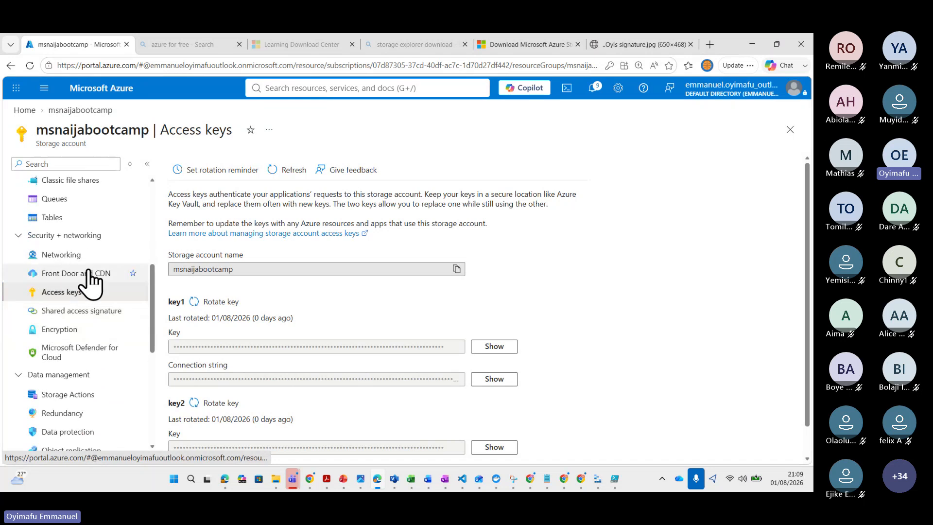
Step: Review the Front Door and CDN New Endpoint form, then show msnaijabootcamp's Encryption settings
left_click(111, 273)
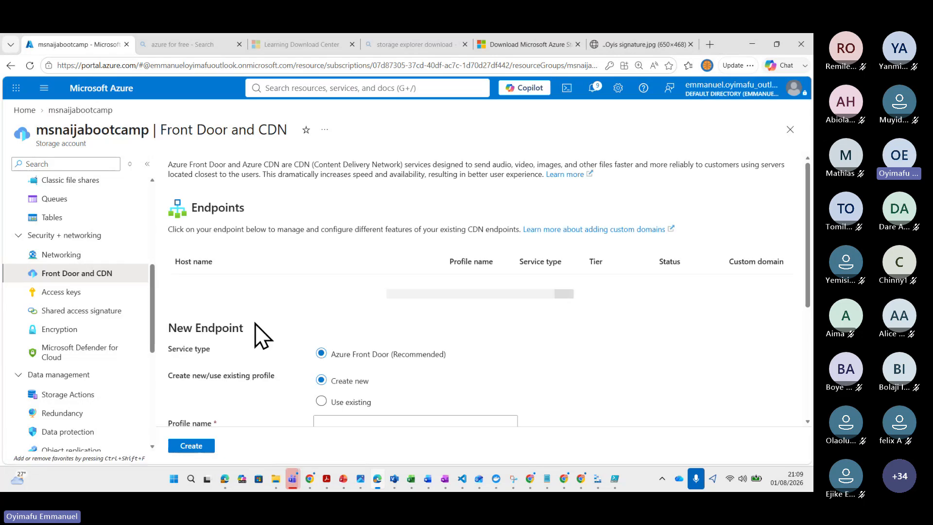
scroll(297, 323, "down", 4)
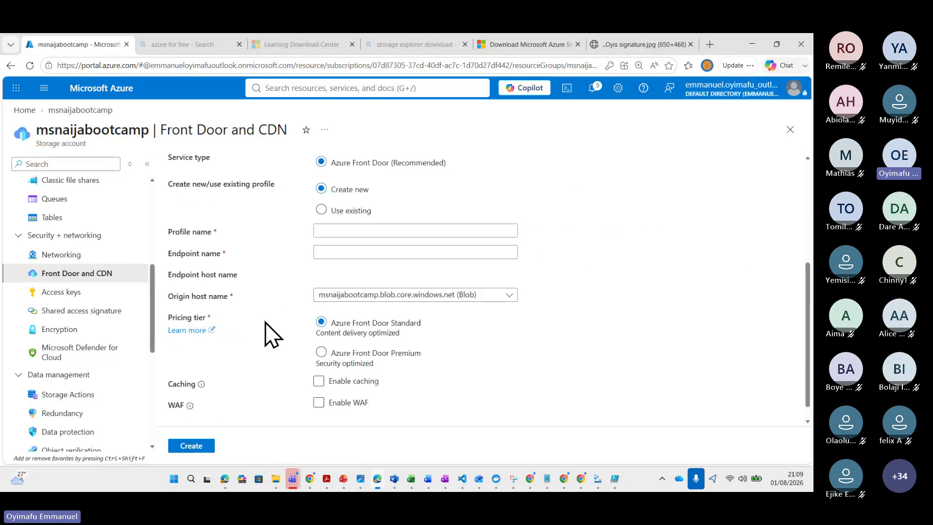
scroll(265, 333, "up", 2)
scroll(265, 333, "up", 2)
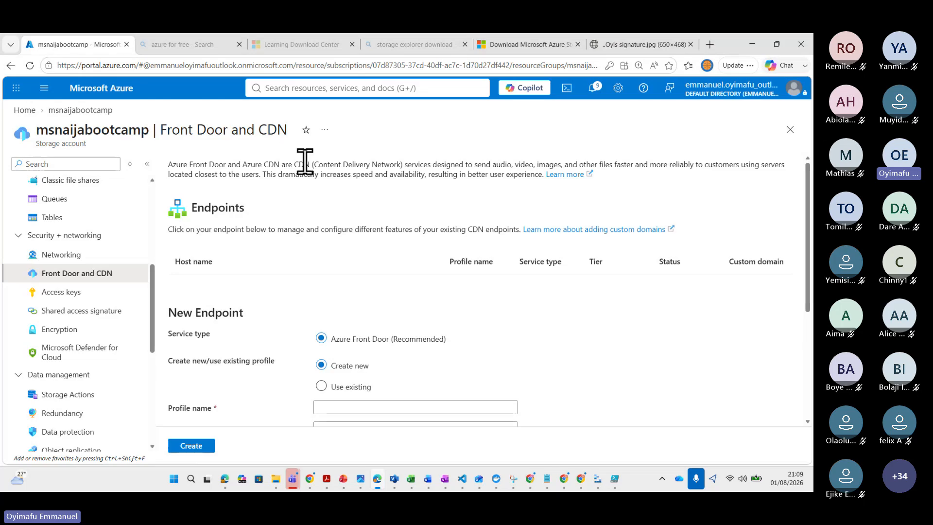
left_click(61, 291)
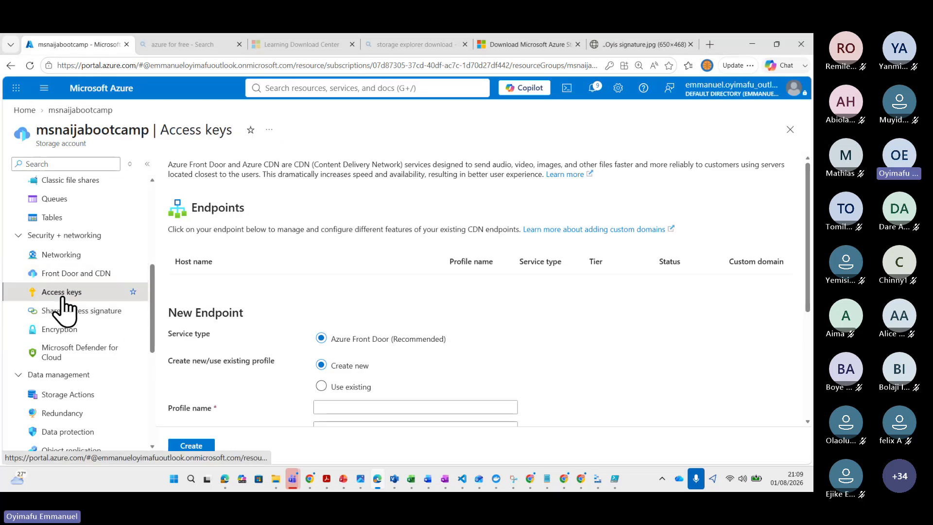
left_click(60, 330)
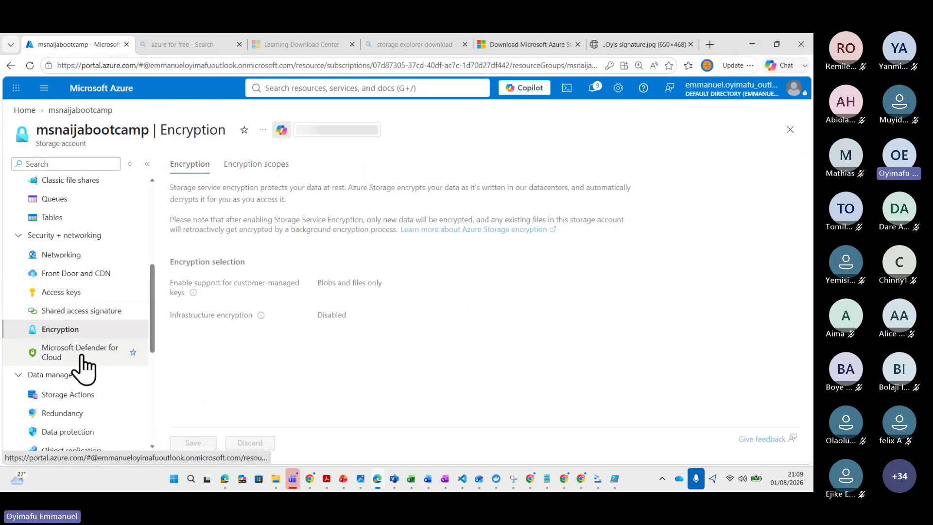
Step: Pass through Microsoft Defender for Cloud to Lifecycle management and begin a new rule in the Rule name box
left_click(79, 358)
scroll(81, 371, "down", 1)
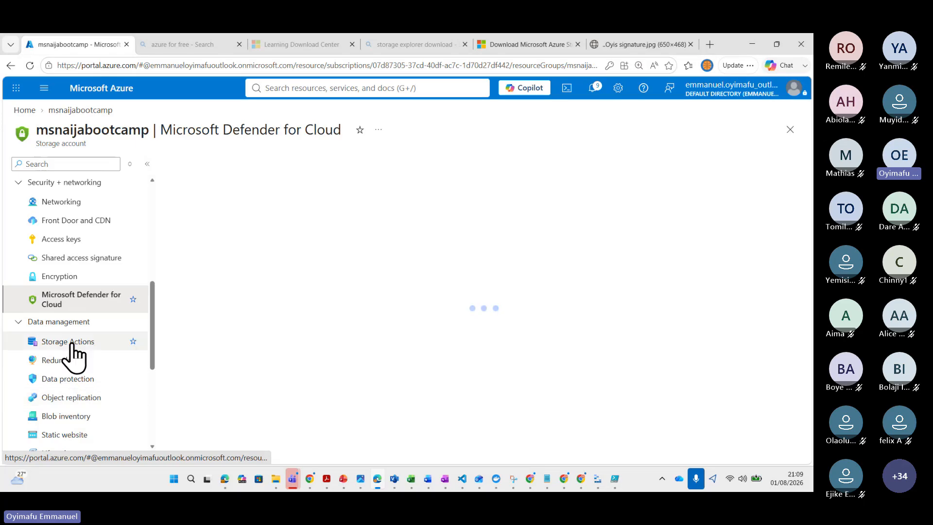
scroll(72, 412, "down", 1)
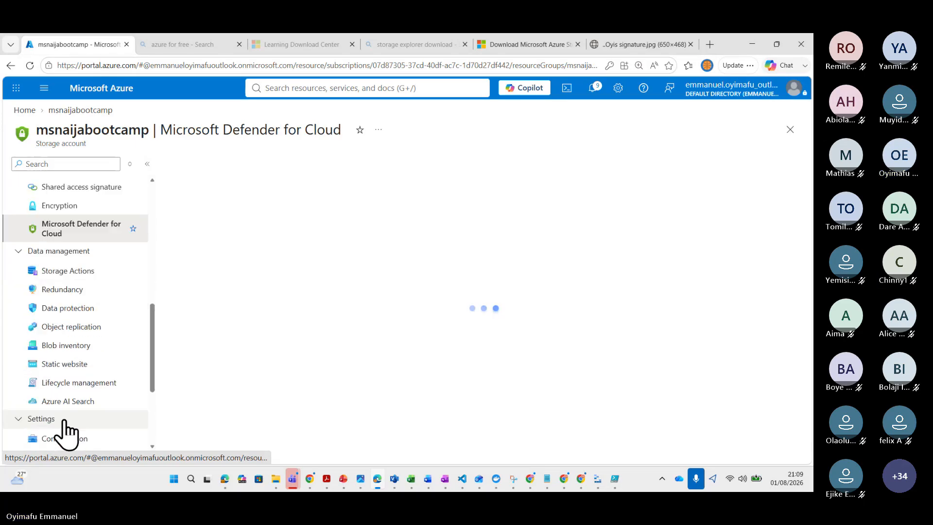
left_click(77, 383)
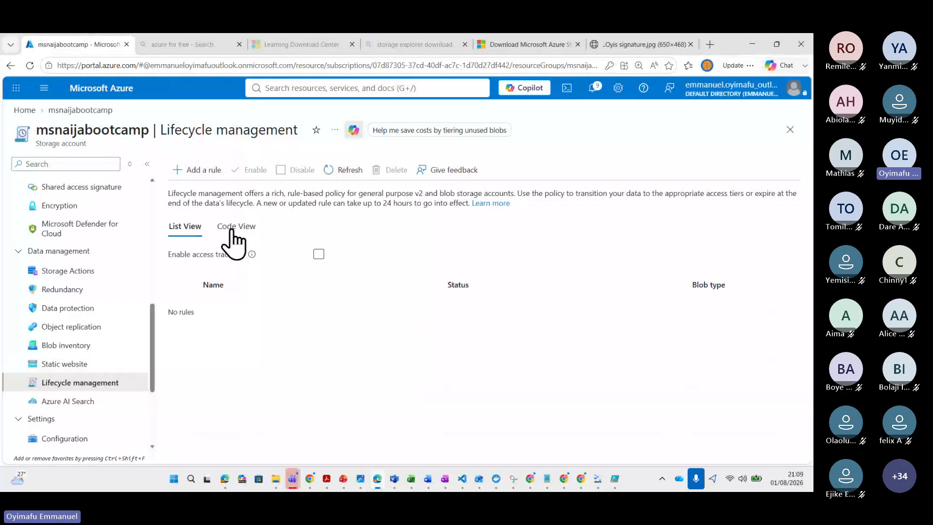
left_click(201, 171)
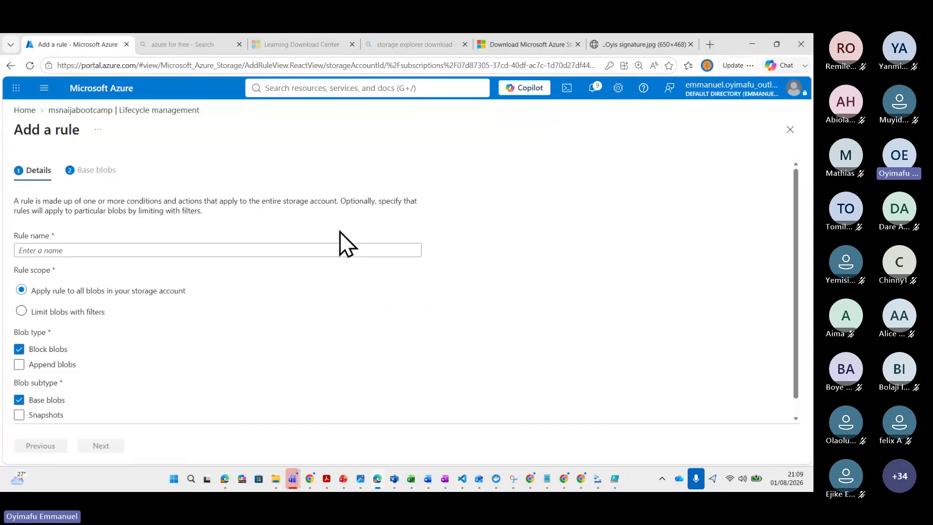
scroll(90, 346, "down", 1)
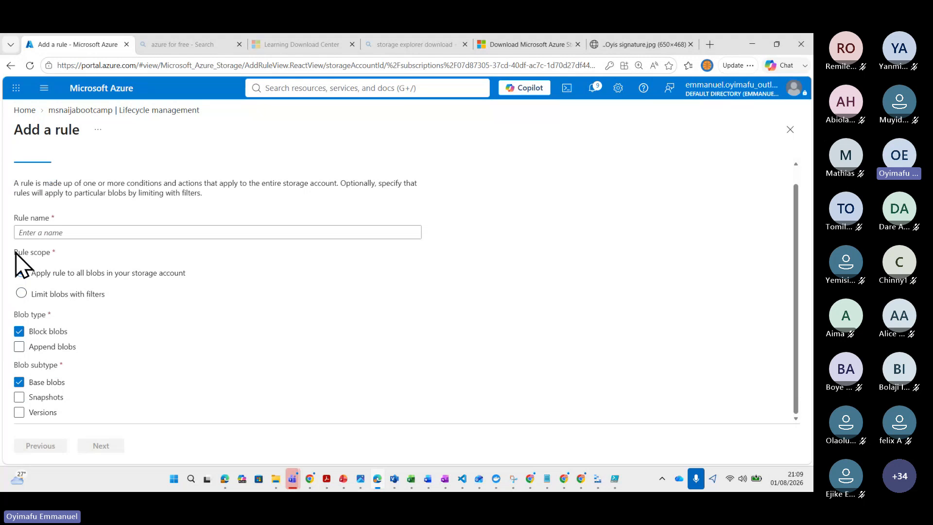
left_click(33, 233)
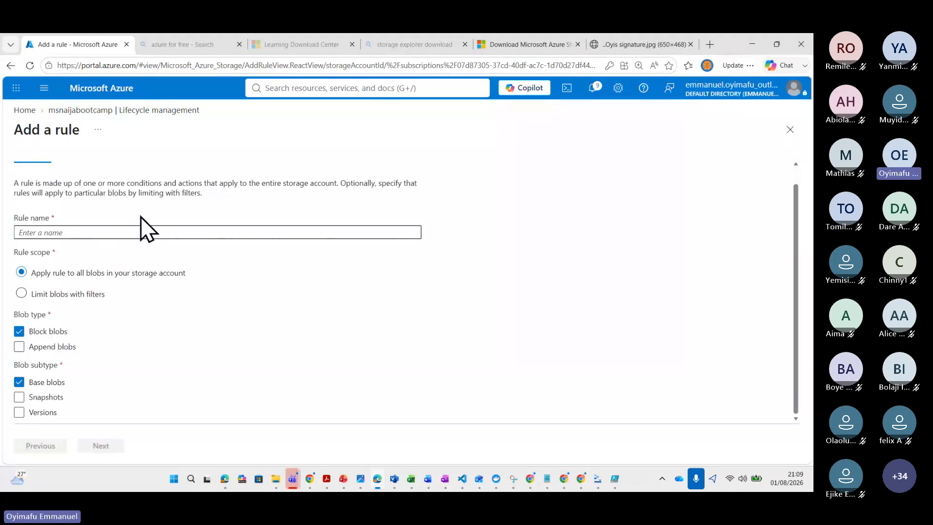
Step: Discard the unsaved lifecycle rule and view the Configuration page showing StorageV2 with secure transfer Enabled
left_click(789, 129)
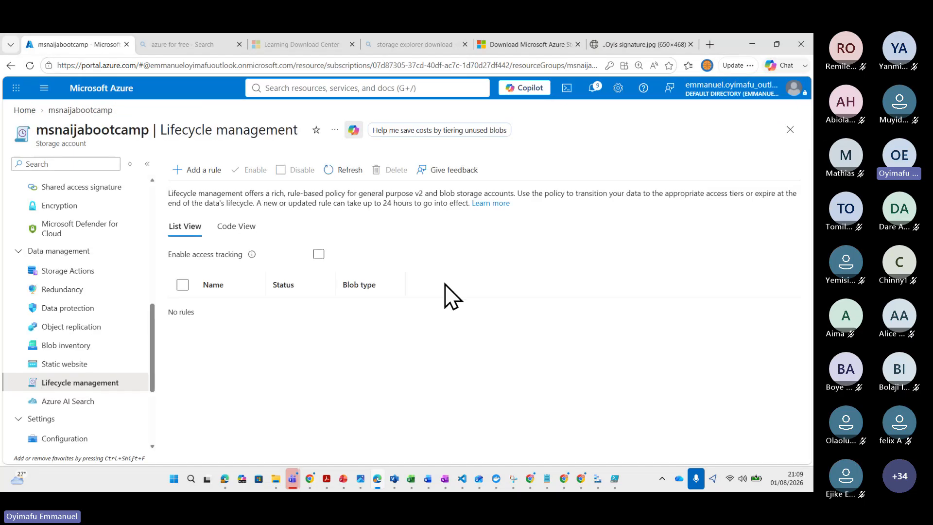
scroll(82, 410, "down", 2)
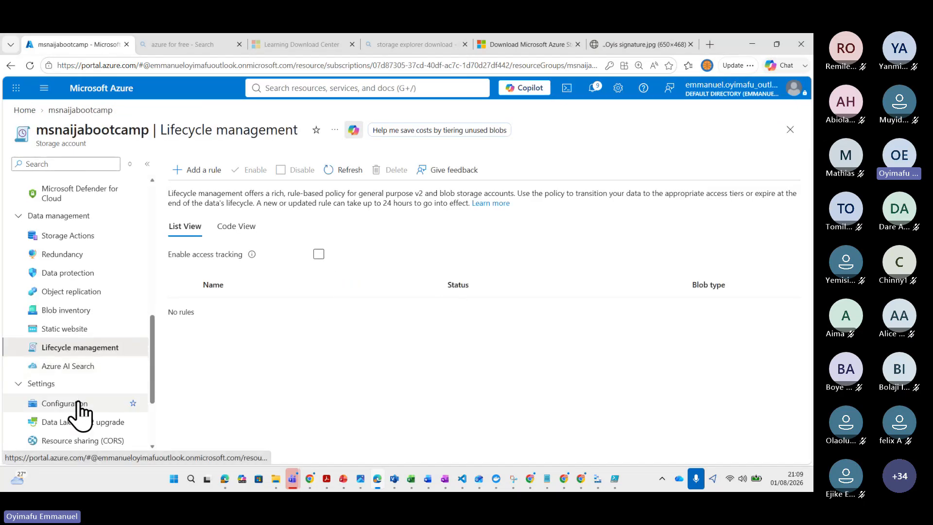
left_click(69, 354)
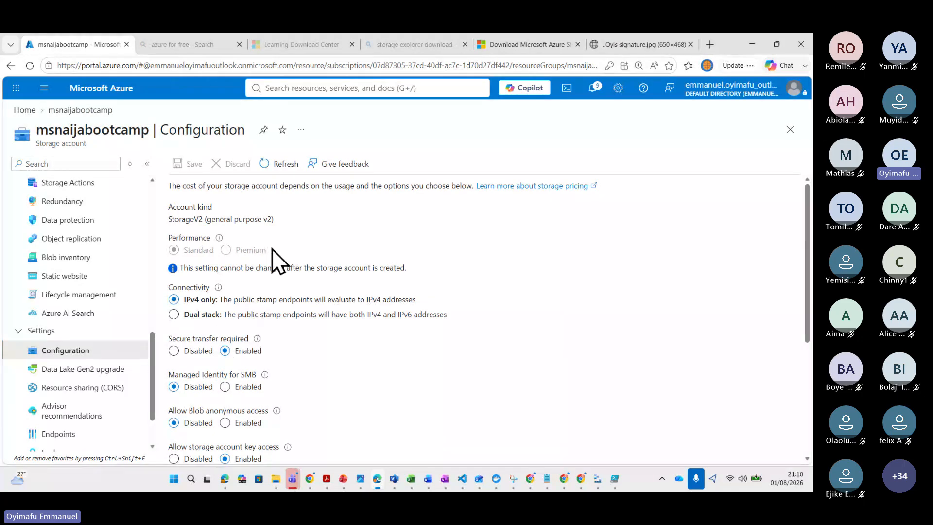
mouse_move(219, 239)
scroll(240, 289, "down", 1)
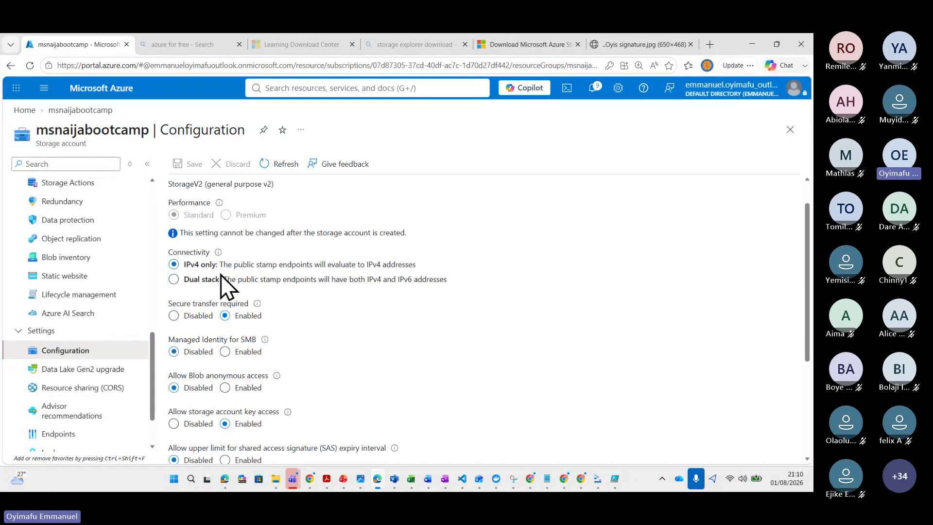
scroll(240, 293, "down", 1)
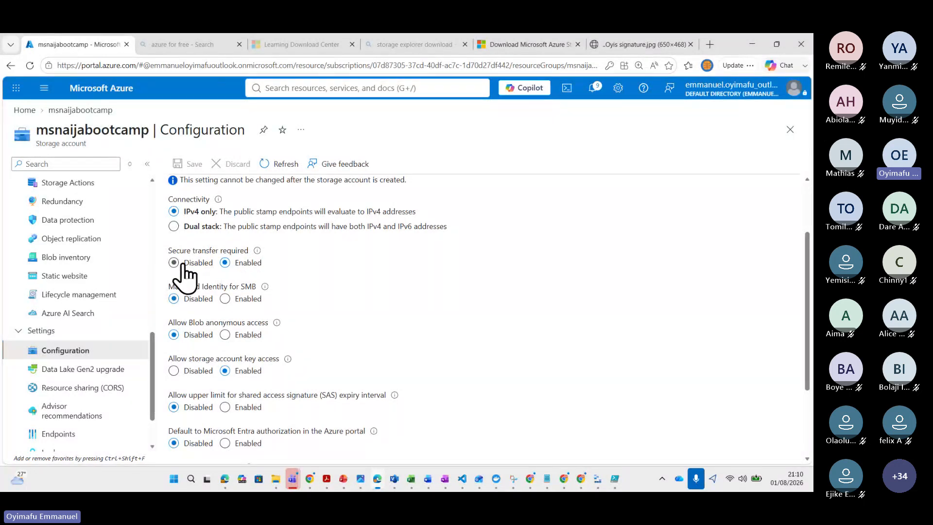
scroll(234, 291, "down", 1)
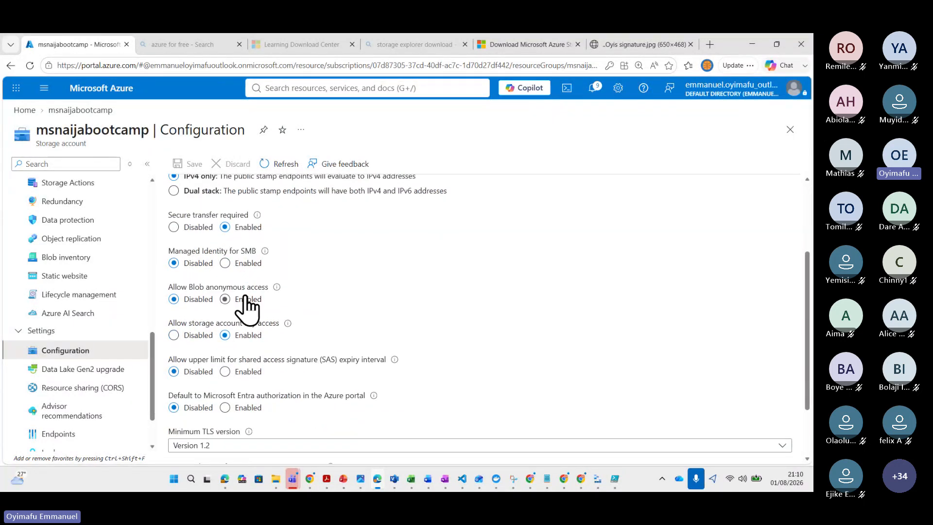
mouse_move(264, 252)
scroll(224, 311, "down", 1)
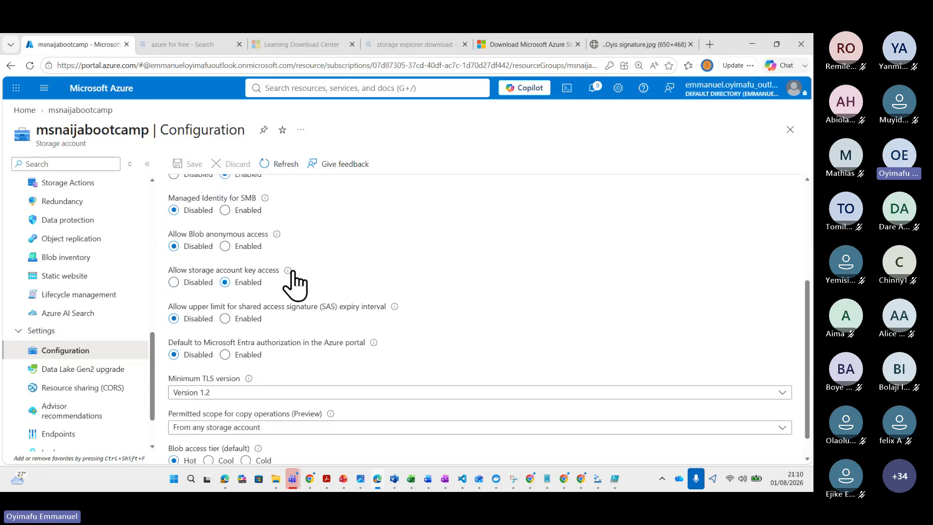
mouse_move(287, 271)
scroll(289, 311, "down", 1)
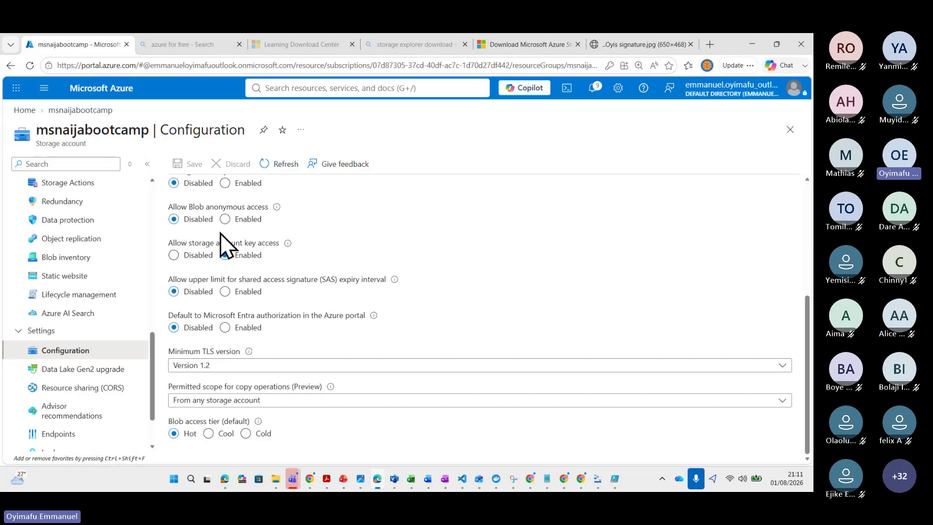
scroll(218, 250, "up", 1)
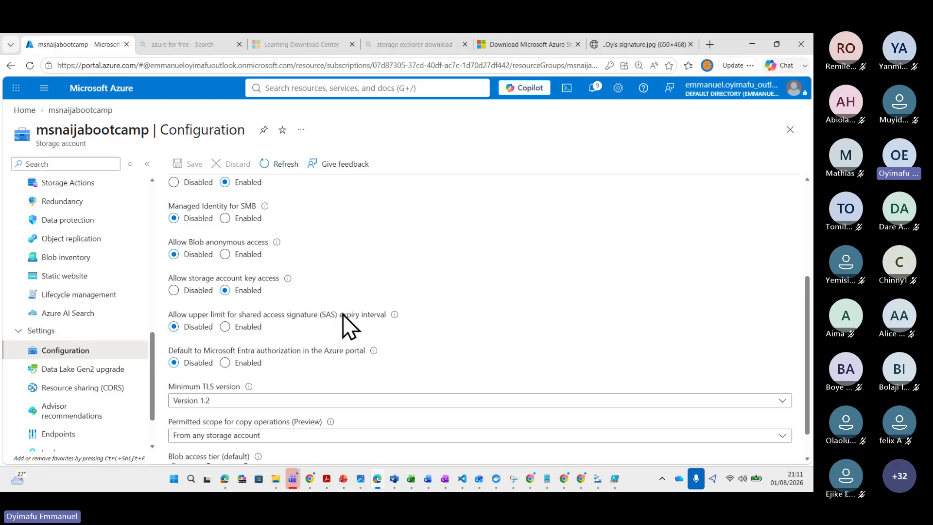
scroll(342, 314, "down", 1)
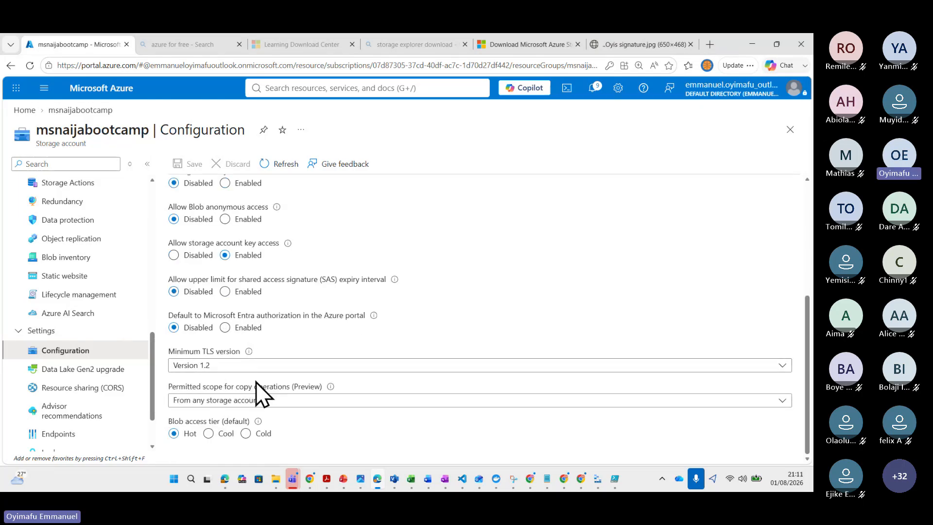
left_click(316, 368)
left_click(315, 380)
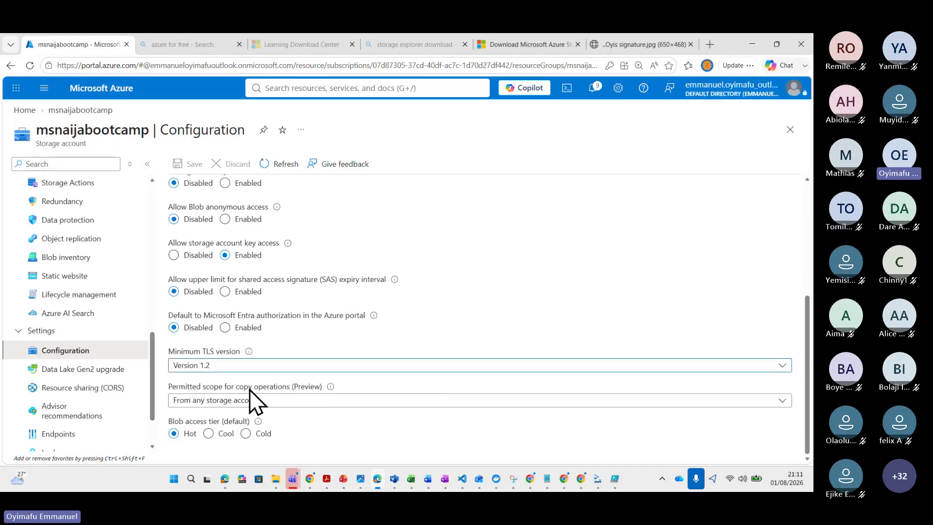
Step: Expand the Monitoring and Automation groups in the storage account menu, then preview the Teams windows
scroll(97, 406, "down", 2)
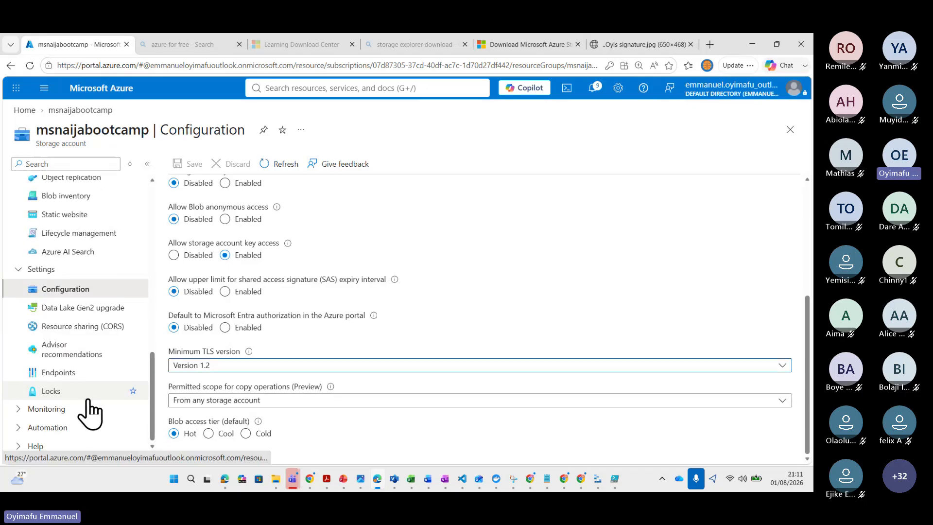
left_click(30, 404)
scroll(32, 408, "down", 4)
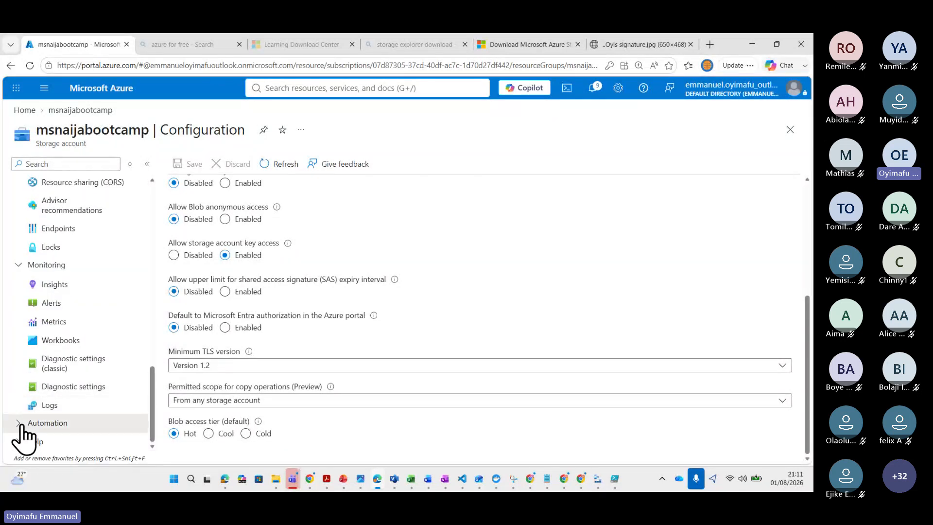
left_click(30, 422)
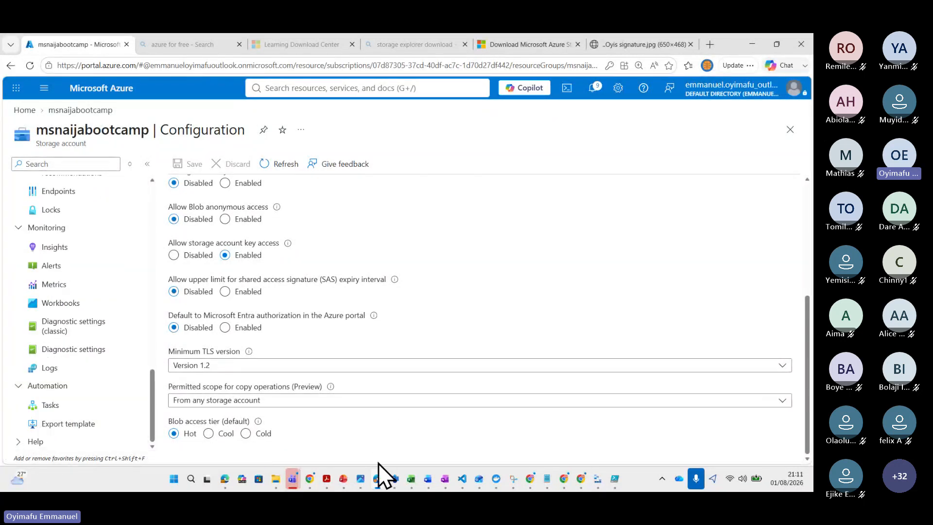
left_click(291, 481)
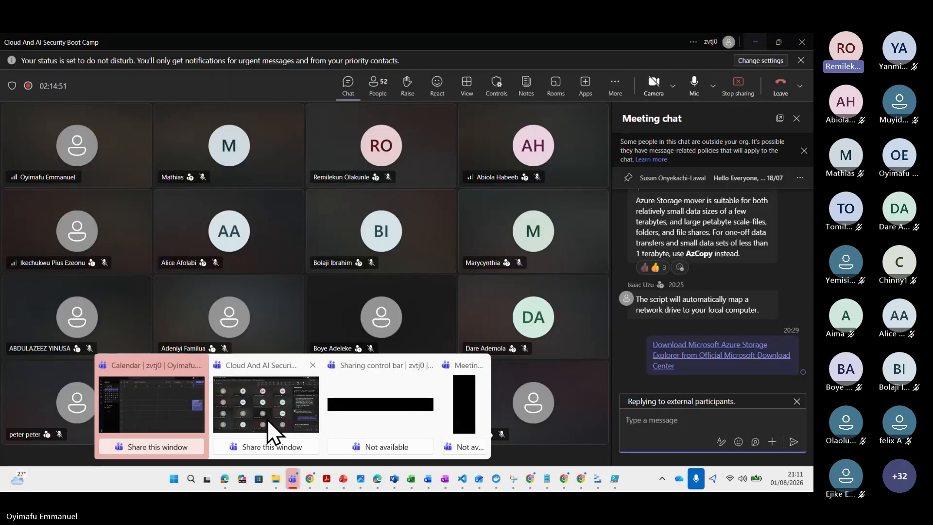
Step: Bring the boot camp meeting forward, mute the mic, and thumbs-up the Key Vault SAS answer
left_click(267, 418)
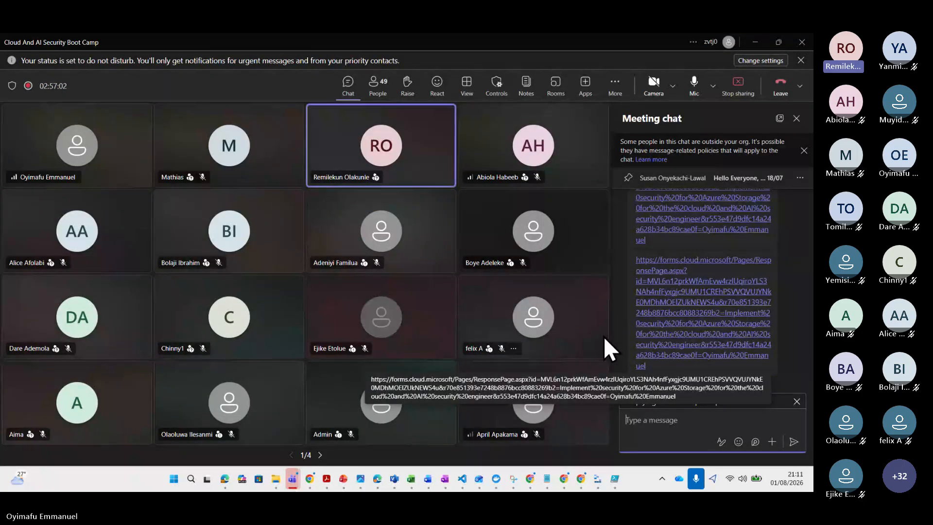
left_click(699, 87)
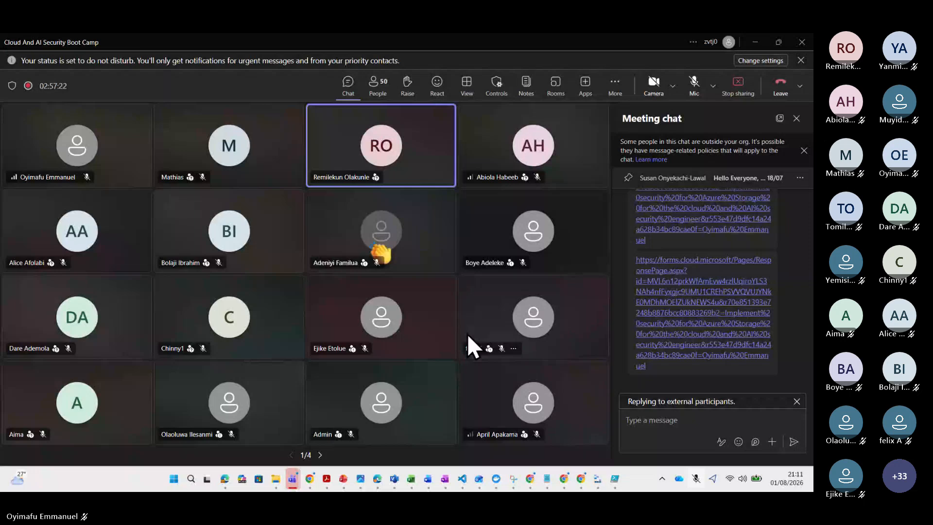
scroll(653, 311, "up", 5)
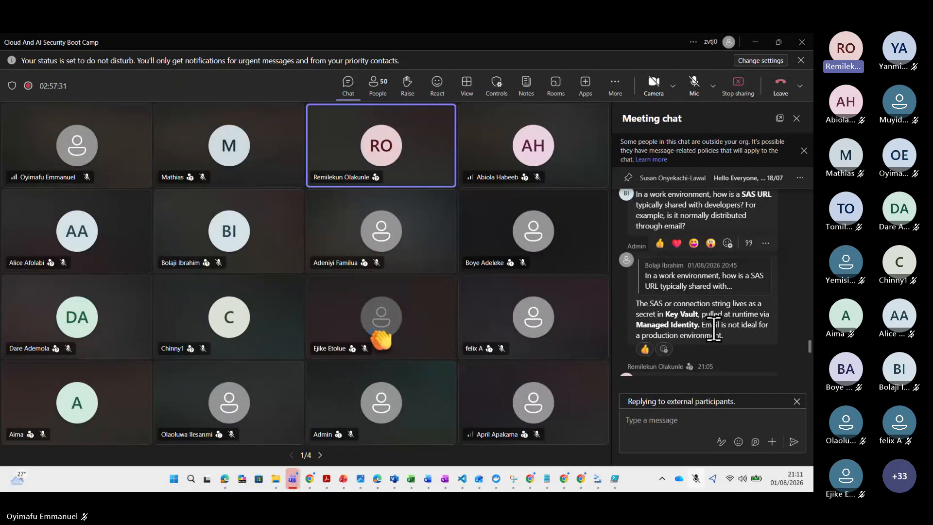
left_click(645, 350)
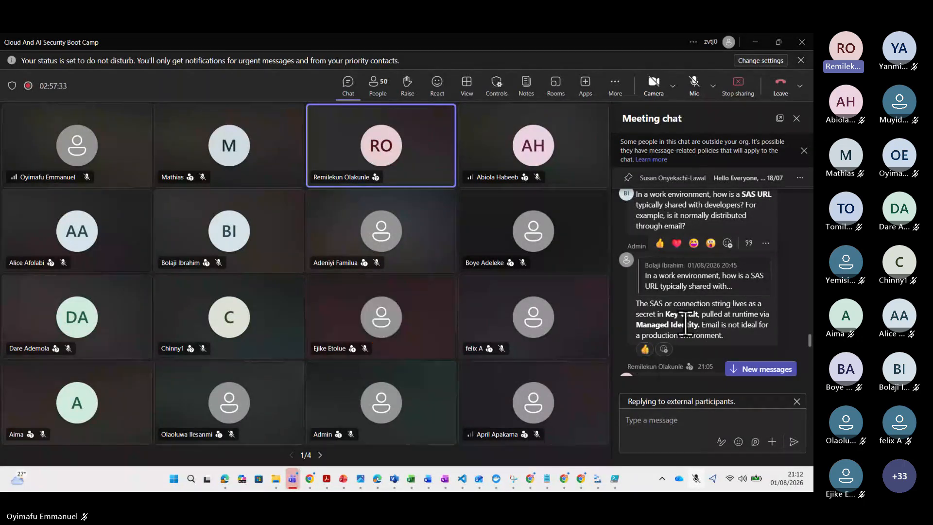
Step: Read further through the Meeting chat and unmute the microphone
scroll(696, 320, "down", 2)
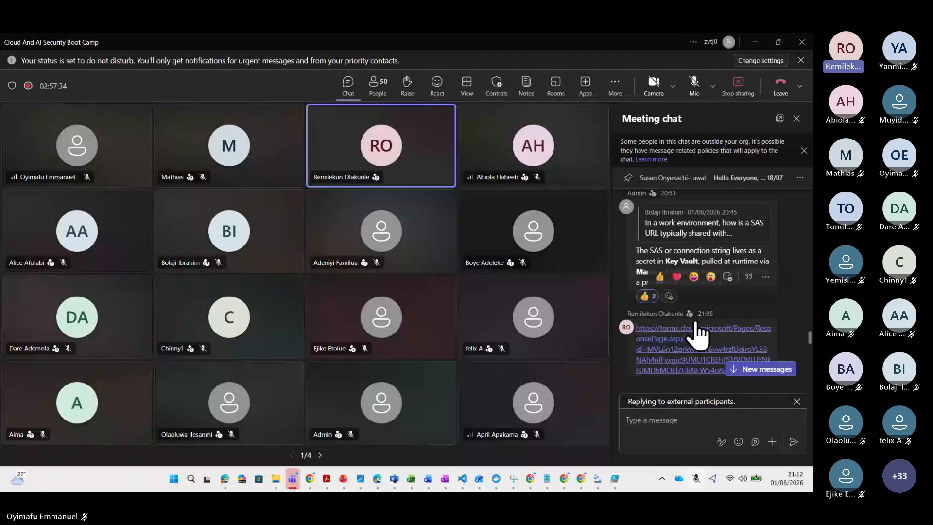
scroll(695, 320, "down", 1)
scroll(695, 321, "up", 4)
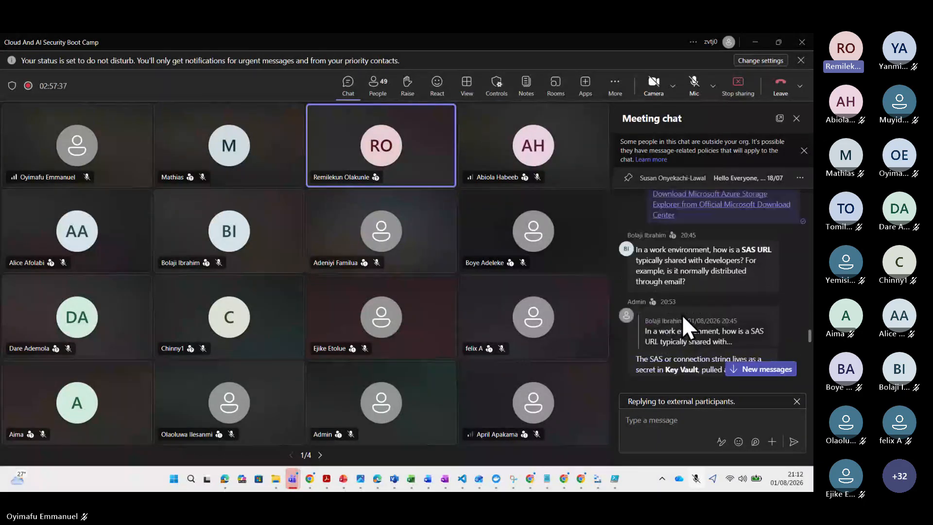
mouse_move(681, 313)
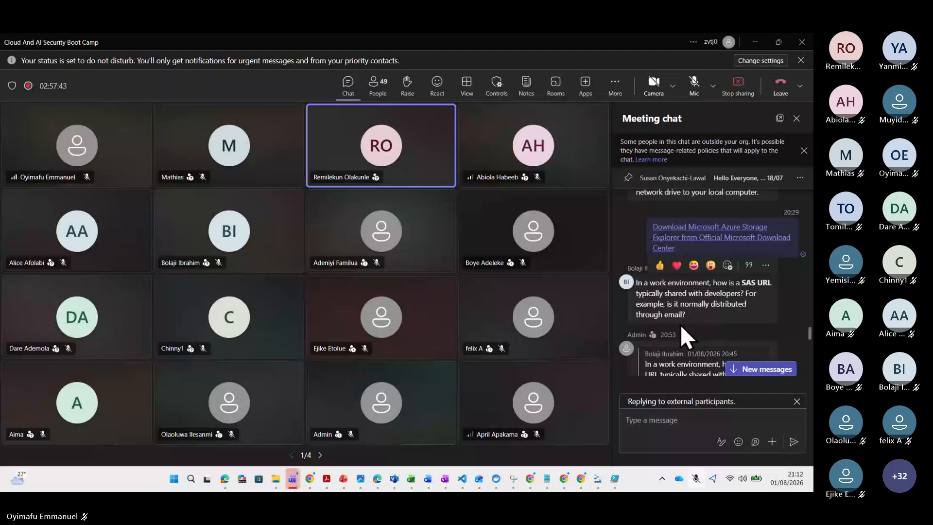
scroll(676, 320, "down", 2)
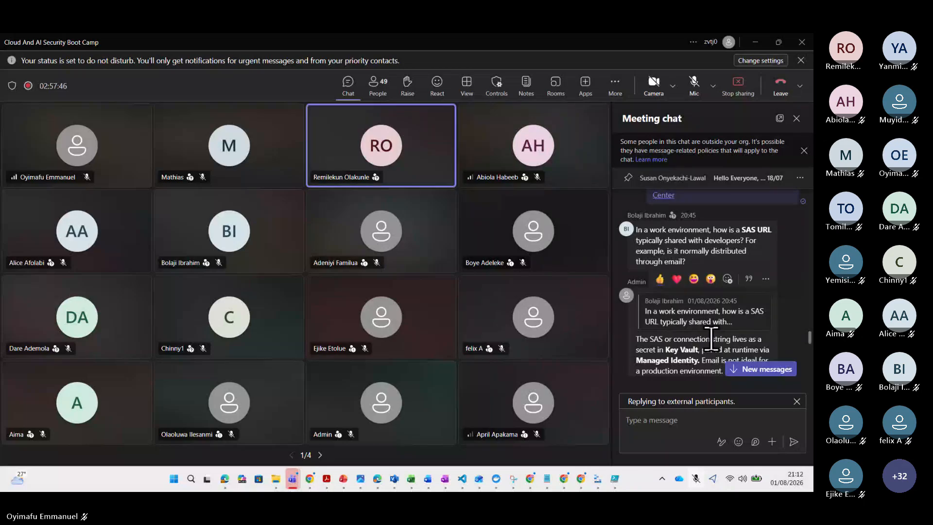
scroll(700, 325, "down", 1)
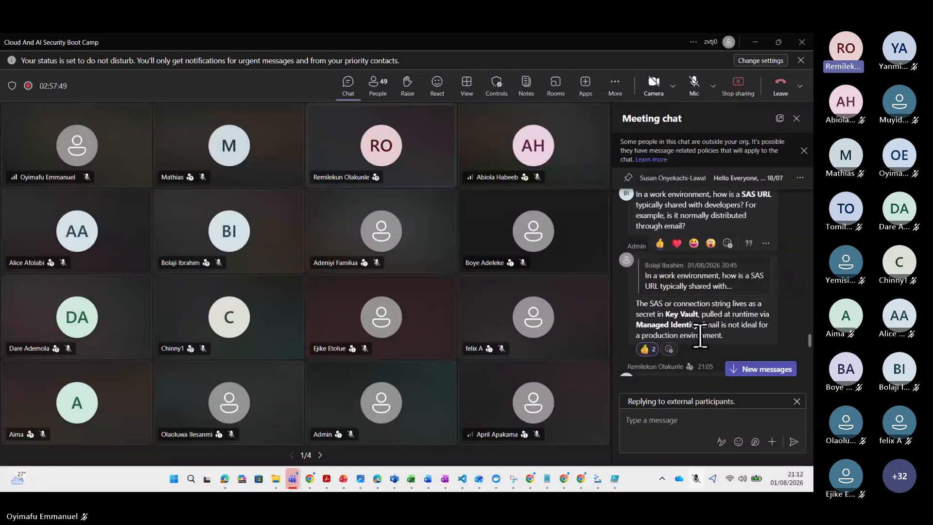
scroll(680, 340, "up", 3)
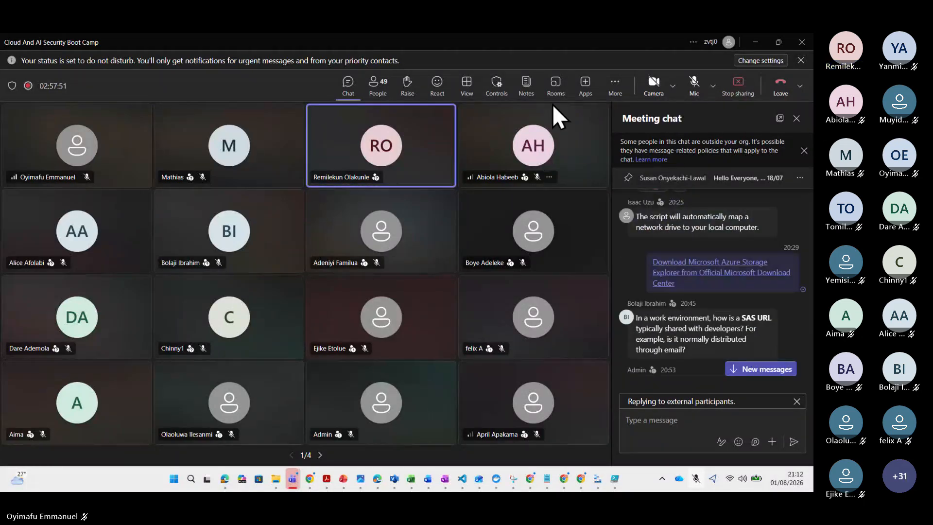
left_click(695, 95)
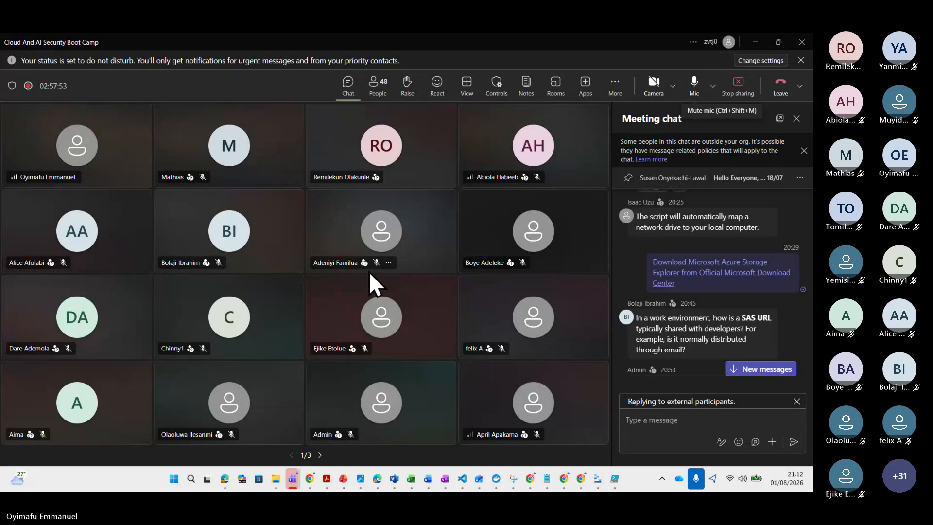
scroll(632, 284, "down", 10)
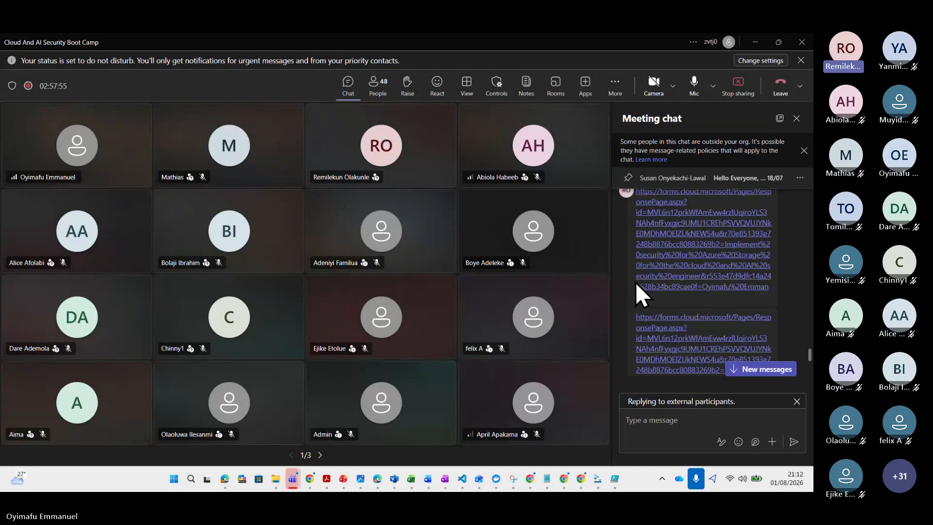
Step: Like the chat reply recommending Azure Policy over manual enabling for Defender for Storage
scroll(636, 289, "down", 3)
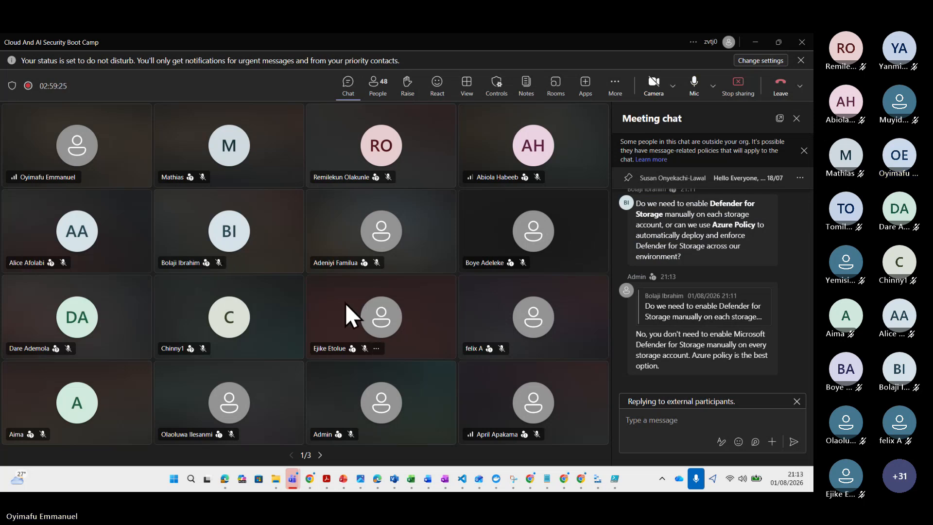
mouse_move(705, 353)
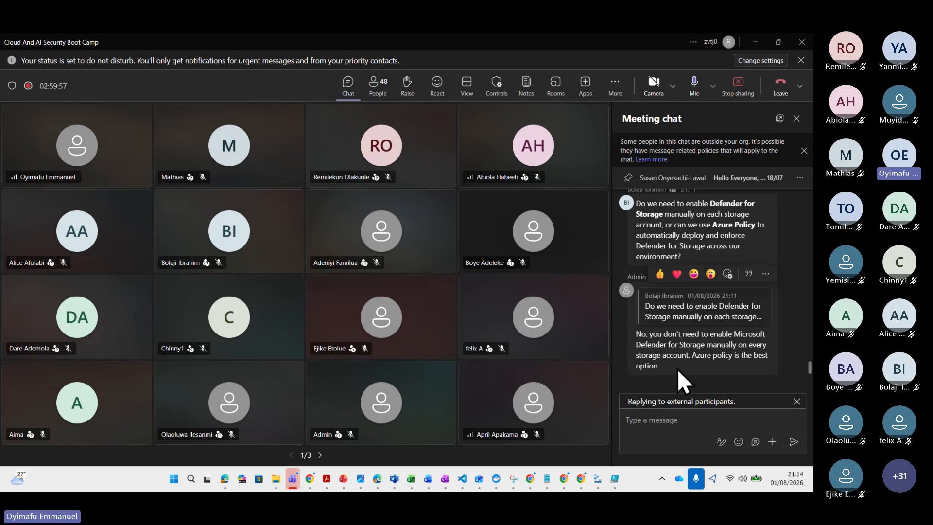
left_click(661, 274)
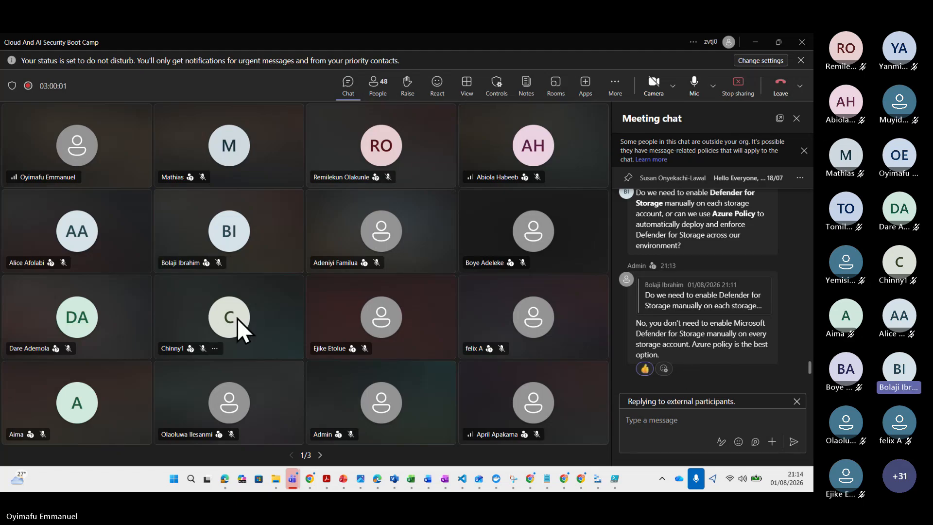
mouse_move(744, 343)
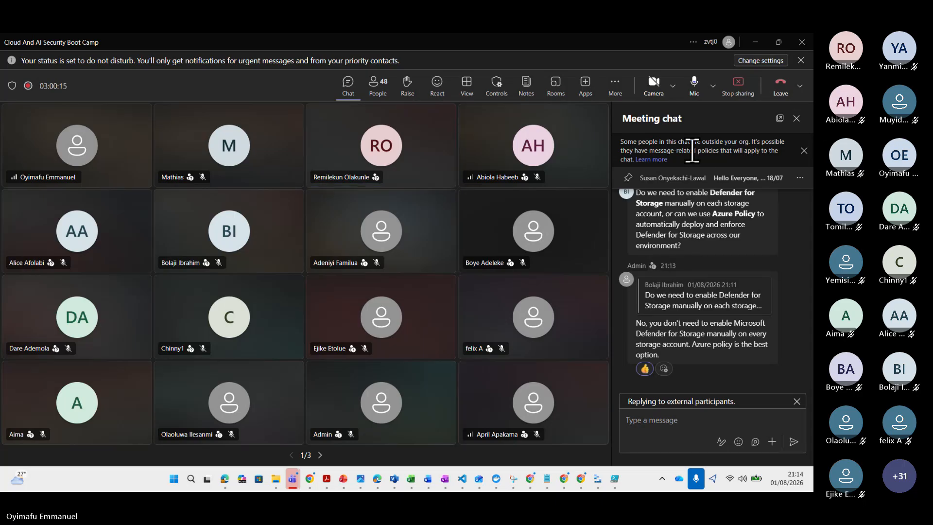
Step: Stop recording via More > Record and transcribe, confirming Stop so the call keeps running
left_click(615, 88)
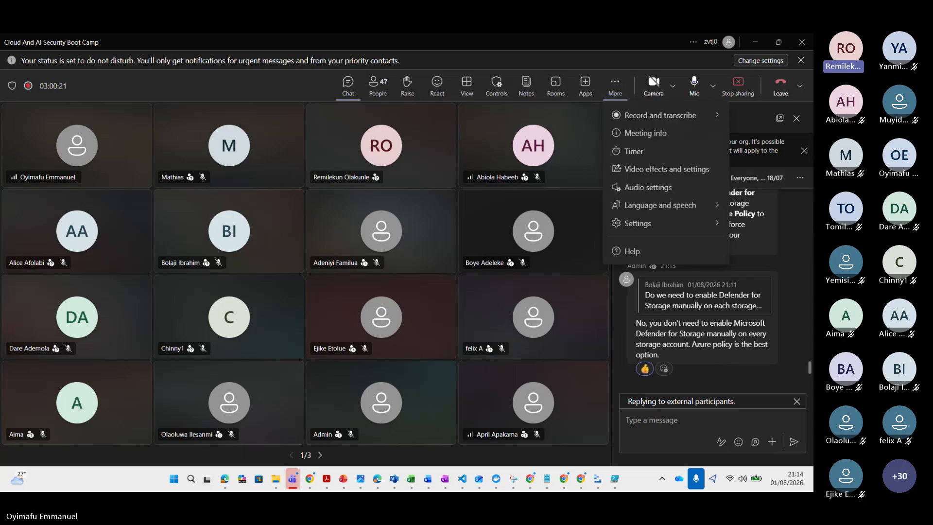
left_click(791, 261)
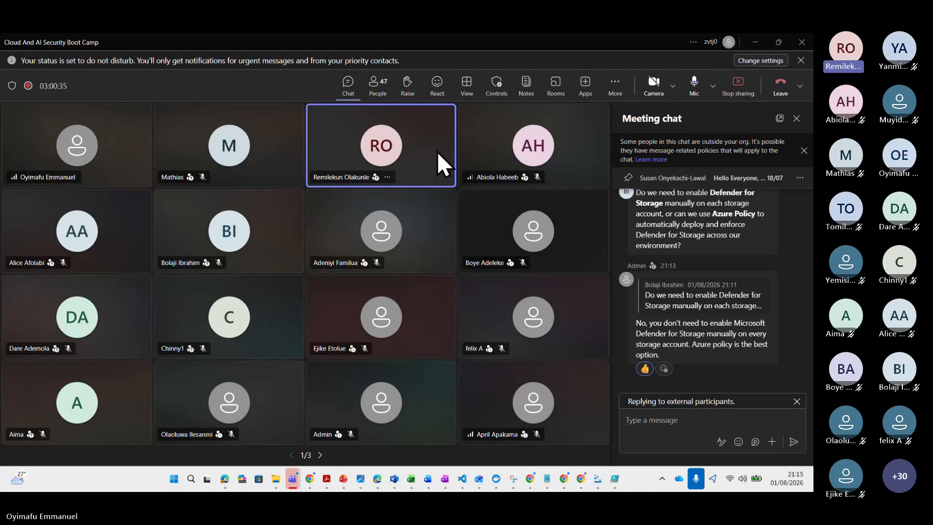
left_click(622, 87)
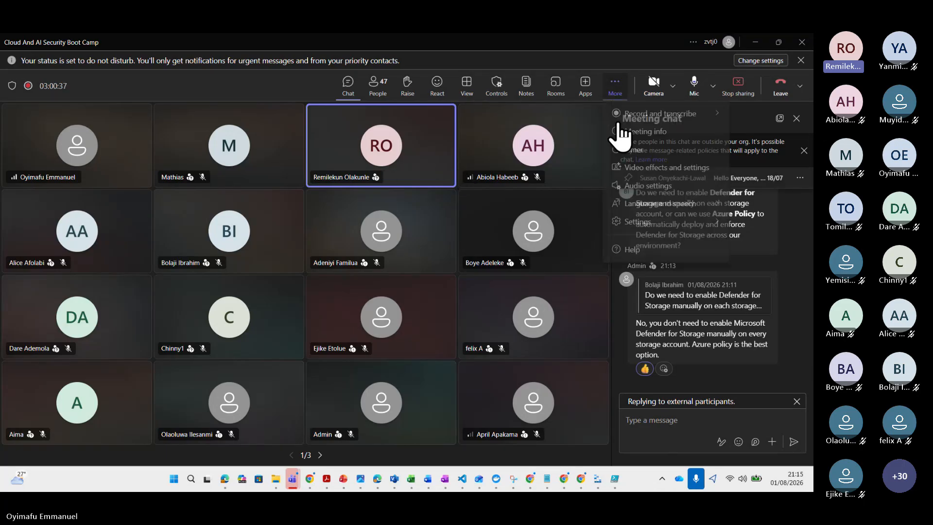
mouse_move(641, 123)
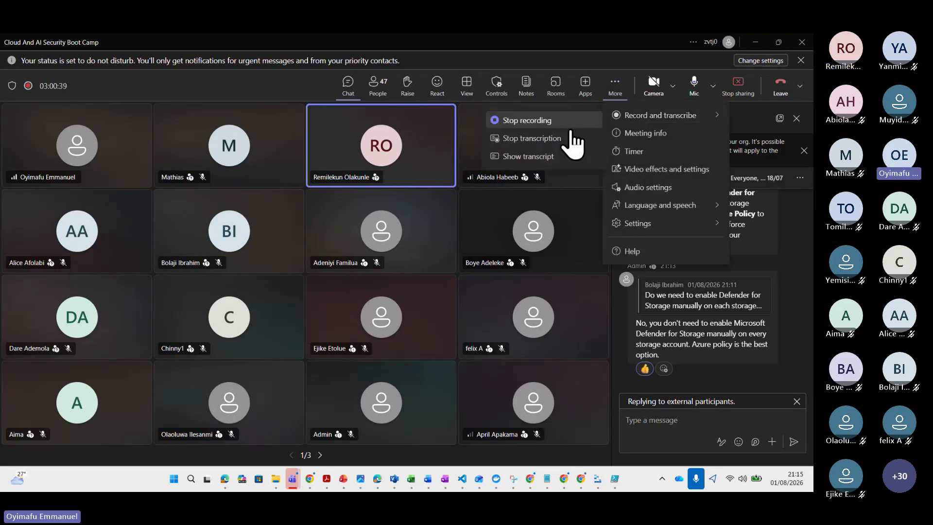
left_click(532, 124)
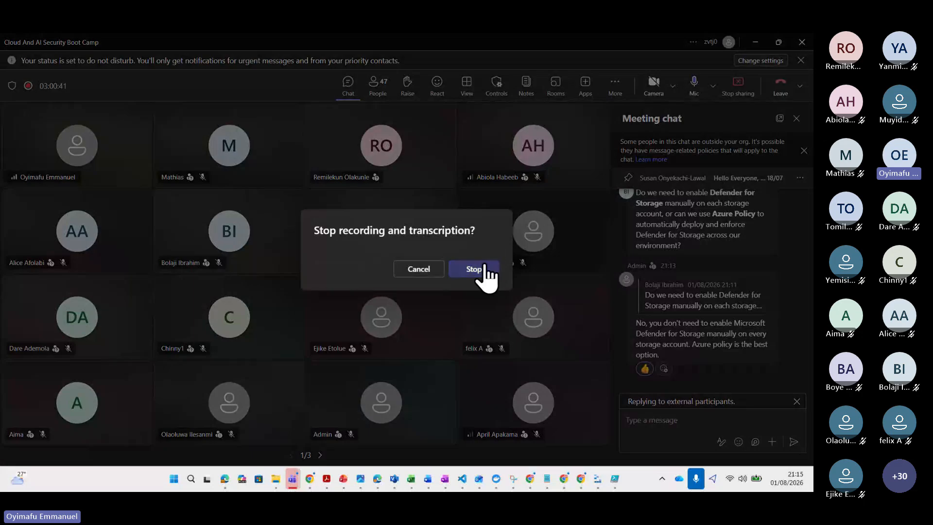
left_click(487, 270)
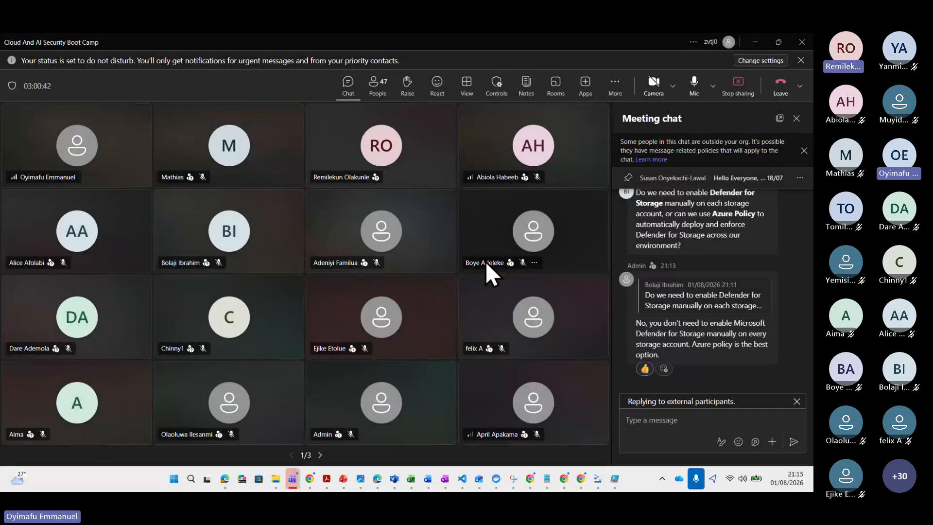